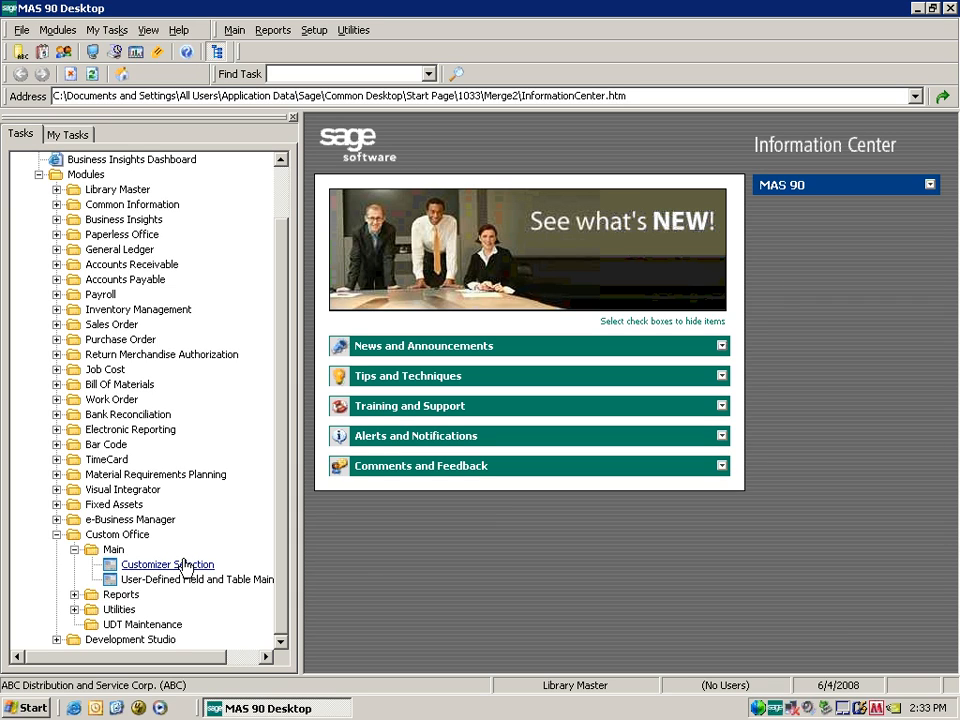
Pin Customizer Selection and User-Defined Field and Table Maintenance to the top toolbar as shortcuts.
click(175, 568)
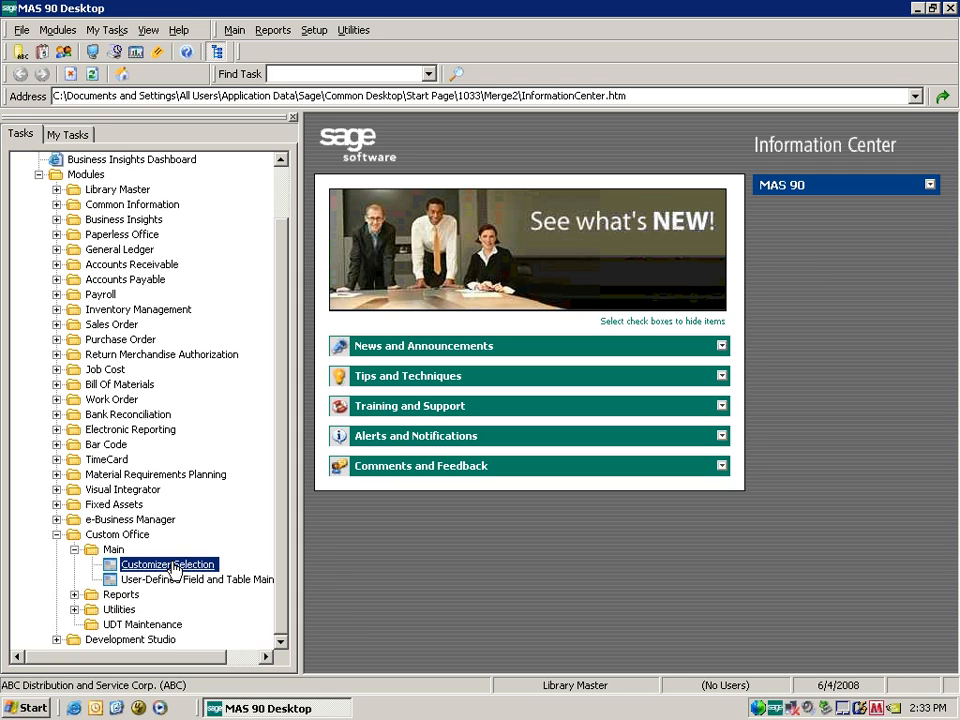
drag(177, 568, 255, 52)
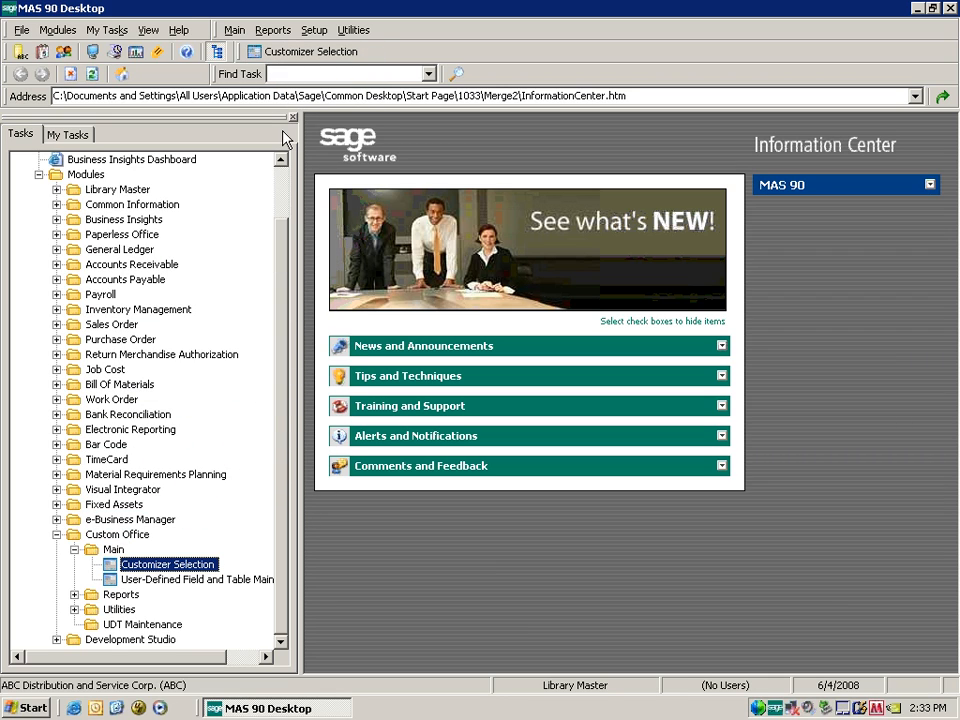
click(208, 582)
drag(208, 585, 393, 62)
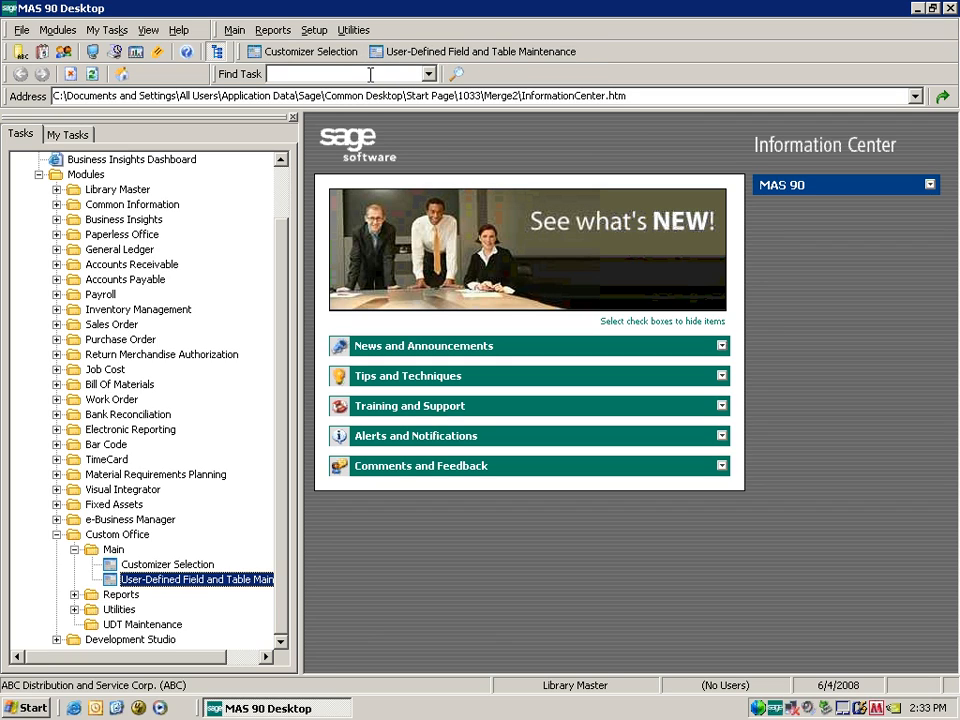
Launch User-Defined Field and Table Maintenance, keeping the 6/4/2008 accounting date.
click(506, 55)
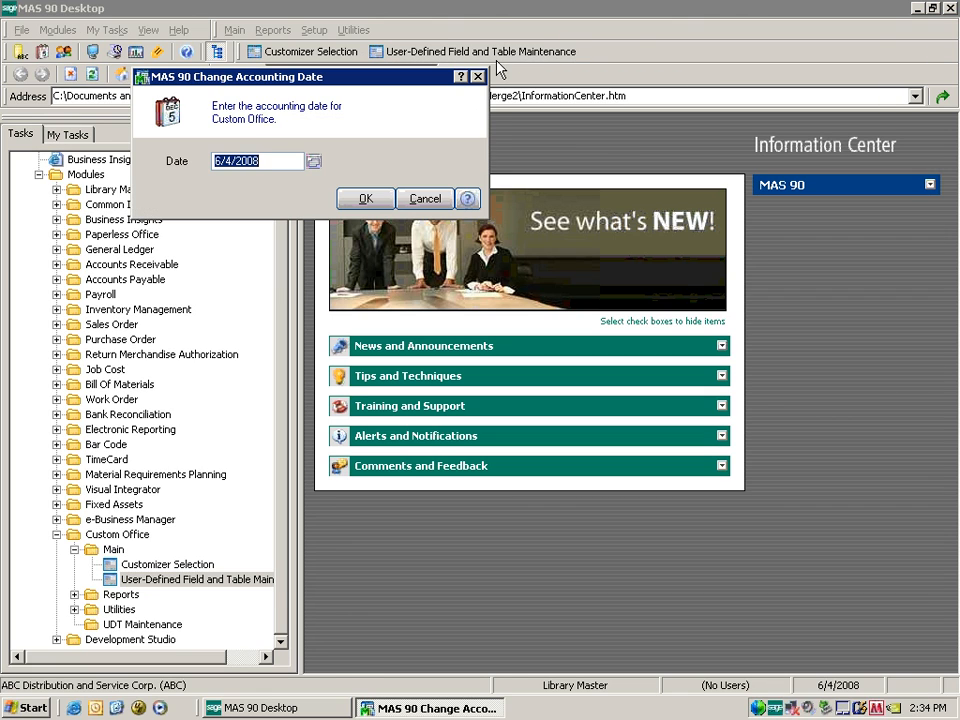
click(377, 200)
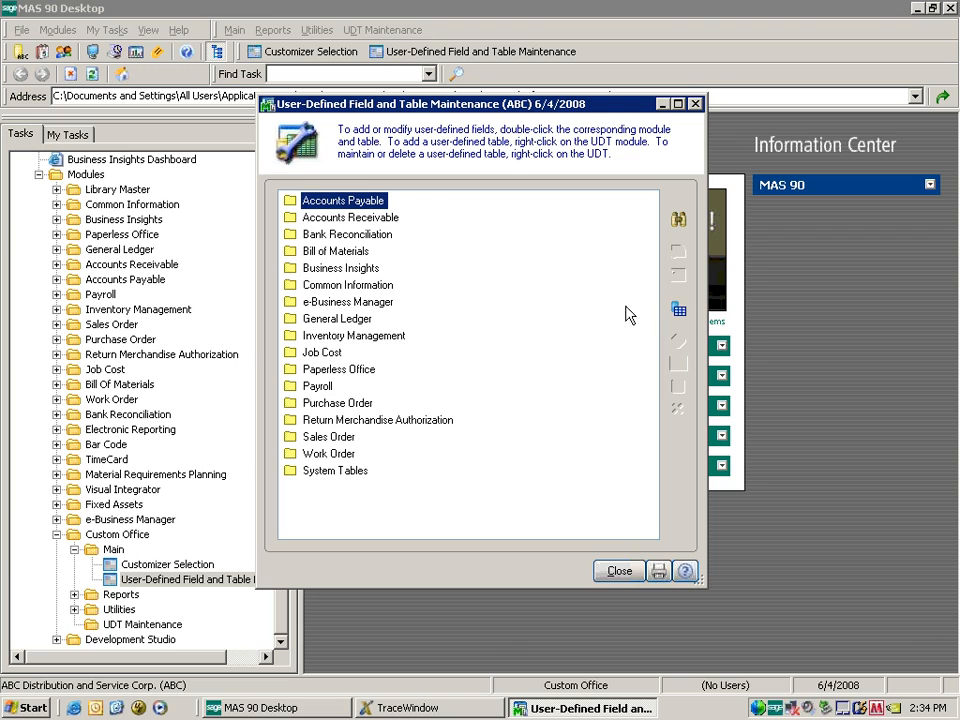
key(Down)
key(Down)
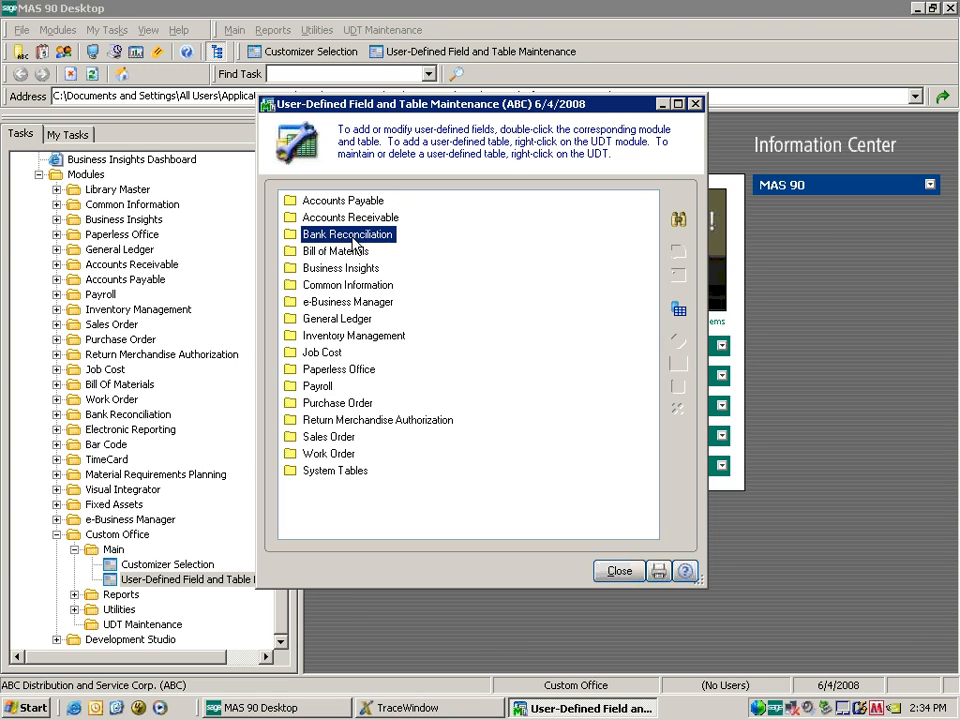
click(367, 207)
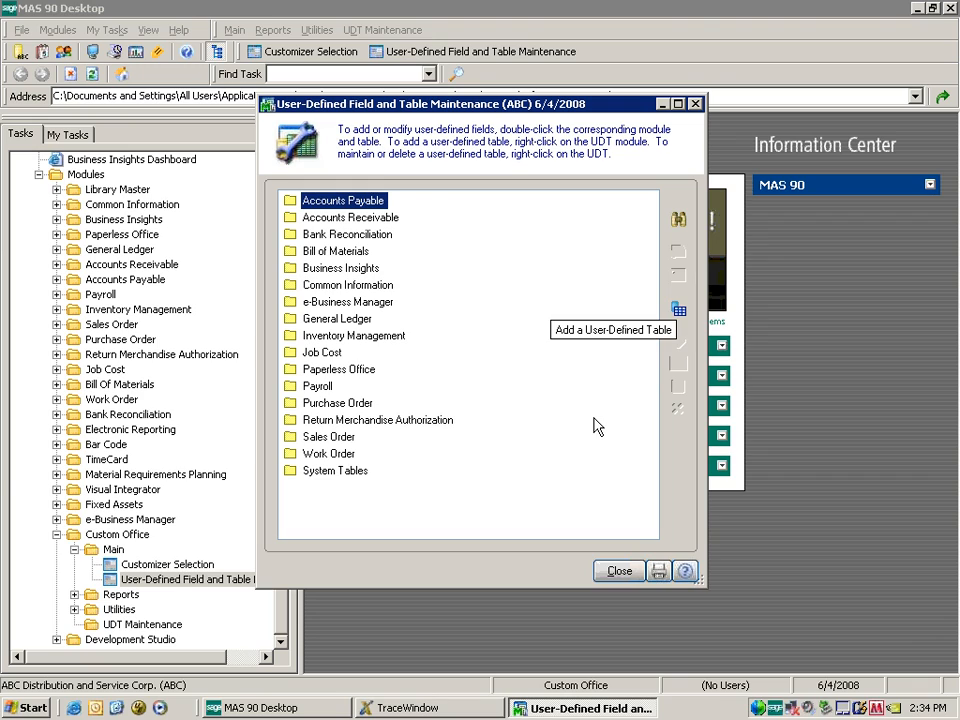
click(385, 340)
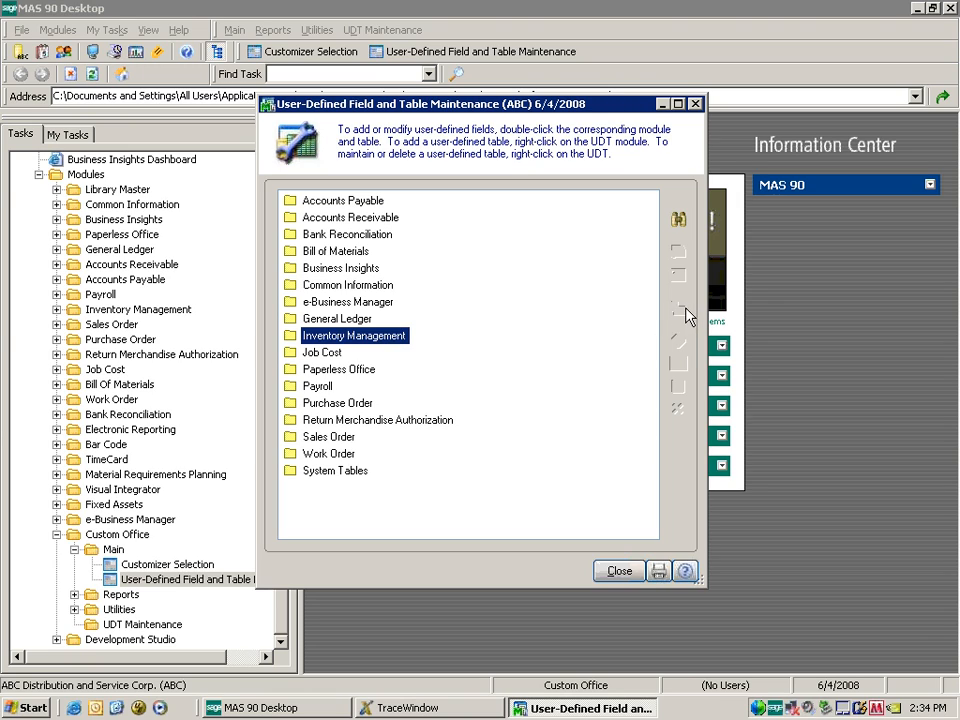
right_click(369, 205)
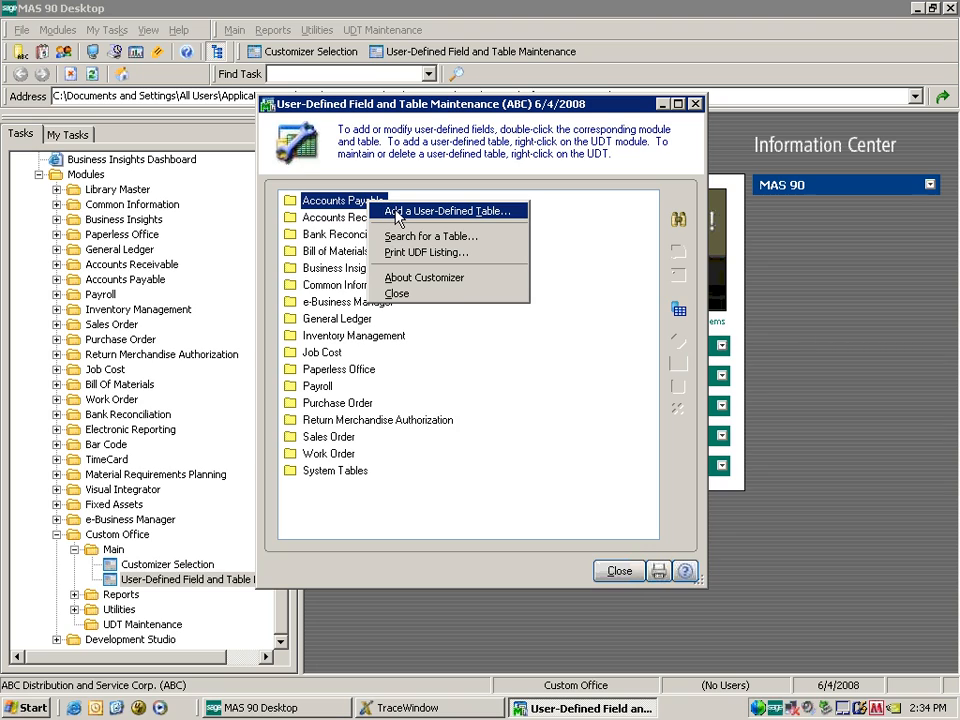
click(605, 234)
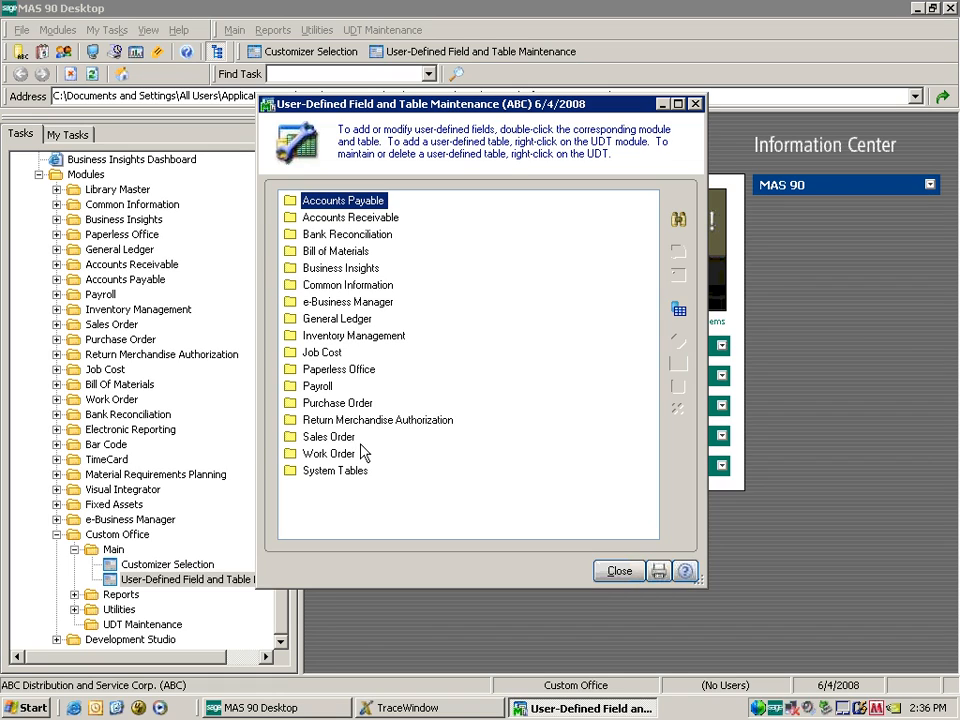
right_click(376, 221)
Add Accounts Receivable table CUST SOURCE with 10-character key field CUST SOURCE CODE.
click(381, 230)
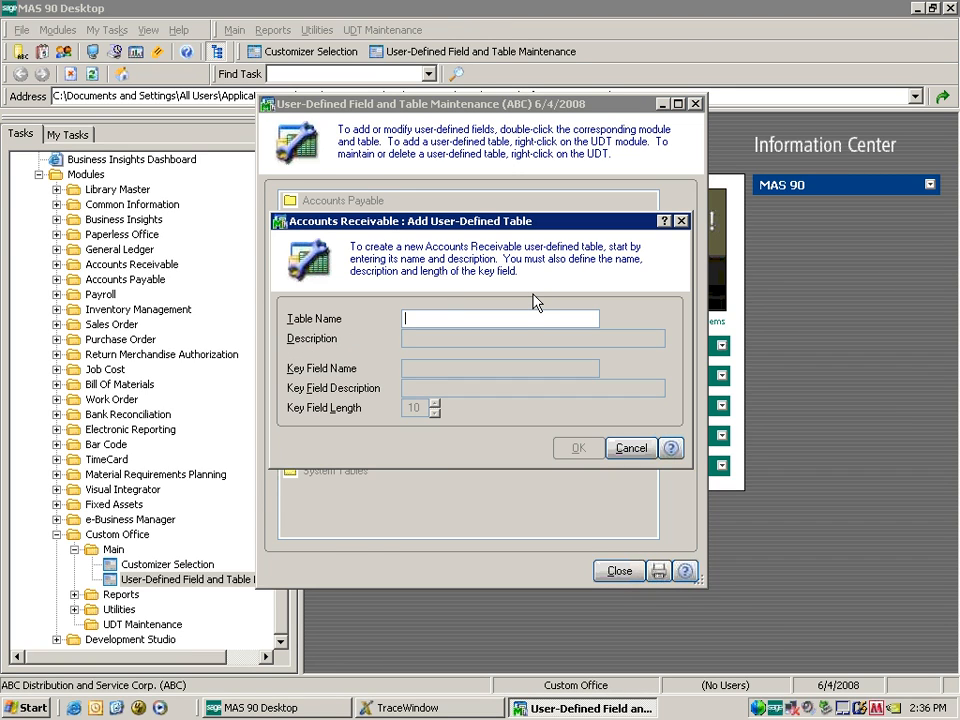
text(CUST SOURCE)
key(Tab)
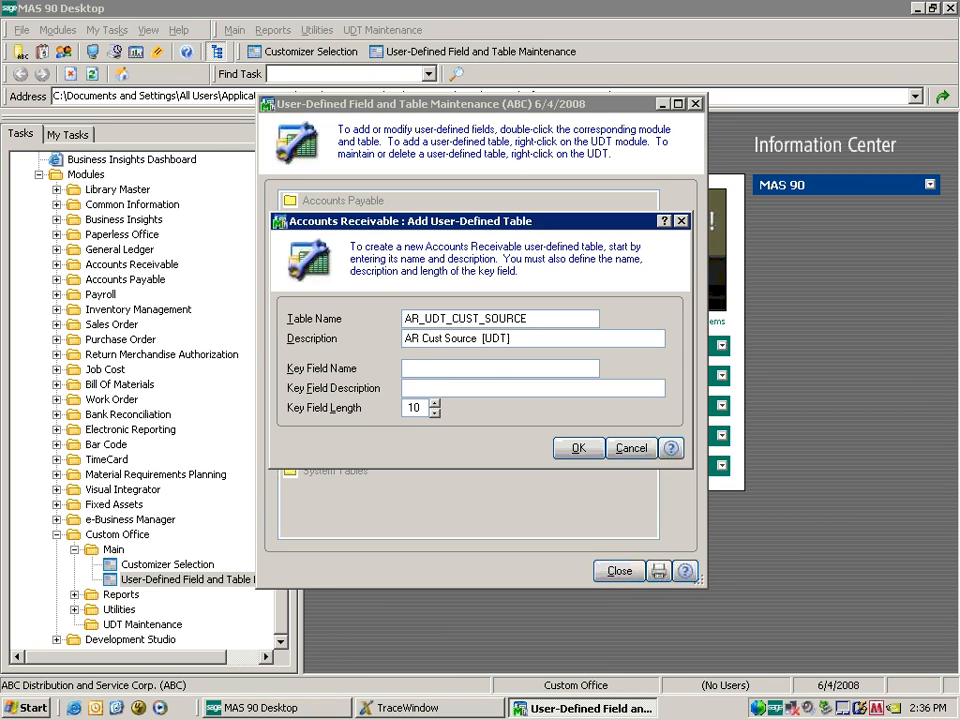
text(CUST SOURCE CODE)
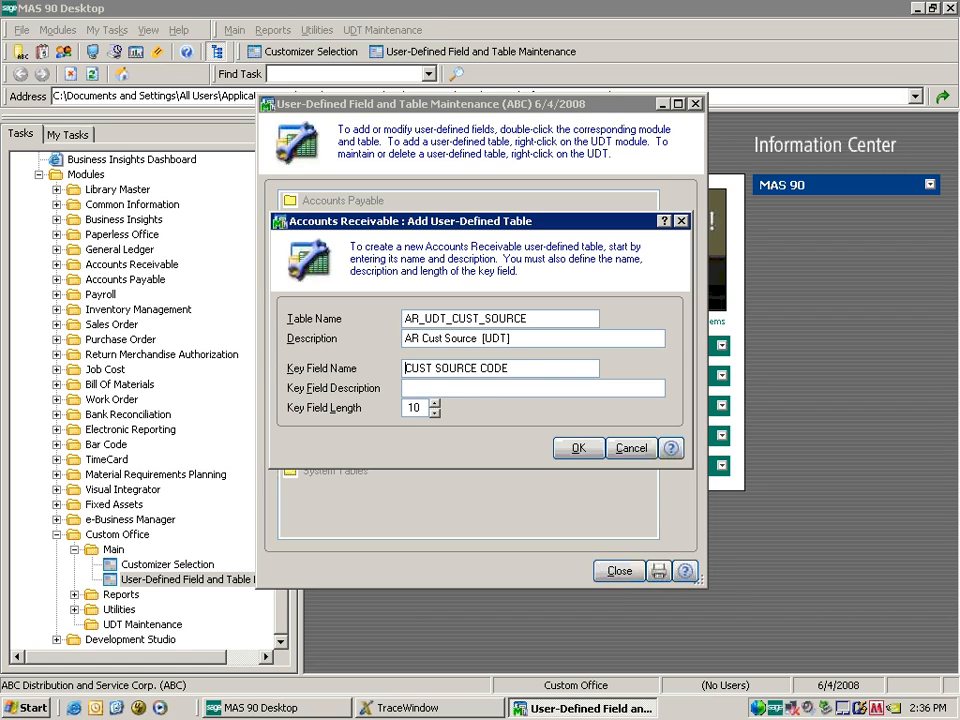
key(Tab)
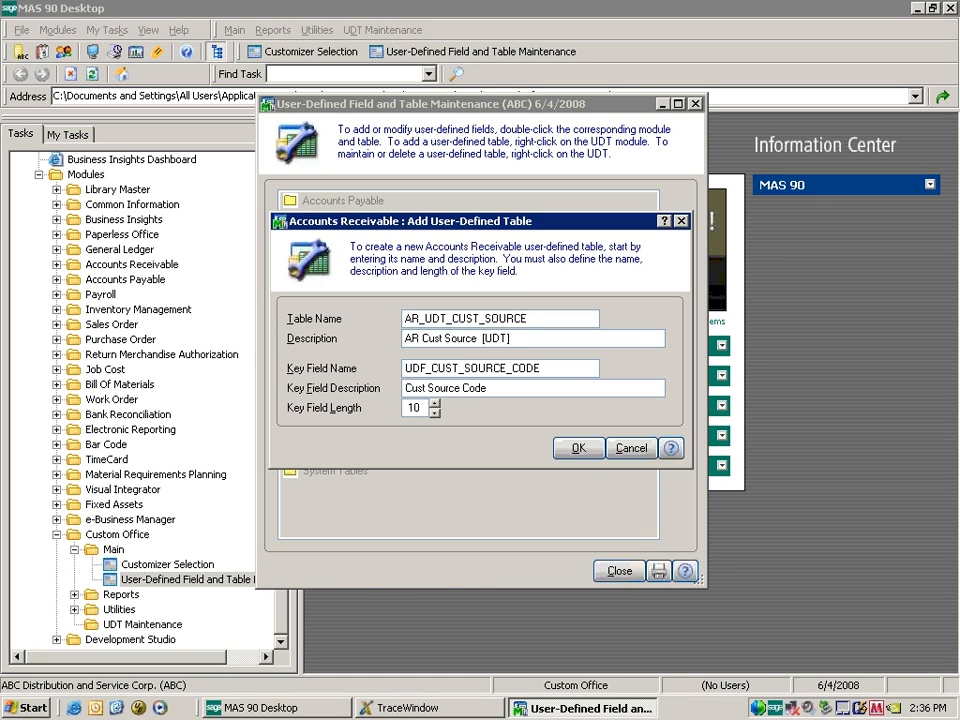
key(Tab)
Confirm the AR Cust Source table definition and begin adding another field to it.
click(584, 448)
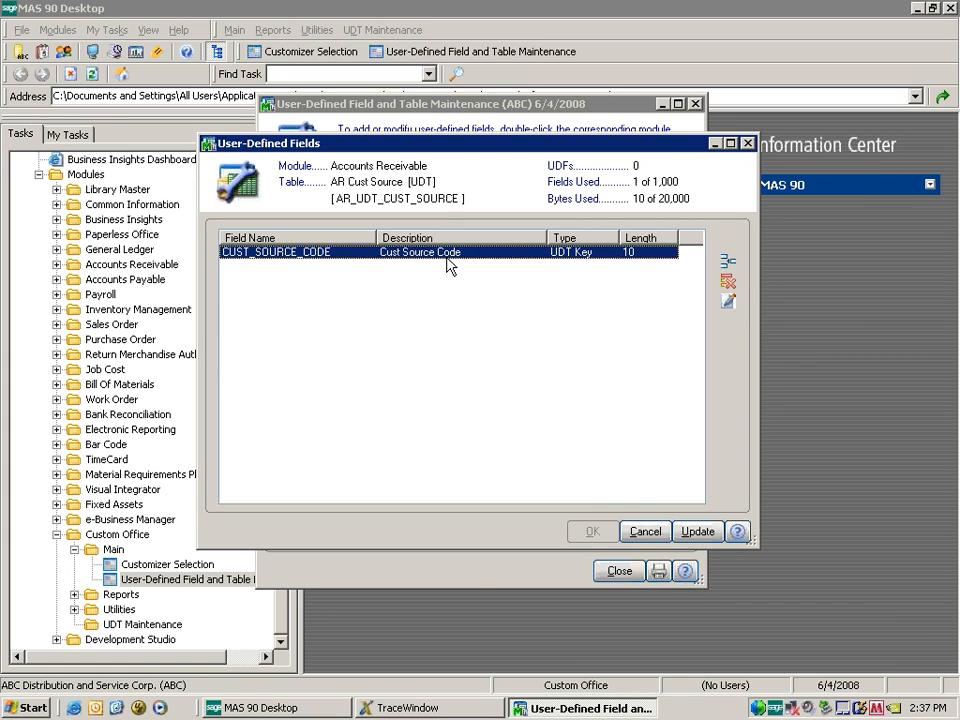
click(728, 262)
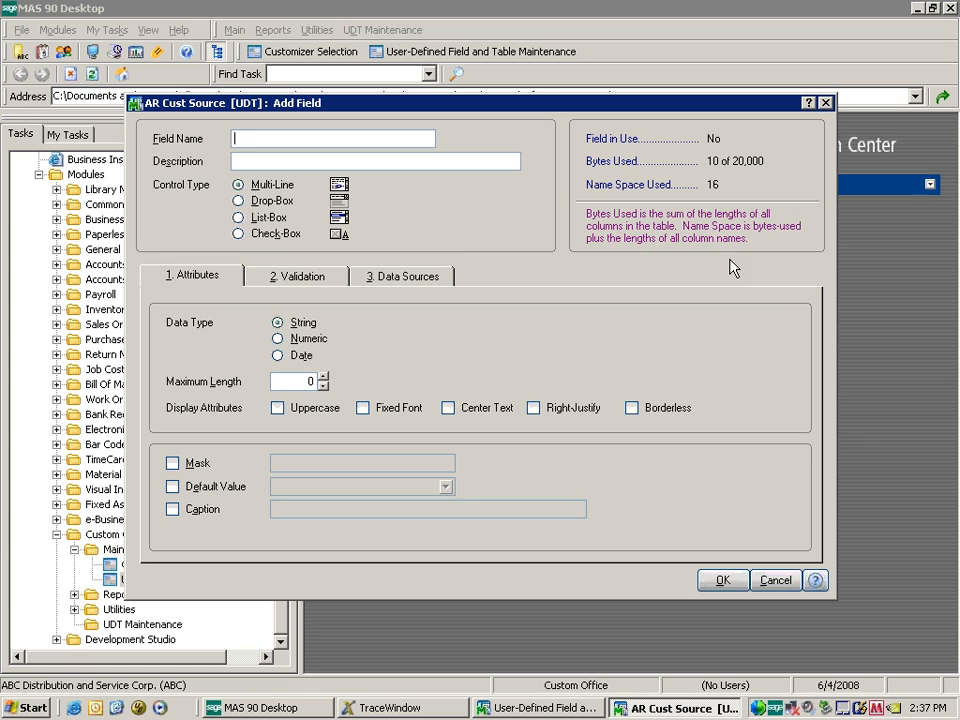
Add field SOURCE DESC with maximum length 30 and a Source Desc caption.
text(SOURCE DESC)
key(Tab)
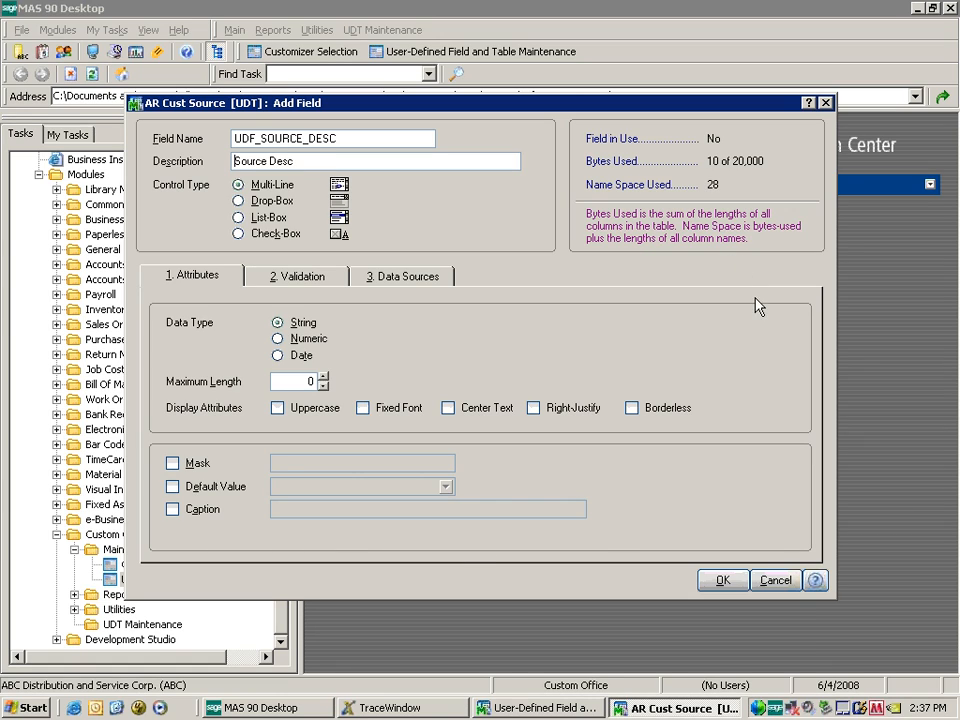
double_click(307, 381)
text(30)
key(Tab)
click(180, 510)
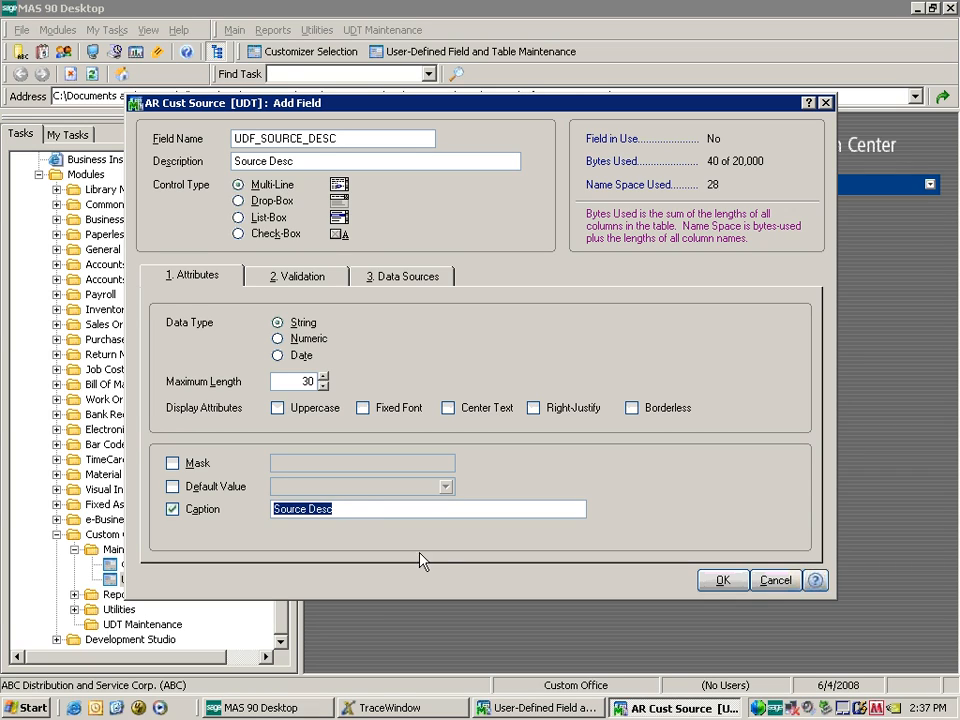
click(414, 508)
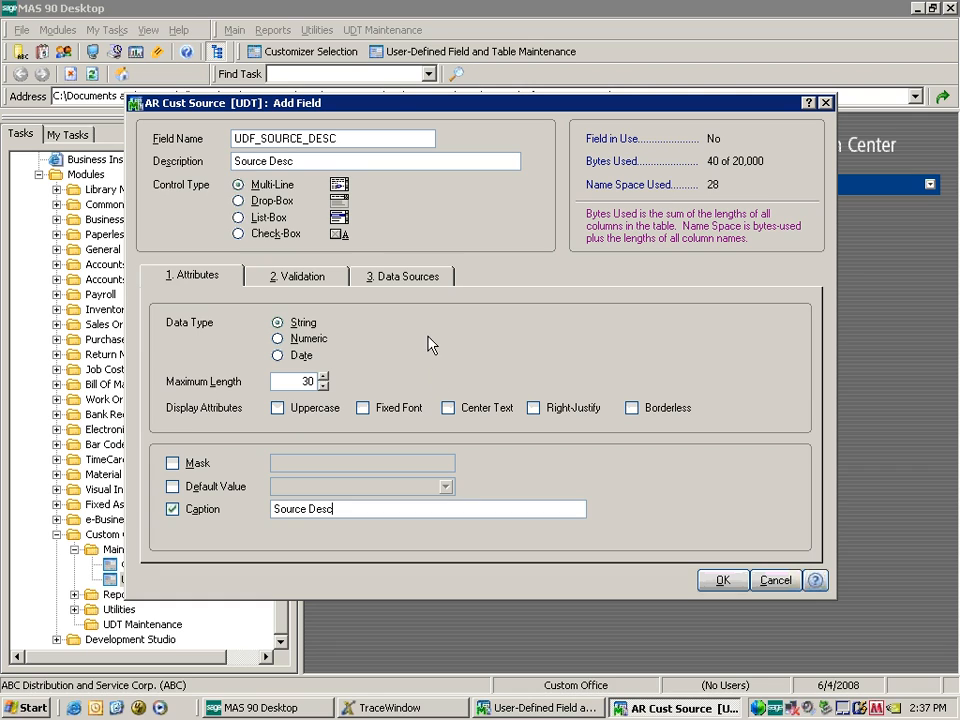
click(722, 580)
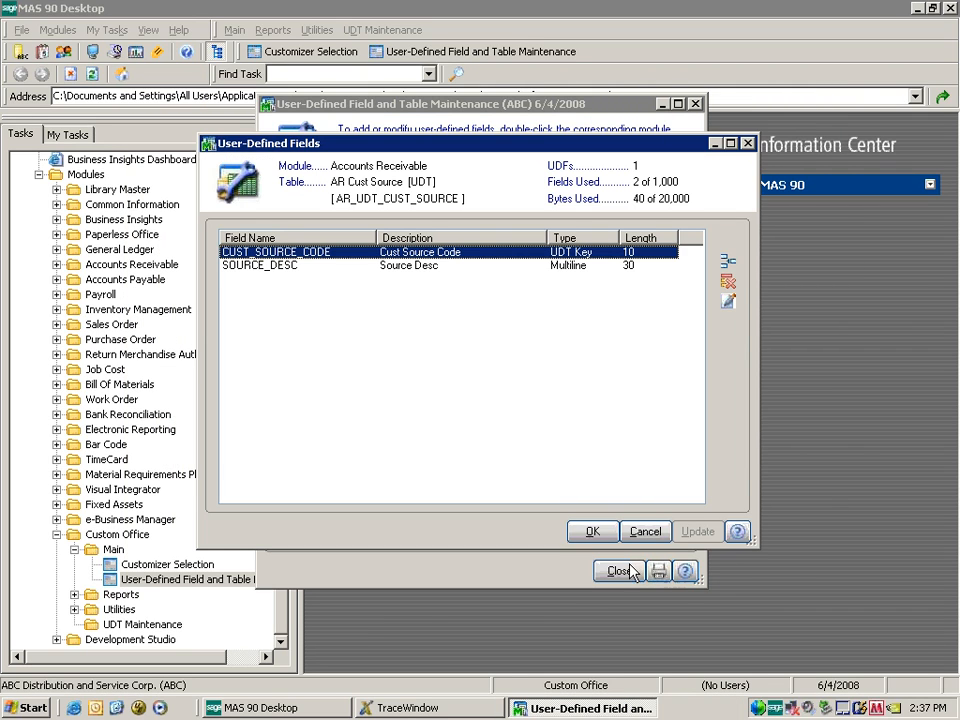
Apply the field changes and run the data dictionary and file update.
click(597, 531)
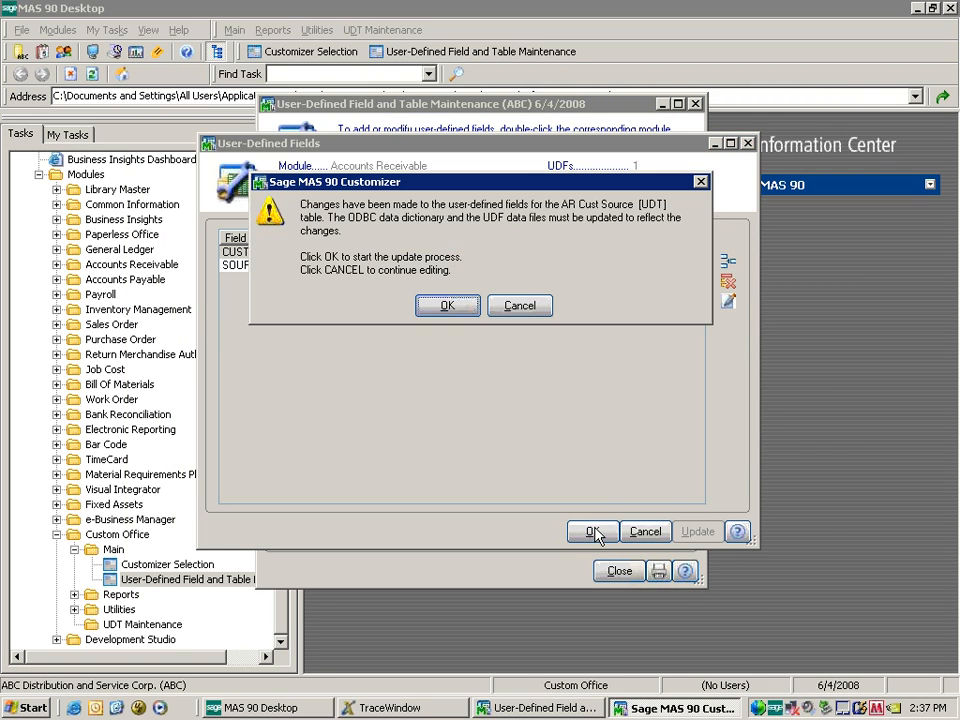
click(440, 306)
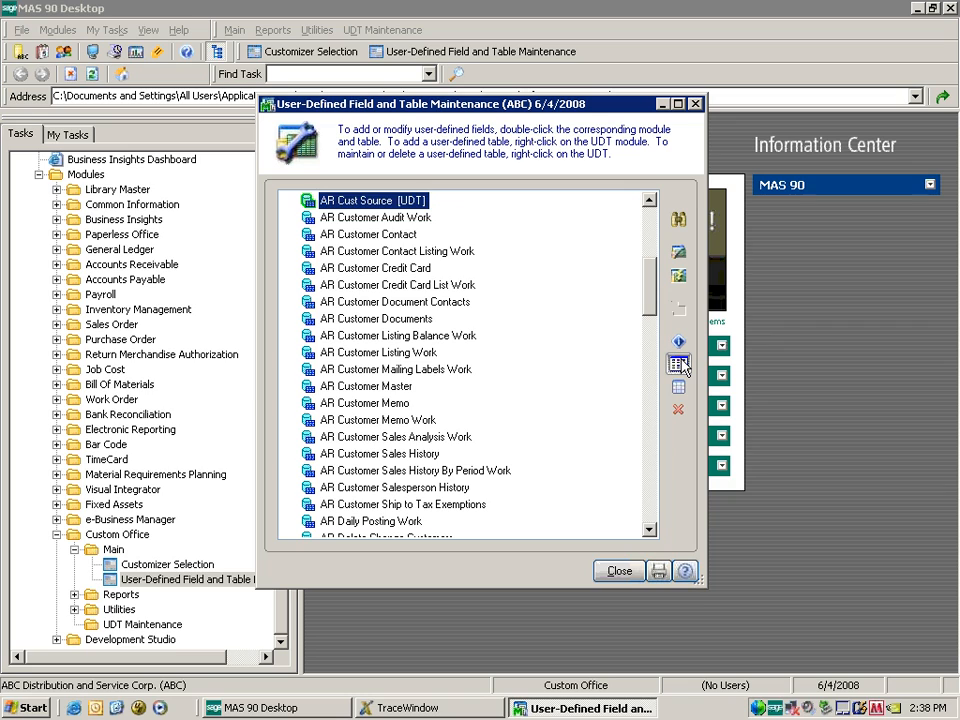
Add AR Cust Source maintenance to the desktop and find it under Custom Office > UDT Maintenance.
click(680, 366)
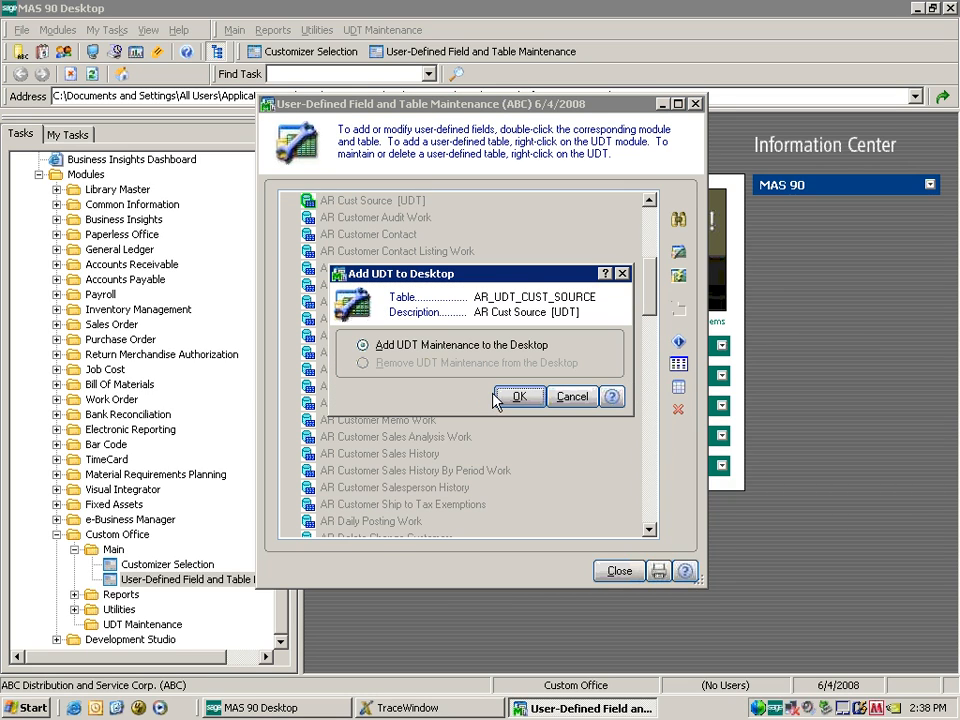
click(494, 395)
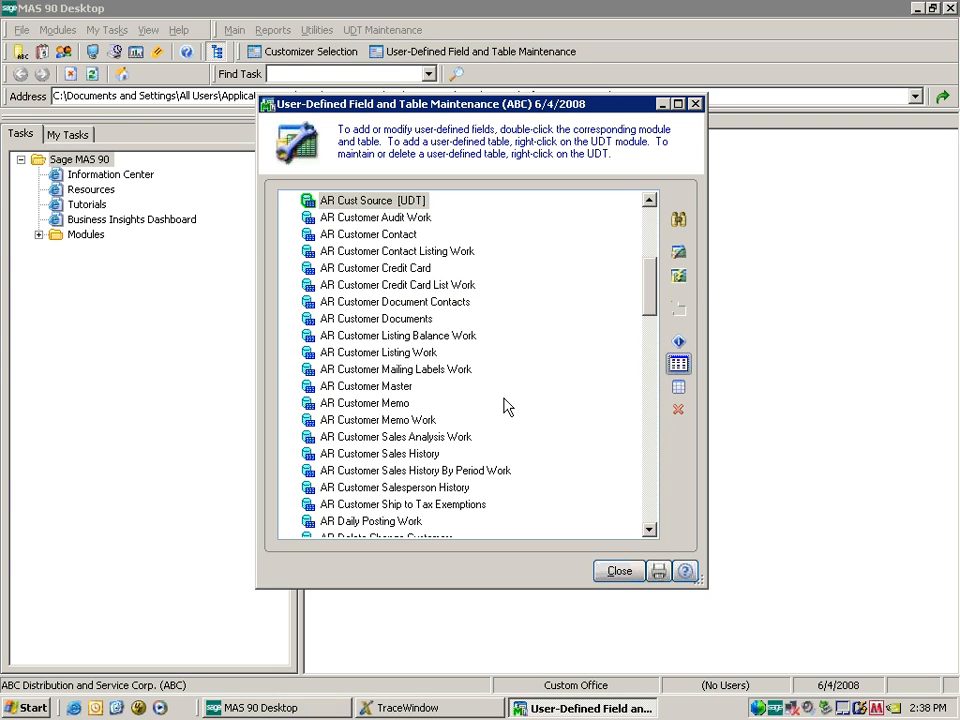
click(85, 236)
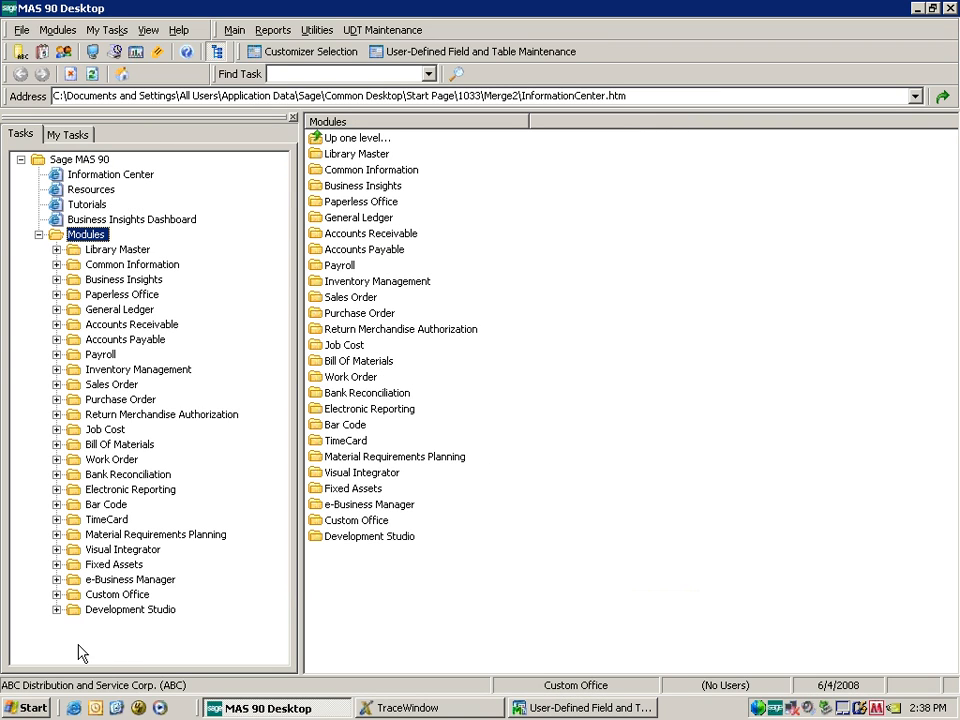
click(117, 594)
click(120, 656)
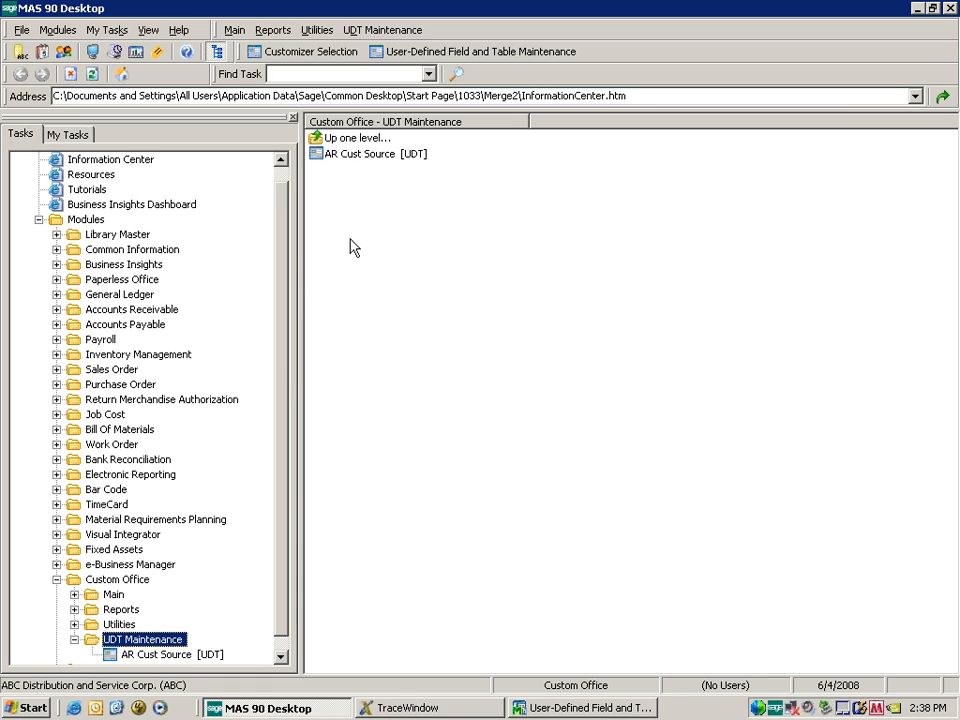
click(575, 706)
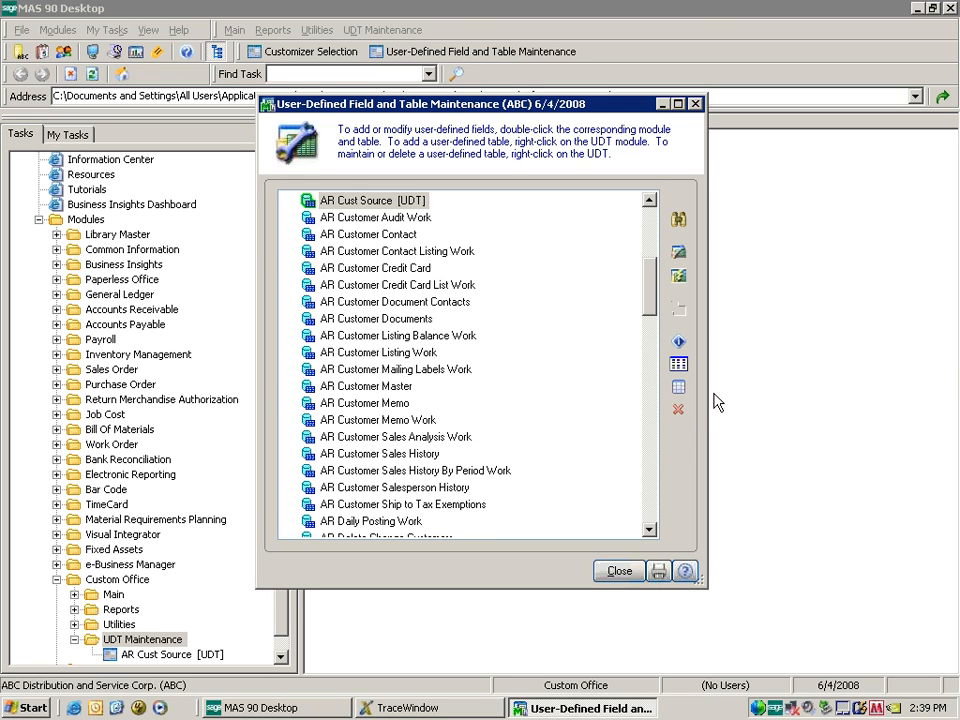
Open the AR Cust Source data-entry grid with Maintain UDT Data.
click(683, 345)
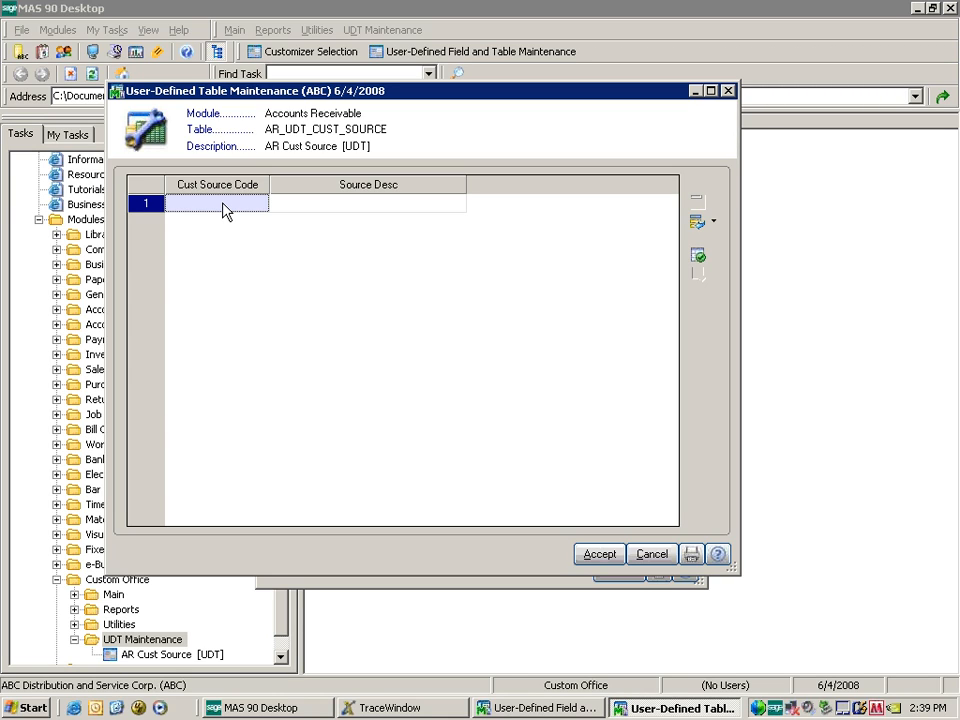
text(RADIO)
key(Tab)
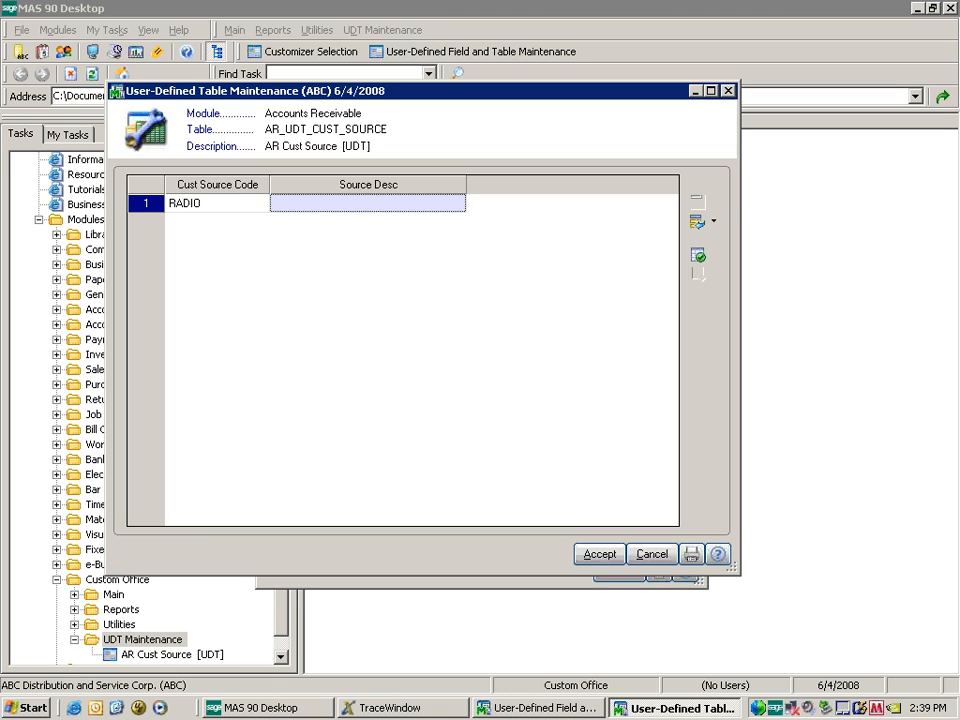
text(Radio Station)
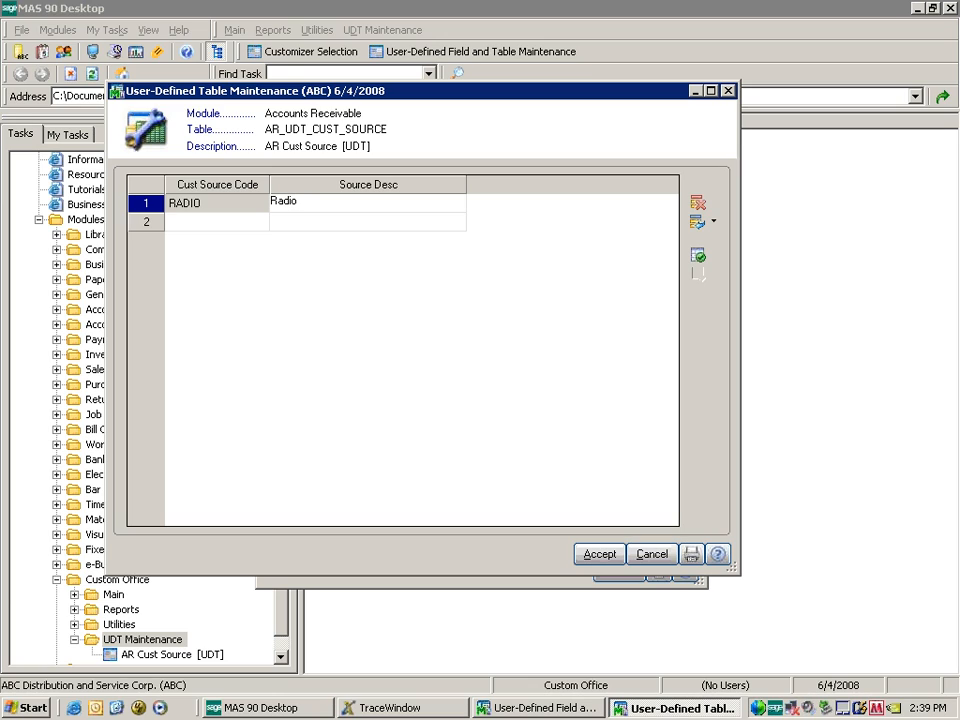
text( Ad)
key(Tab)
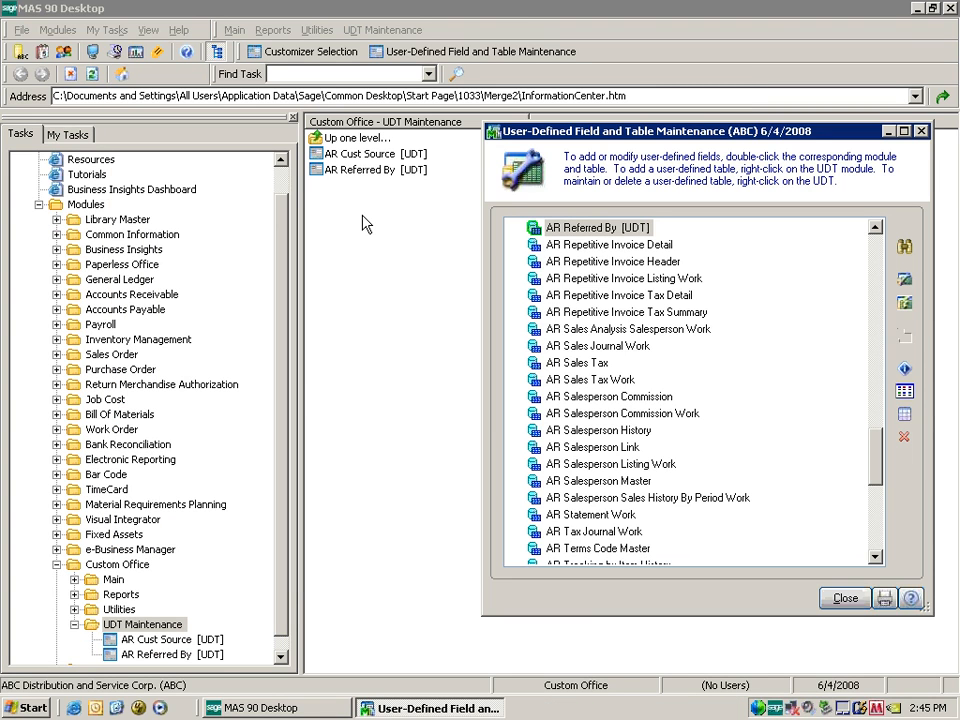
click(367, 155)
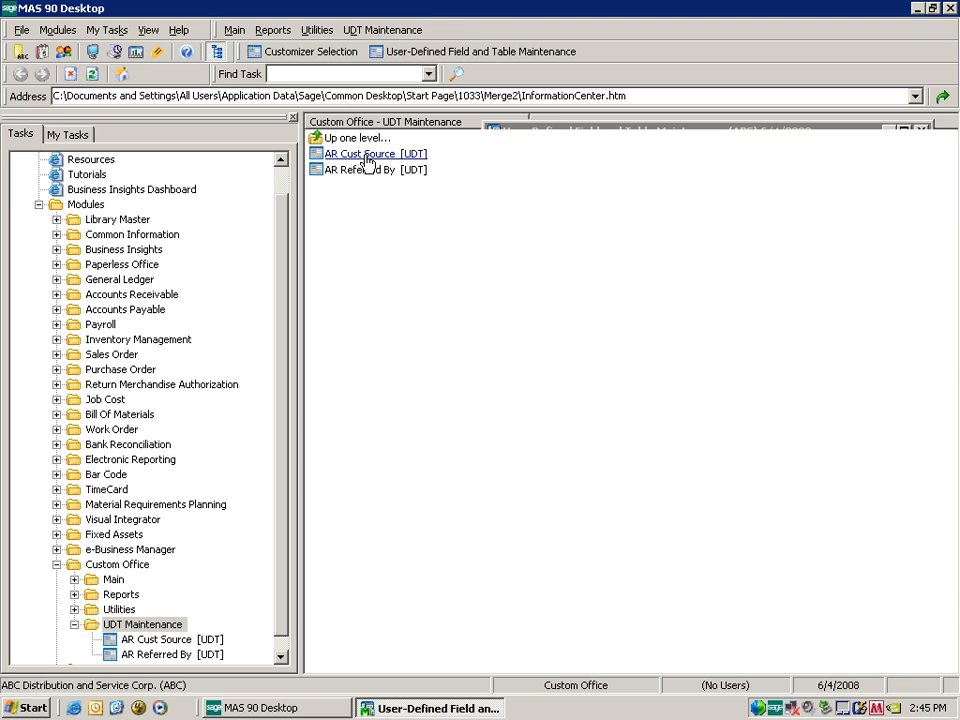
click(367, 160)
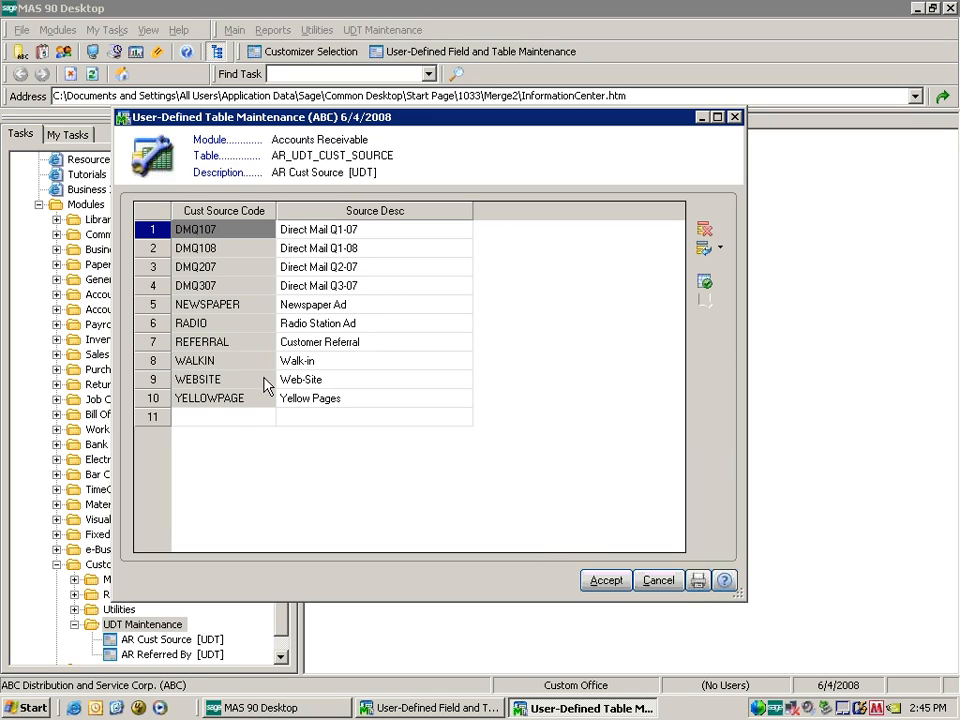
click(606, 580)
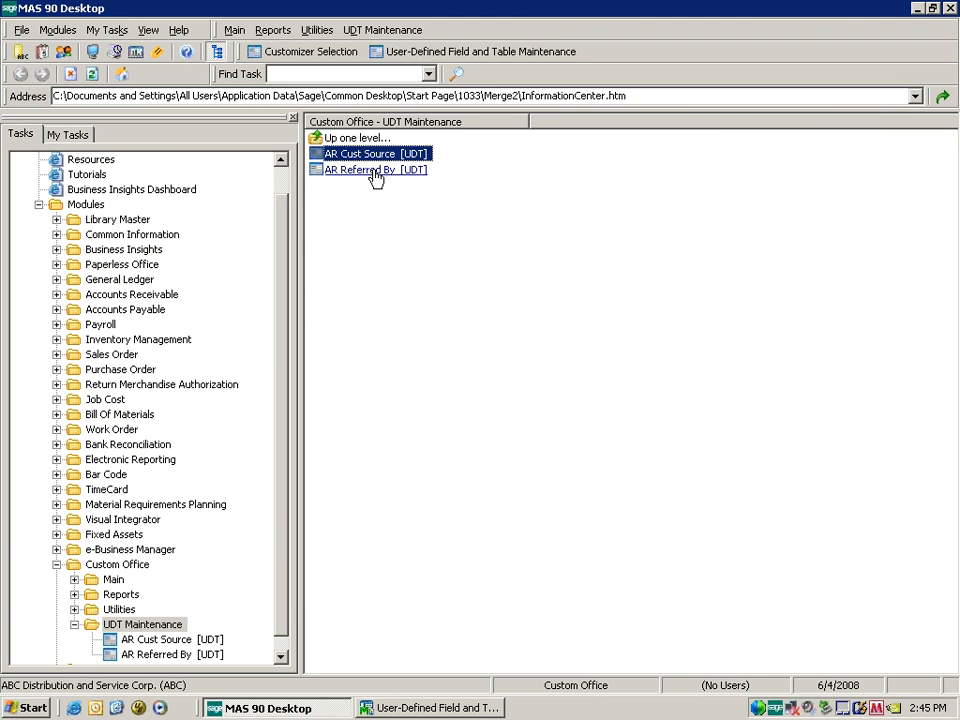
Open the AR Referred By table and request a printed listing of it.
click(375, 172)
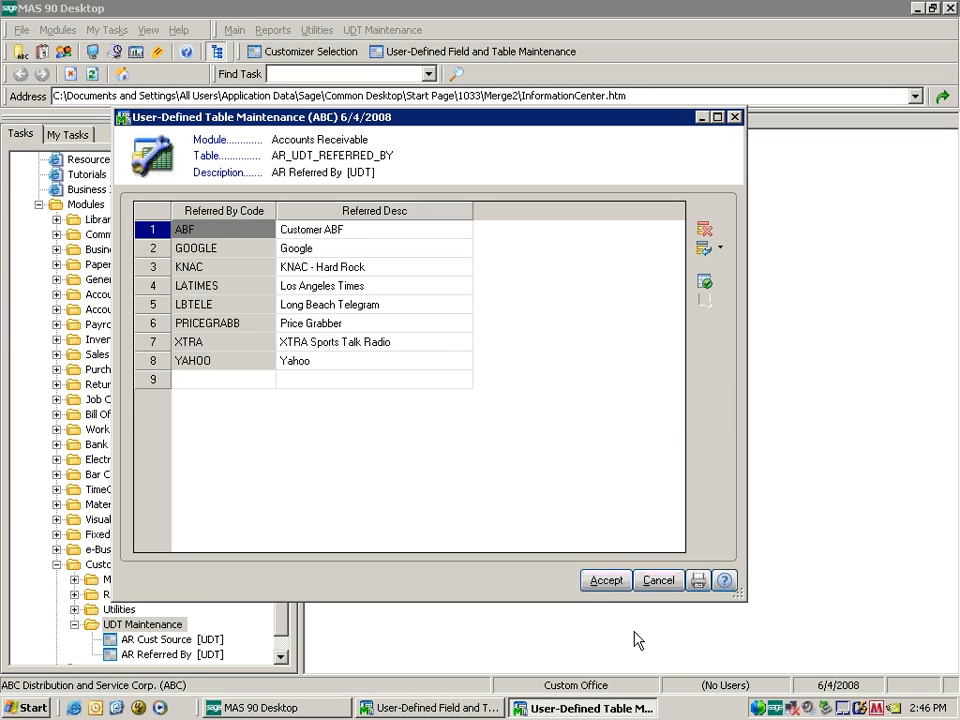
click(697, 585)
Preview the AR Referred By table listing on screen, then close the preview.
click(697, 585)
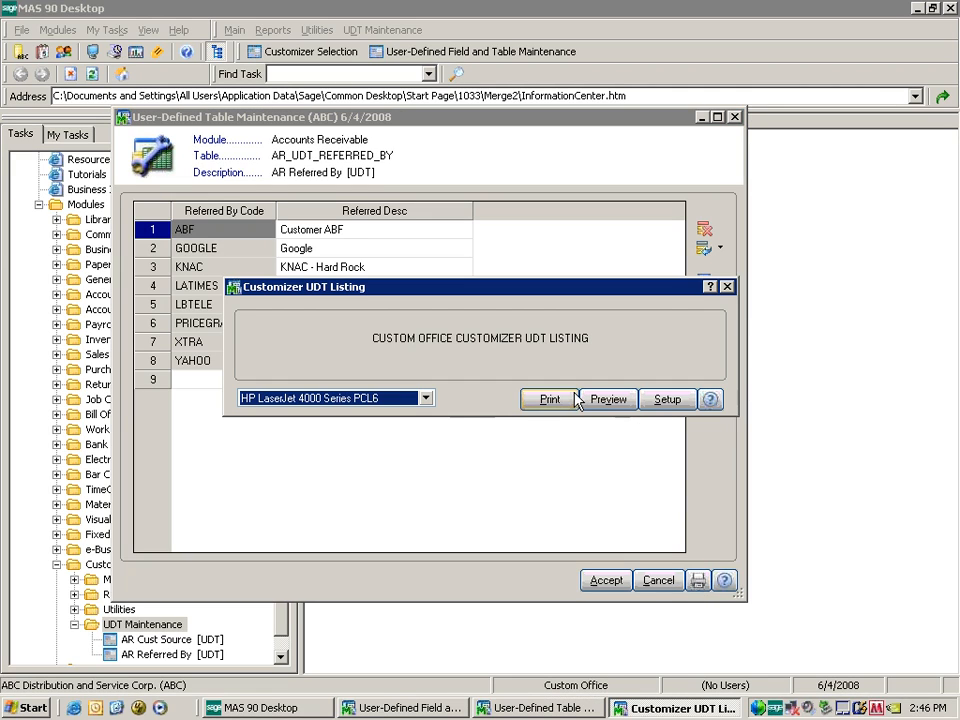
click(608, 399)
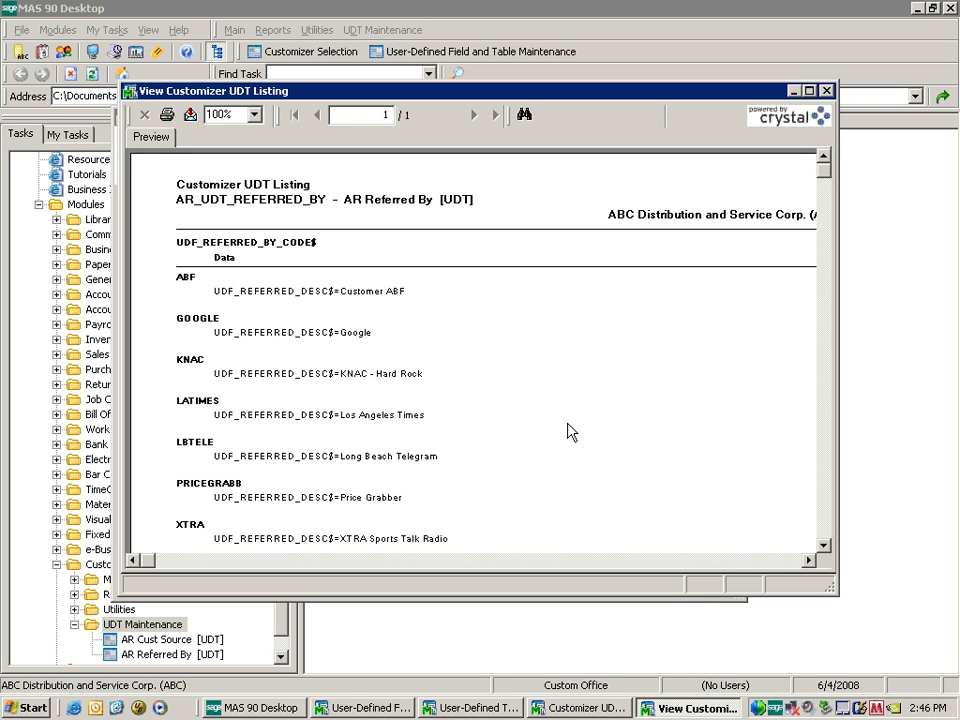
click(826, 91)
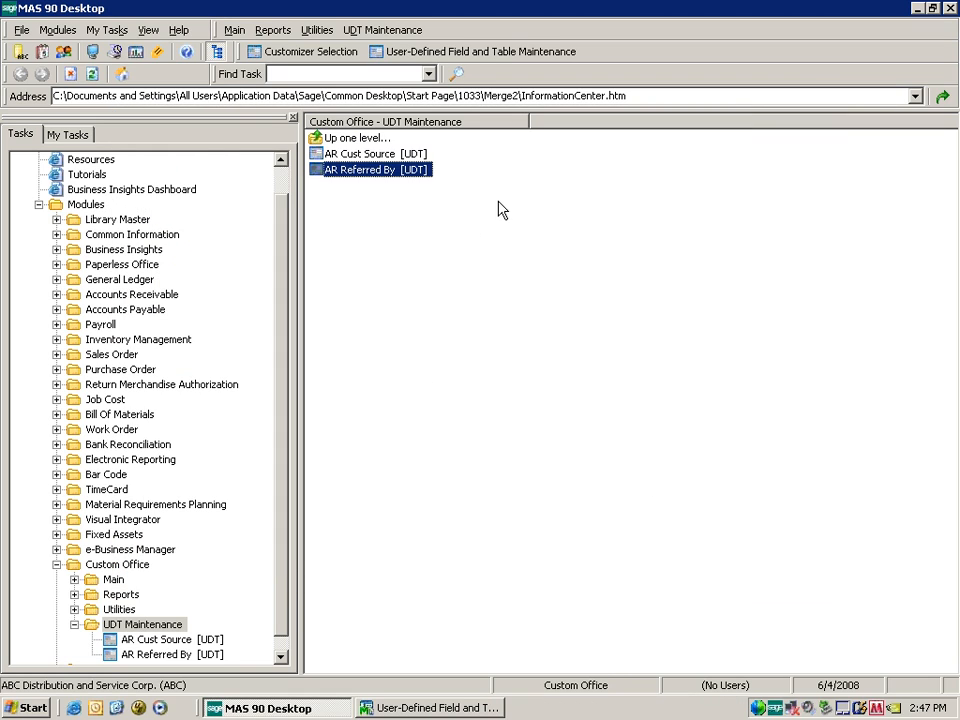
Open Edit Fields for the AR Customer Master table in User-Defined Field and Table Maintenance.
click(484, 707)
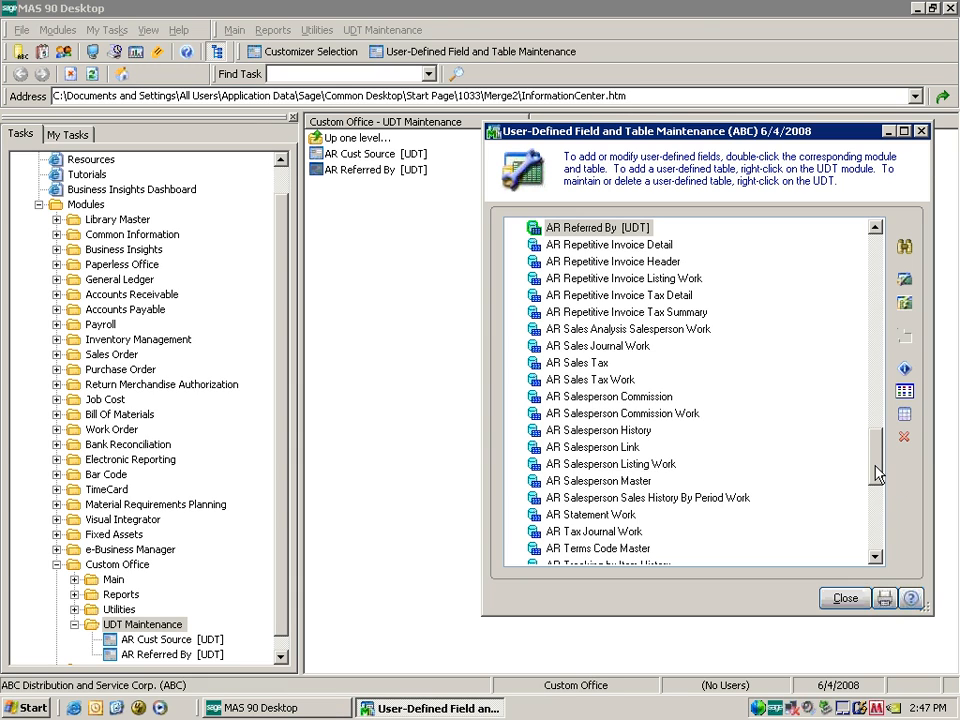
drag(876, 474, 876, 318)
right_click(611, 364)
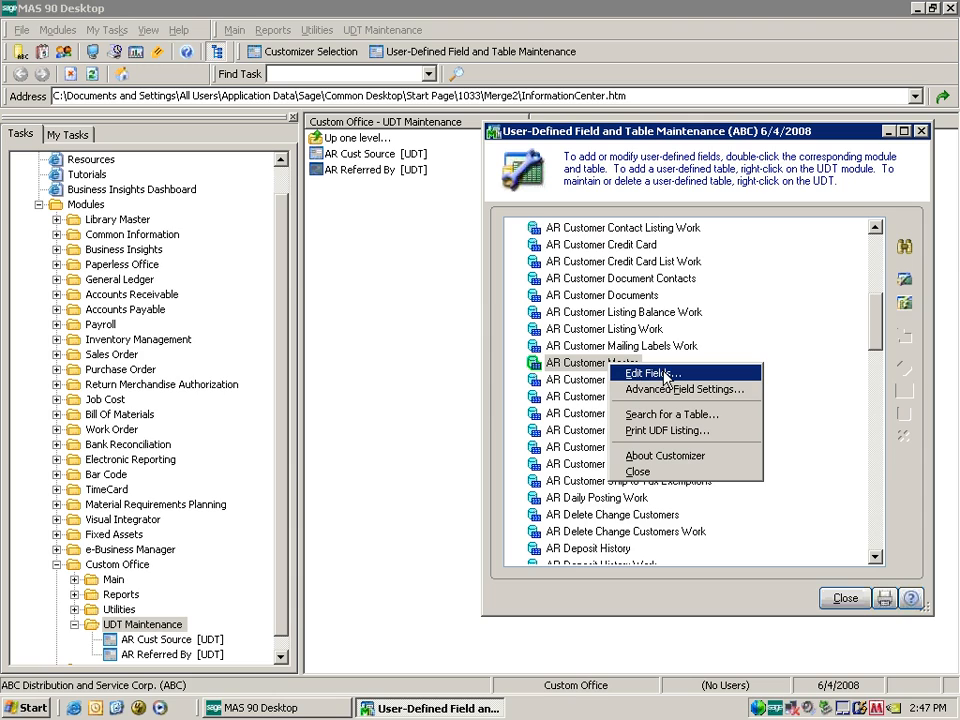
click(666, 374)
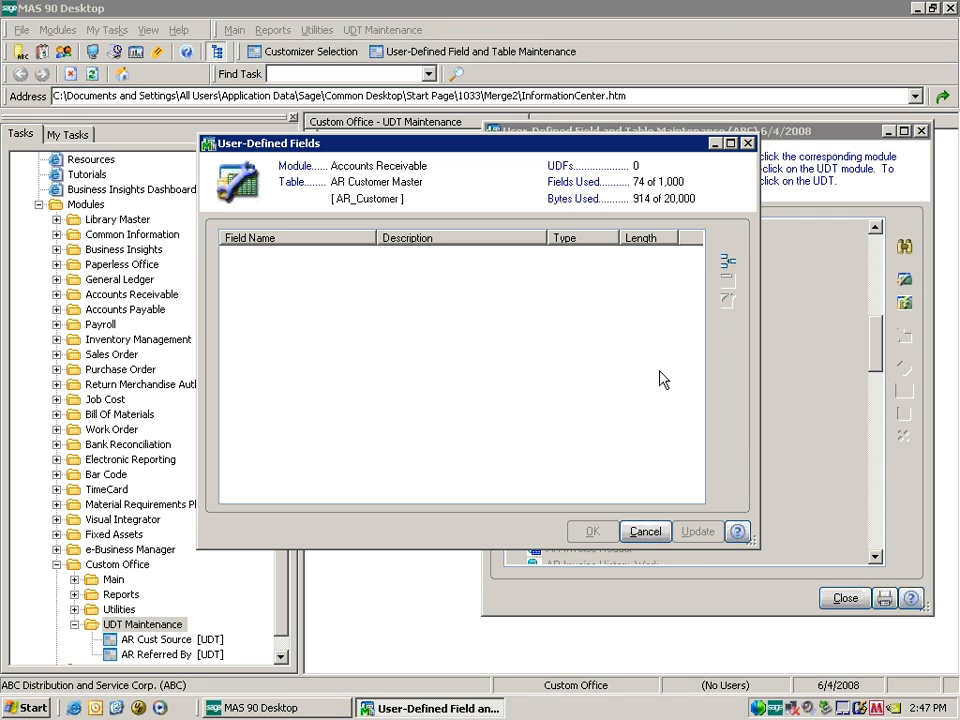
Add manual-entry field SOURCE (UDF_SOURCE, captioned Source) and show its validation settings.
click(727, 261)
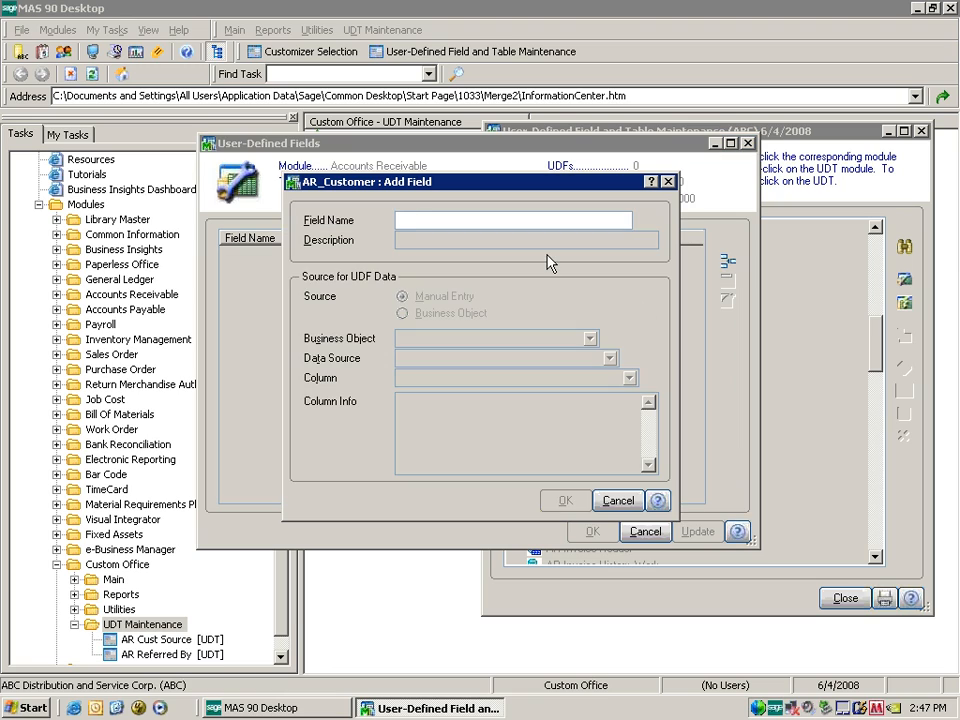
text(SOURCE)
key(Tab)
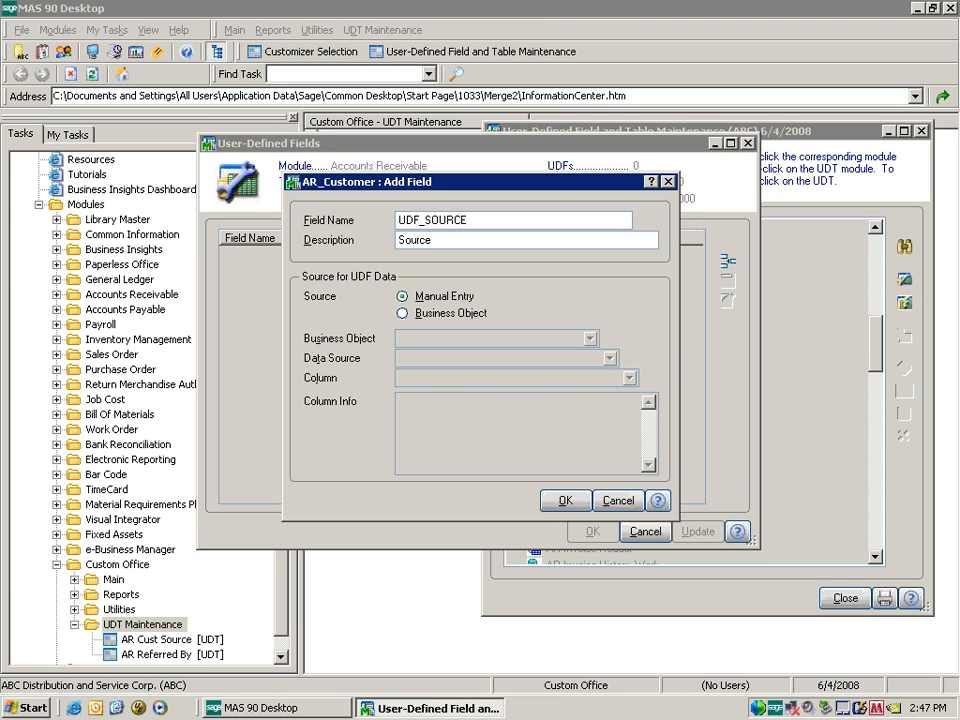
click(488, 296)
click(563, 500)
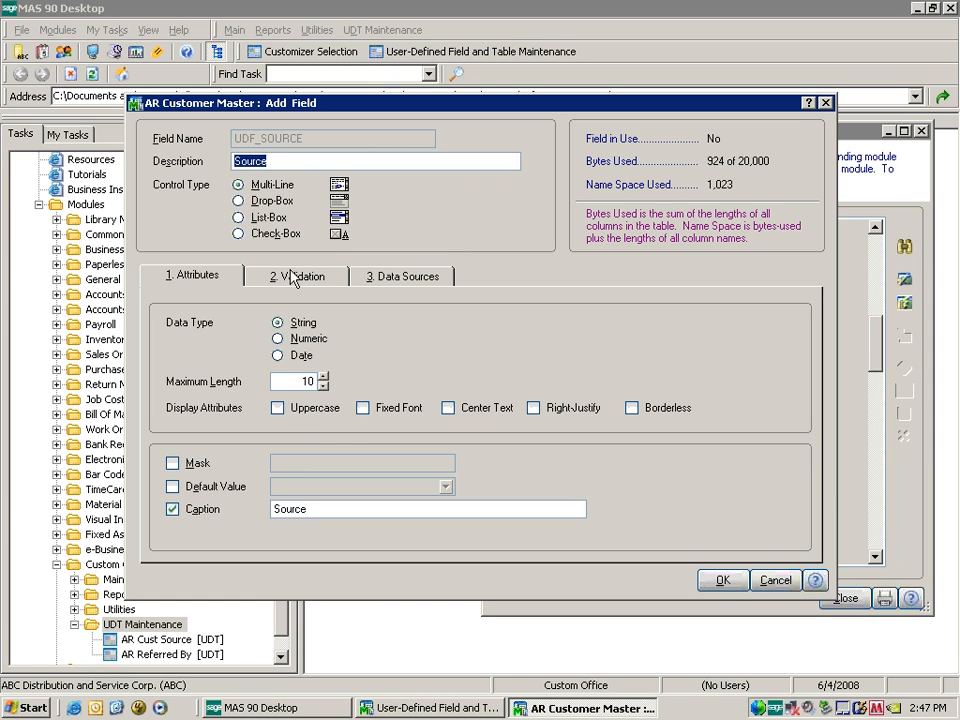
click(292, 277)
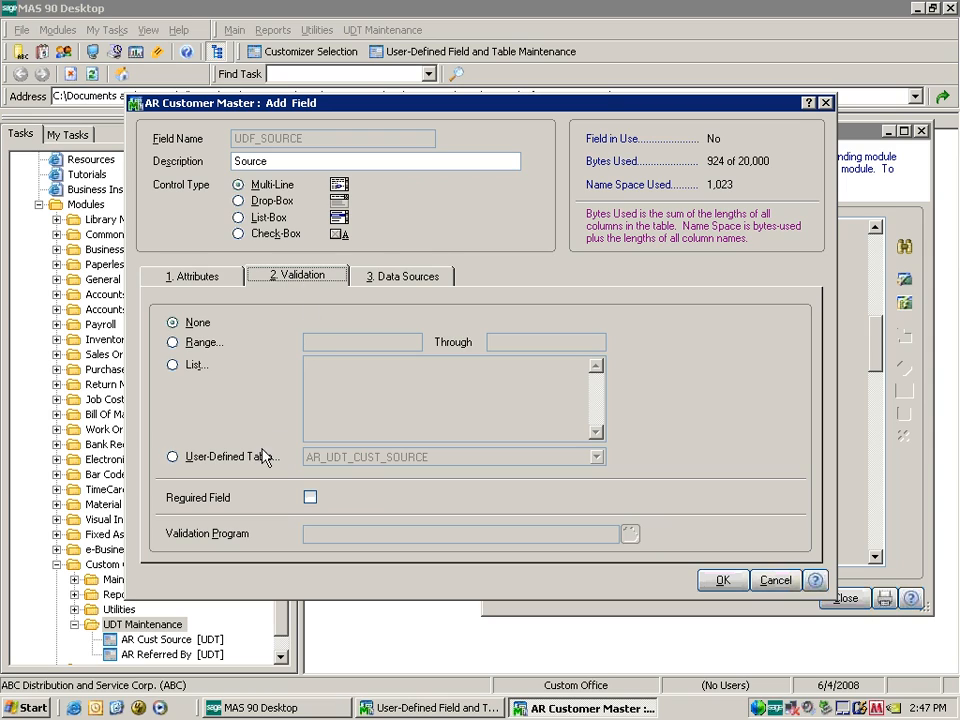
Validate Source against table AR_UDT_CUST_SOURCE, mark it required, and save it.
click(220, 456)
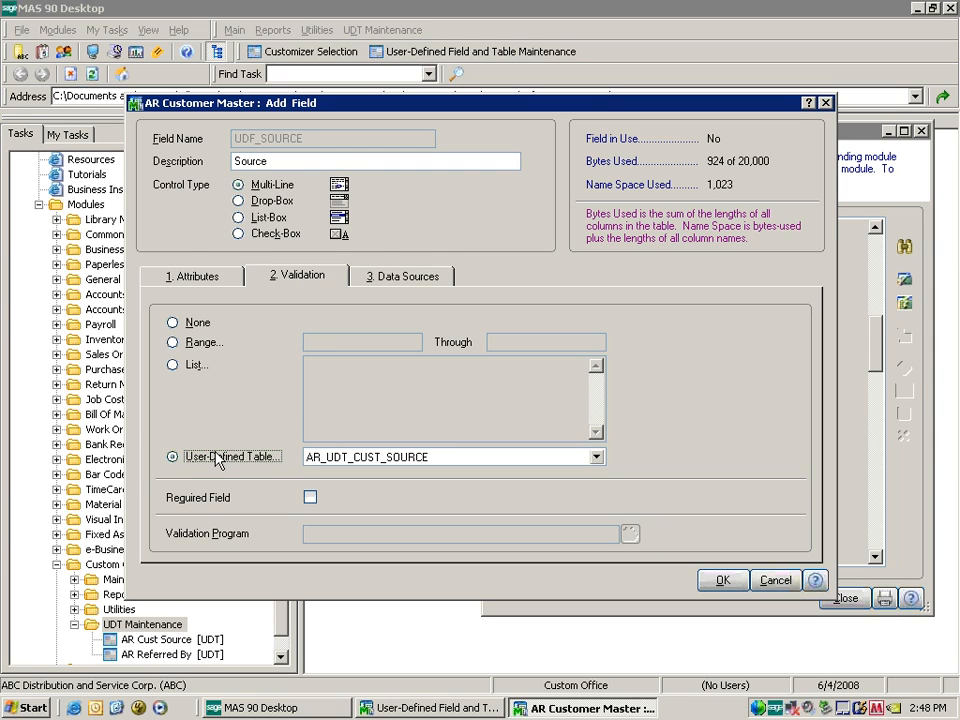
click(597, 457)
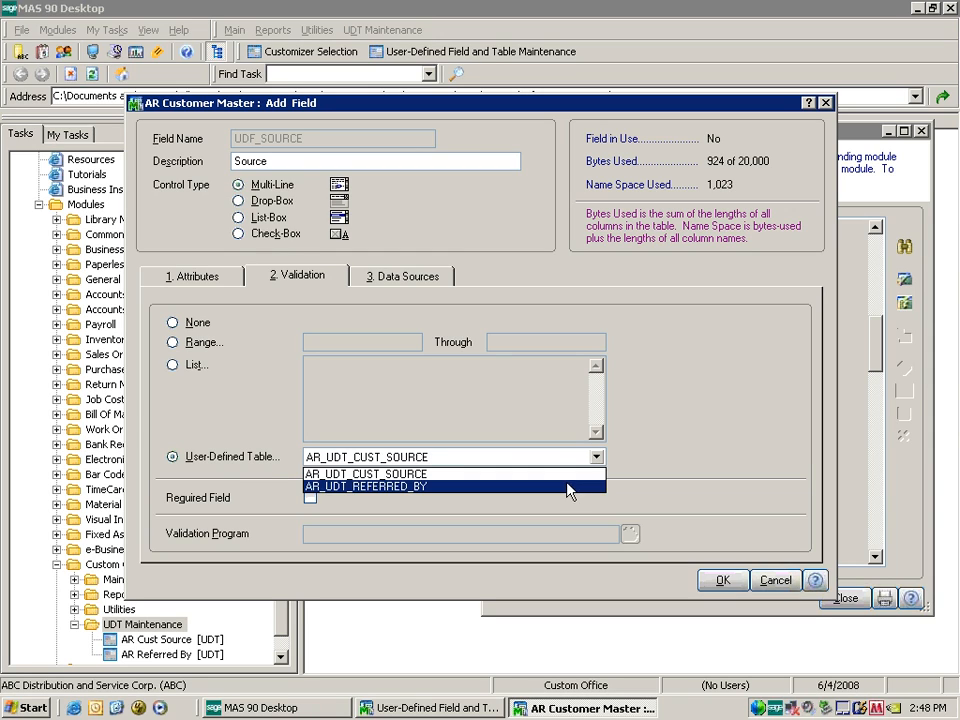
click(567, 477)
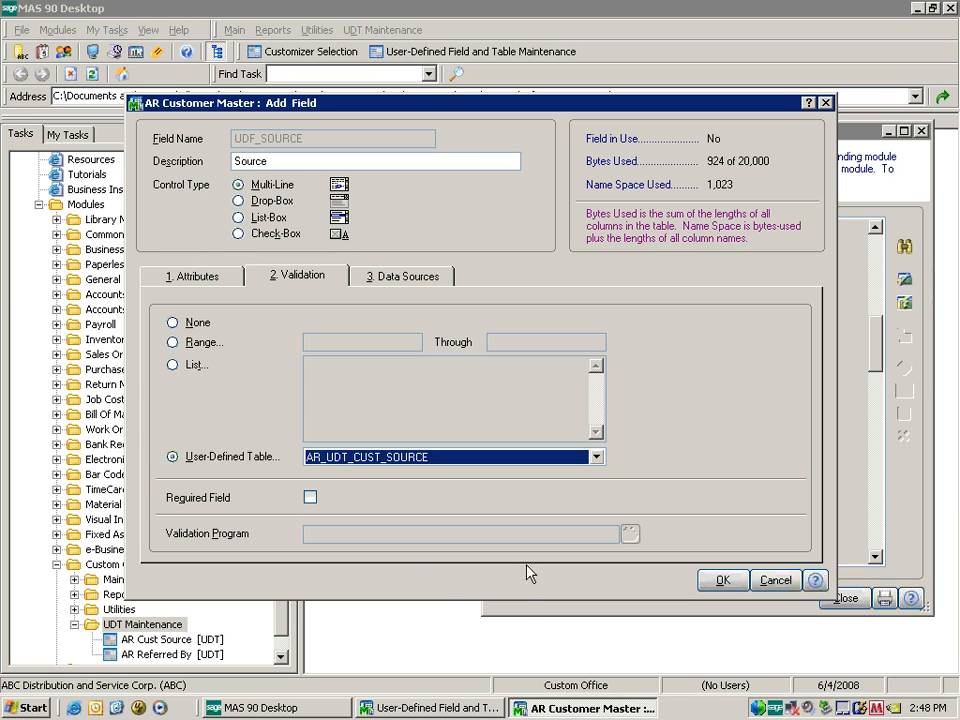
click(310, 497)
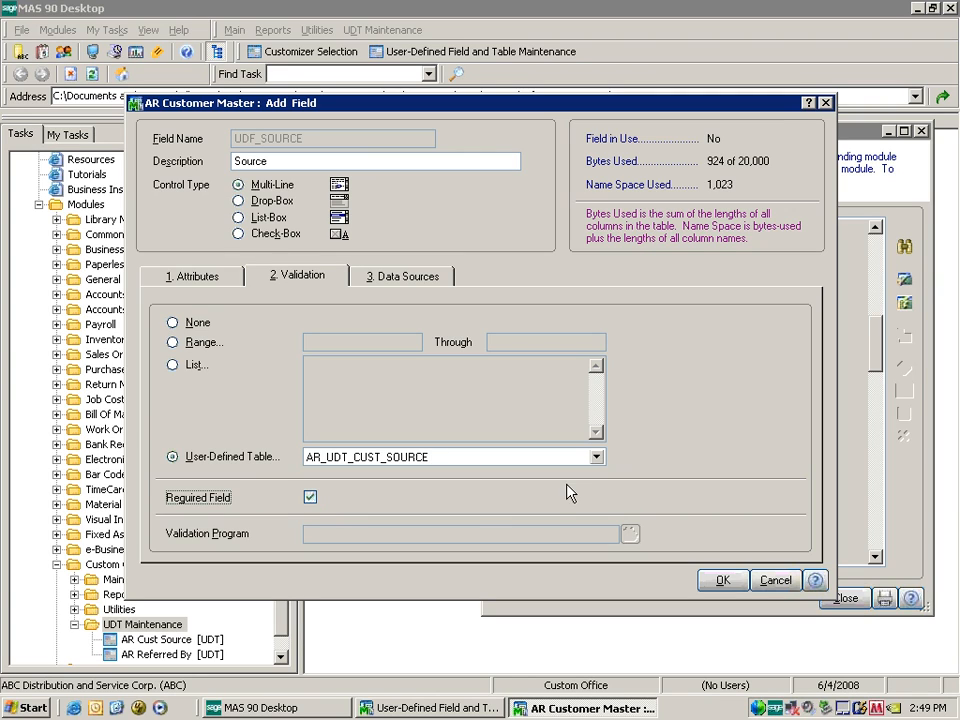
click(723, 582)
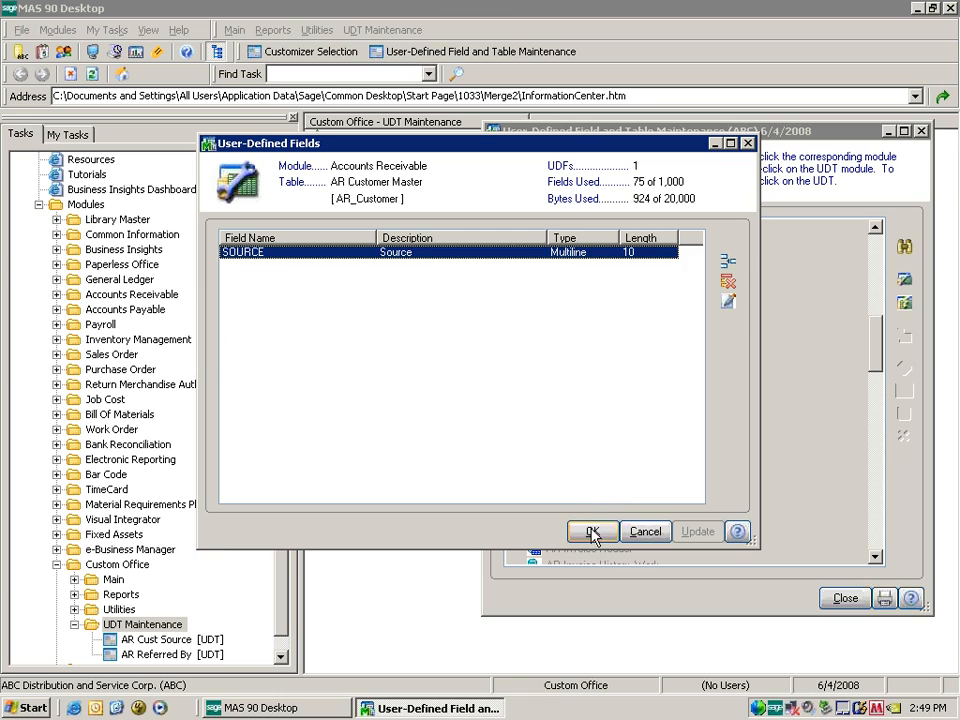
Add a new customer field named REFERRED_BY, captioned Referred By.
click(730, 266)
text(R)
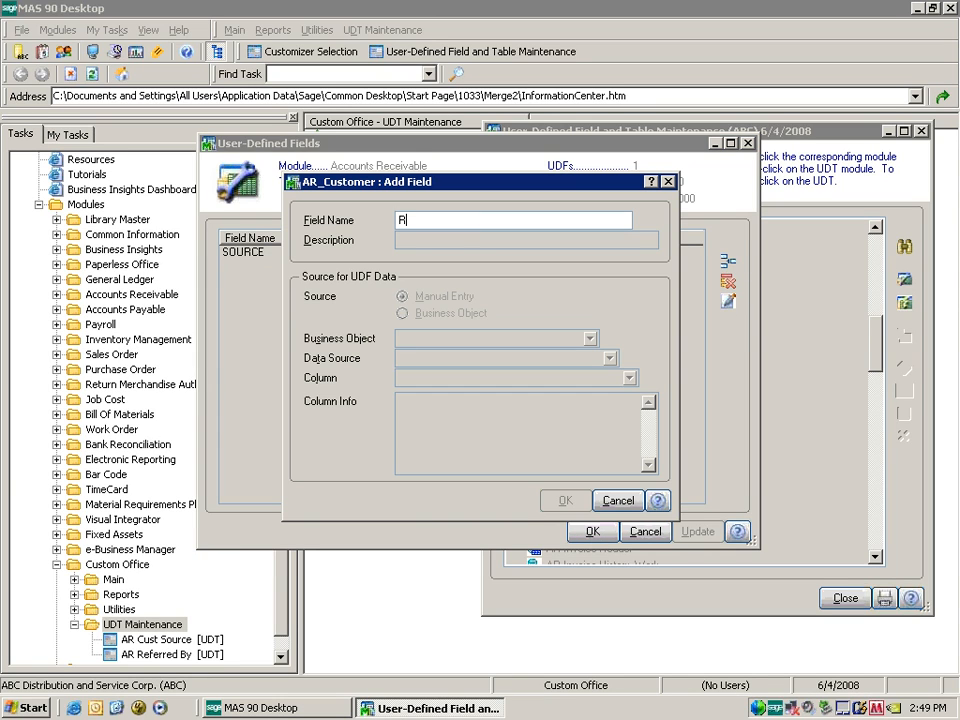
text(EFFERRE)
key(BackSpace)
key(BackSpace)
key(BackSpace)
key(BackSpace)
text(ERRED )
text(BY)
key(Tab)
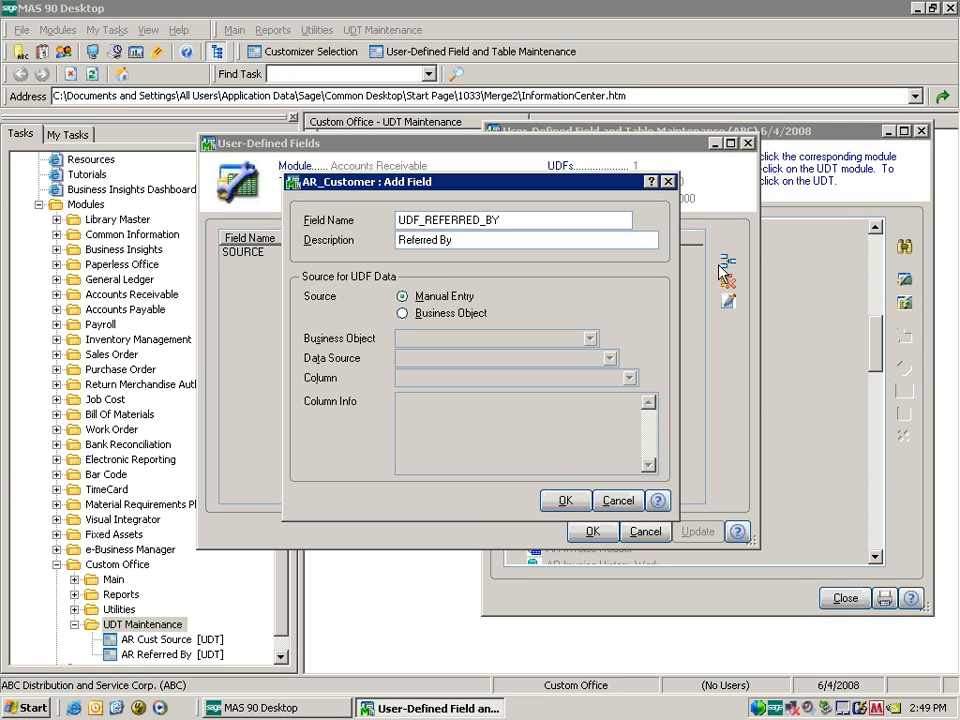
click(565, 500)
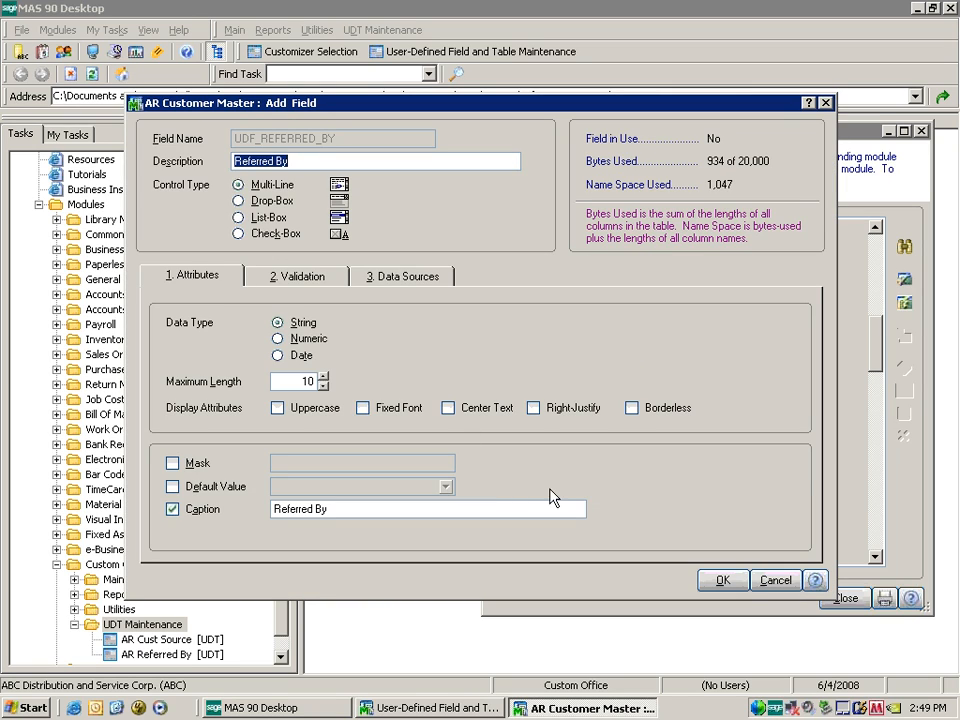
Validate Referred By against table AR_UDT_REFERRED_BY and save the field.
click(288, 276)
click(232, 457)
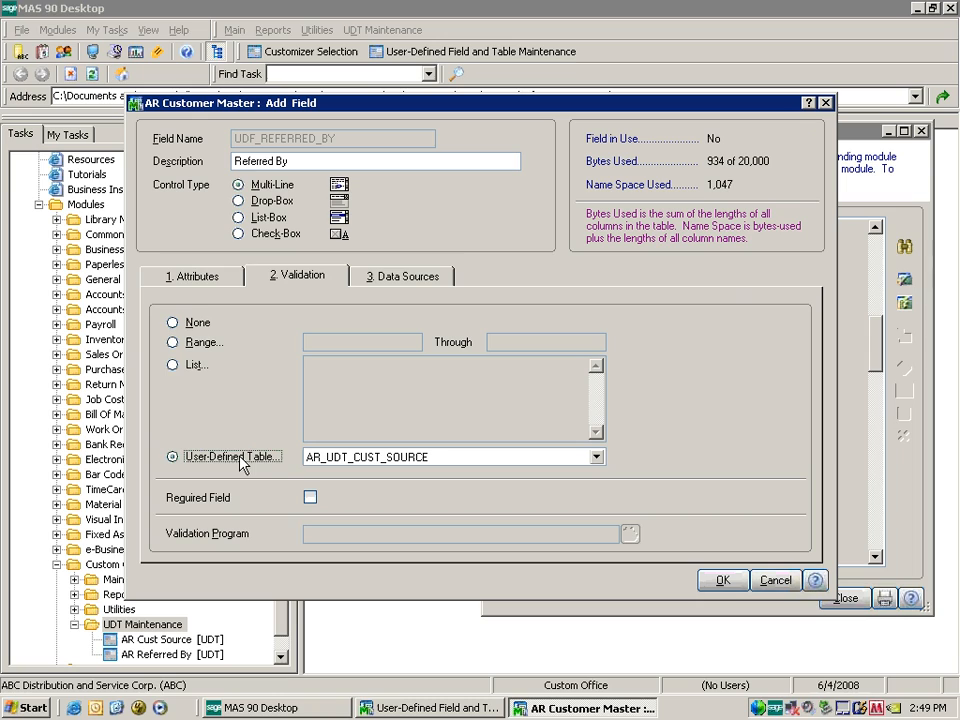
click(596, 458)
click(564, 486)
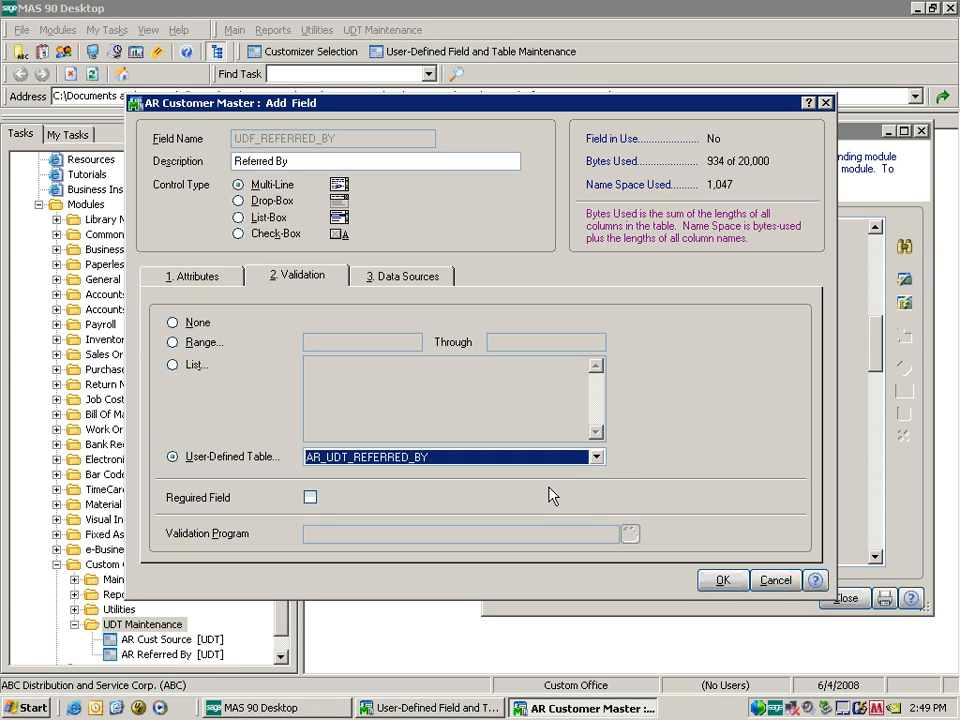
click(728, 584)
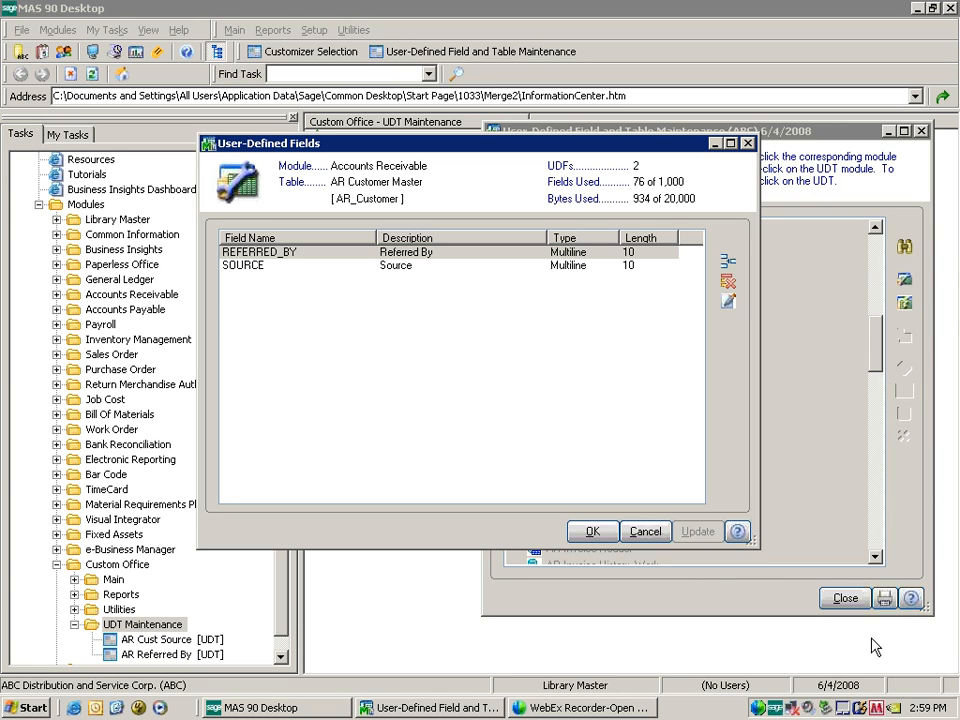
click(735, 263)
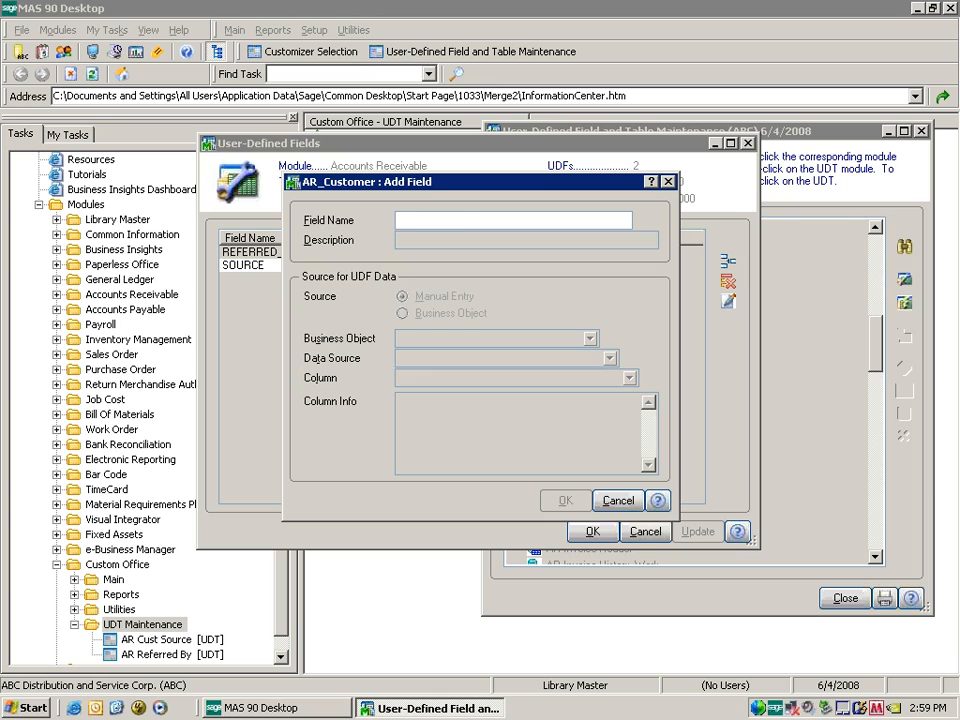
Create the AGE field as a drop-box and enter (No resp) as its first list value.
text(AGE)
key(Tab)
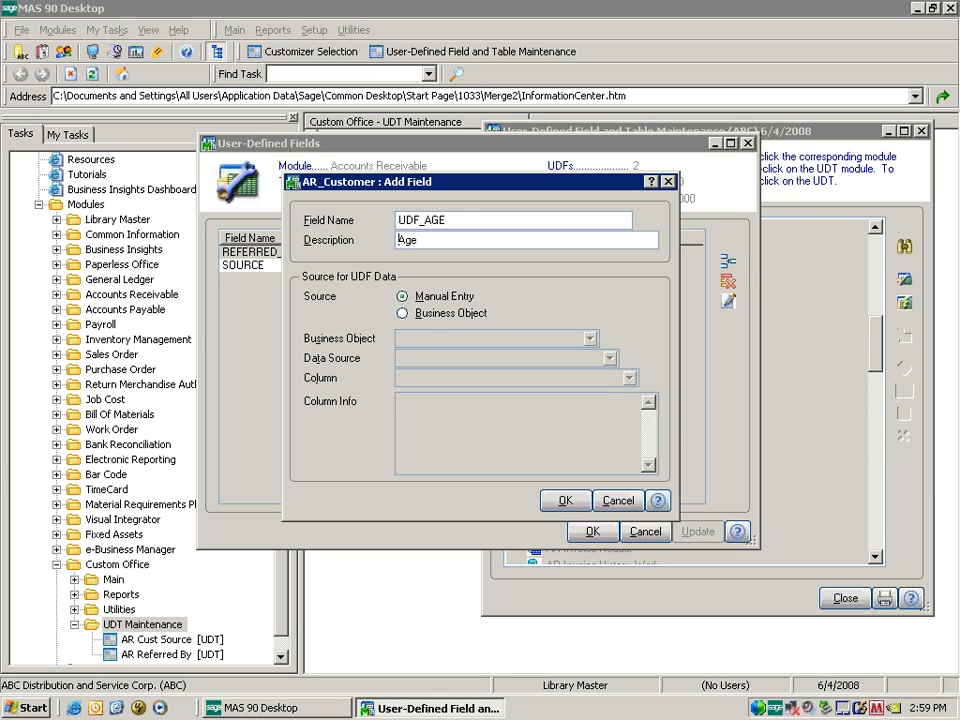
click(563, 502)
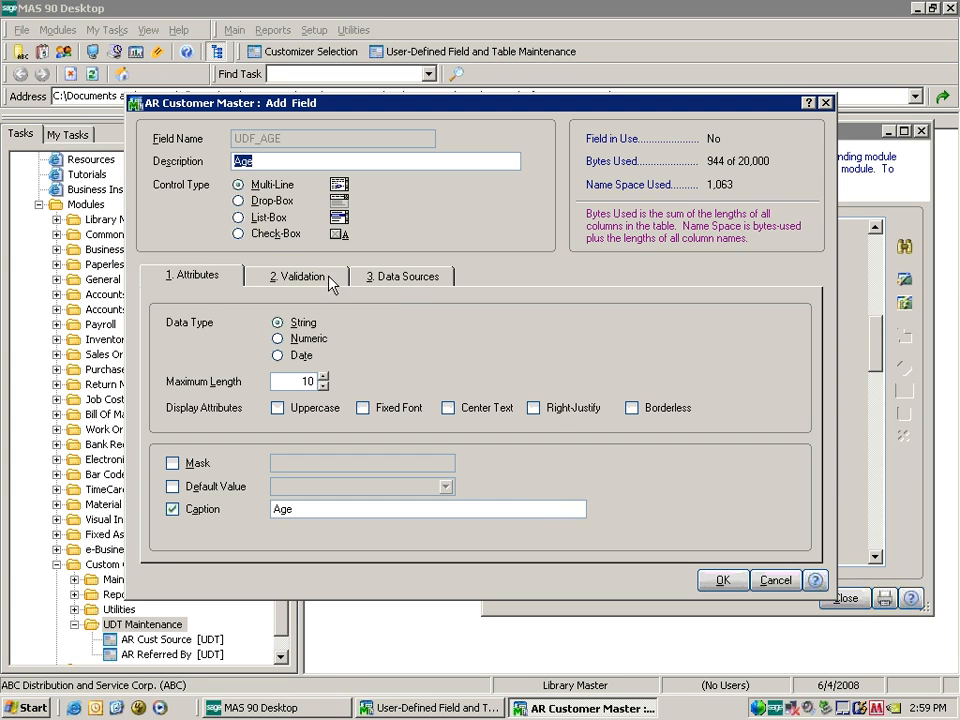
click(239, 201)
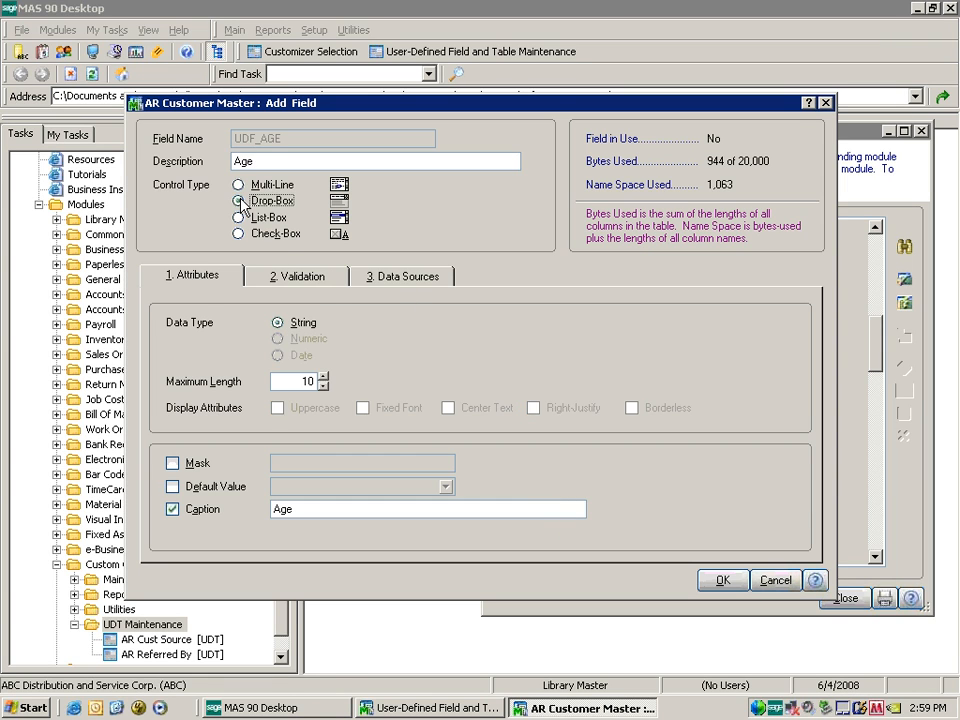
click(297, 281)
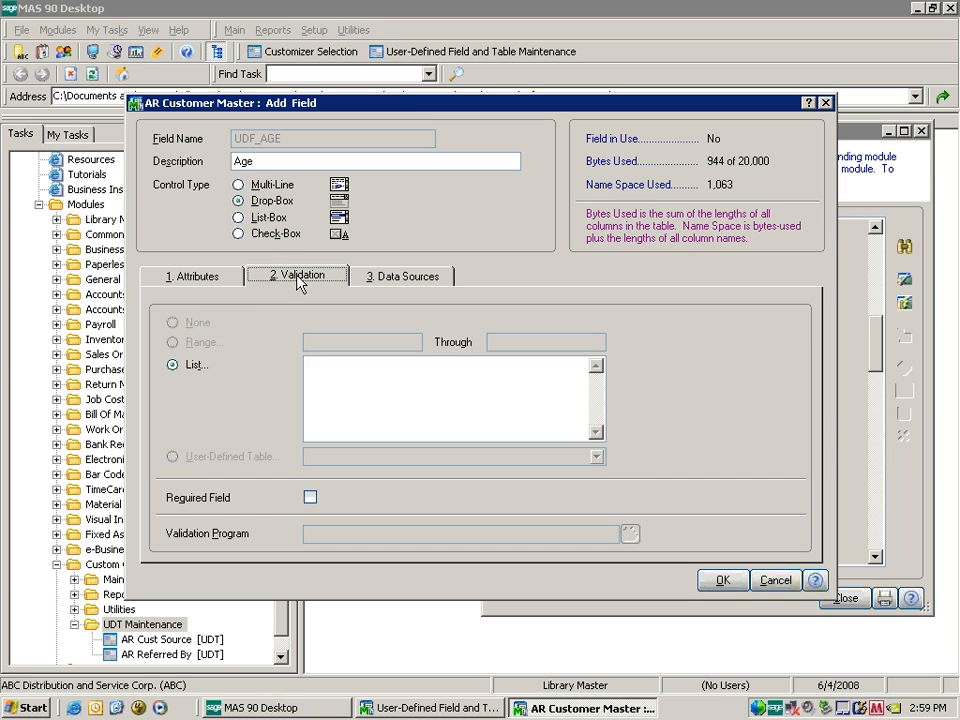
click(329, 368)
text((No resp)
Give the Age field a default value of (No resp).
click(214, 280)
click(234, 488)
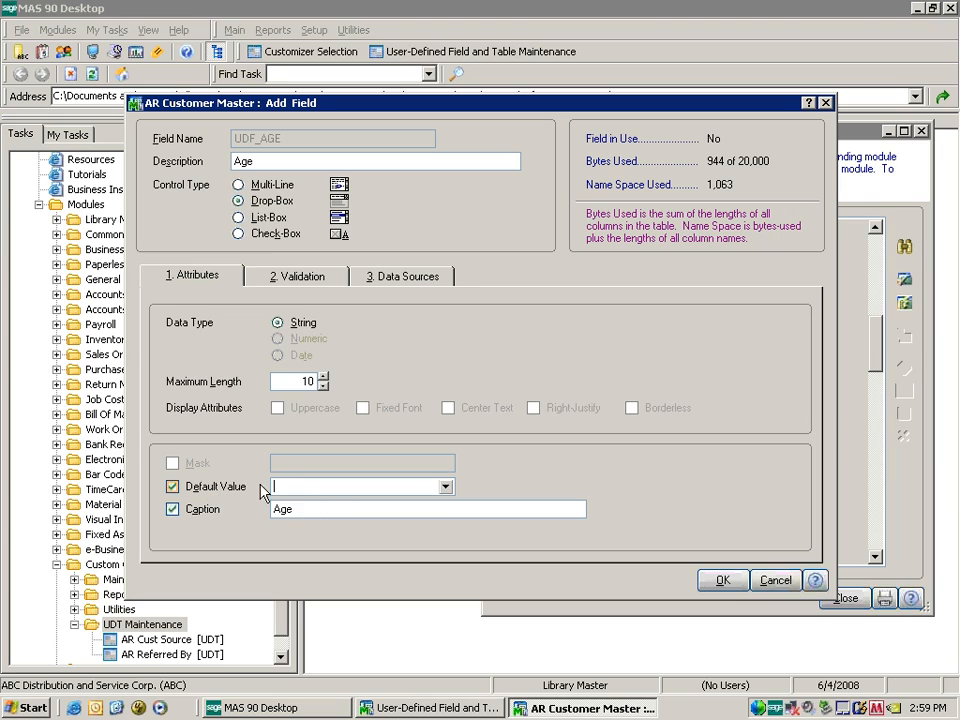
text((No resp)
click(315, 373)
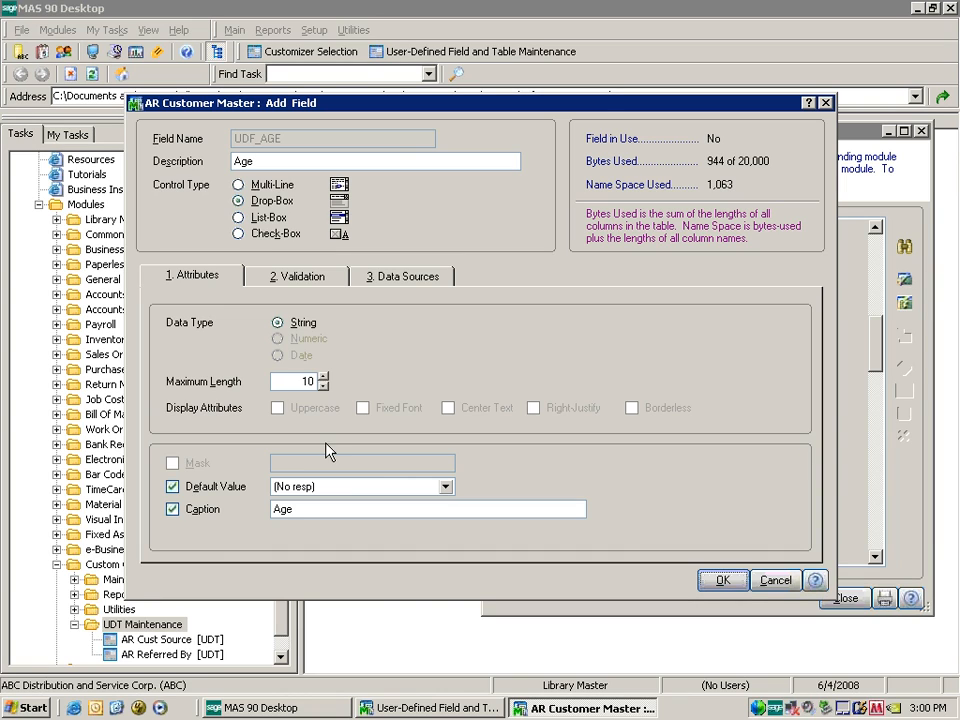
click(316, 285)
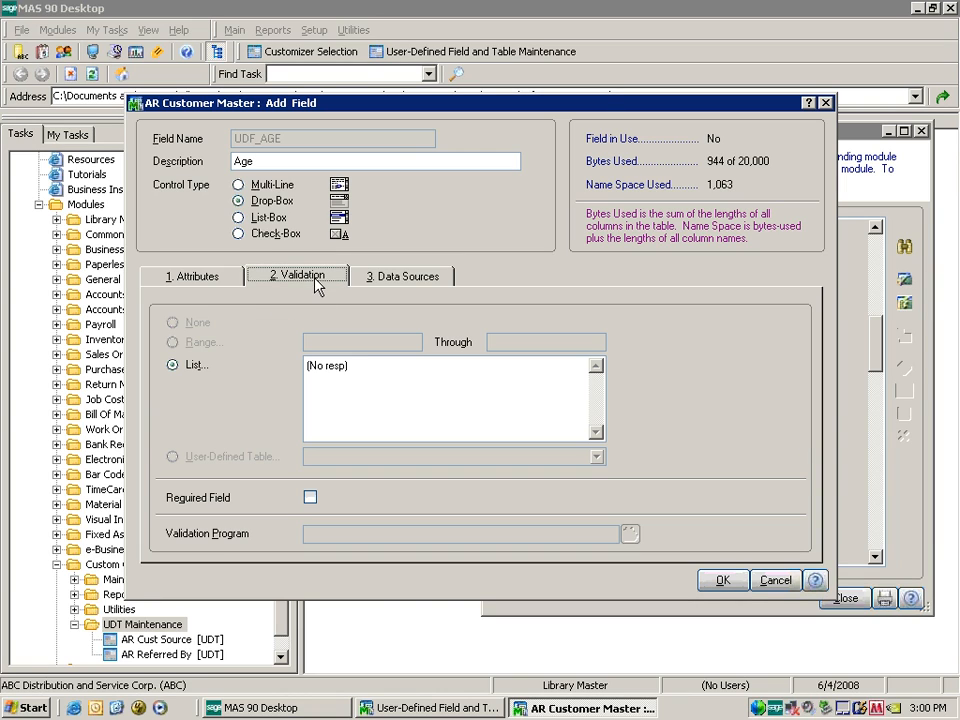
Add the age ranges to Age's value list, starting with Under 18 and pasting the rest.
click(372, 366)
key(Return)
text(Under 18)
key(Return)
key(ctrl+v)
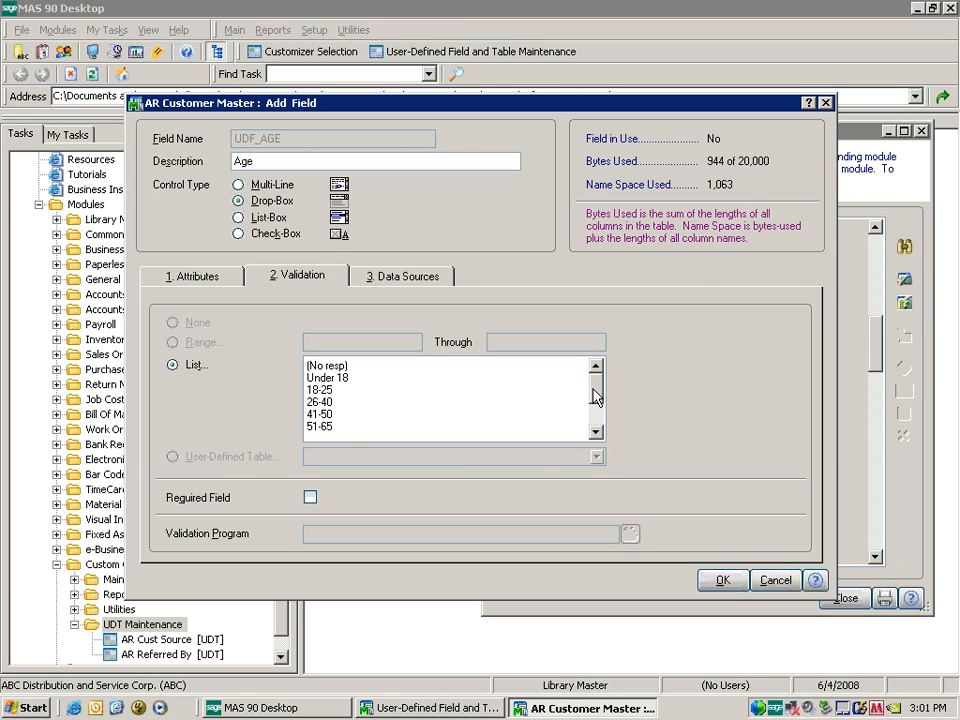
drag(596, 392, 596, 378)
Raise Age's maximum length to 11 characters and save the field.
click(721, 580)
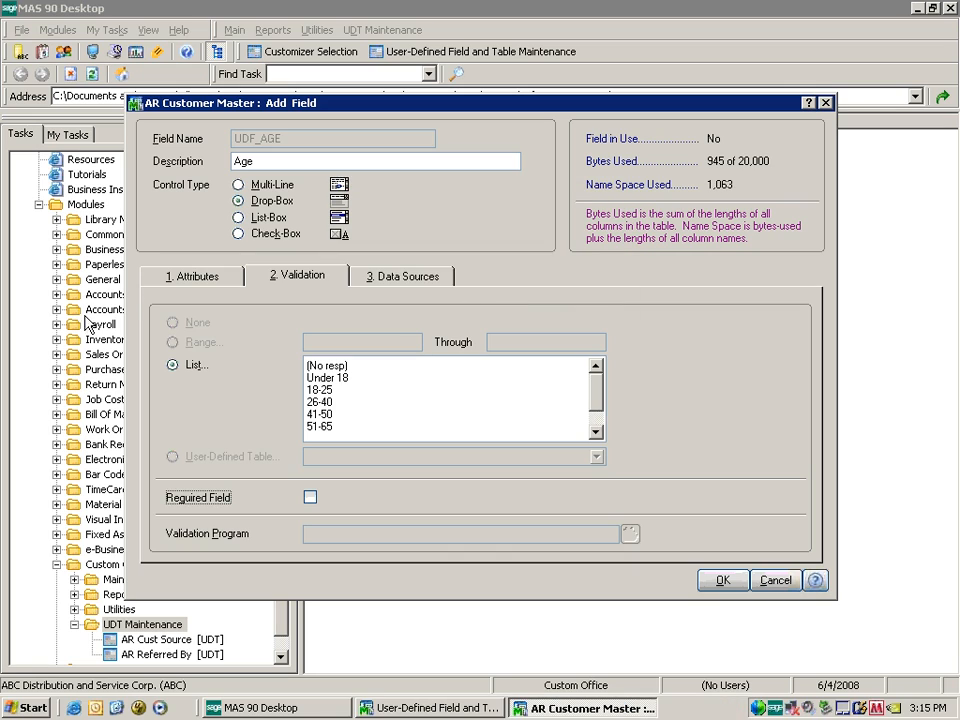
click(183, 283)
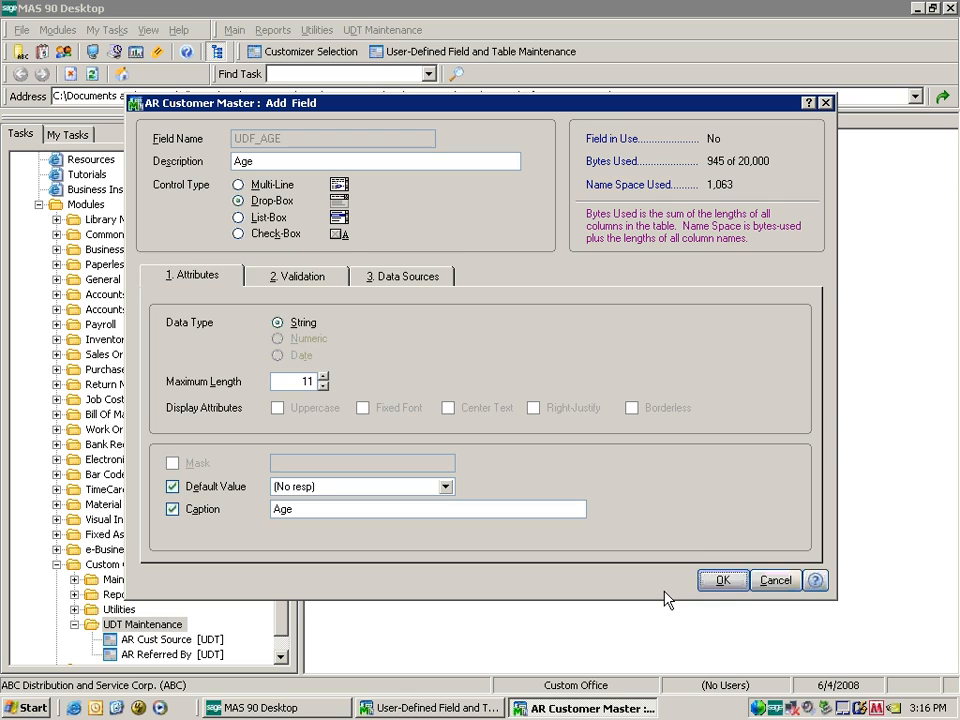
click(724, 580)
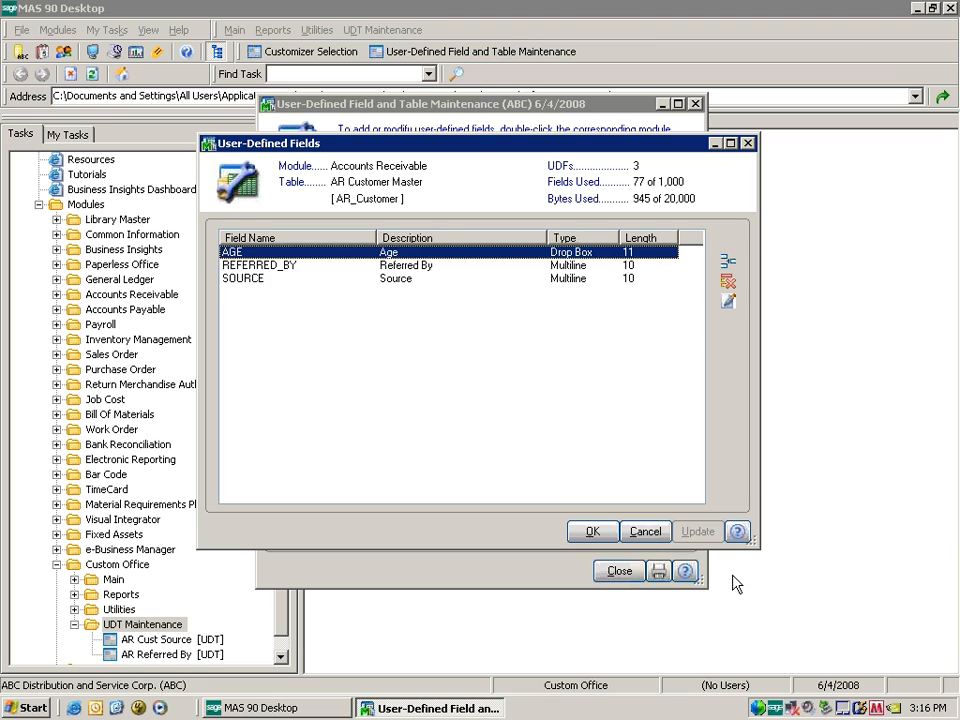
Create the GENDER field with a default value of (No resp).
click(728, 262)
text(GE)
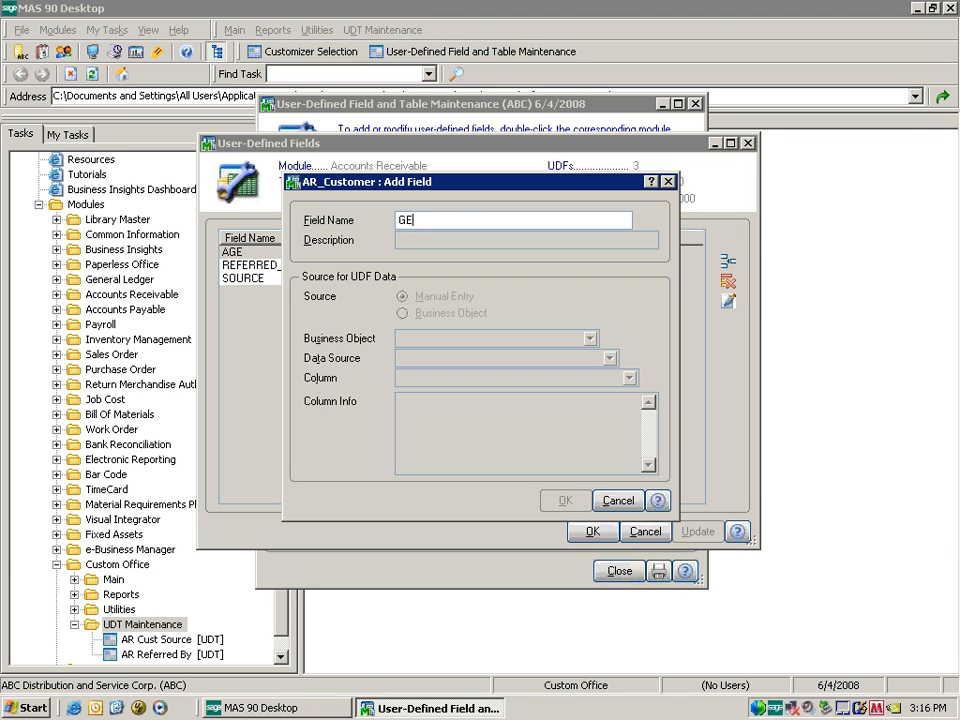
text(NDER)
key(Tab)
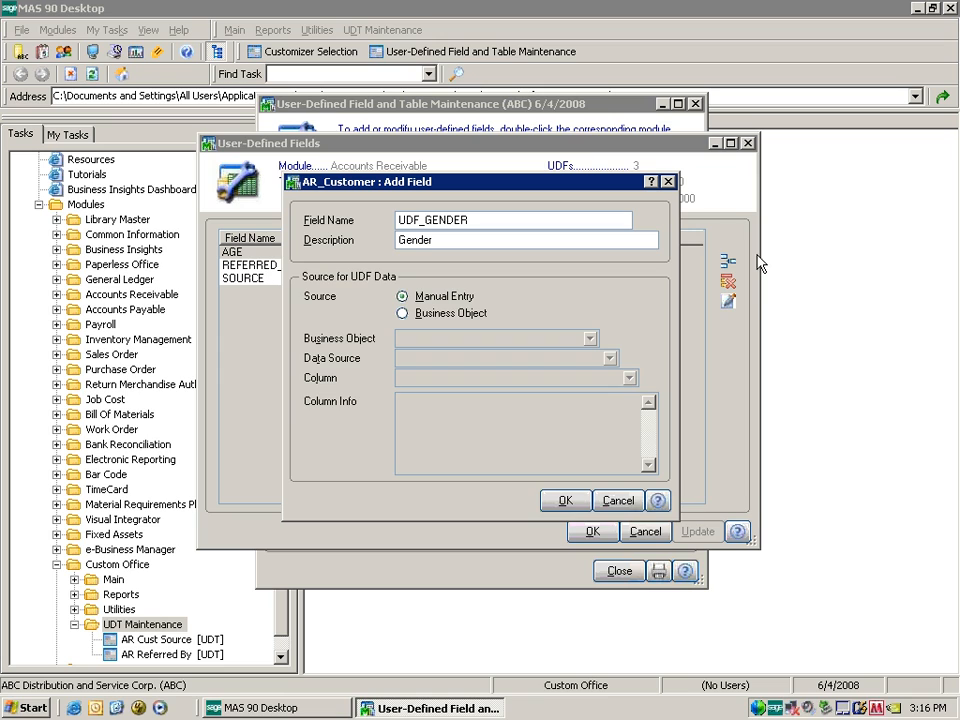
click(565, 500)
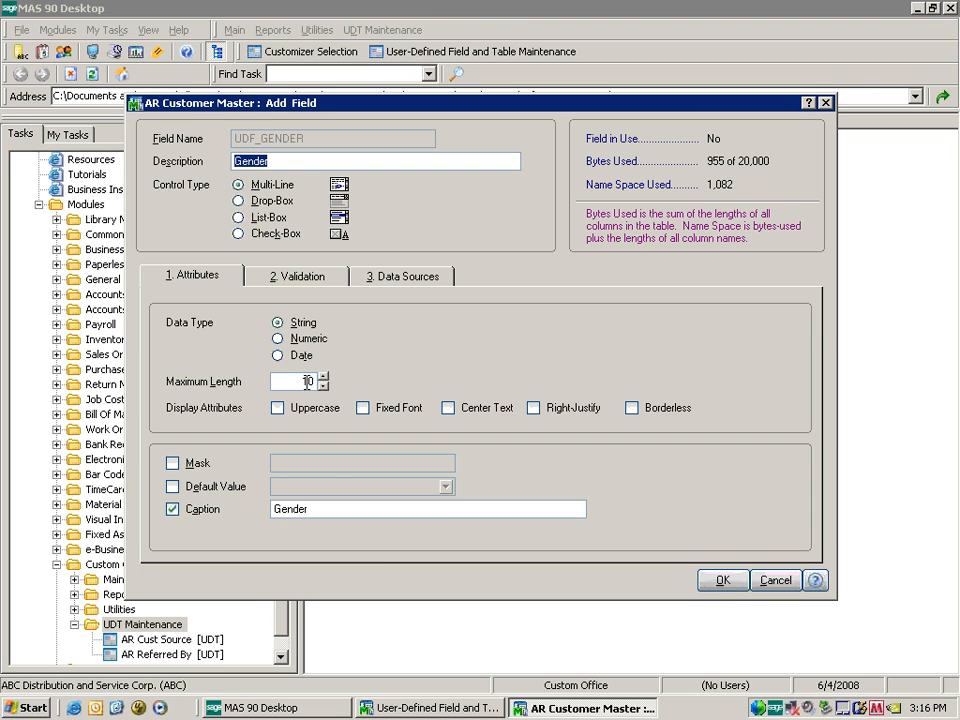
click(172, 486)
click(296, 486)
text((N)
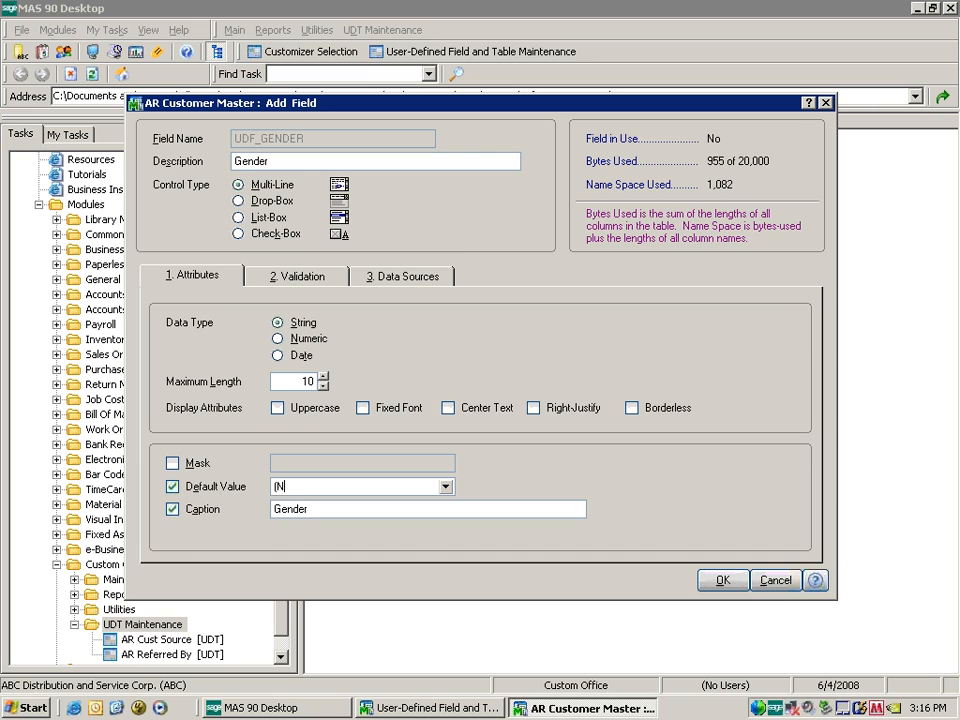
text(o resp)
Make Gender a drop-box listing (No resp), Male and Female, and save it.
click(282, 200)
click(297, 277)
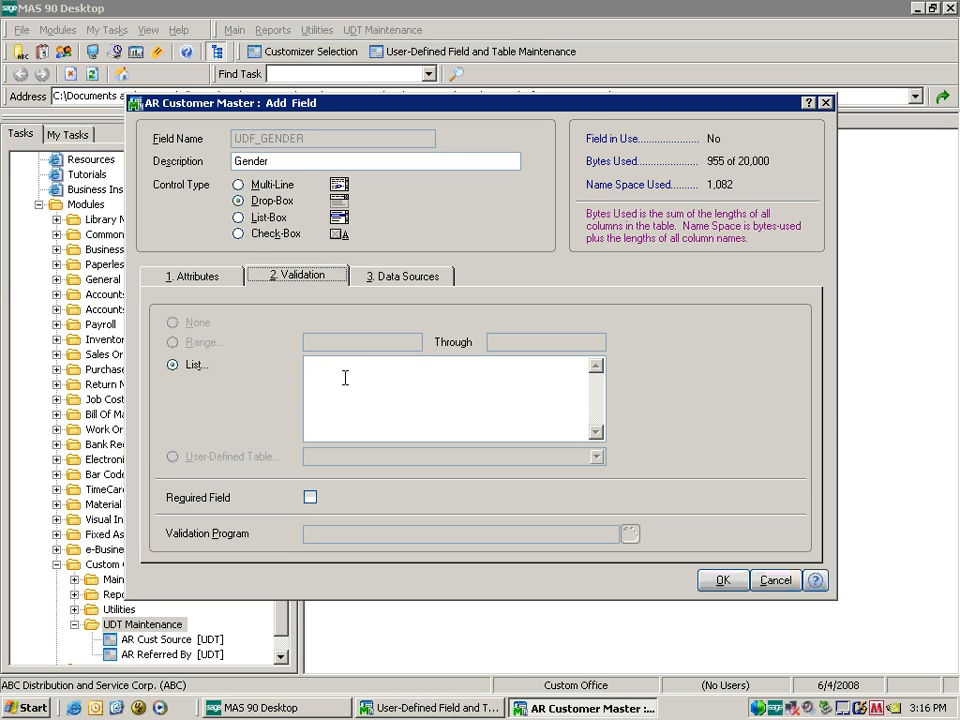
text((No resp))
key(Return)
text(Male)
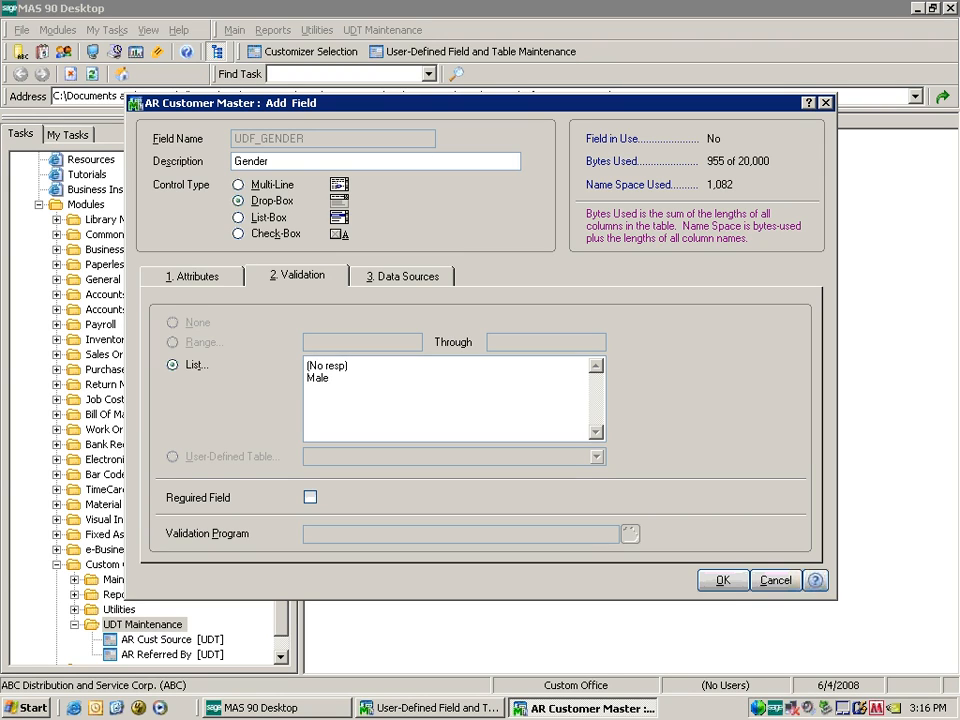
key(Return)
text(Femail)
key(BackSpace)
key(BackSpace)
text(le)
key(Tab)
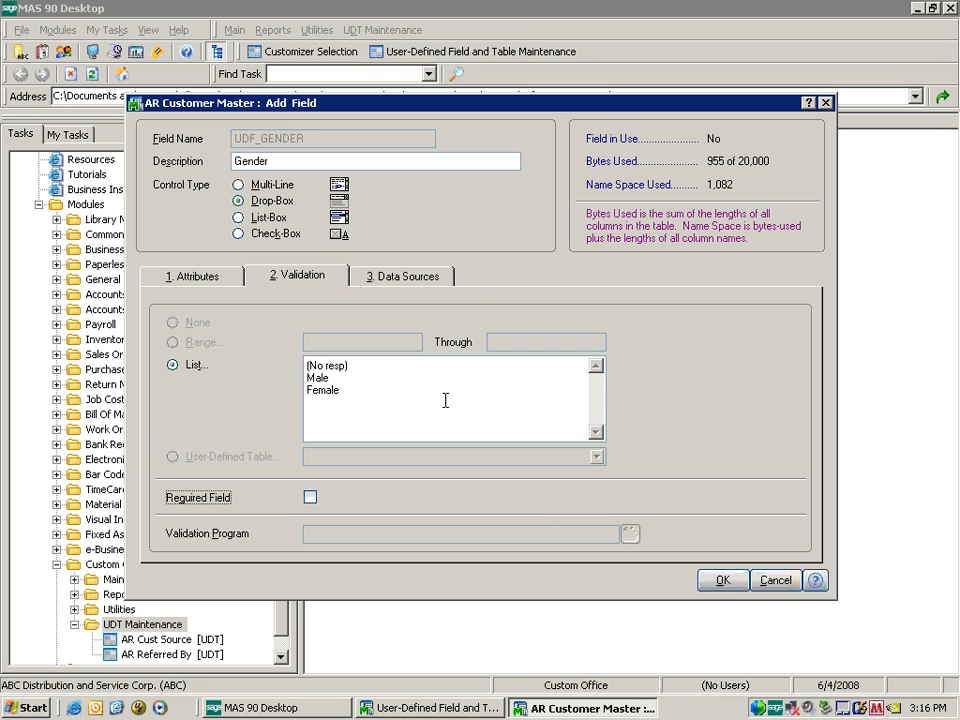
click(723, 580)
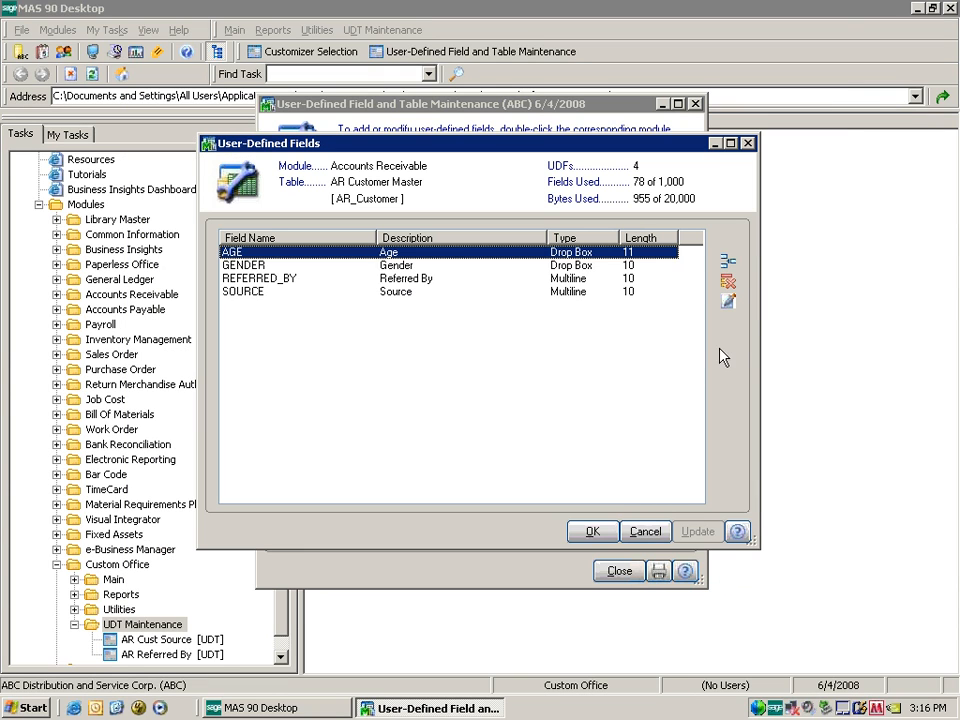
Create the INCOME LEVEL field with a maximum length of 20.
click(727, 262)
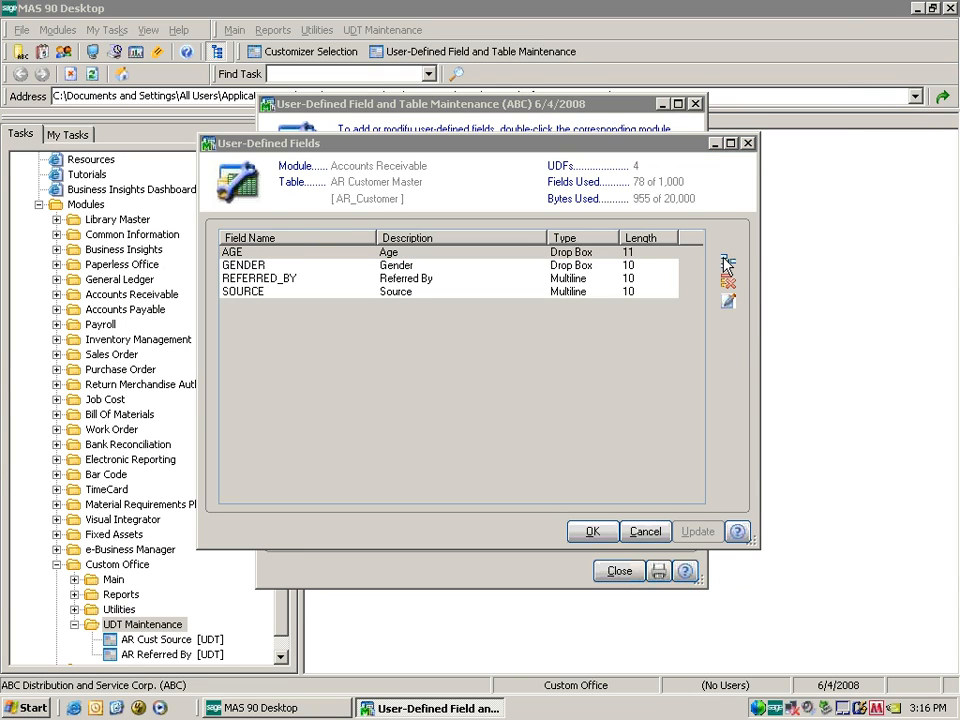
text(N)
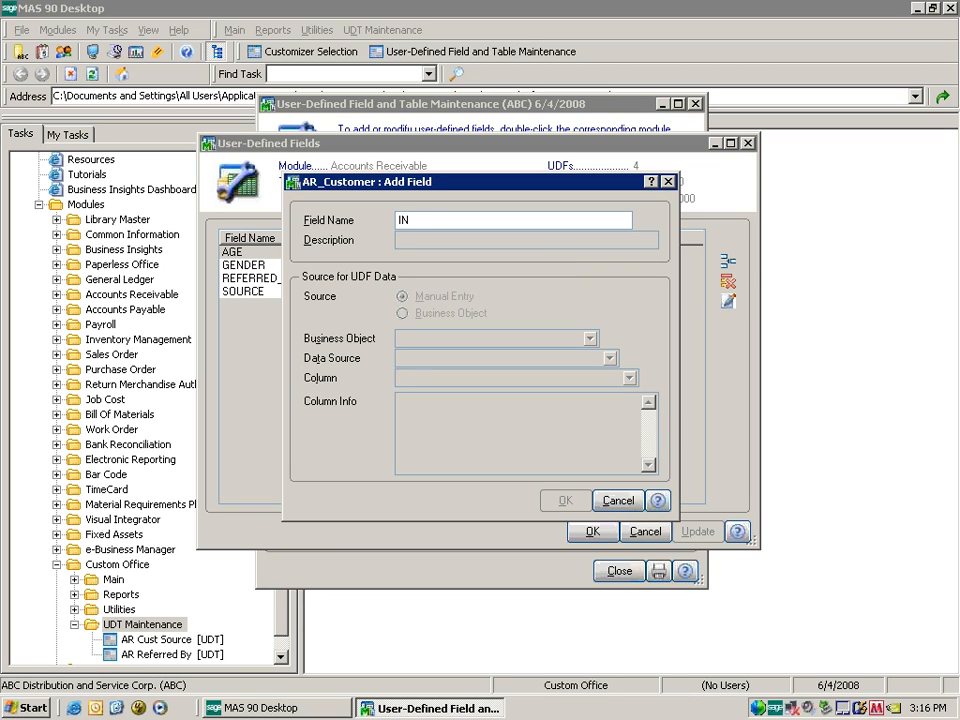
text(COME LEVEL)
key(Tab)
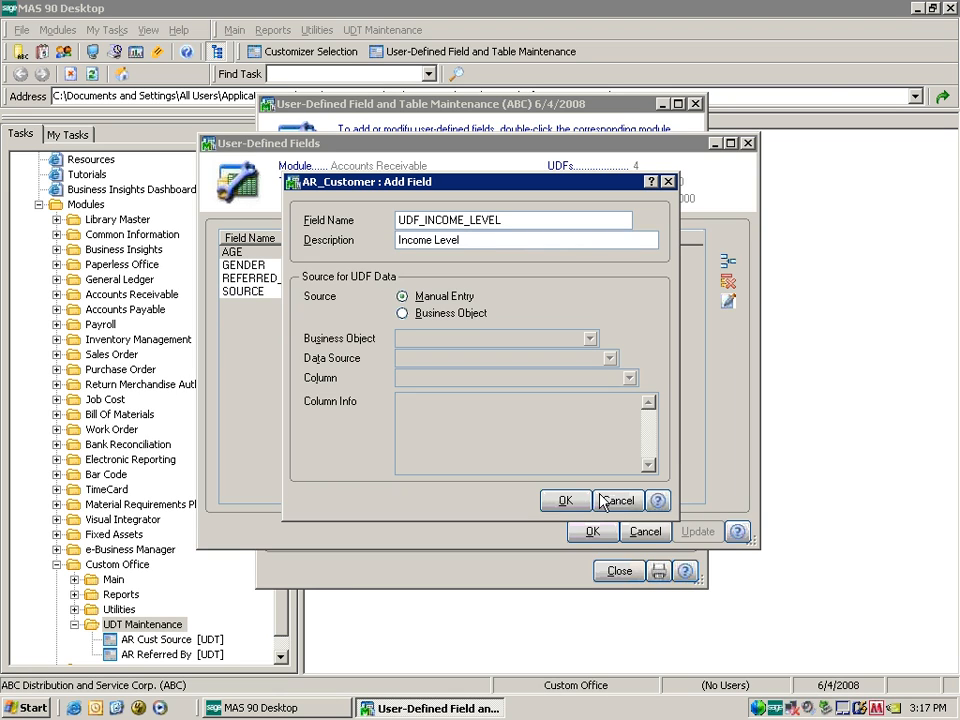
click(565, 500)
click(307, 376)
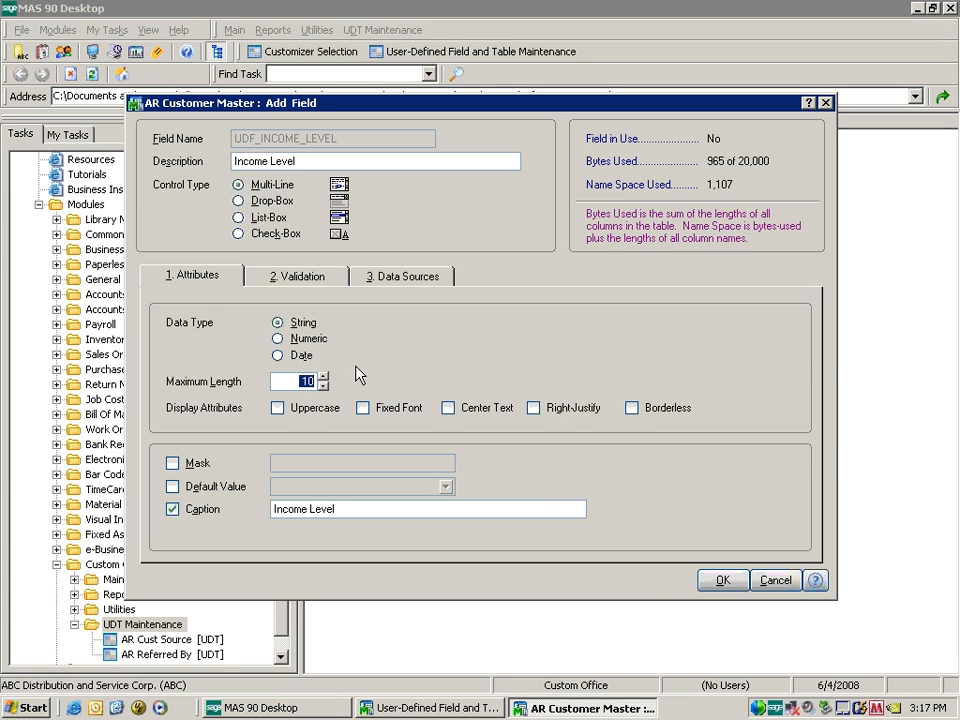
text(20)
key(Tab)
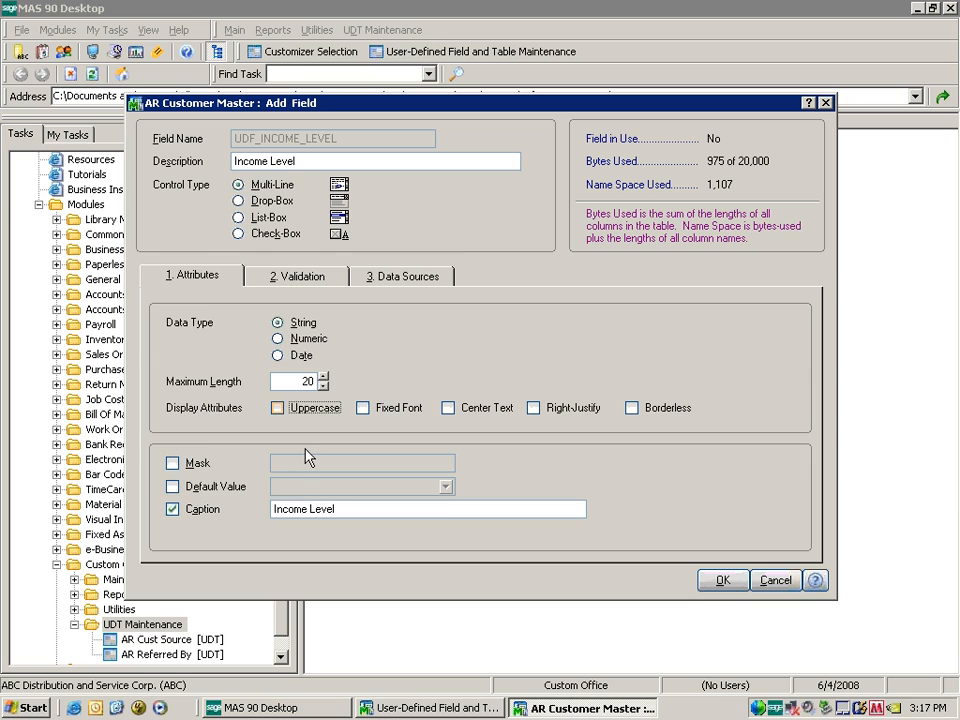
Make Income Level a drop-box defaulting to (No resp) with pasted income ranges, and save it.
click(236, 487)
click(318, 487)
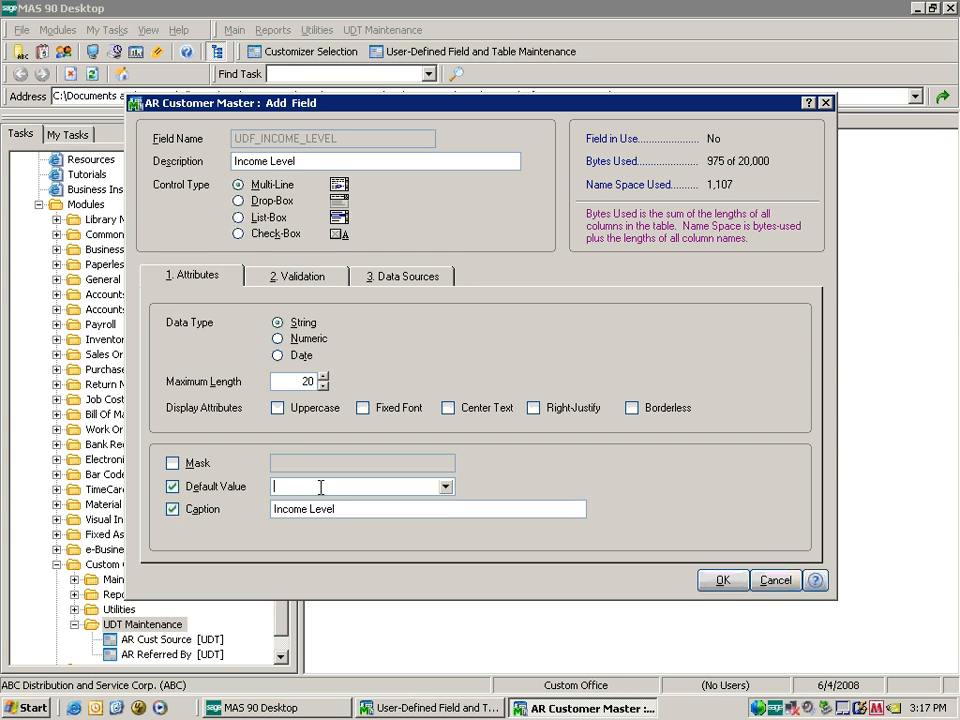
text((No resp))
click(245, 200)
click(300, 277)
click(327, 364)
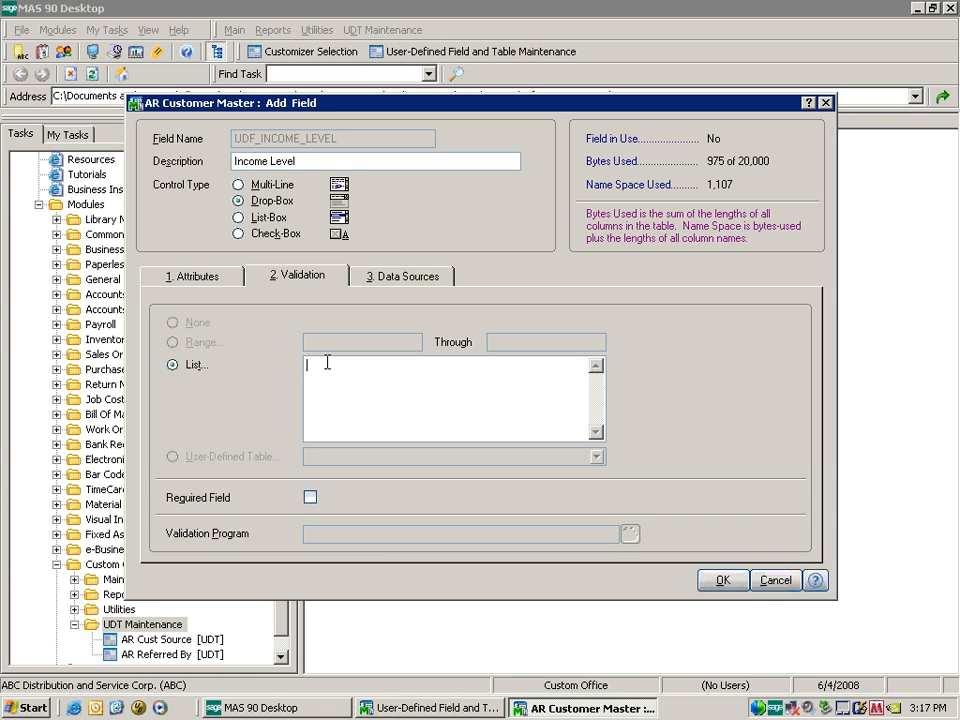
key(ctrl+v)
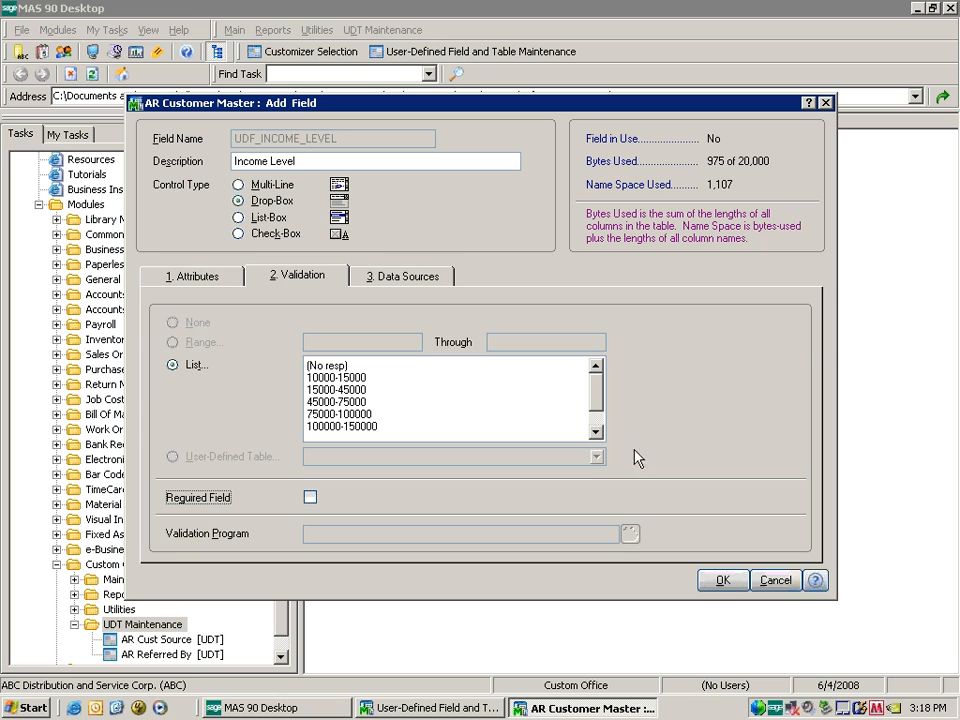
mouse_move(600, 397)
mouse_down()
mouse_move(602, 414)
mouse_move(600, 390)
mouse_move(602, 401)
mouse_up()
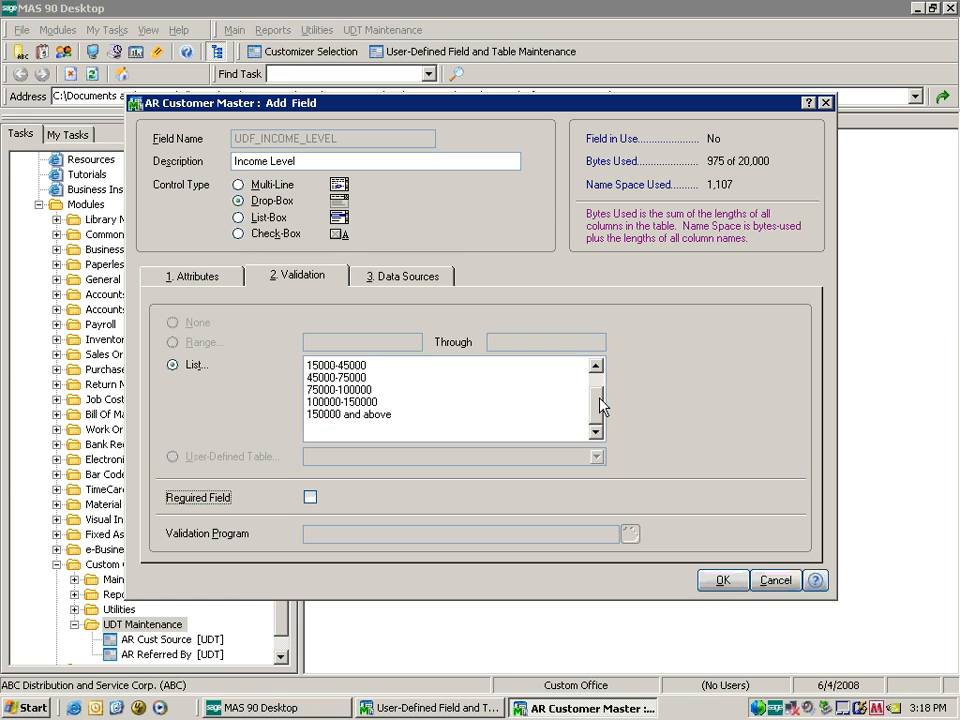
click(721, 578)
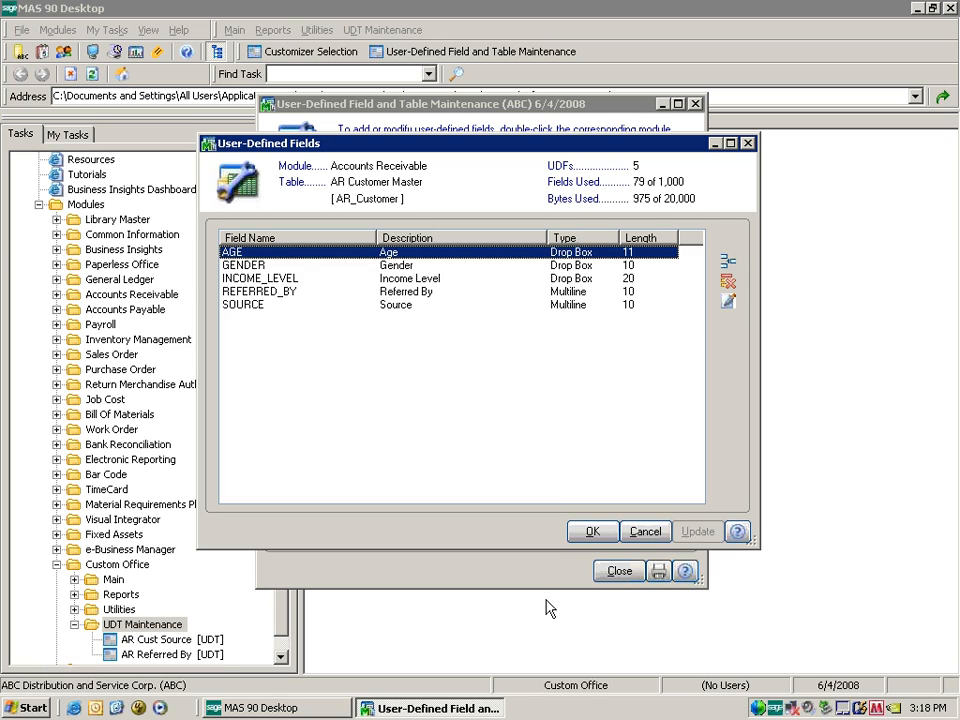
Apply the five UDFs to the customer table, confirm the update, and close field maintenance.
click(597, 532)
click(592, 534)
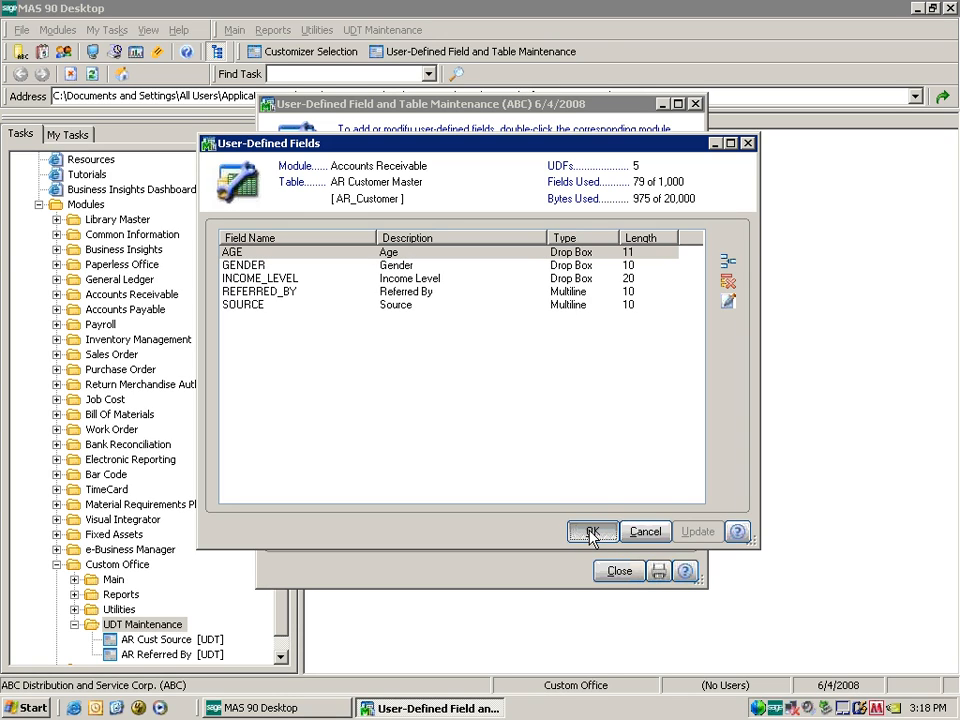
click(447, 305)
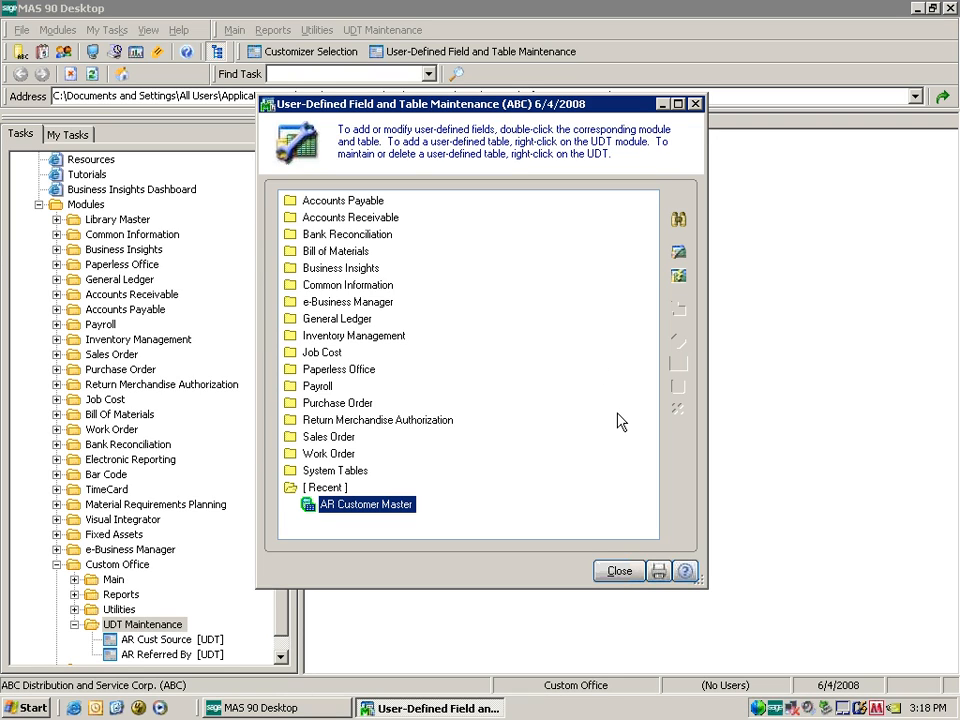
click(620, 571)
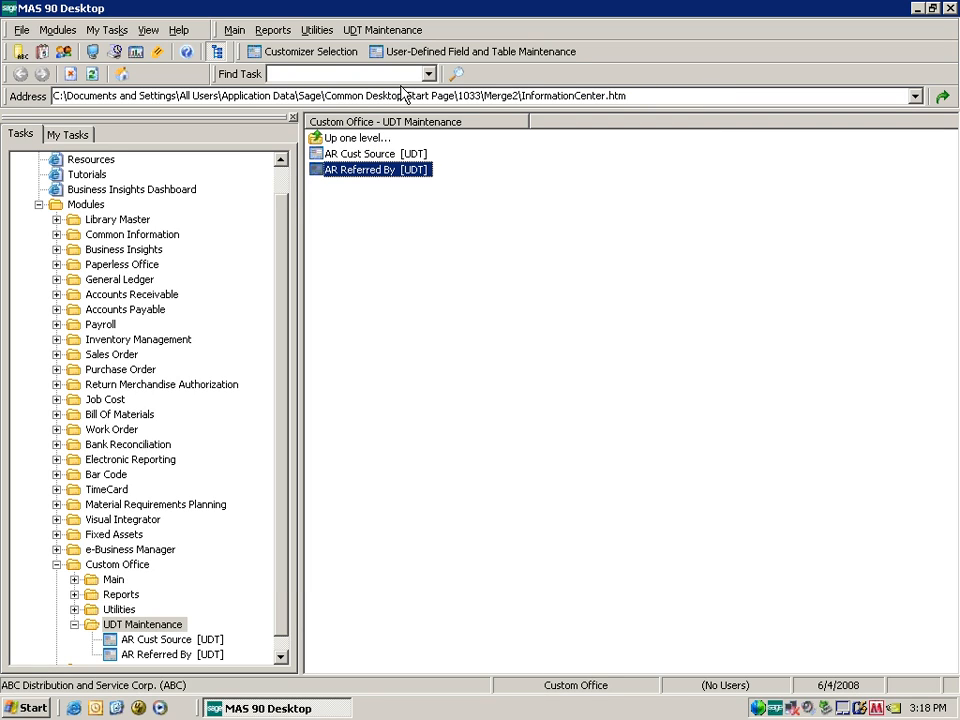
click(323, 58)
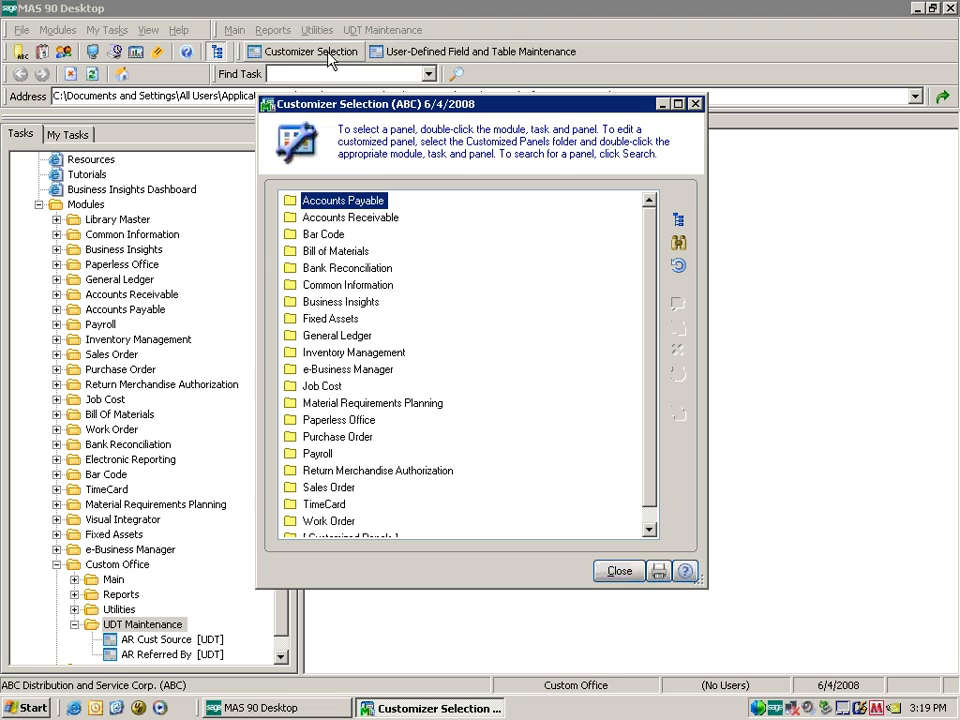
In Customizer Selection, expand Accounts Receivable > Customer Maintenance and scroll to PMAIN [Main Folder].
click(113, 579)
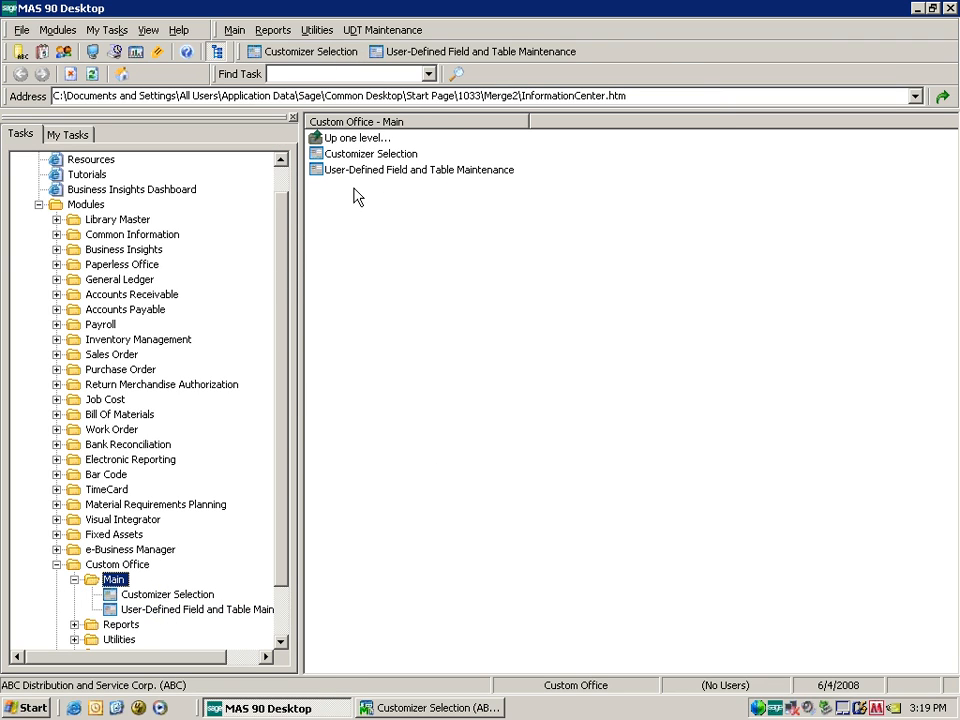
click(392, 699)
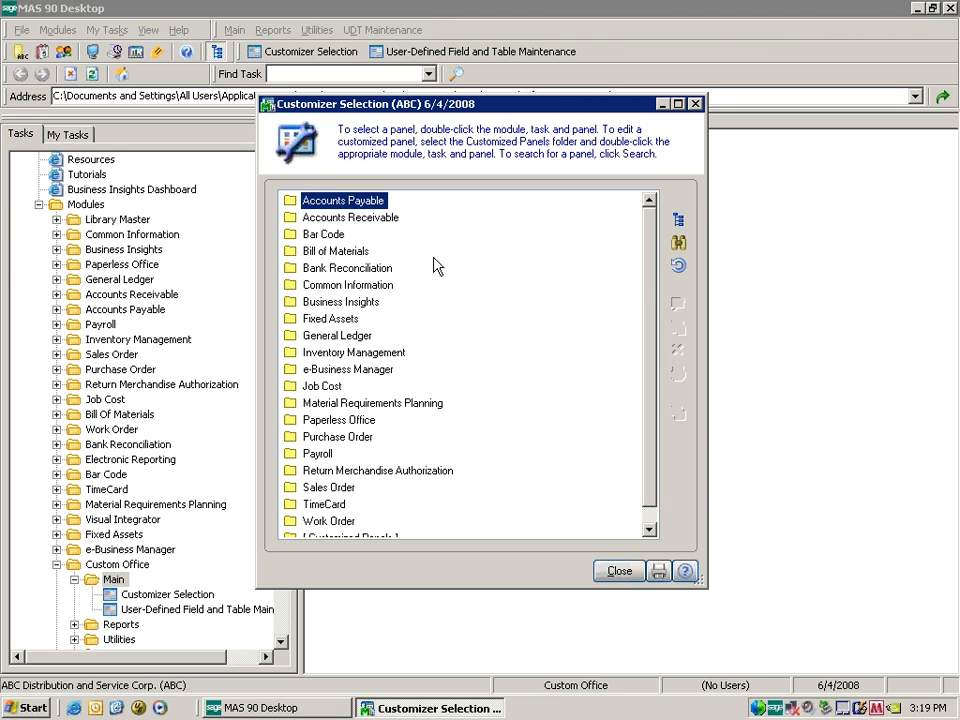
double_click(308, 203)
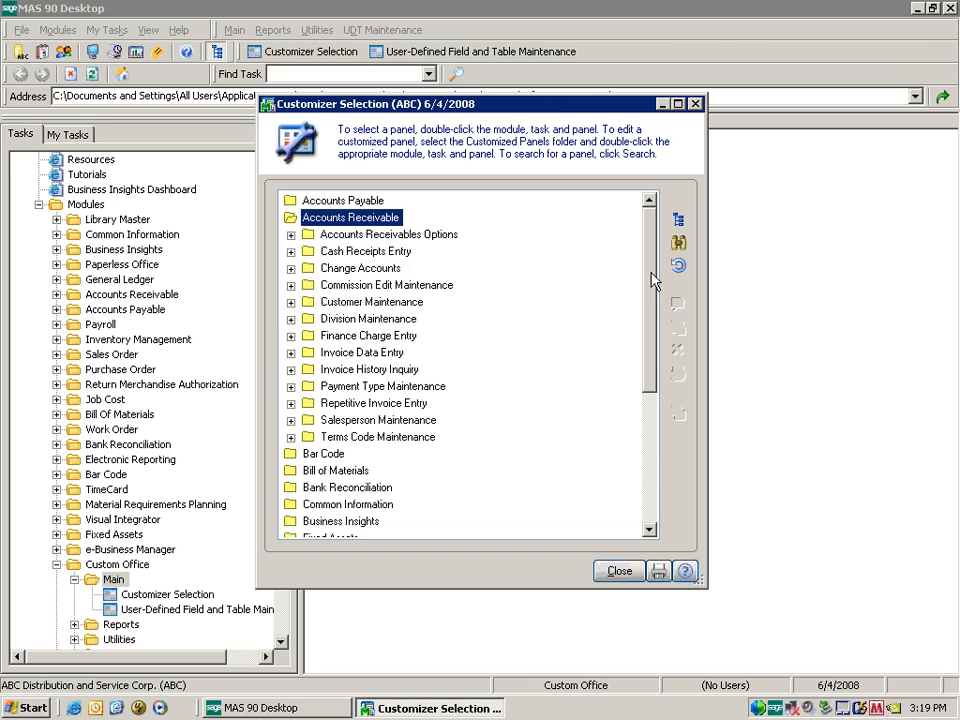
drag(653, 272, 652, 368)
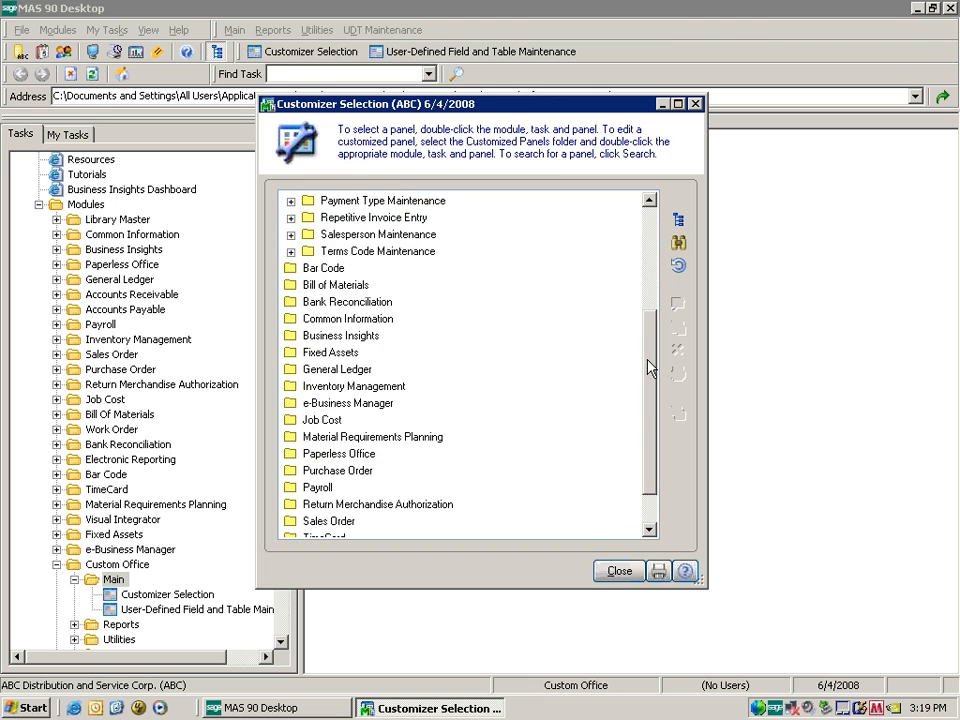
double_click(340, 388)
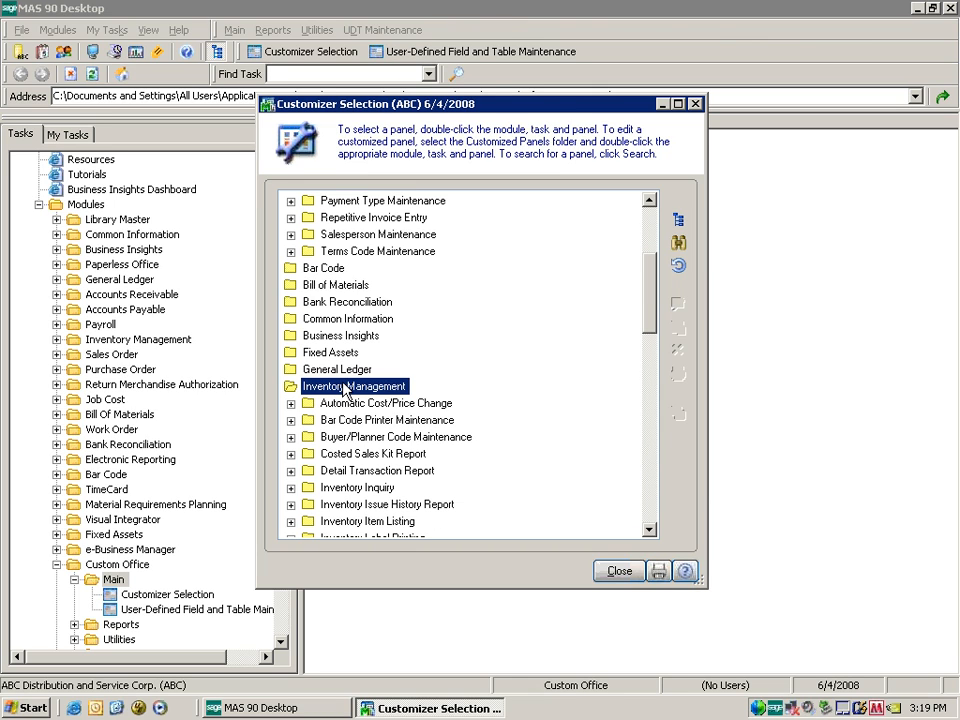
drag(648, 305, 650, 245)
click(614, 573)
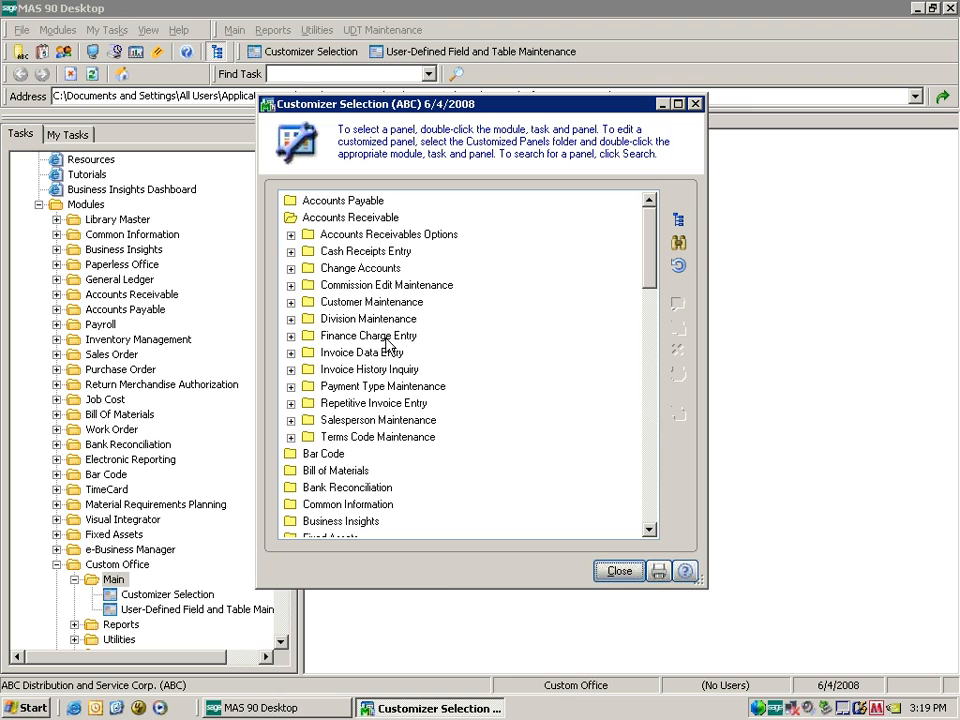
click(291, 303)
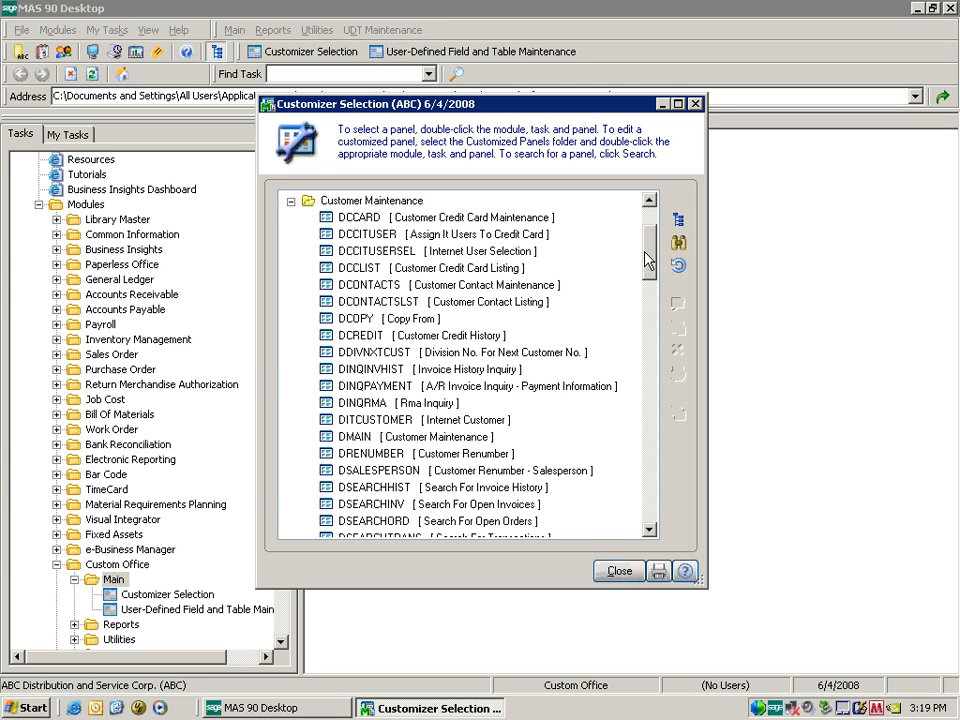
mouse_move(647, 258)
mouse_down()
mouse_move(647, 243)
mouse_move(653, 300)
mouse_move(651, 250)
mouse_up()
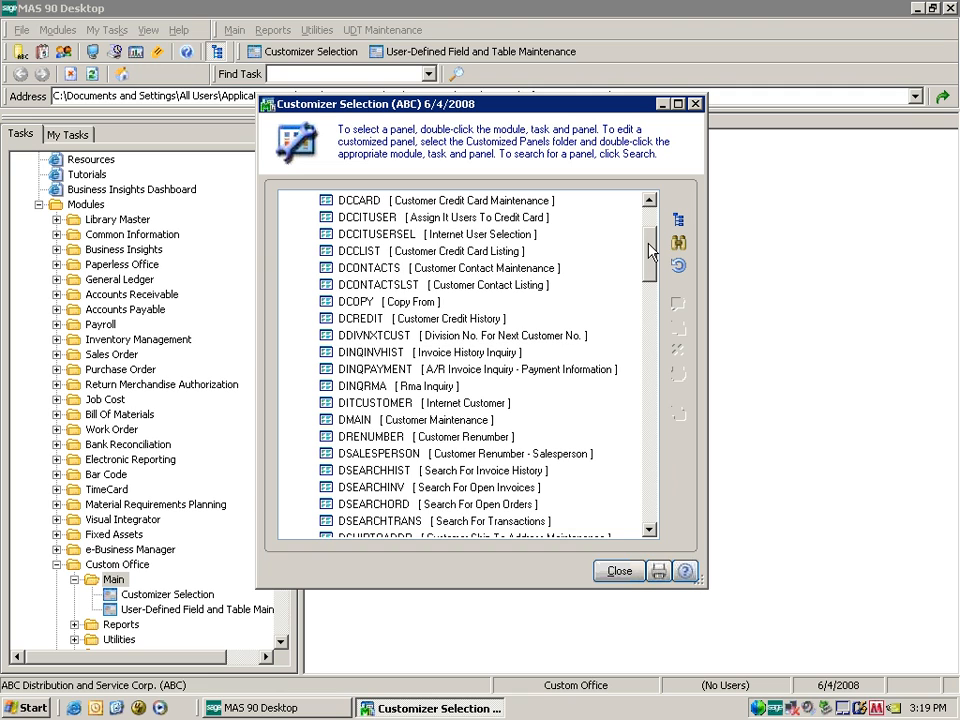
drag(650, 250, 648, 297)
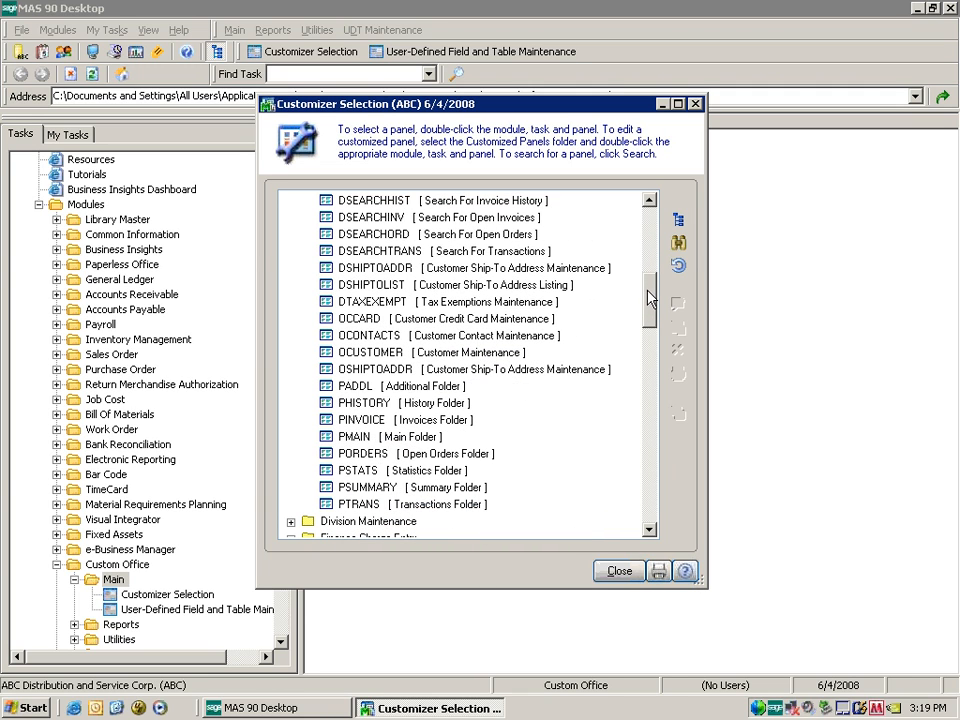
Open Accounts Receivable > Main > Customer Maintenance, confirm the date, and move Customizer Selection beside it.
click(148, 300)
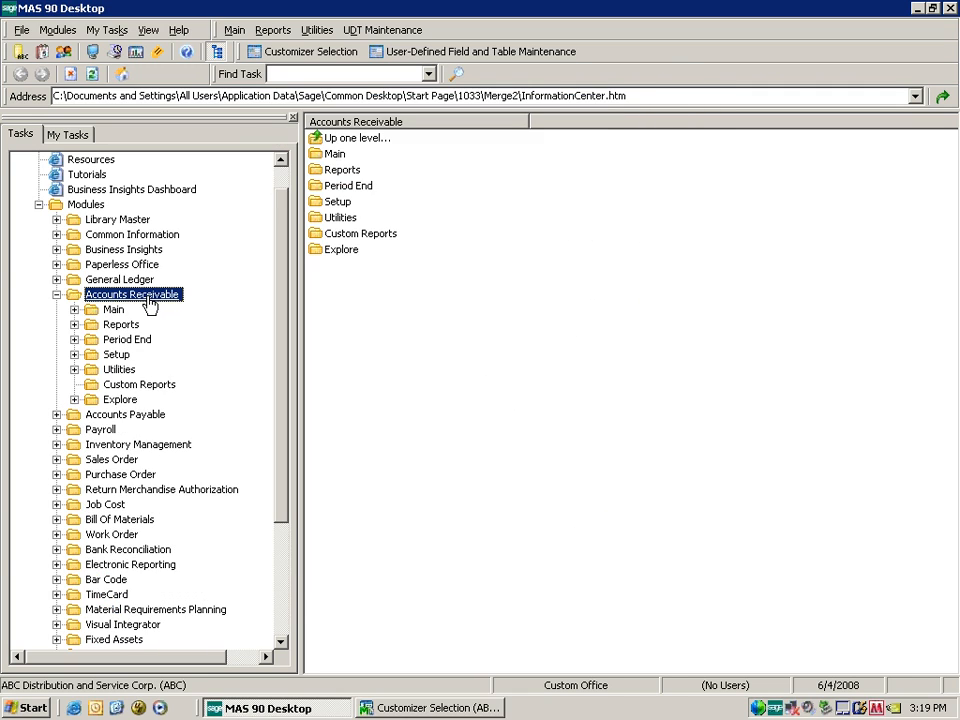
click(115, 310)
click(148, 326)
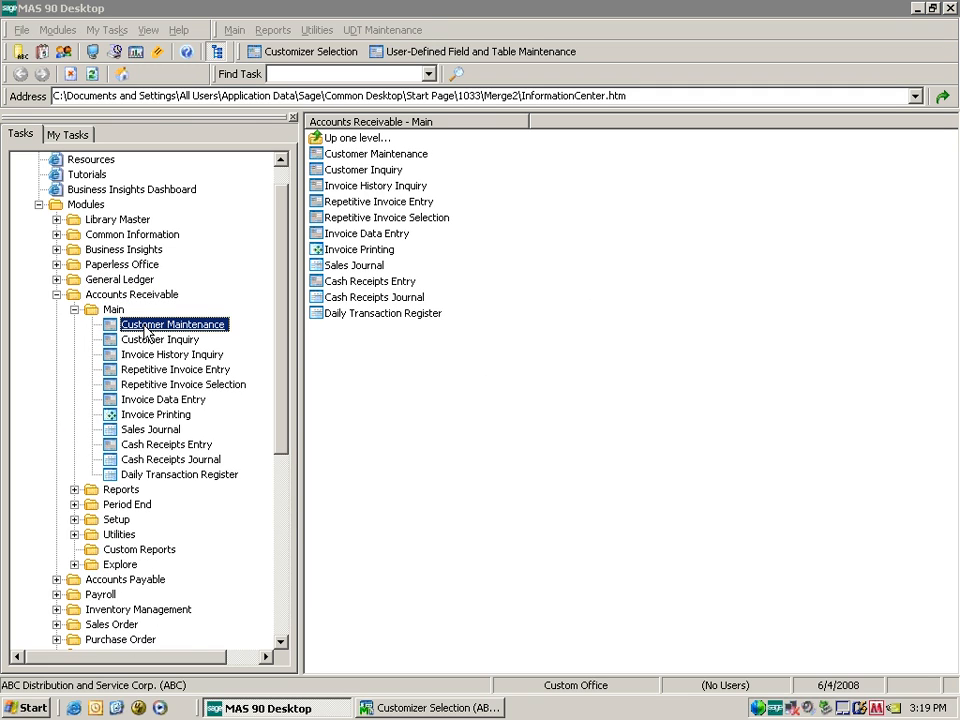
click(364, 198)
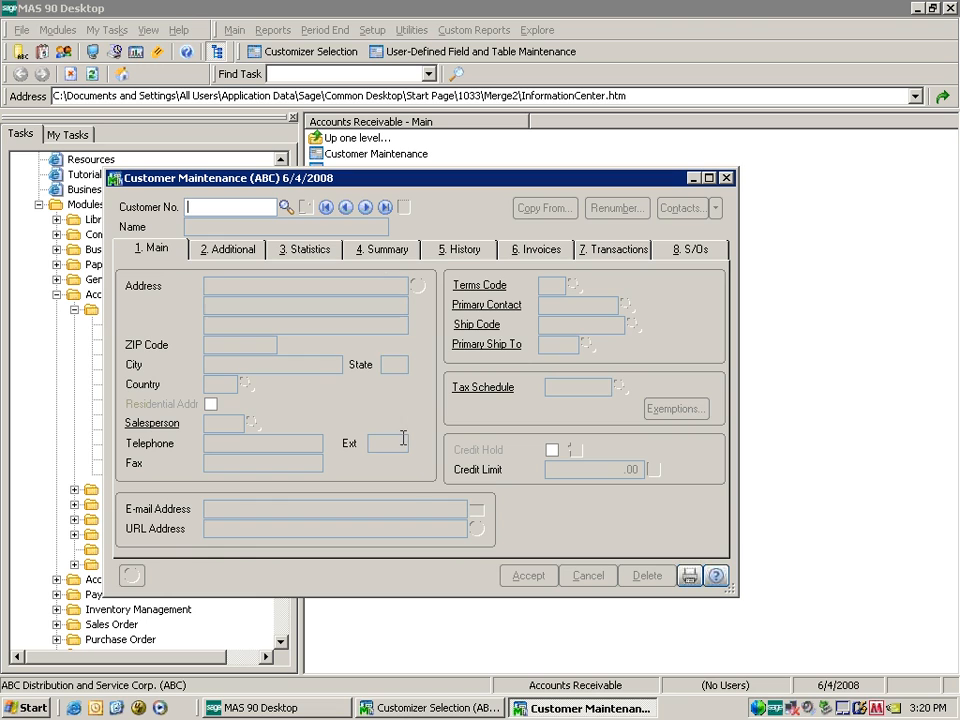
click(452, 710)
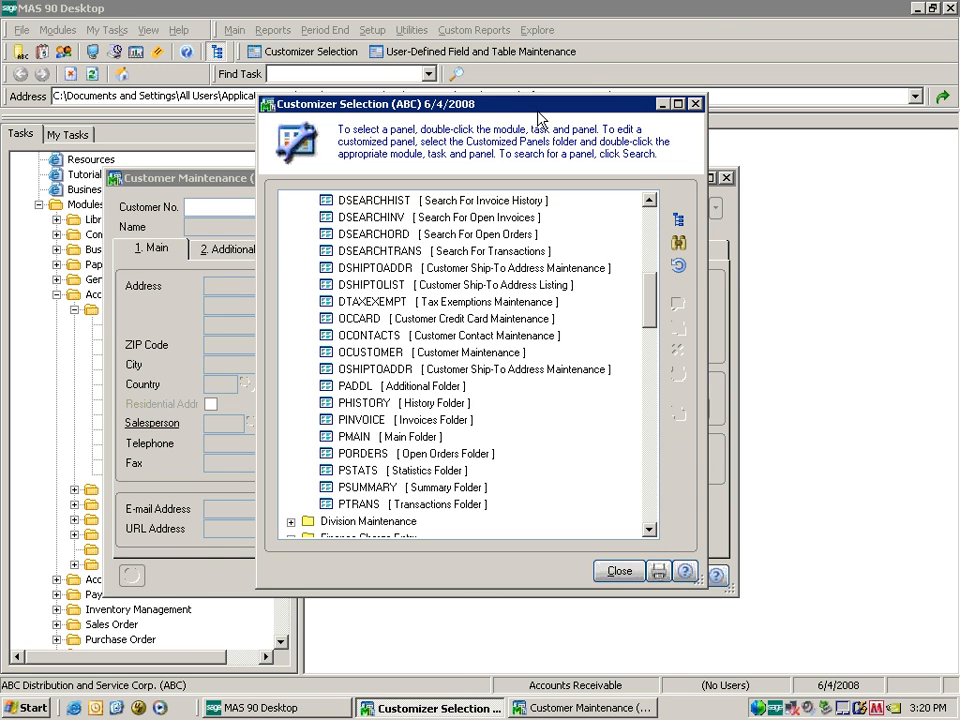
drag(650, 104, 809, 106)
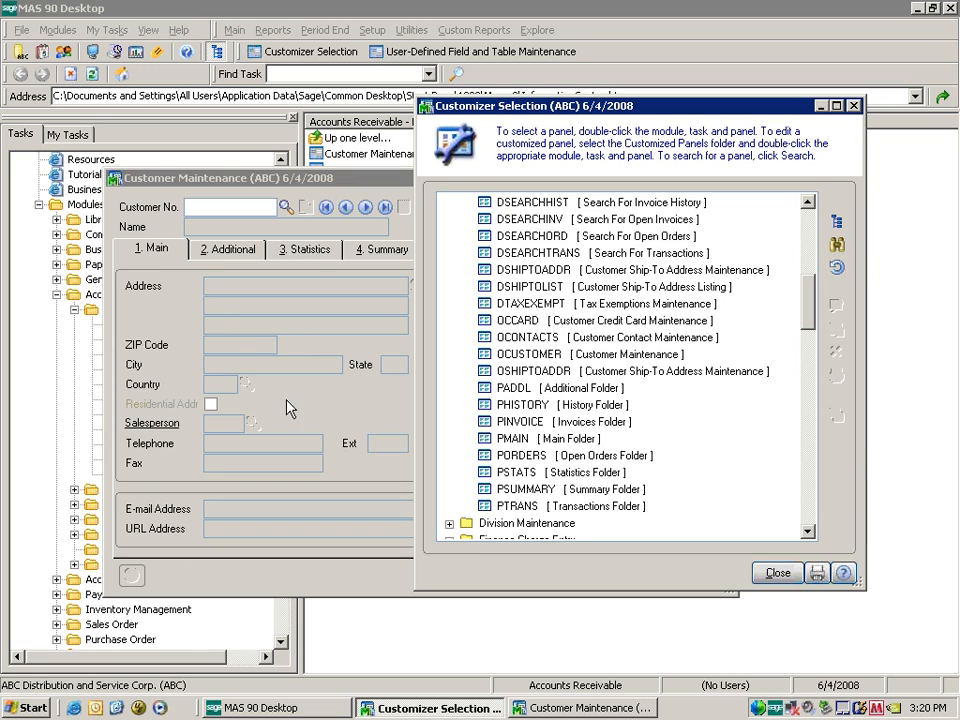
Select PMAIN [Main Folder] in Customizer Selection, then close the panel list.
click(520, 440)
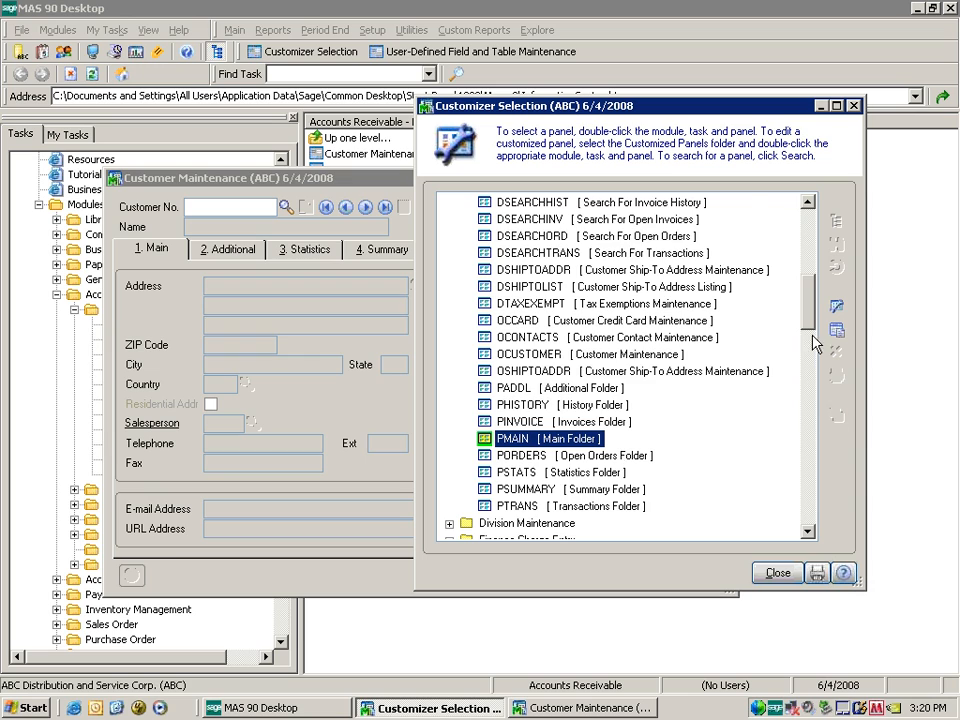
scroll(790, 320, up, 2)
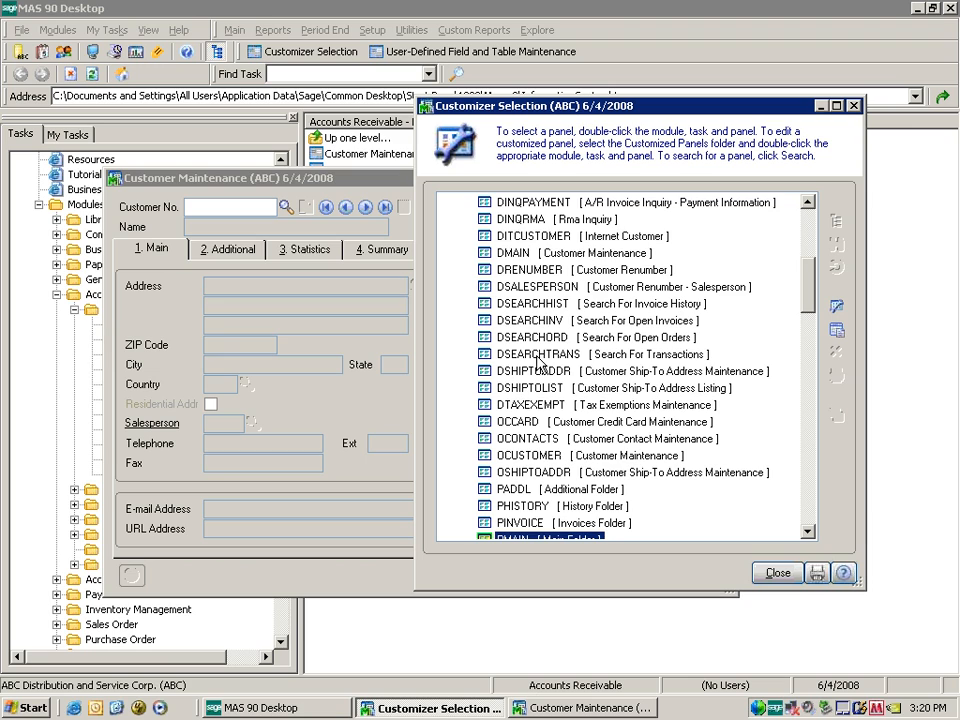
scroll(538, 362, up, 2)
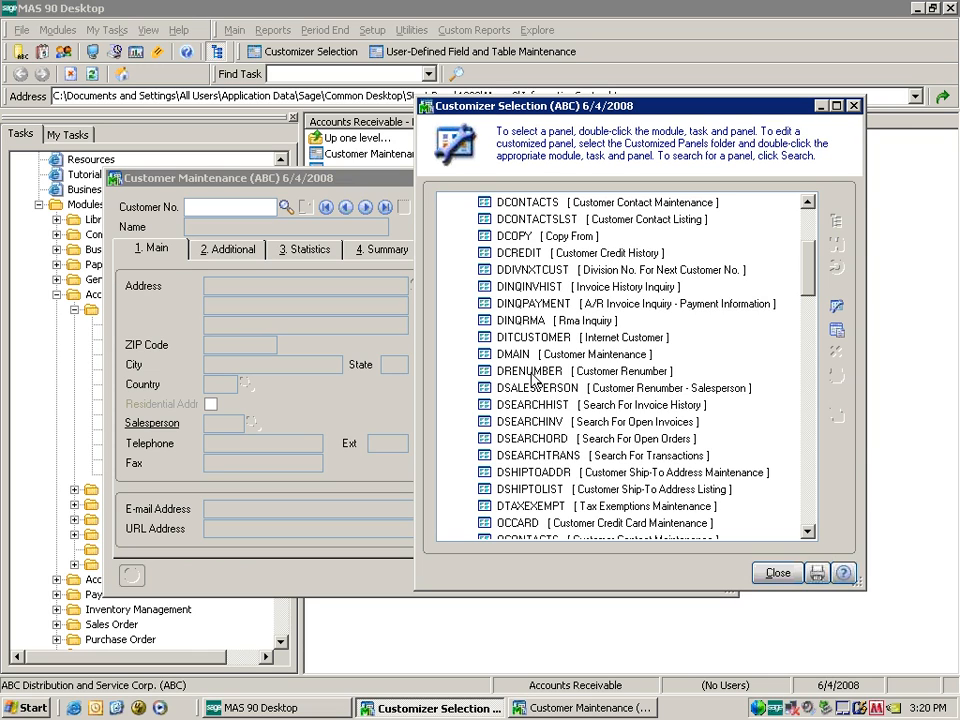
scroll(813, 283, up, 1)
scroll(812, 263, up, 1)
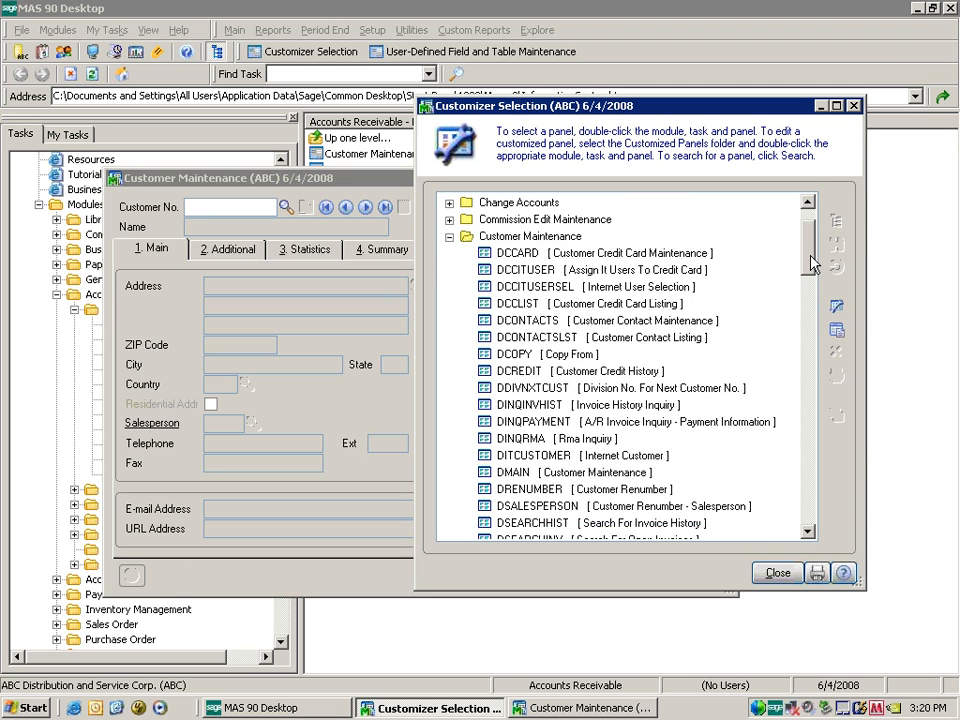
scroll(812, 263, down, 1)
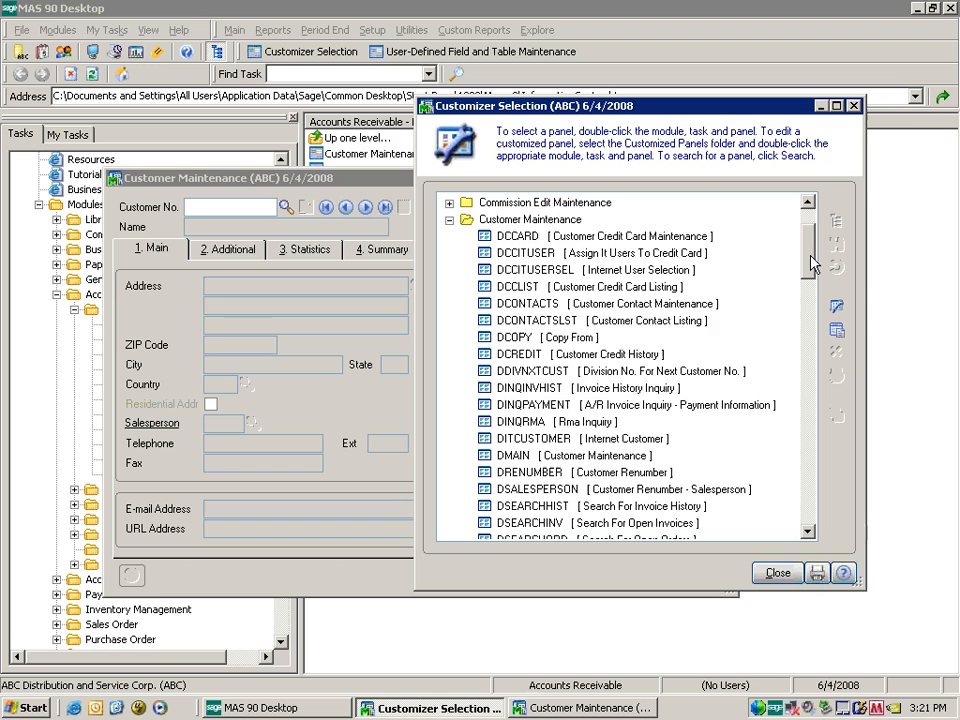
drag(812, 263, 815, 277)
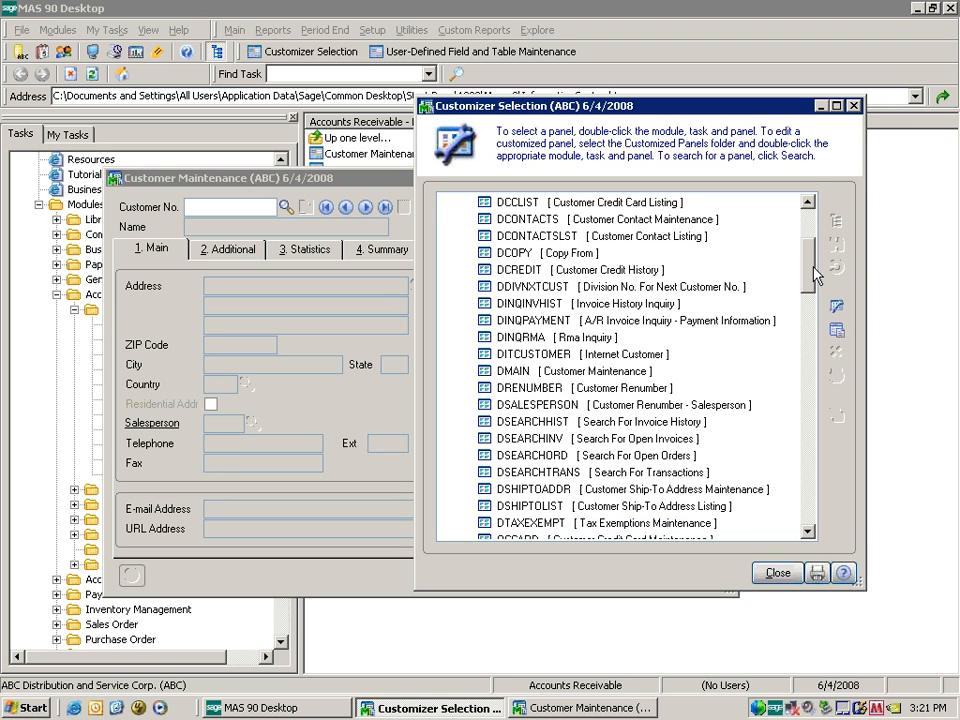
click(790, 573)
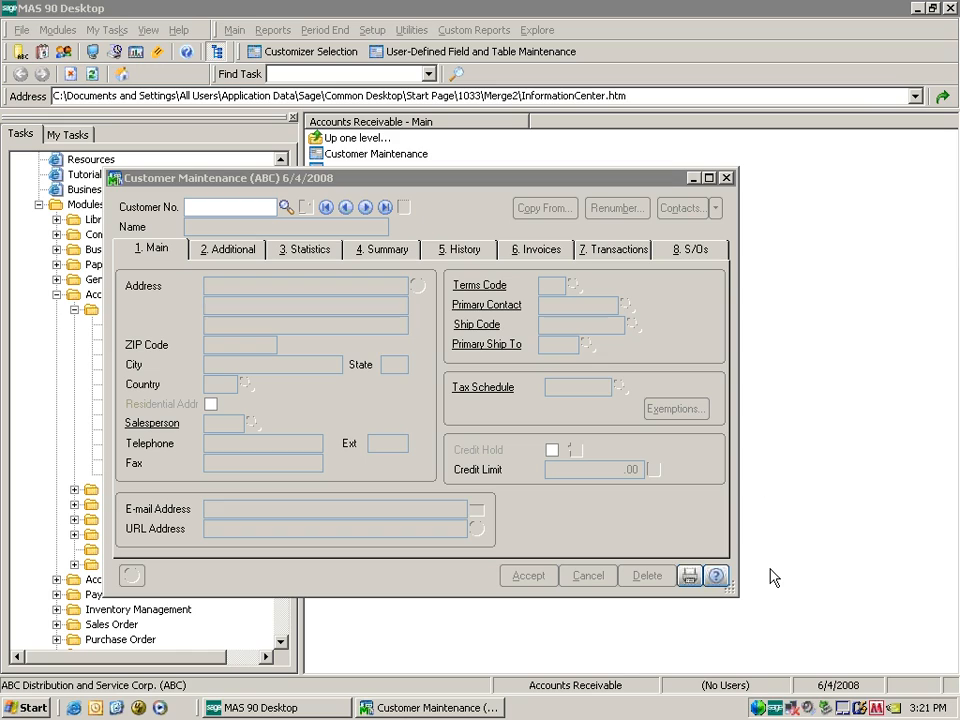
Launch Panel Settings > Customizer from the Customer Maintenance window's context menu.
right_click(587, 506)
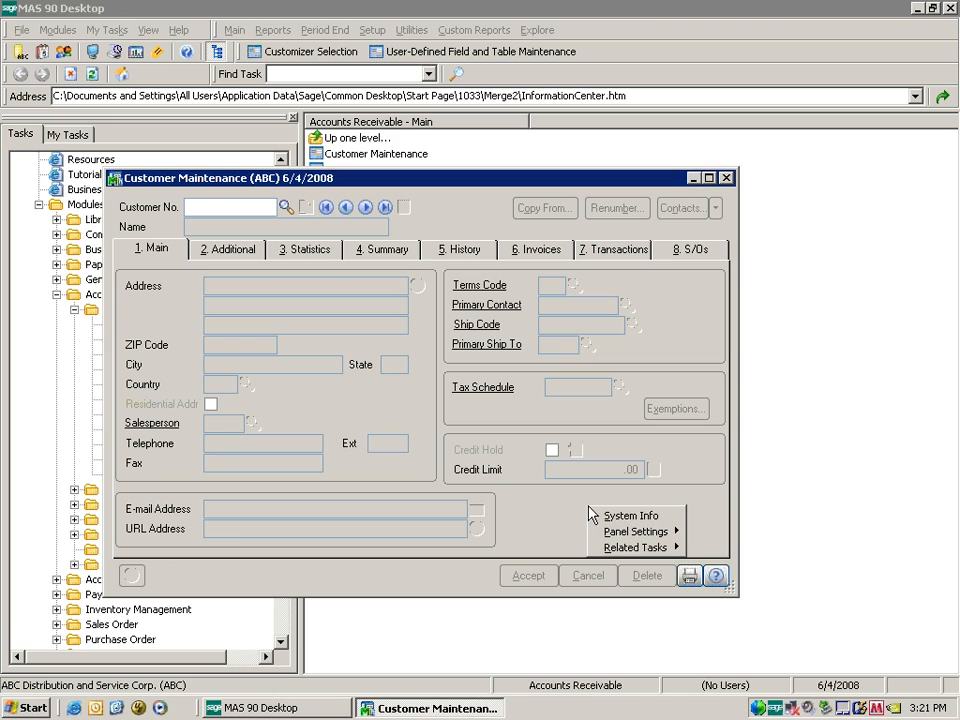
mouse_move(612, 533)
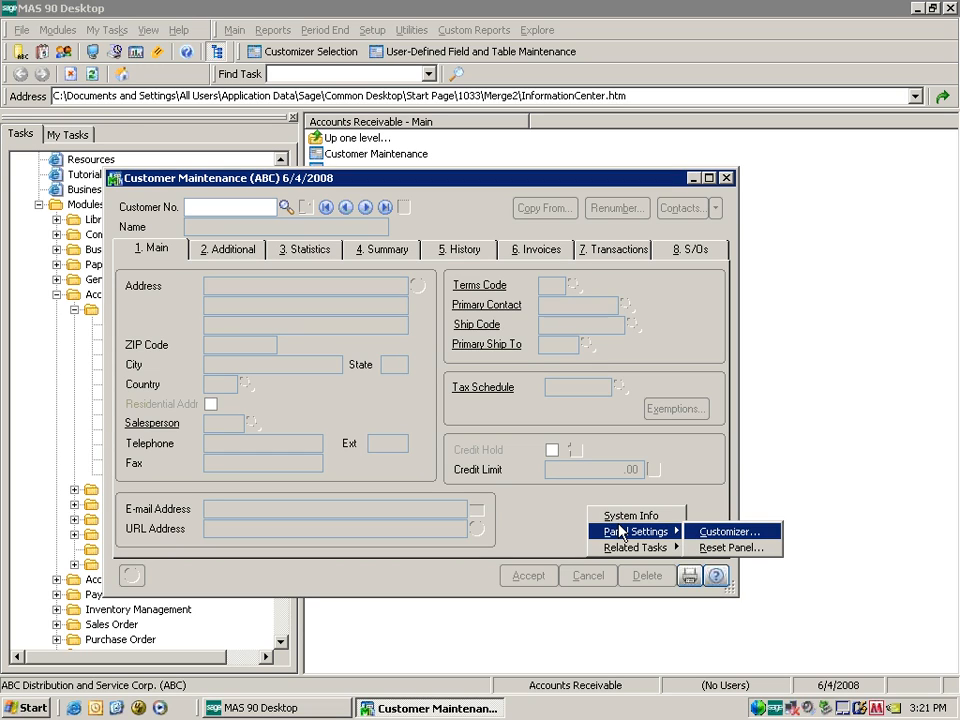
click(555, 523)
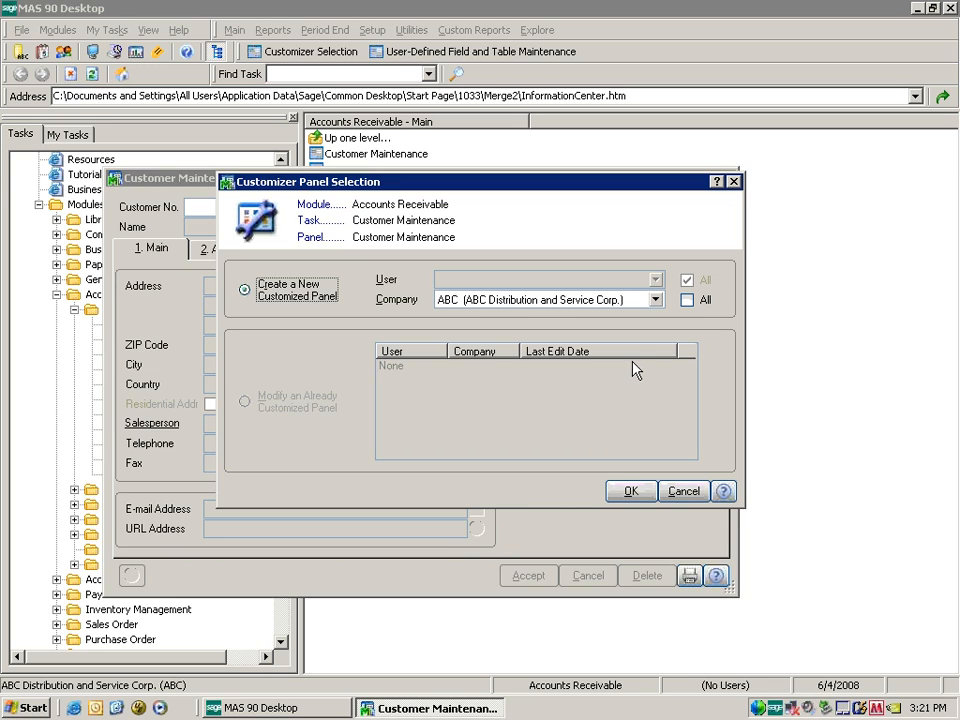
Tick Company All and confirm creating the new customized Main Folder panel.
click(687, 300)
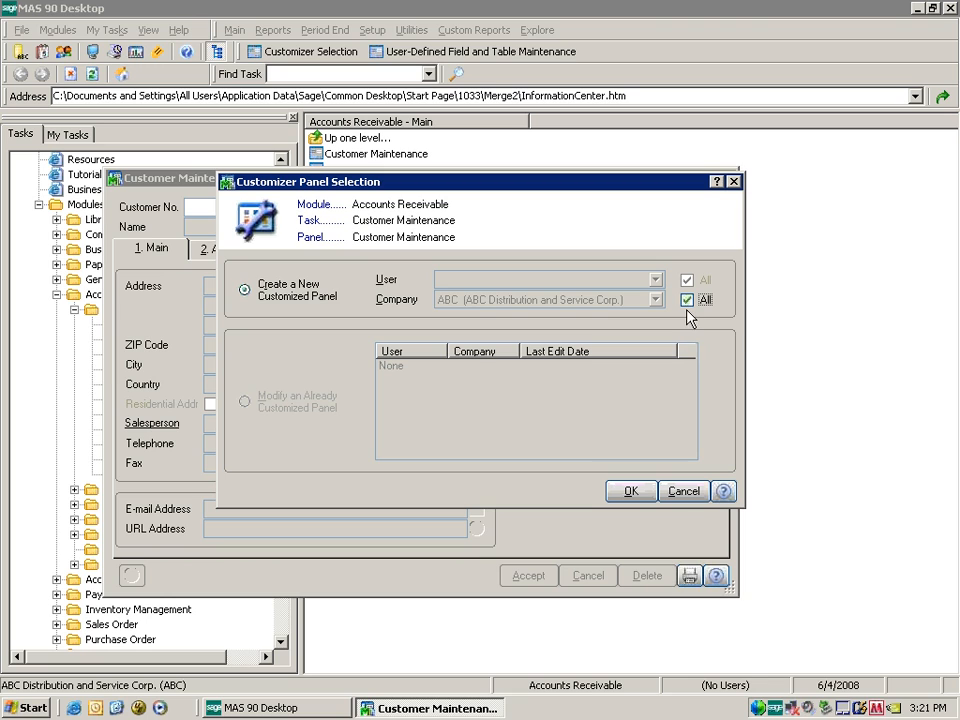
click(630, 491)
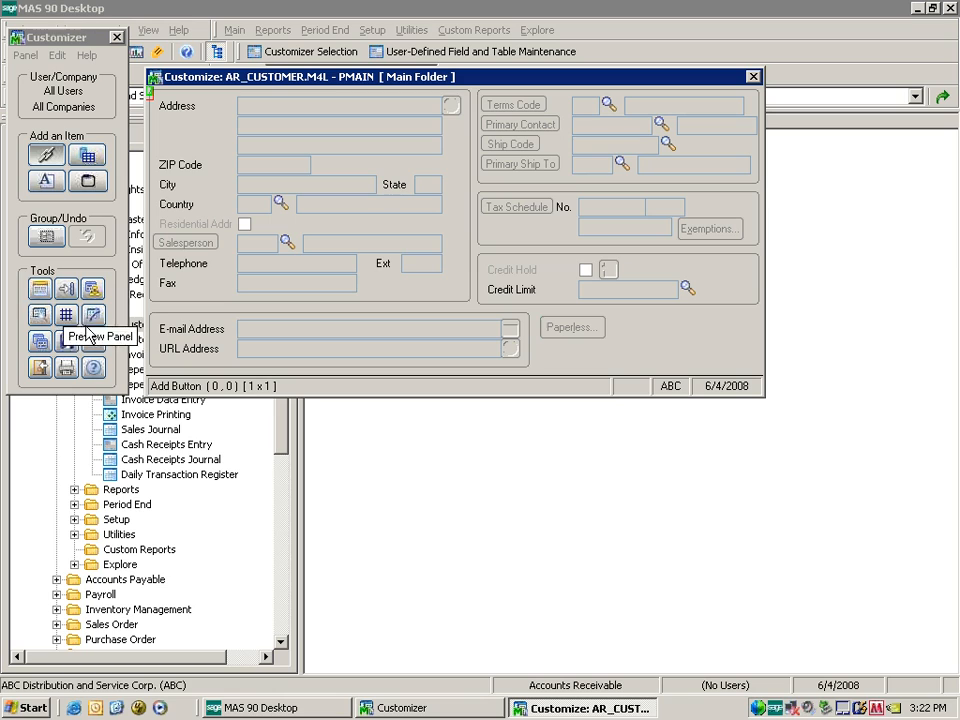
Change the Main Folder panel height from 22 to 30 and accept the expansion notices.
click(41, 292)
click(41, 292)
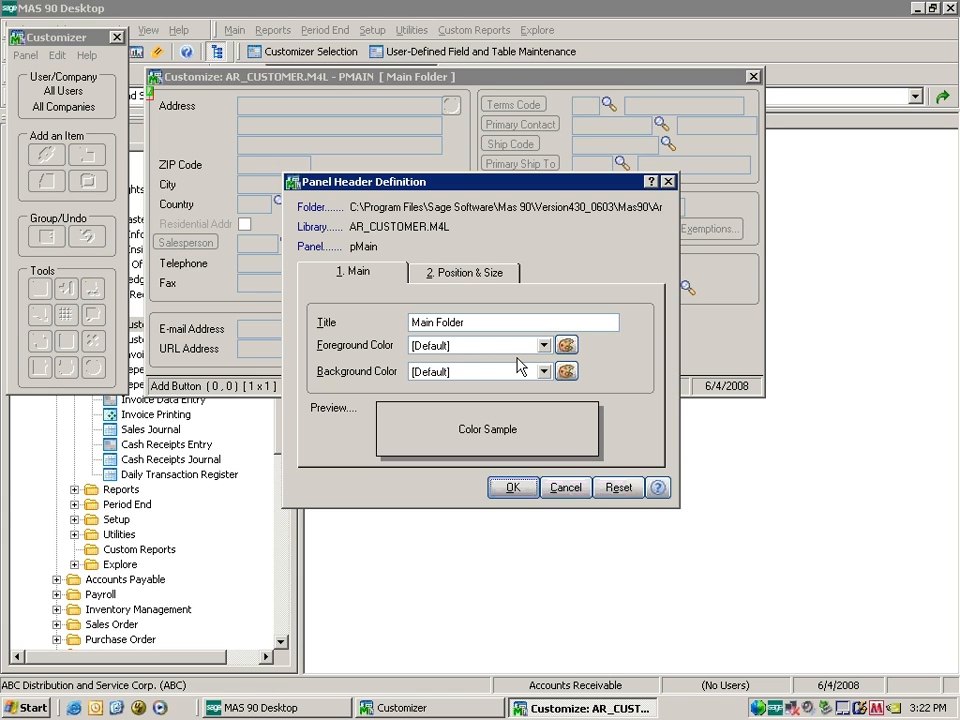
click(489, 275)
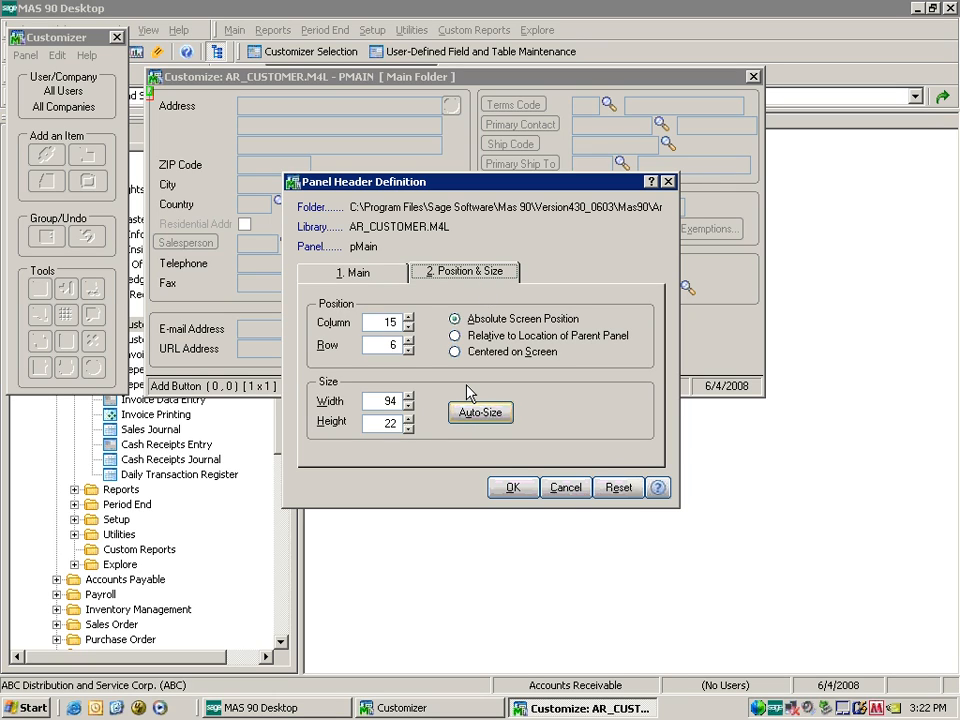
double_click(393, 424)
text(30)
key(Tab)
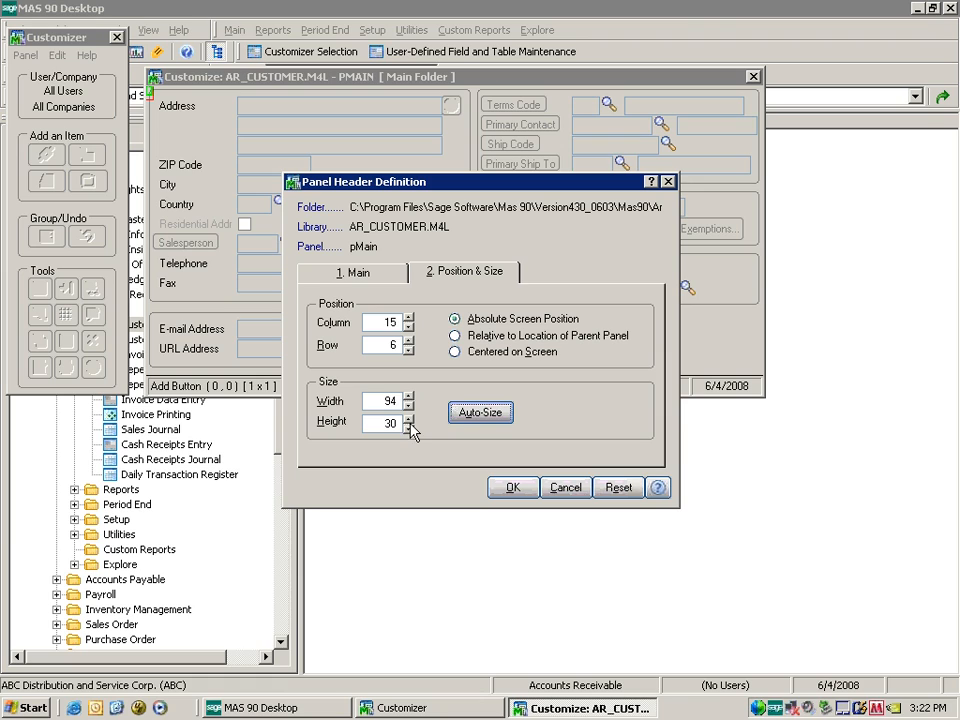
click(514, 488)
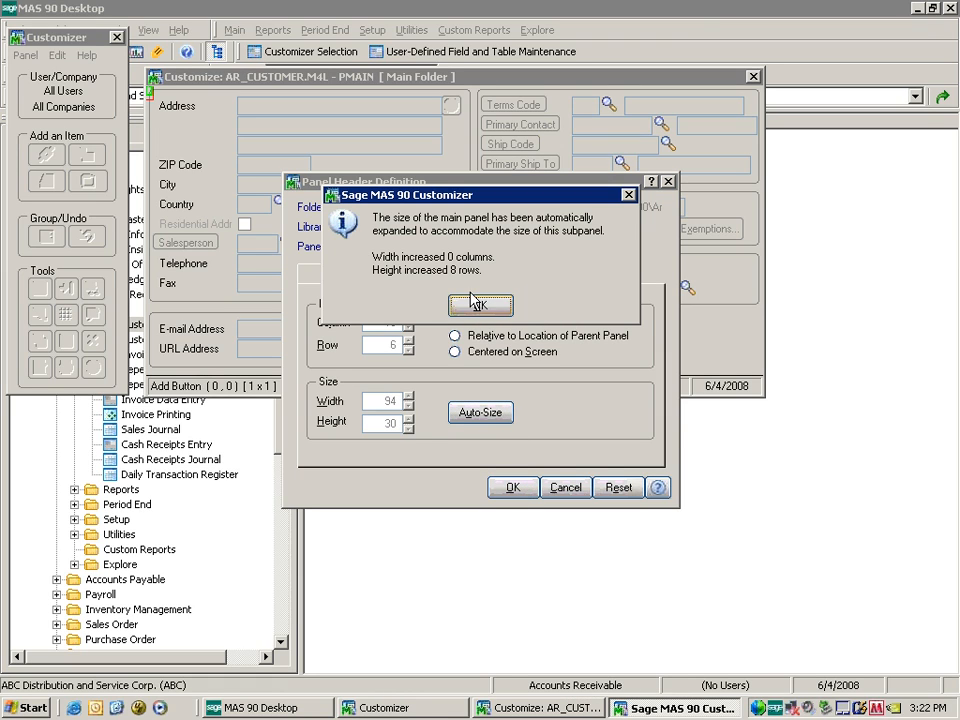
click(475, 310)
click(474, 309)
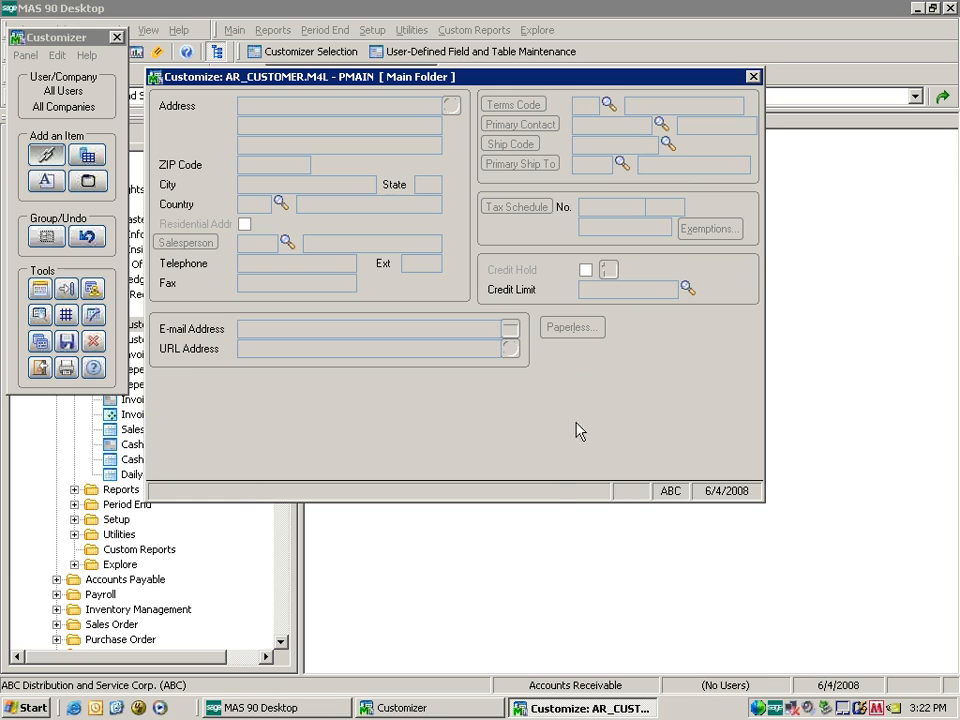
Close the Main Folder design window, saving its customizations, and bring up the Panel Map.
click(757, 80)
key(Return)
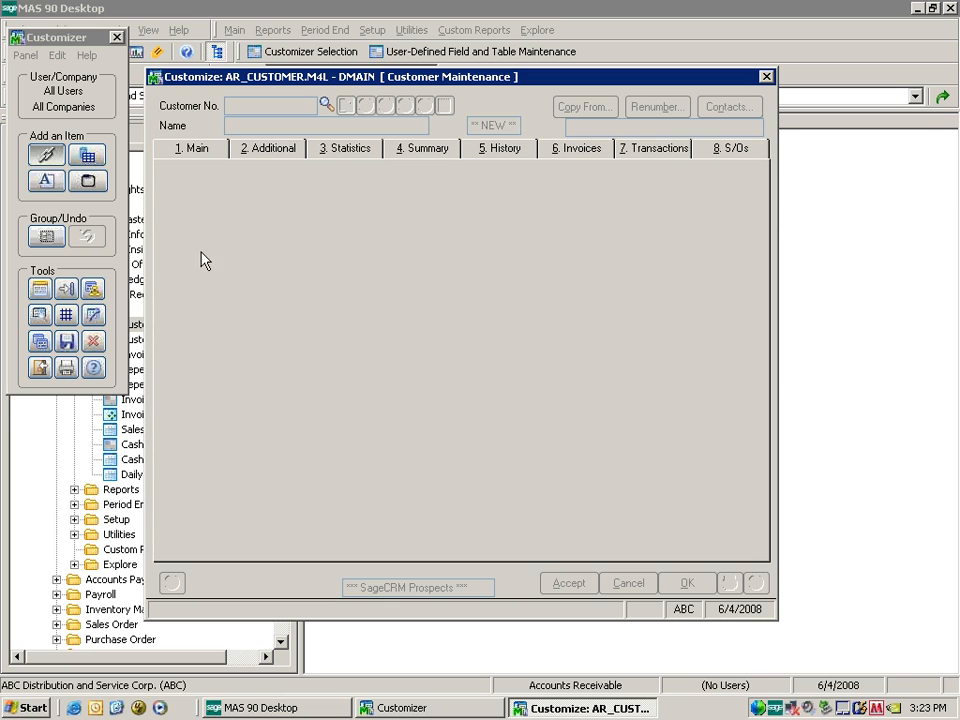
click(92, 292)
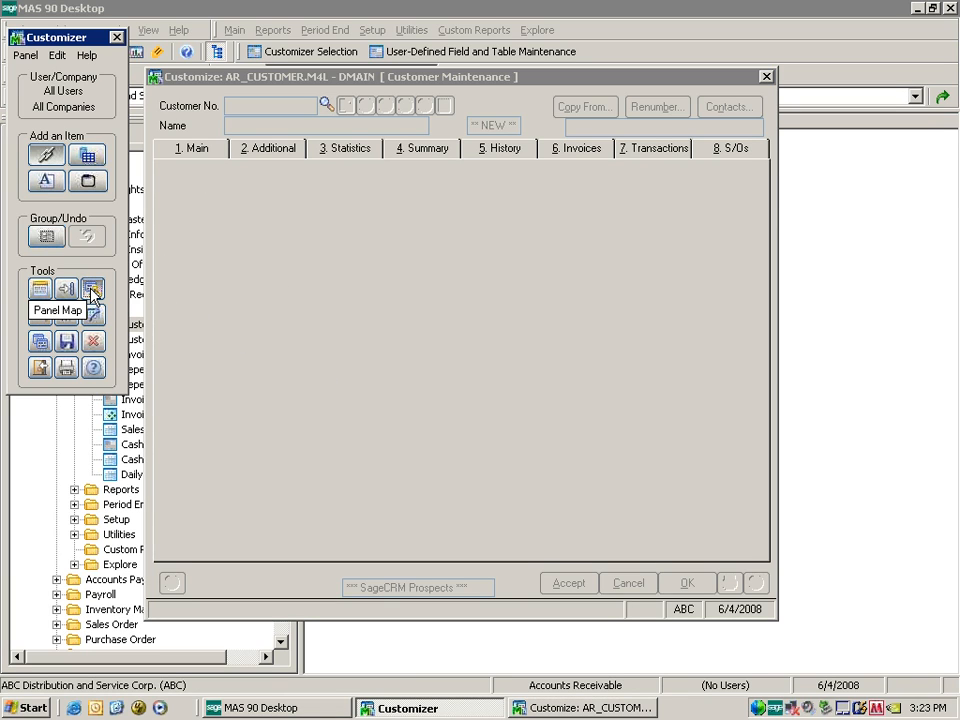
click(92, 292)
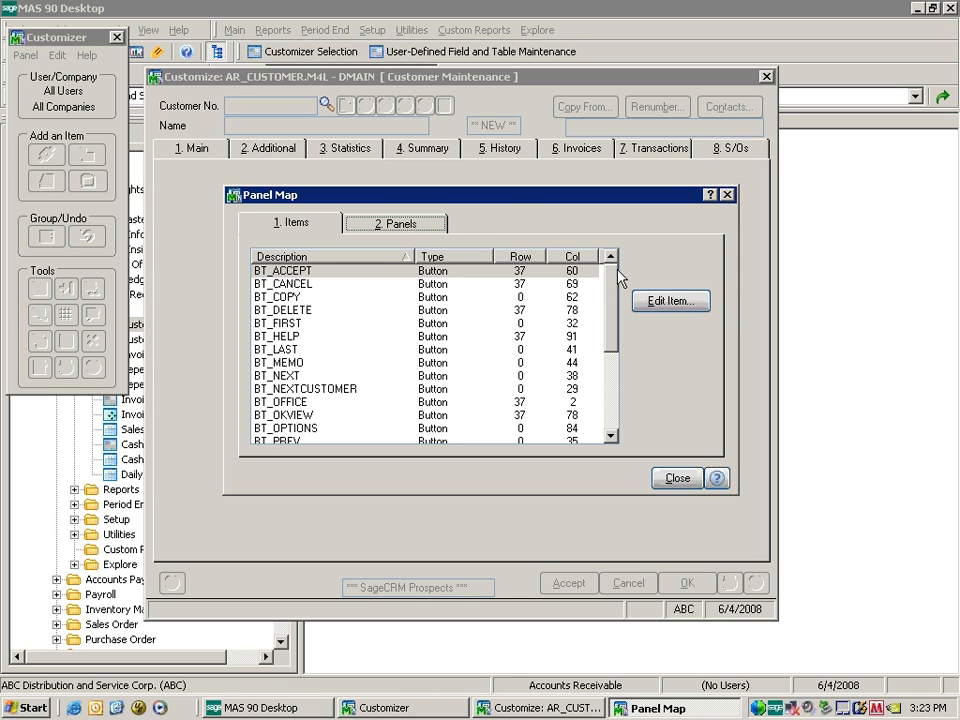
Go to the PADDL Additional Folder panel from the Panels list, then close it.
drag(613, 287, 608, 261)
drag(615, 287, 615, 364)
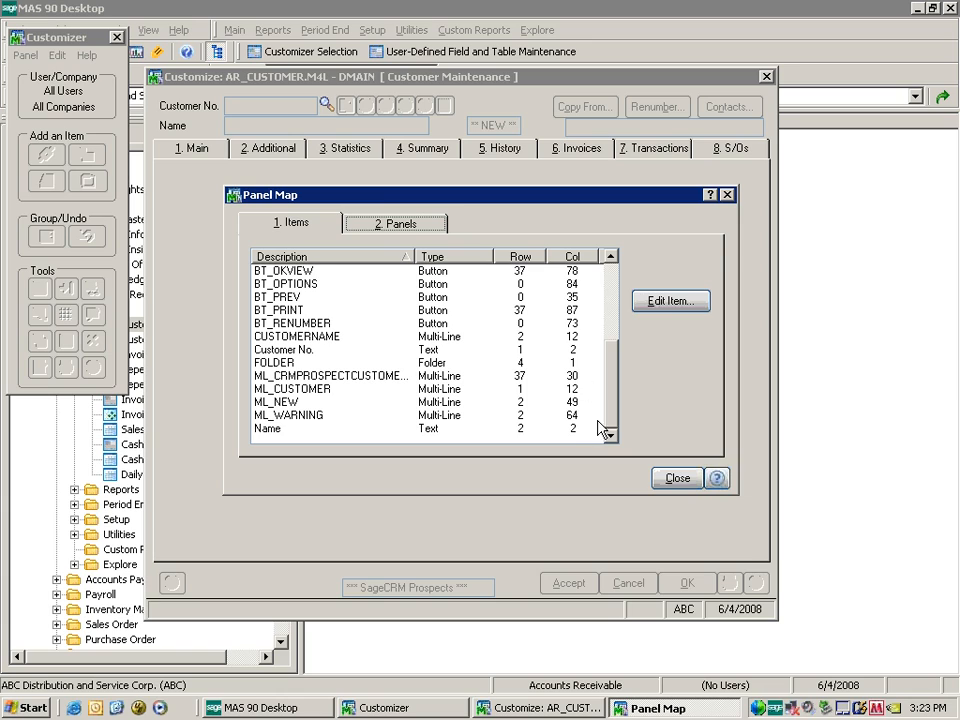
scroll(565, 350, up, 4)
click(388, 228)
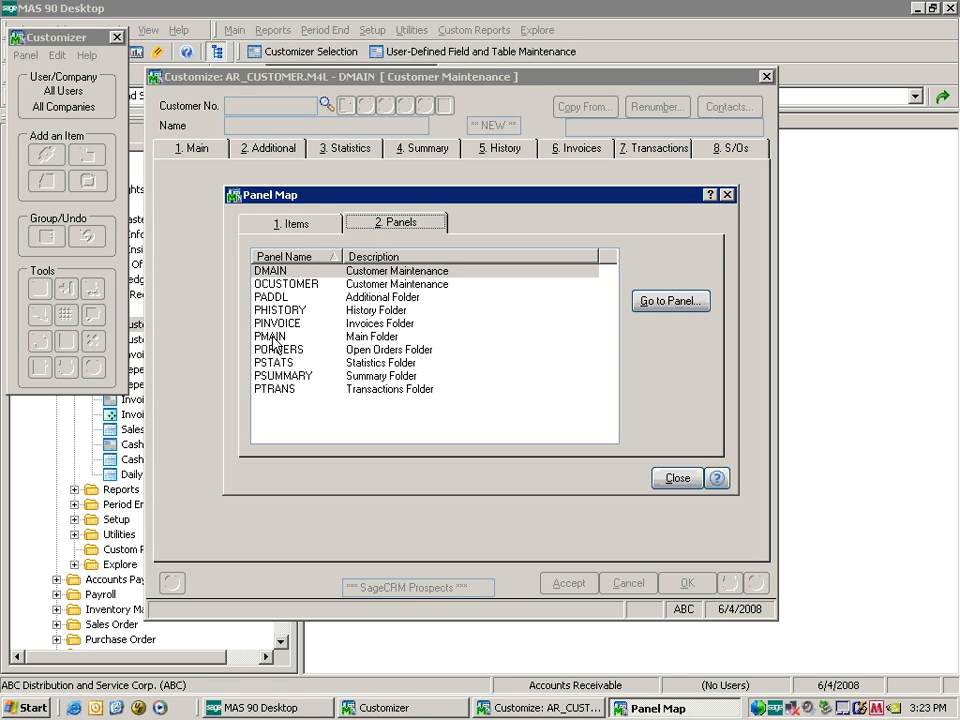
click(279, 300)
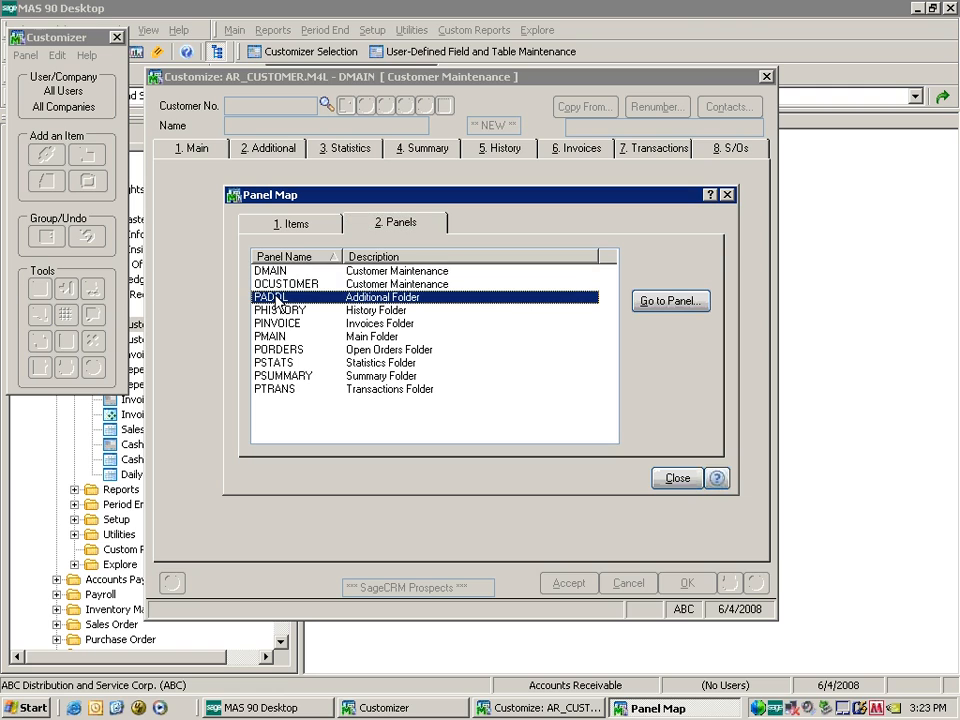
click(668, 301)
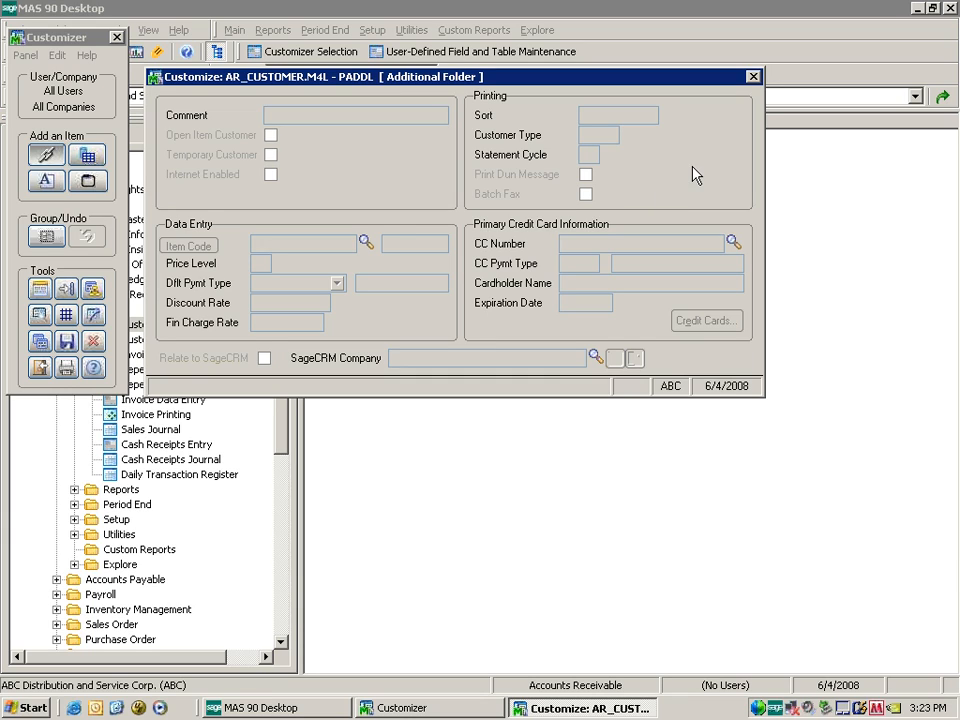
click(753, 77)
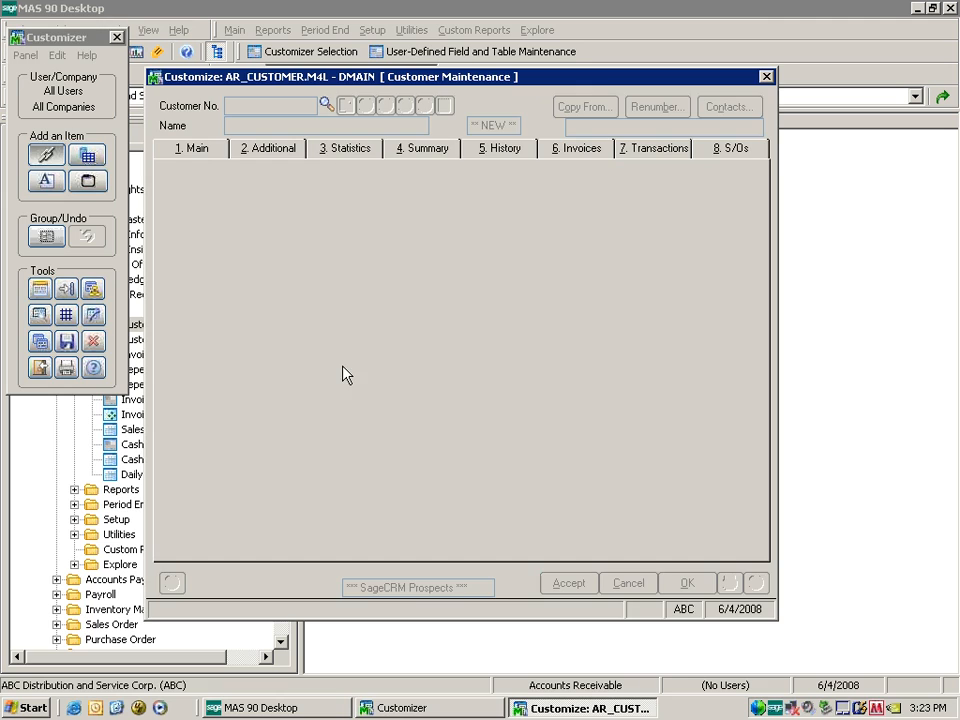
Close the Customize window and show the first customer record's Additional folder in Customer Maintenance.
click(766, 77)
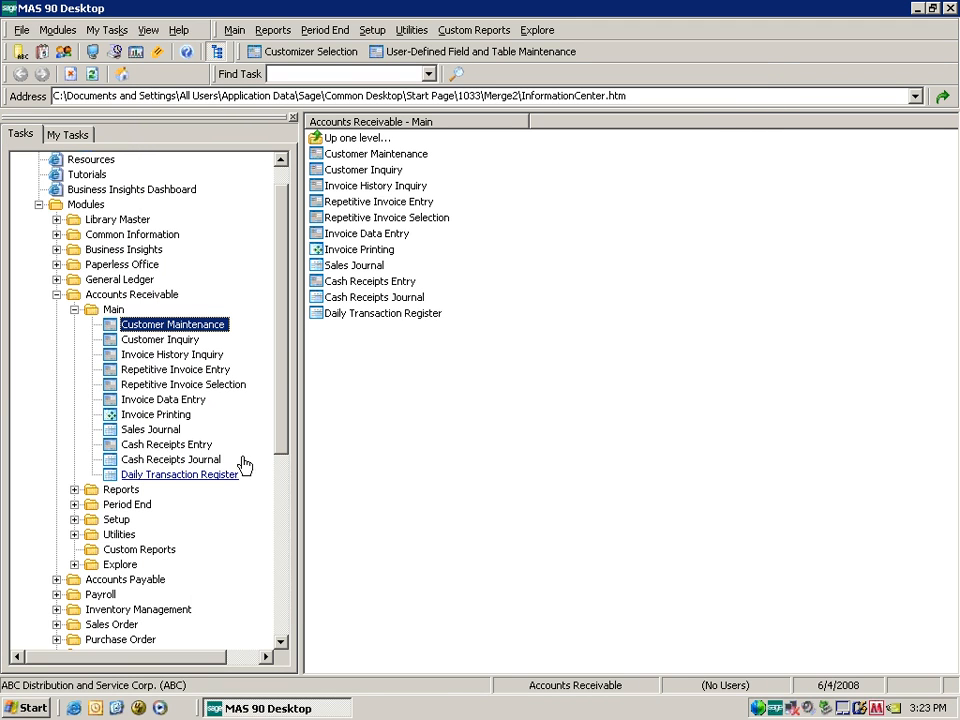
click(216, 326)
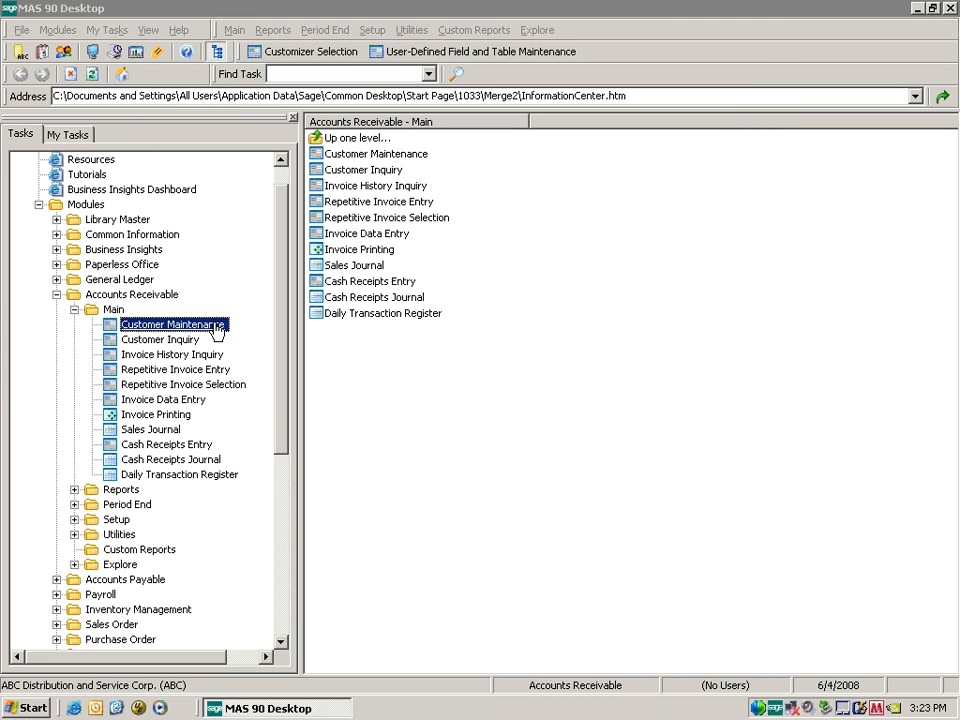
click(385, 120)
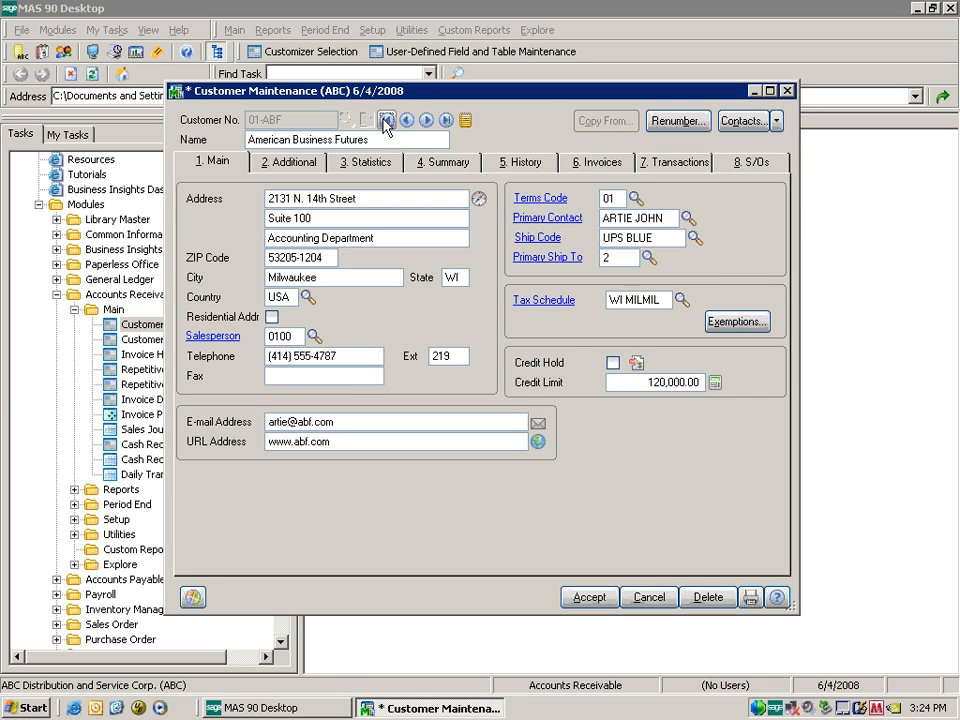
click(626, 537)
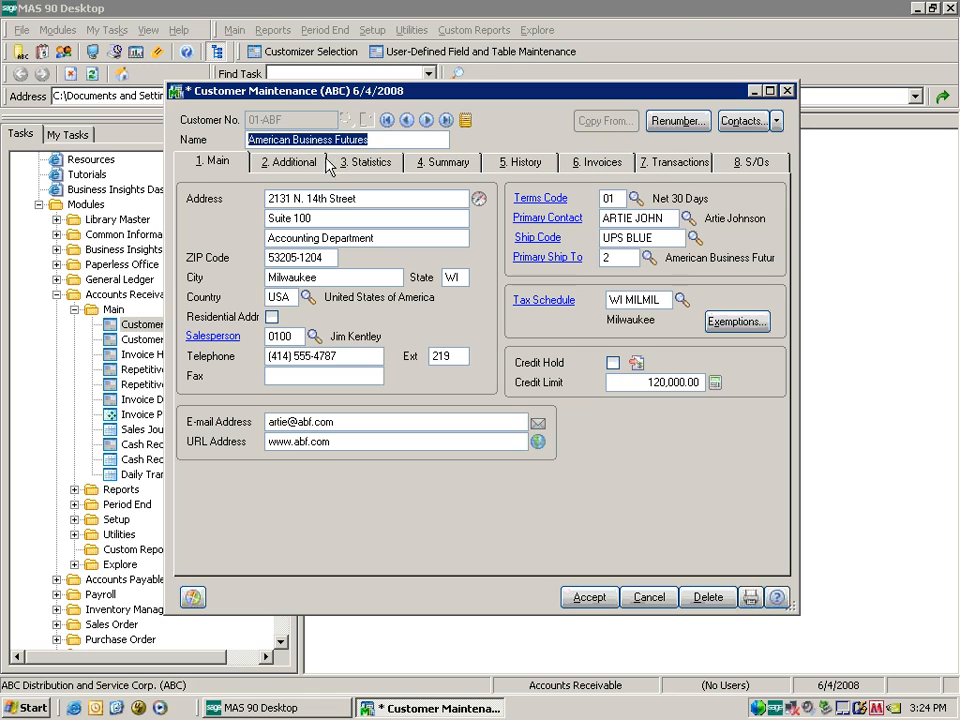
click(311, 161)
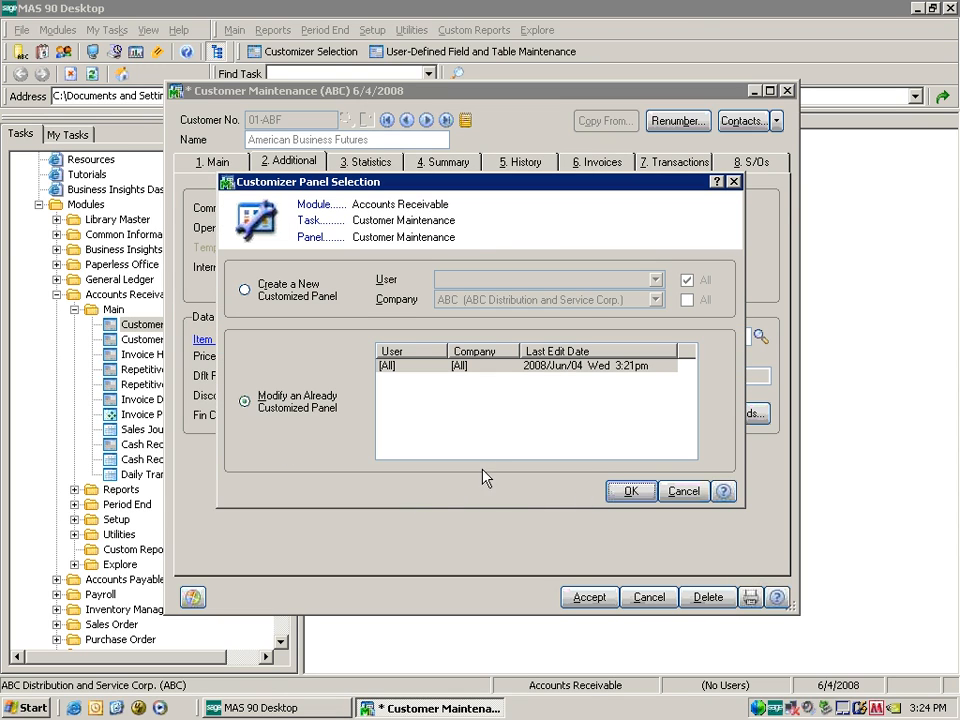
Modify the Additional Folder panel, check its 94 by 22 size, and bring up the Panel Map.
click(624, 492)
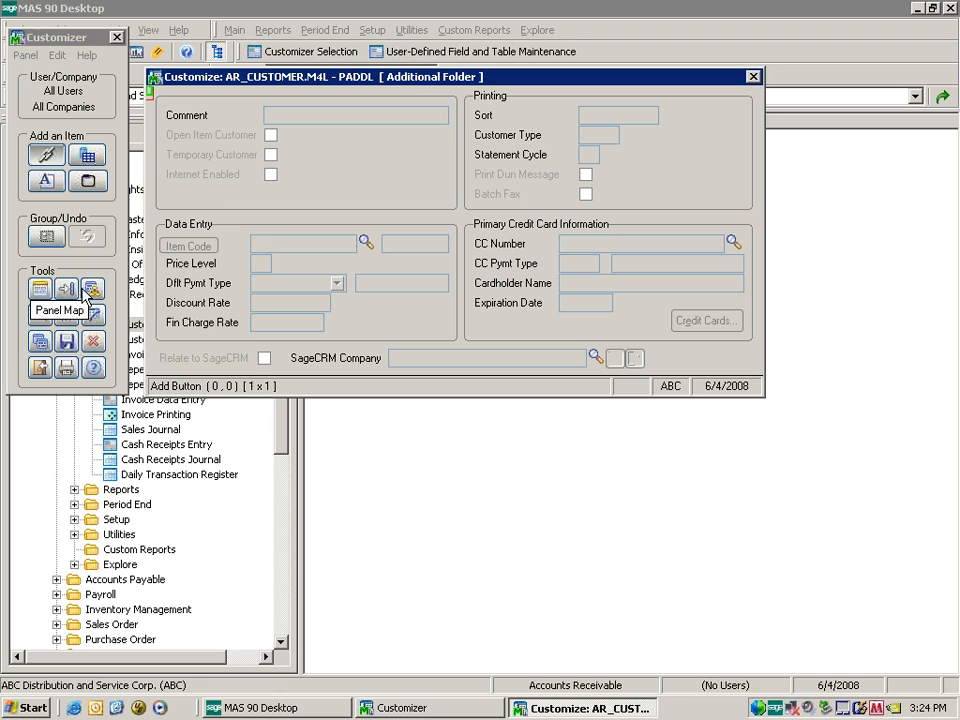
click(42, 291)
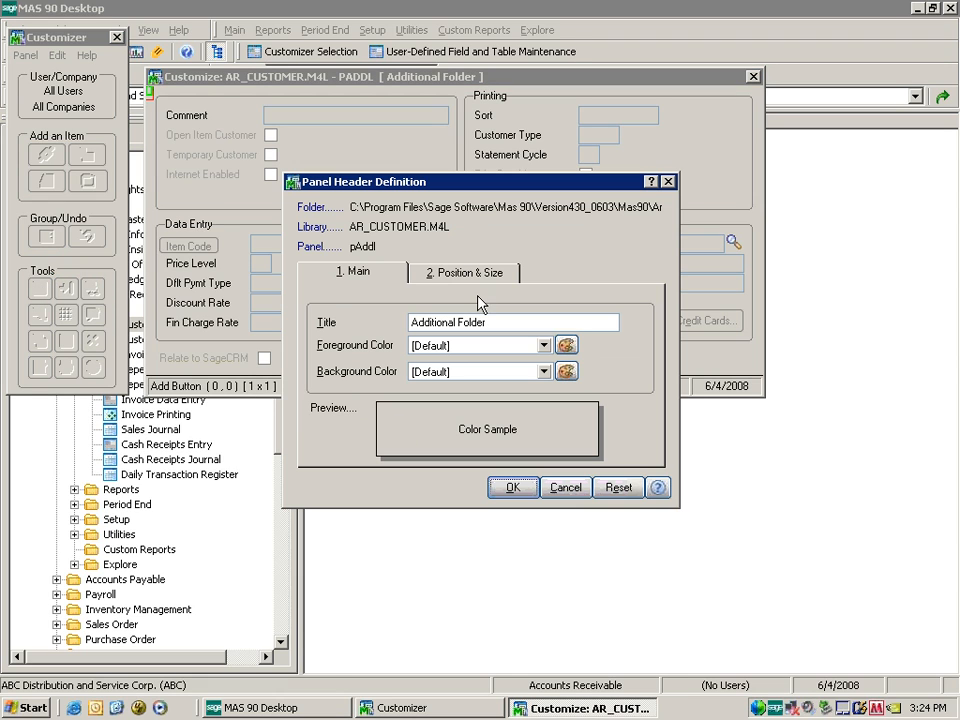
click(487, 281)
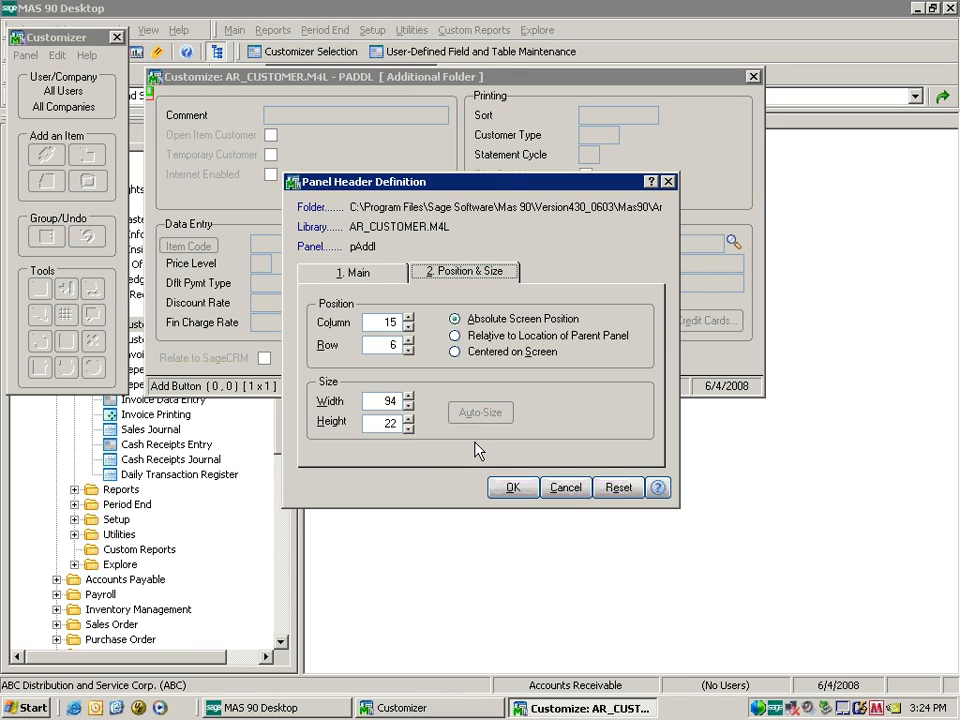
click(512, 487)
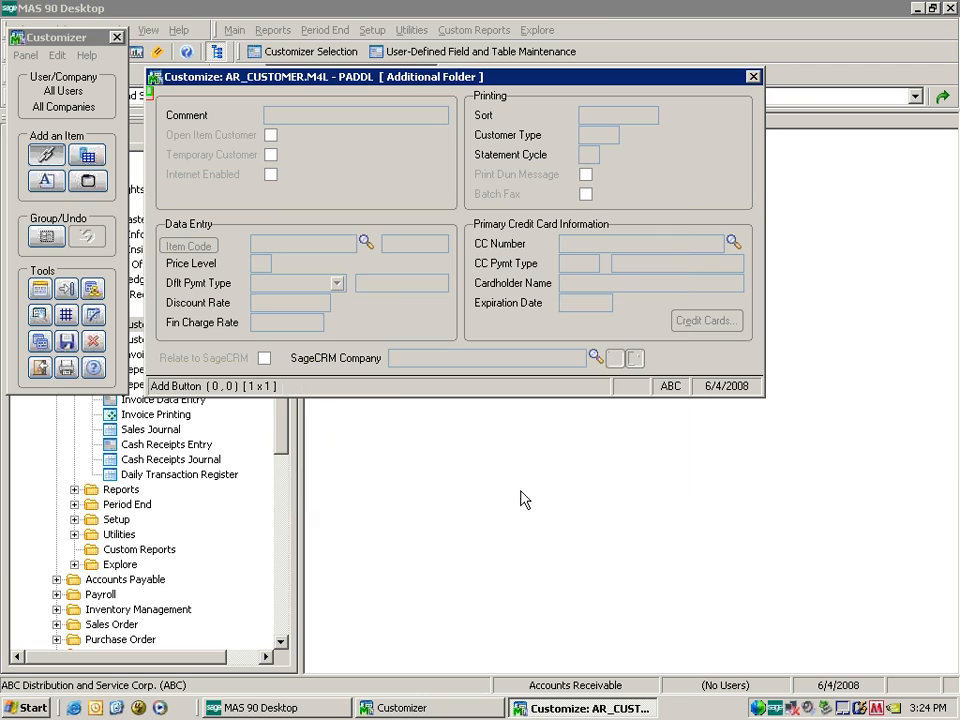
click(76, 293)
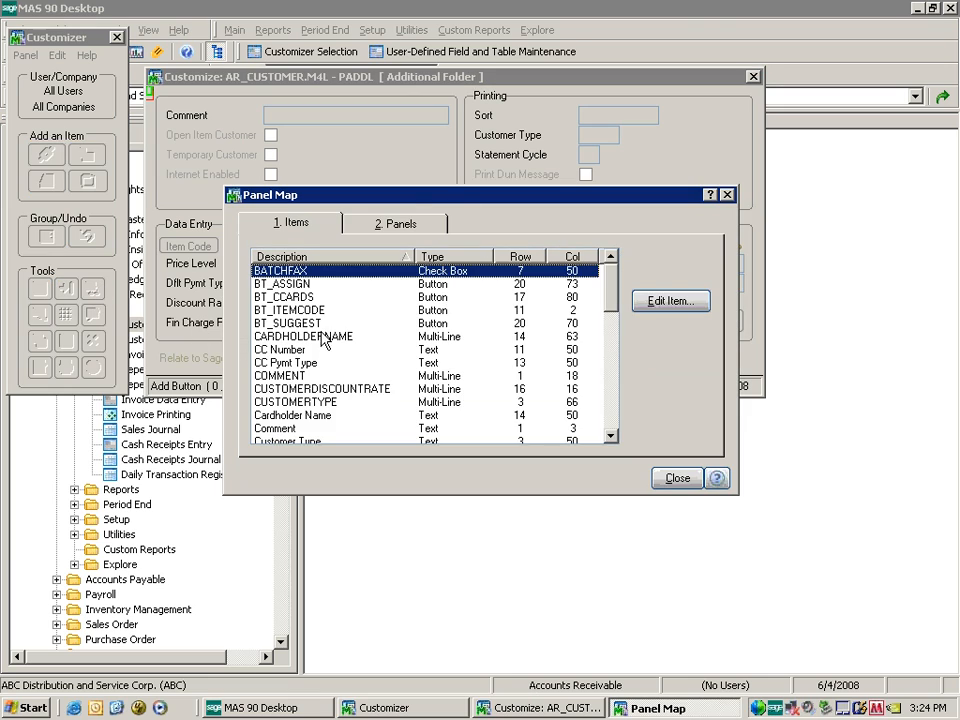
Go to the PMAIN Main Folder panel from the Panel Map's Panels list.
click(410, 226)
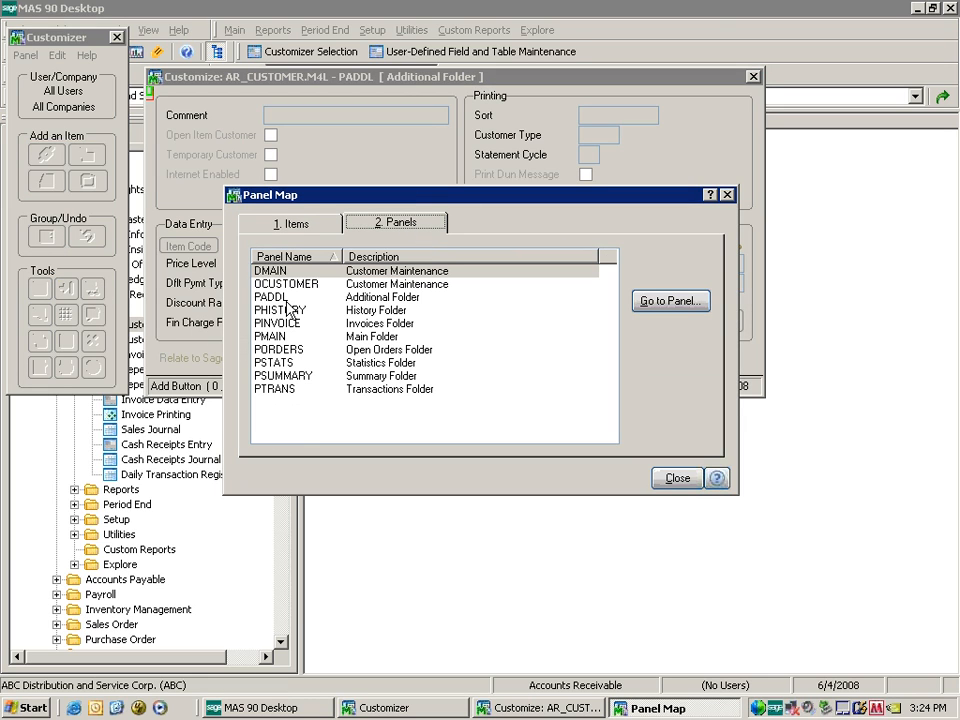
click(280, 336)
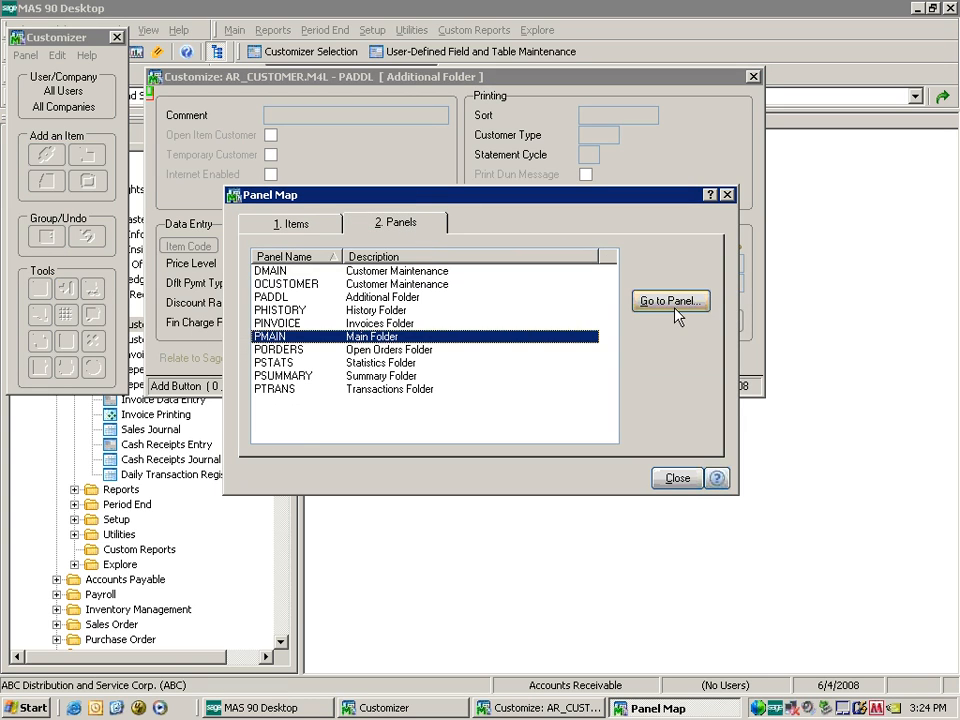
click(672, 303)
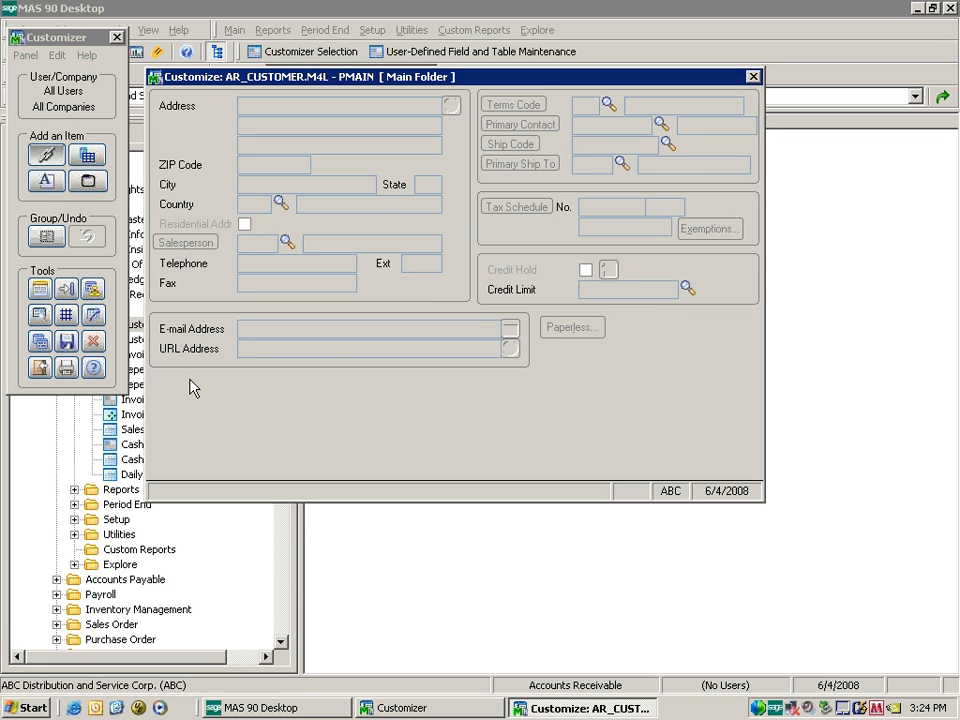
click(96, 315)
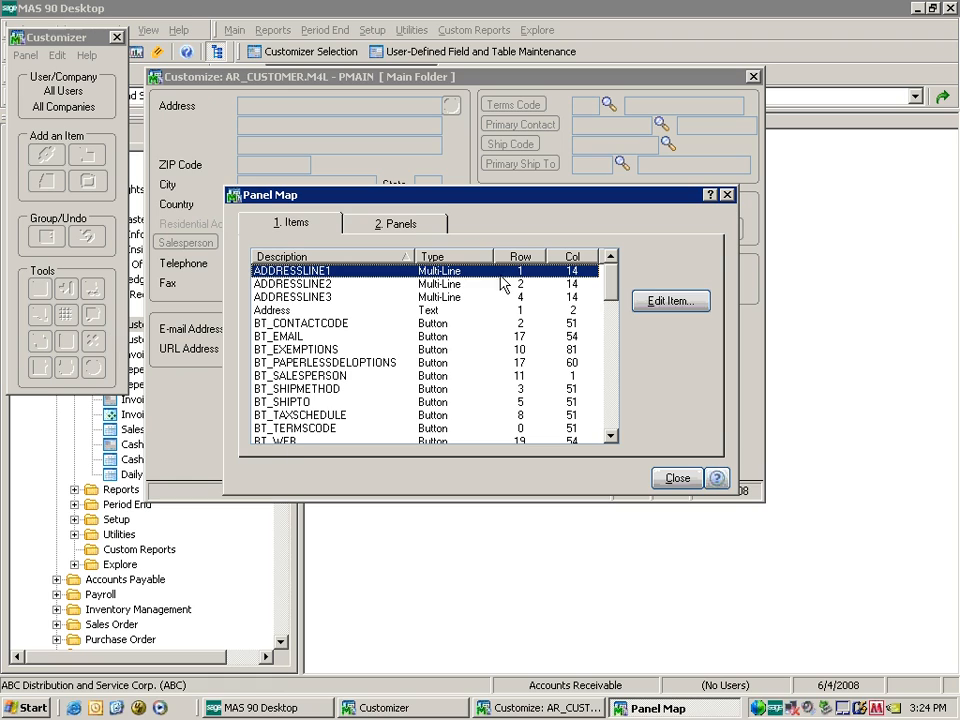
click(406, 224)
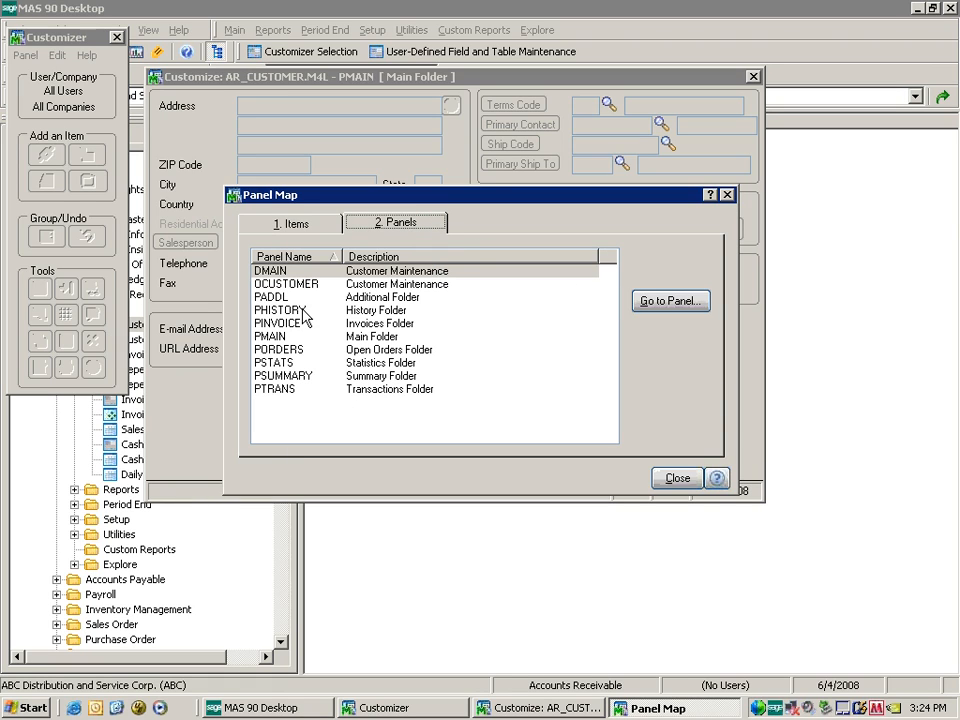
click(272, 337)
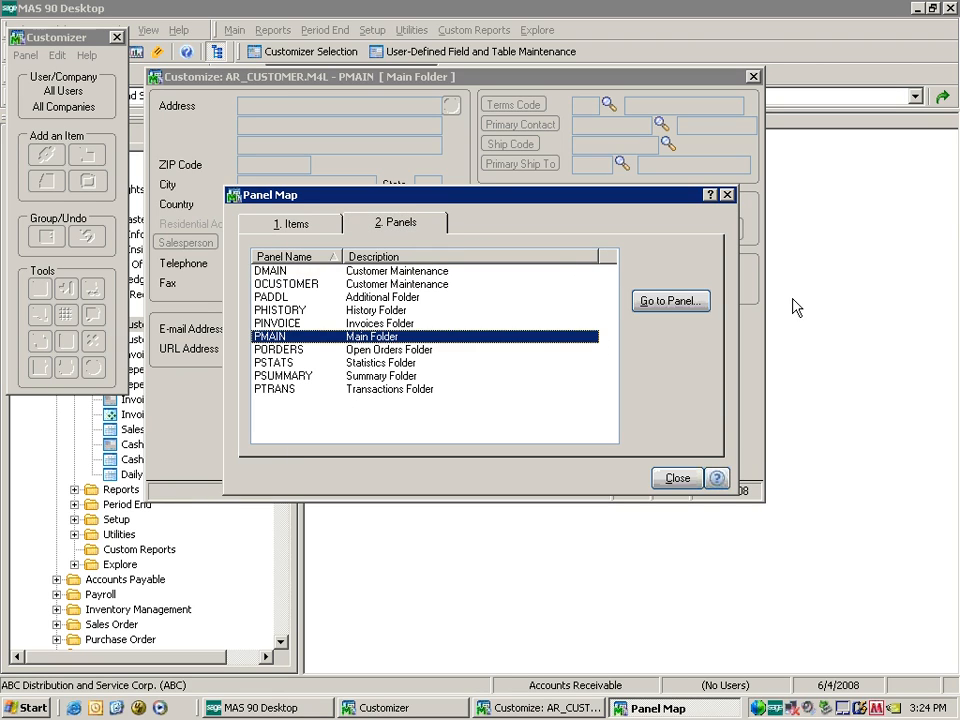
click(697, 306)
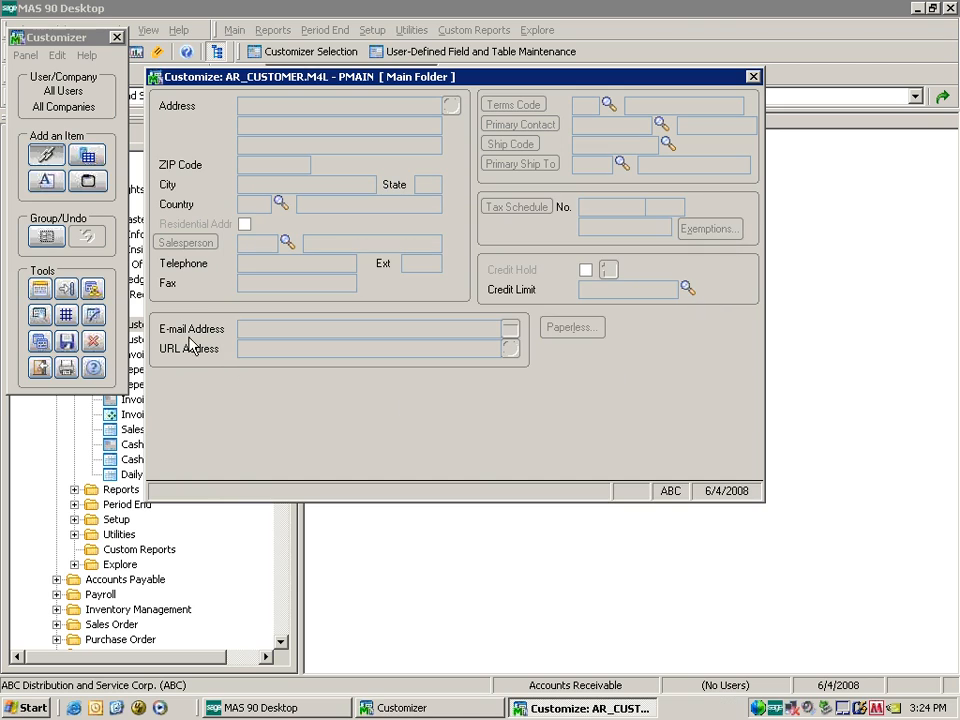
Set the Main Folder panel height back to 22.
click(38, 290)
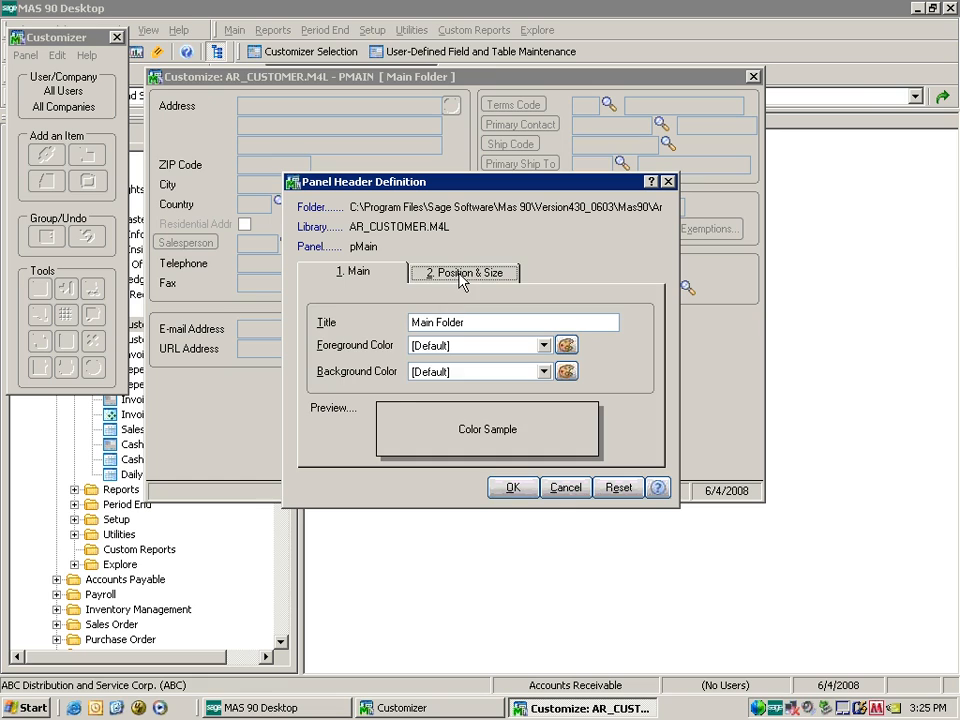
click(462, 272)
double_click(386, 423)
text(22)
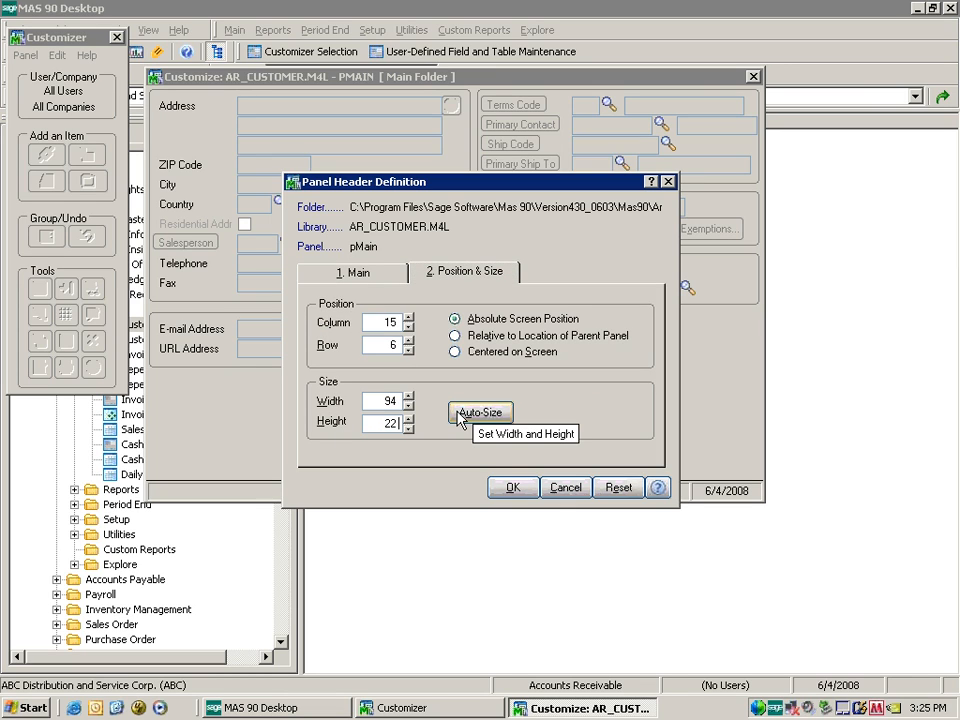
click(512, 487)
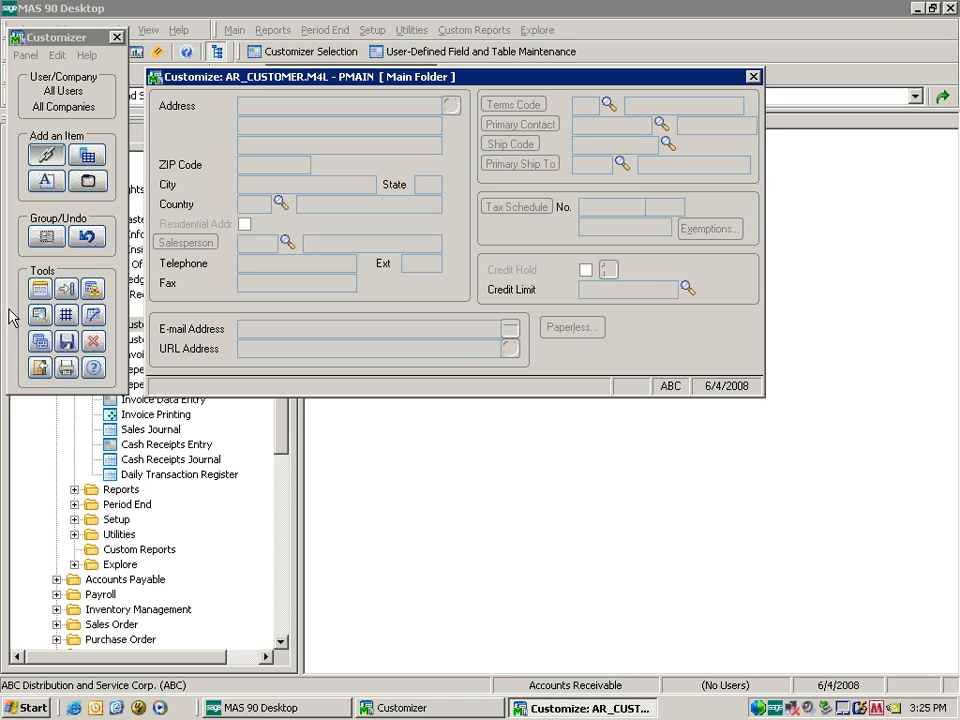
Open the DMAIN Customer Maintenance panel from Panel Map, saving the Main Folder changes.
click(92, 290)
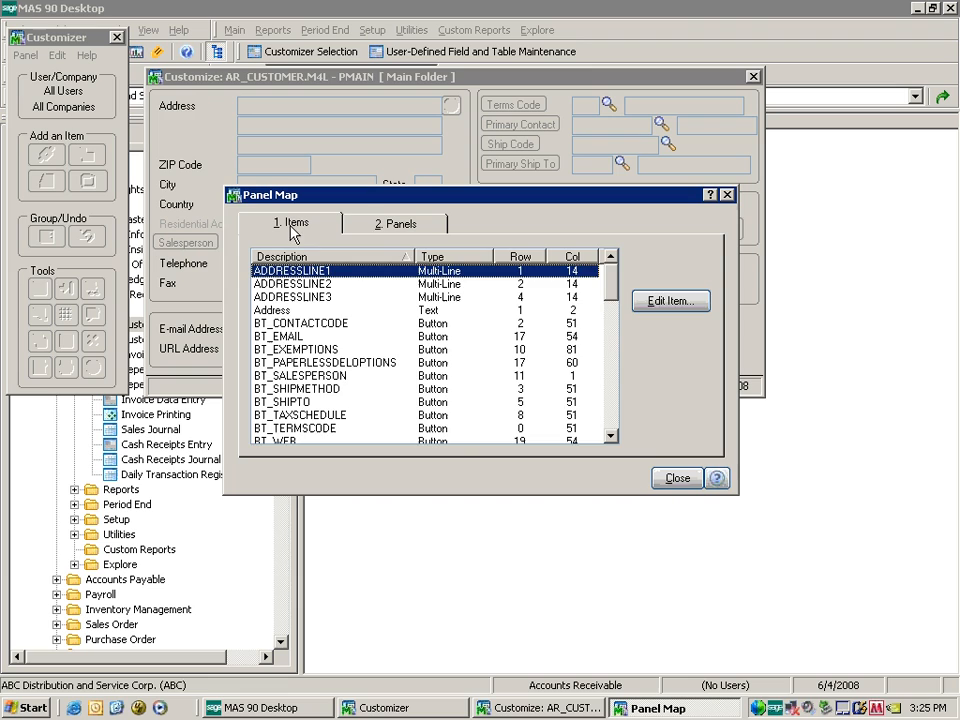
click(381, 224)
double_click(328, 271)
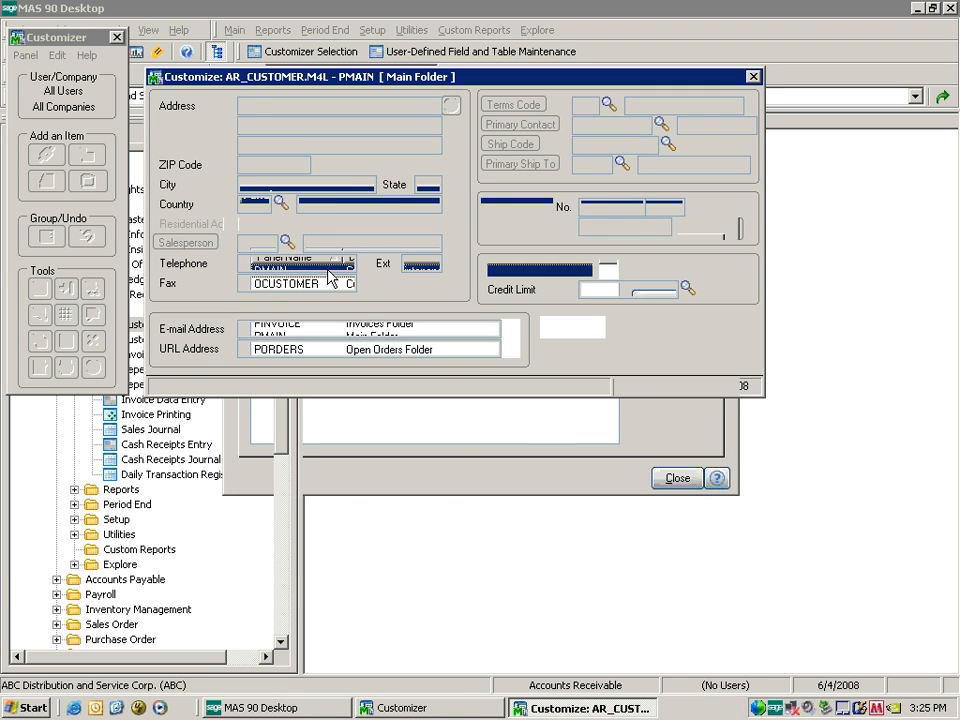
click(410, 266)
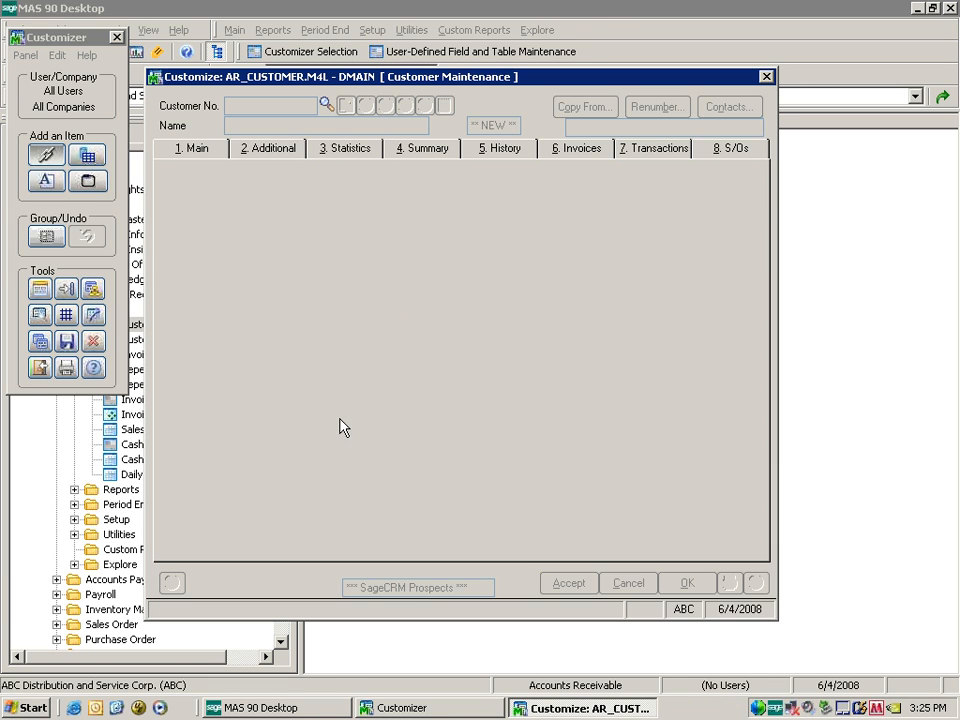
Set the DMAIN panel height to 31, accept auto-resizing, then close the Customize window without saving.
click(40, 290)
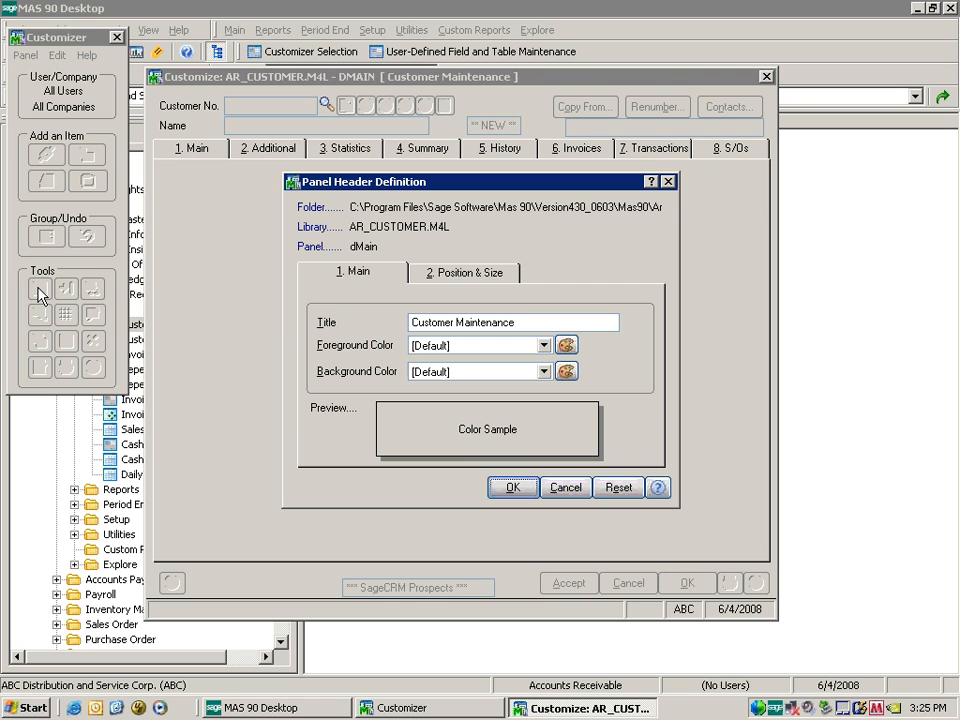
click(461, 273)
double_click(381, 424)
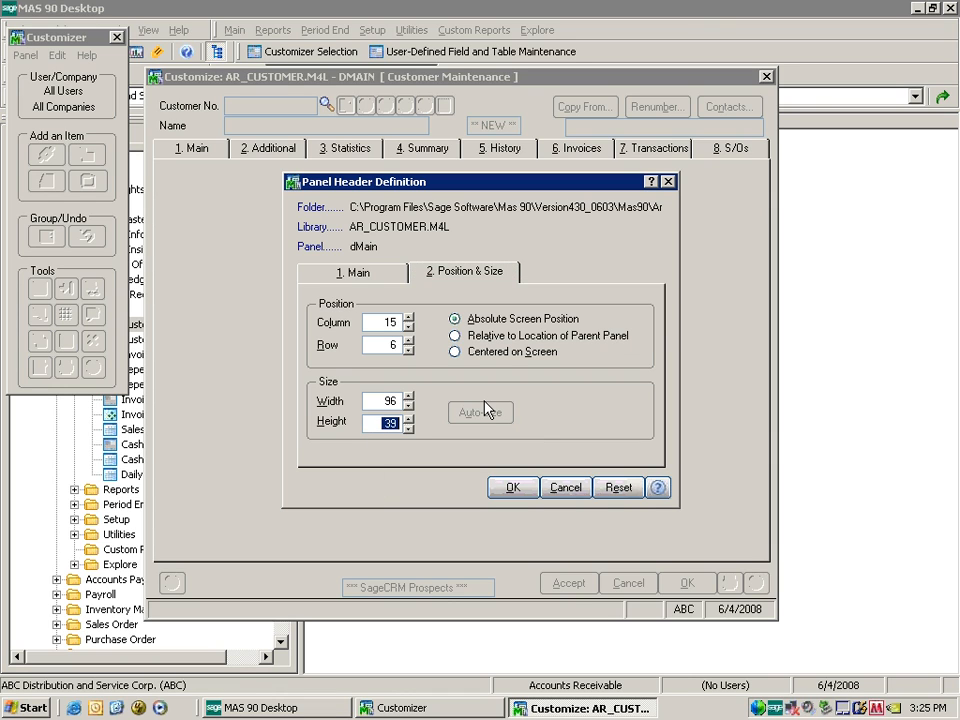
text(31)
click(509, 487)
click(450, 307)
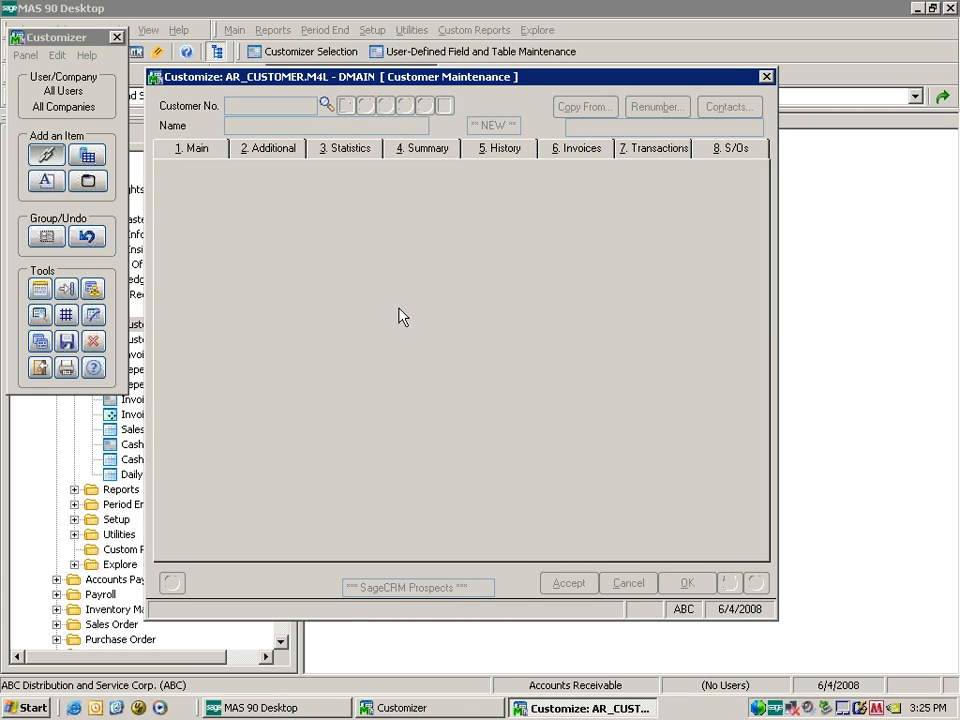
click(766, 77)
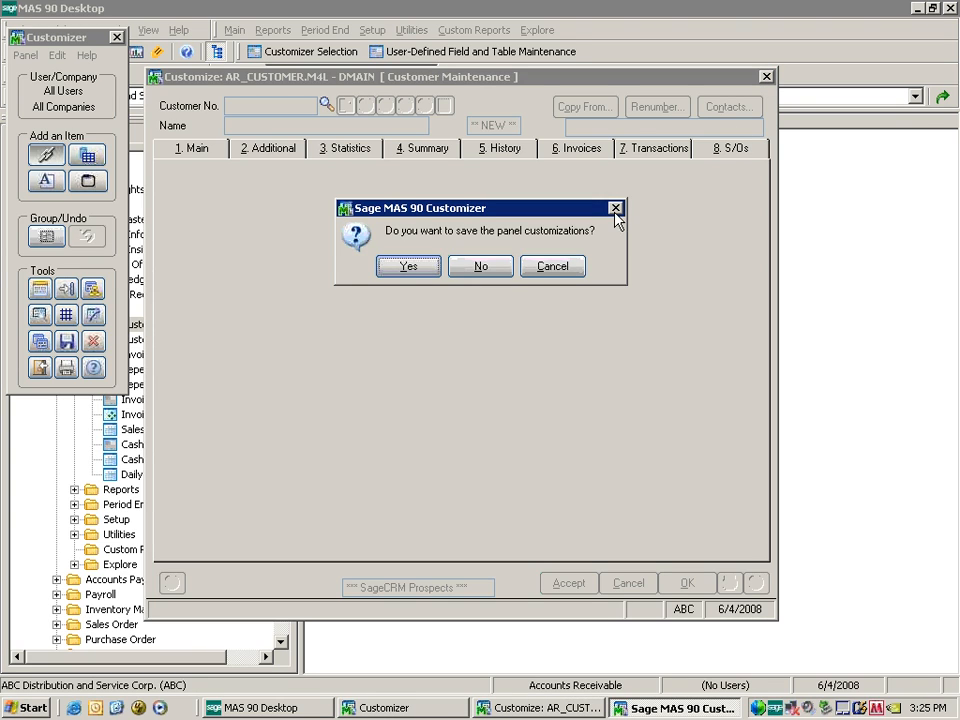
click(484, 268)
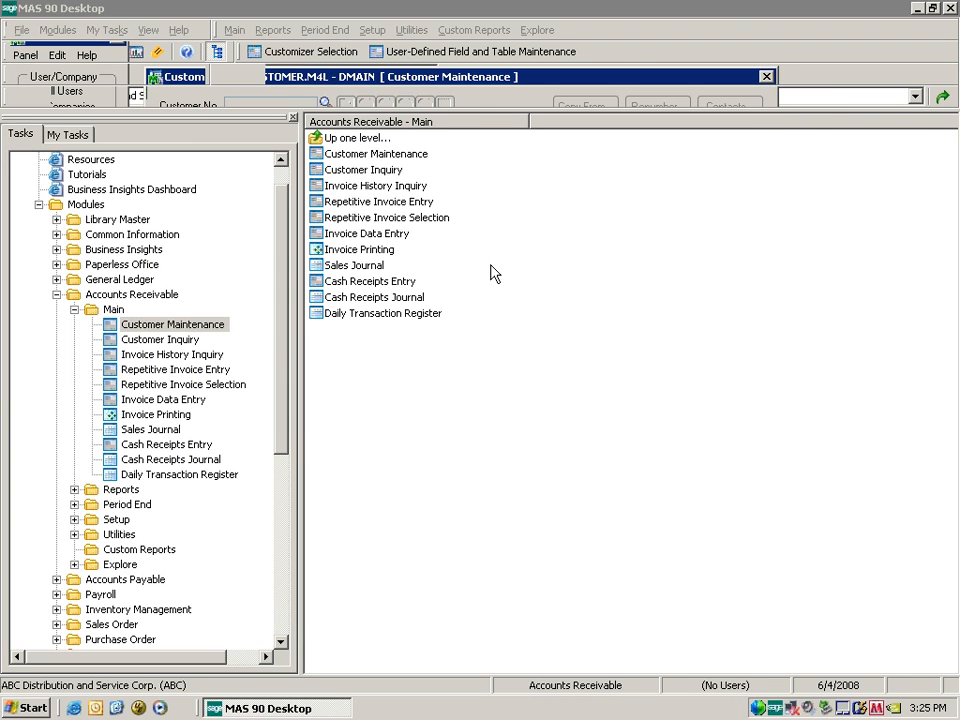
Launch Customer Maintenance and open its existing customized Main folder panel in the Customizer.
double_click(176, 327)
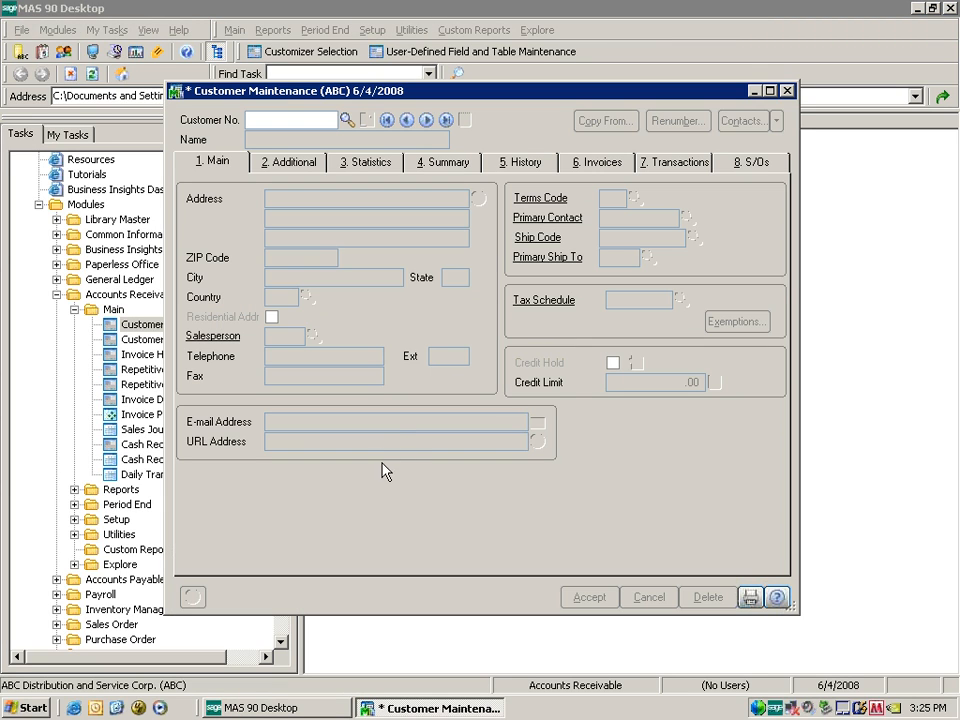
key(ctrl+F2)
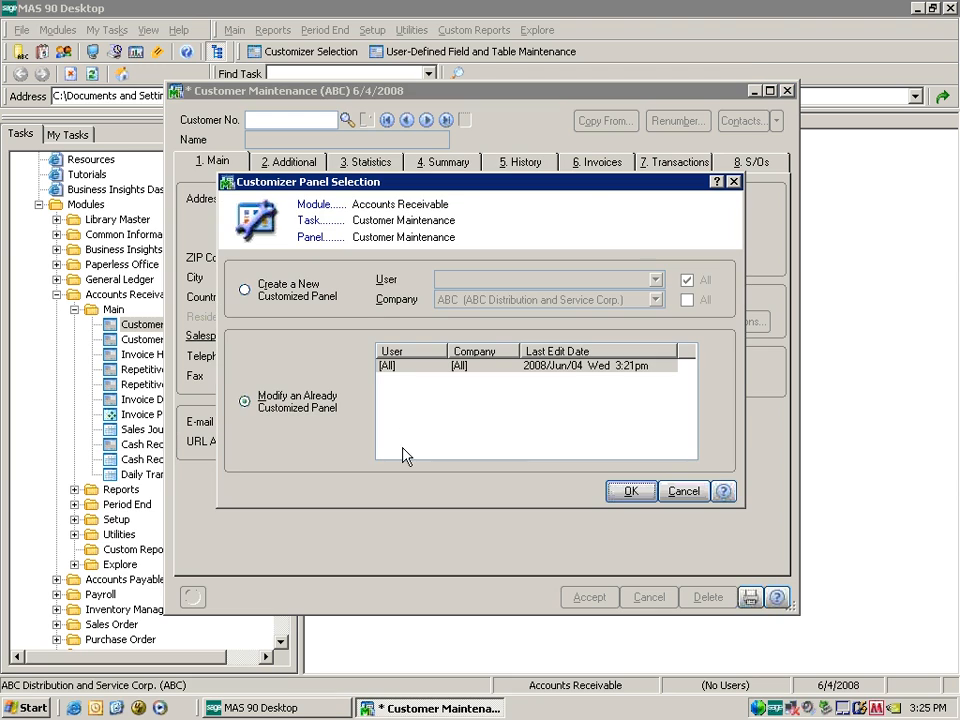
click(633, 491)
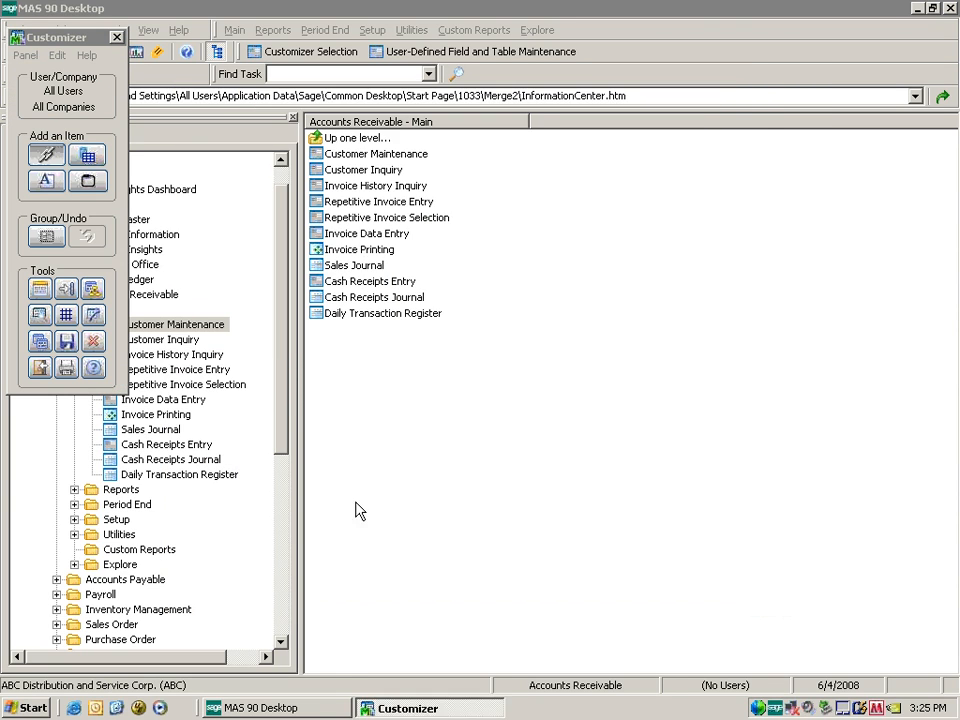
Try deleting the Main folder customization, dismiss the refusal, and check the panel header settings unchanged.
click(92, 345)
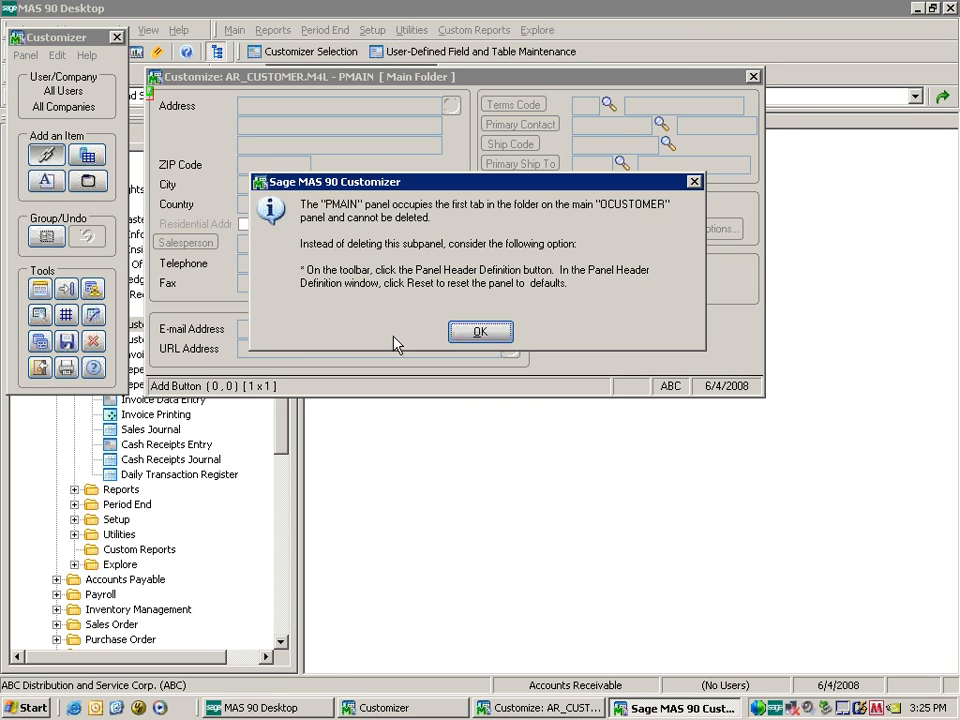
click(482, 330)
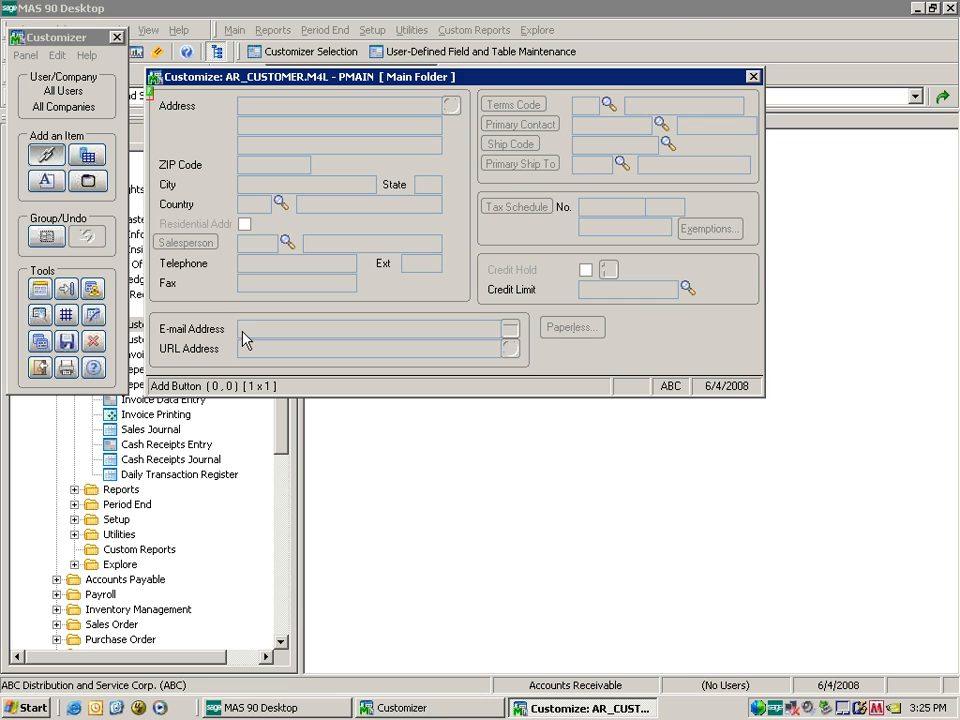
click(92, 290)
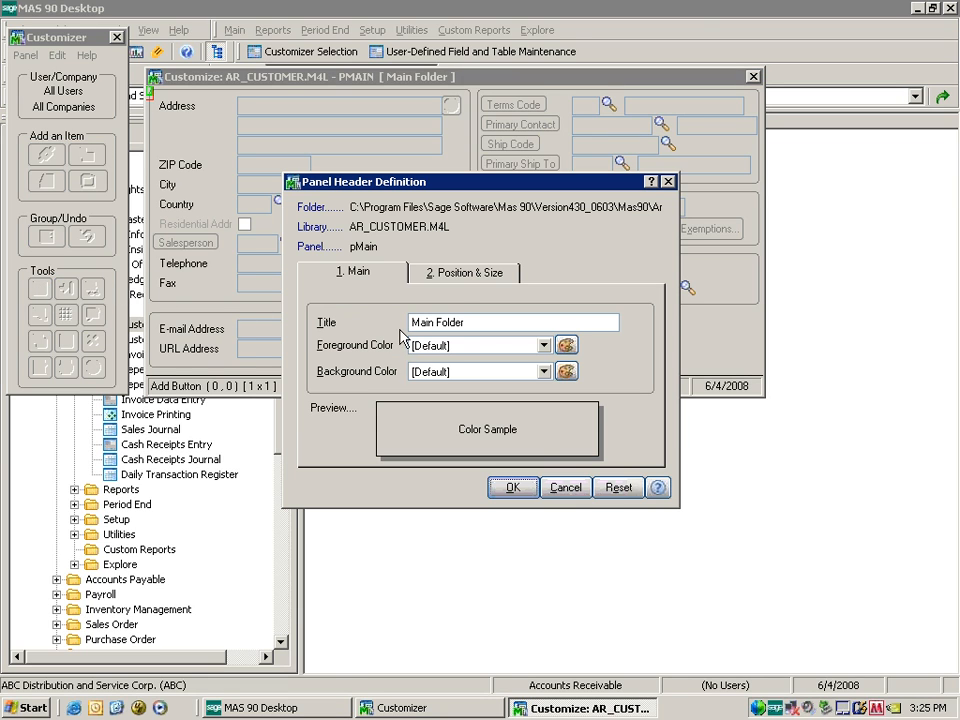
click(549, 485)
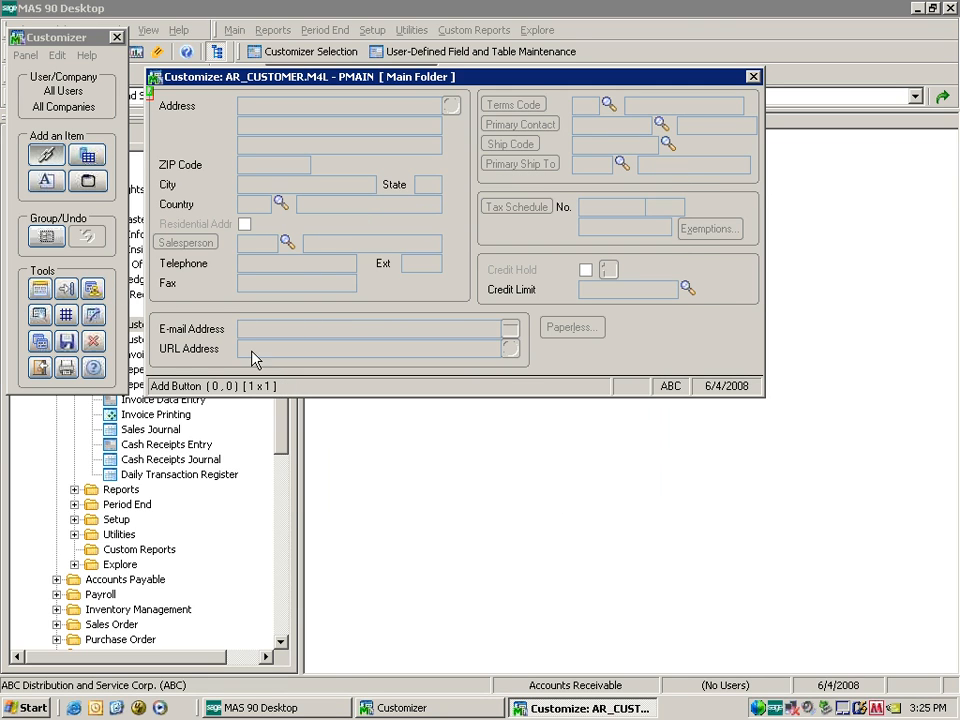
Delete the customized DMAIN panel from the Panel Map and relaunch Customer Maintenance.
click(95, 289)
click(398, 223)
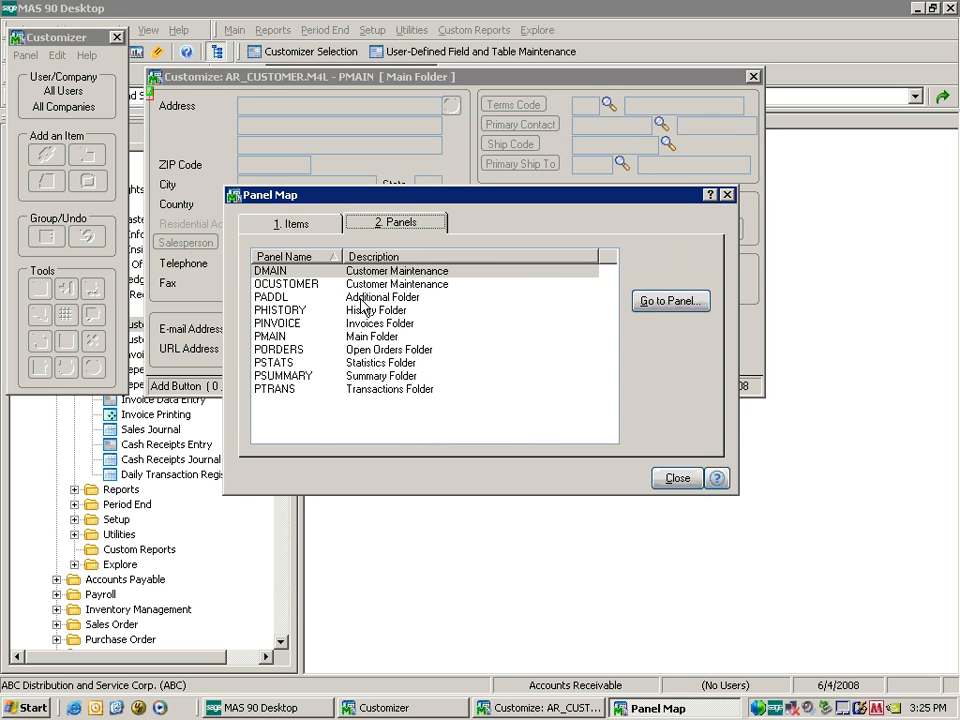
double_click(282, 271)
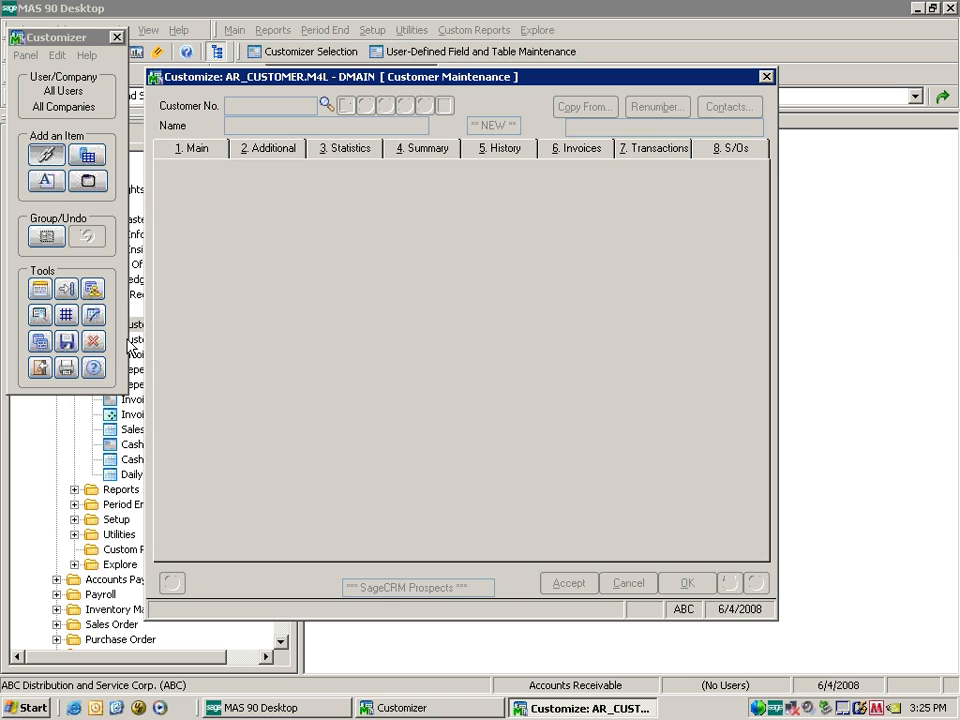
click(93, 342)
click(411, 332)
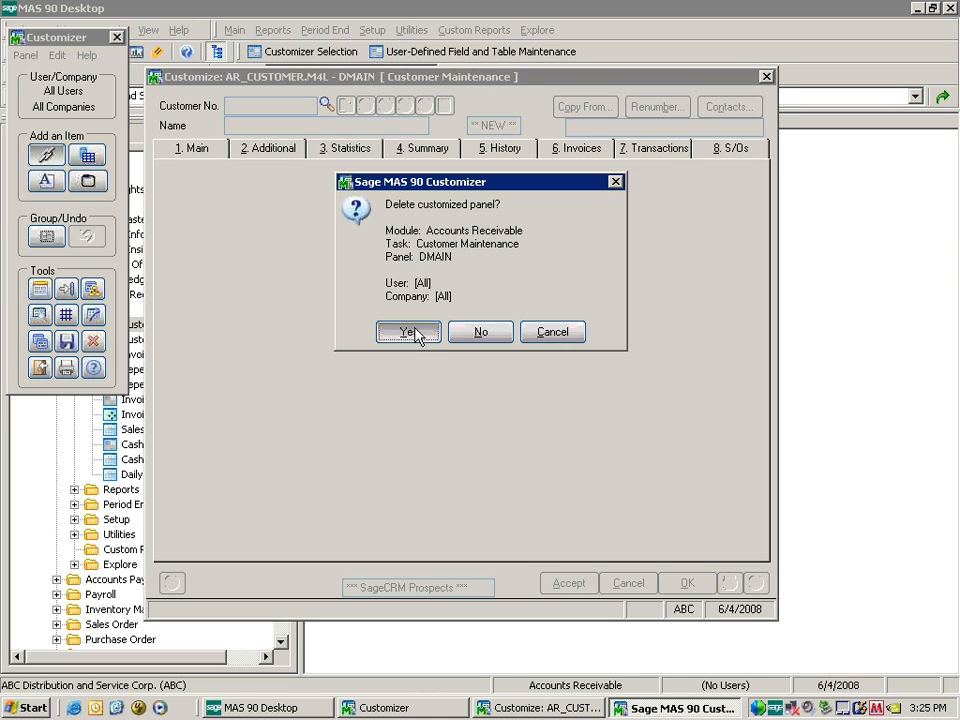
double_click(205, 328)
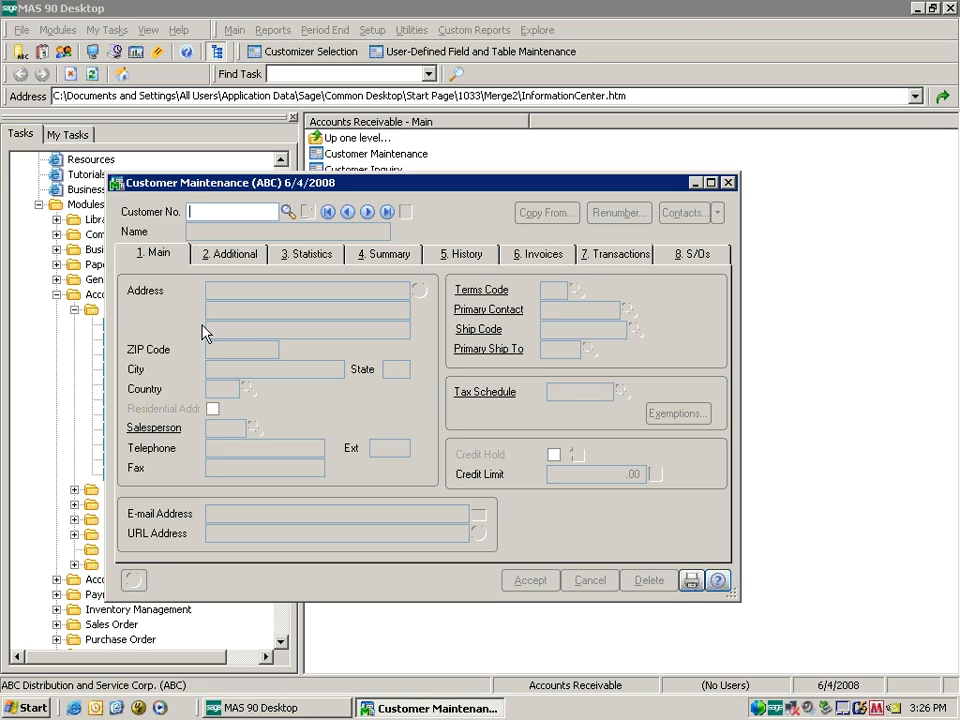
Move the Customer Maintenance window higher and create a new customized panel for company ABC.
drag(546, 186, 580, 117)
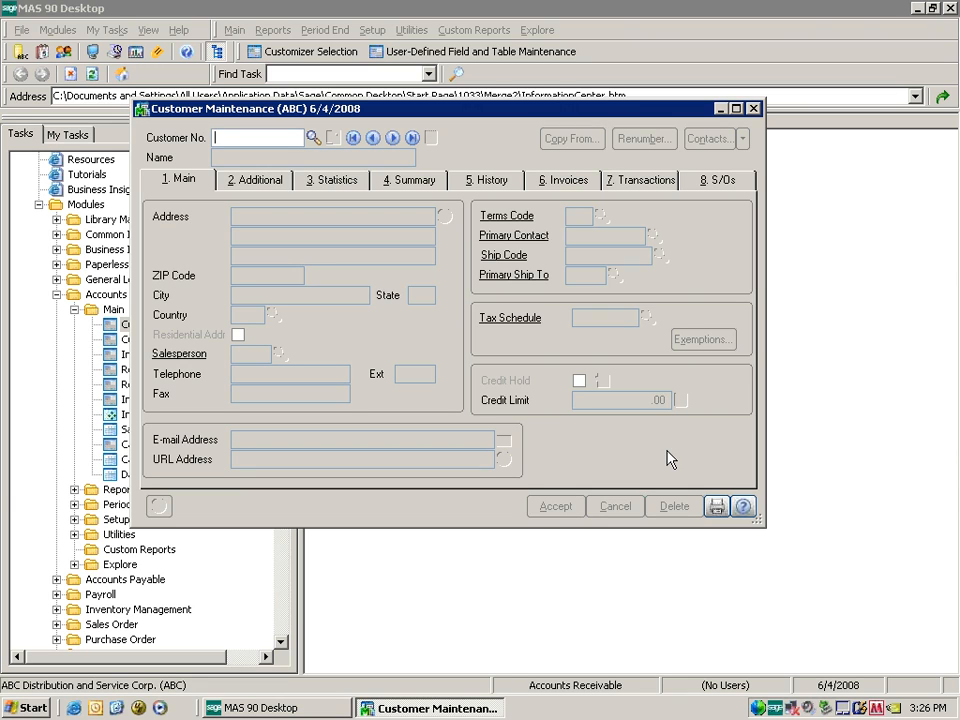
key(ctrl+F9)
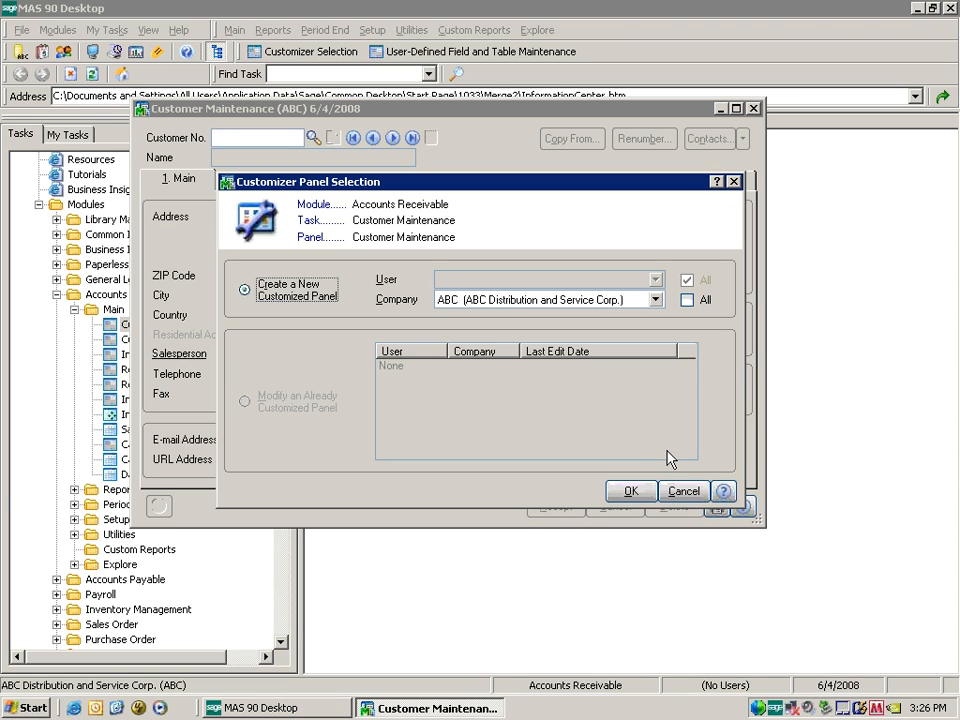
click(633, 492)
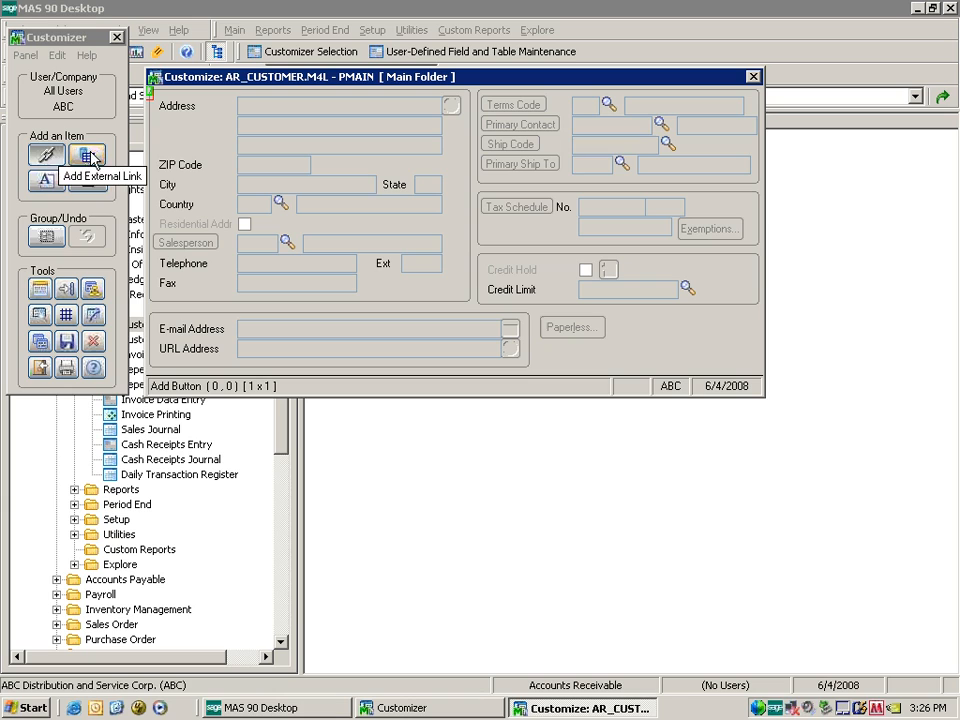
Draw an external link button labelled 'Survey...' on the Main folder and show its link settings.
click(55, 158)
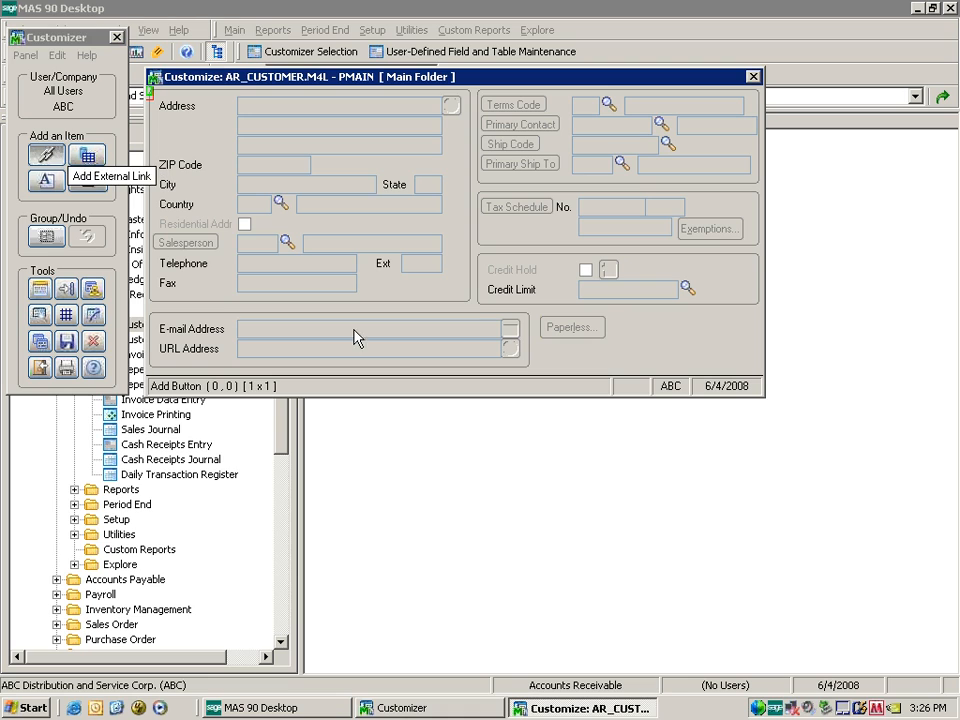
drag(658, 330, 750, 360)
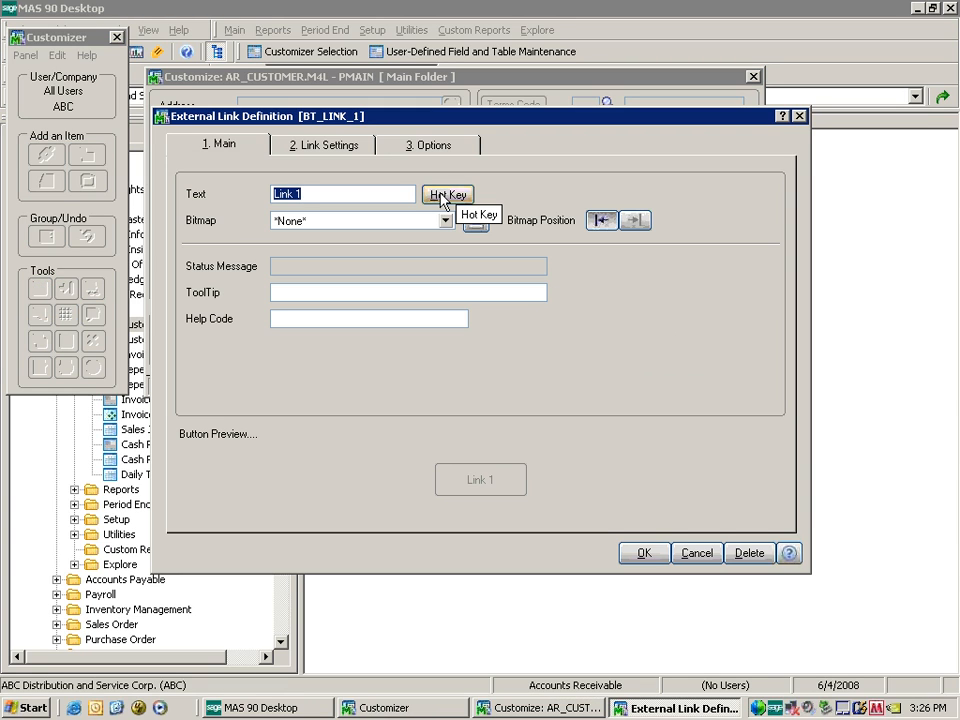
text(Sur)
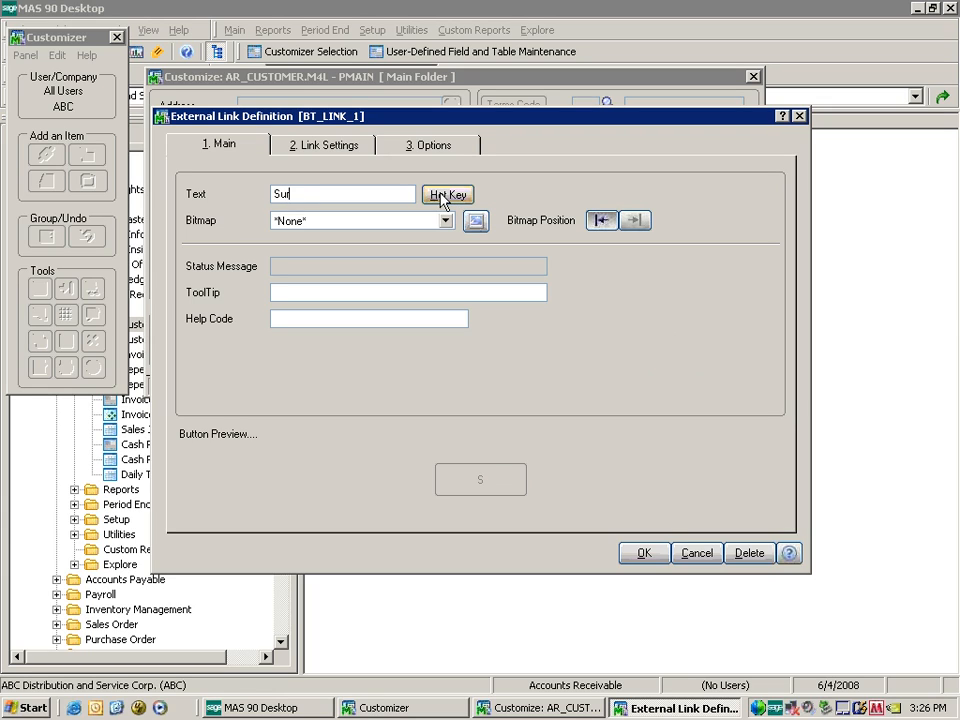
text(vey..;.)
key(BackSpace)
text(...)
click(344, 147)
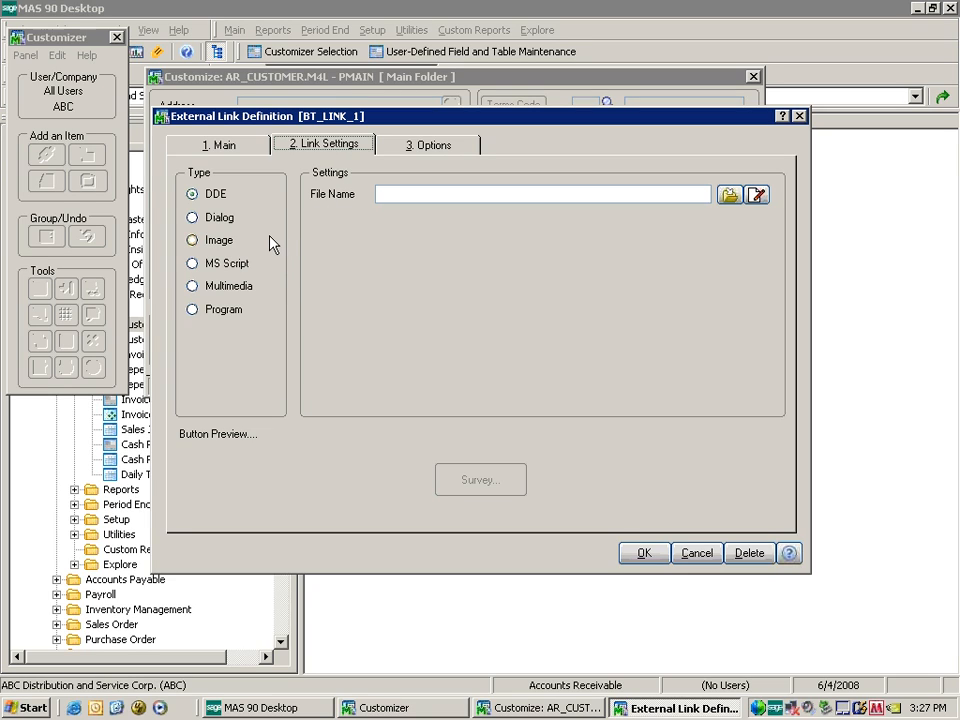
Link the Survey... button to a new dialog titled 'Survey' and start editing its layout.
click(193, 217)
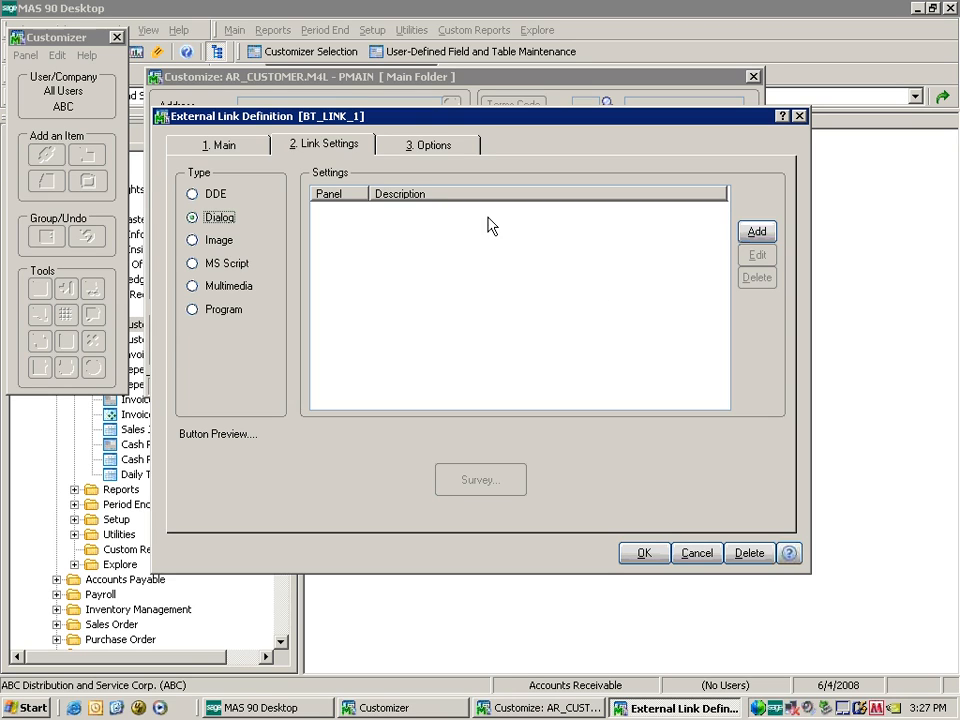
click(757, 232)
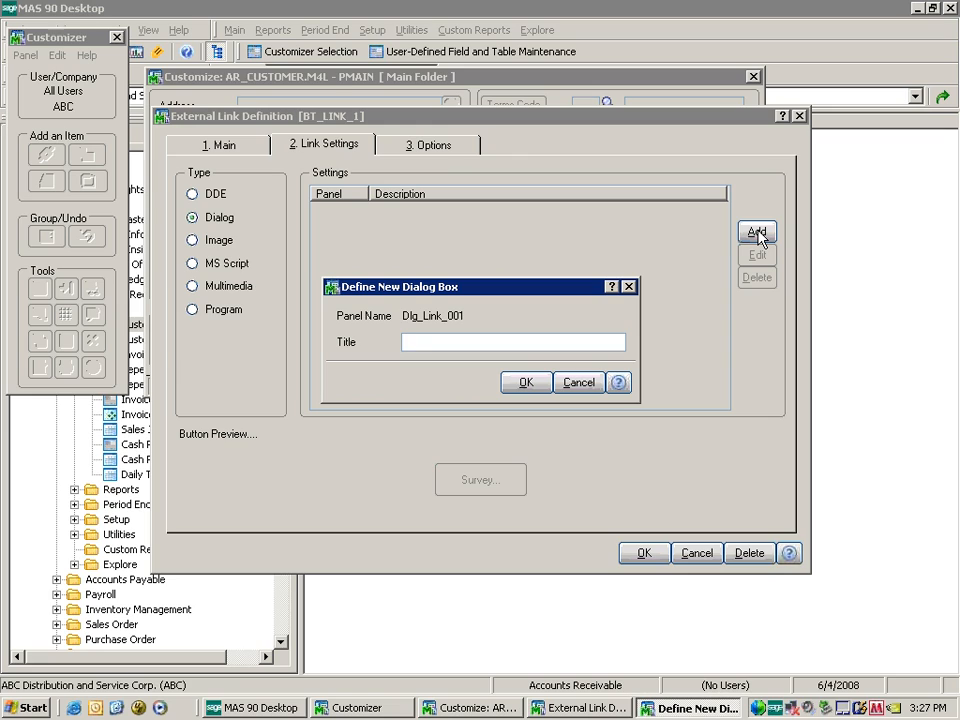
text(Survey)
click(522, 384)
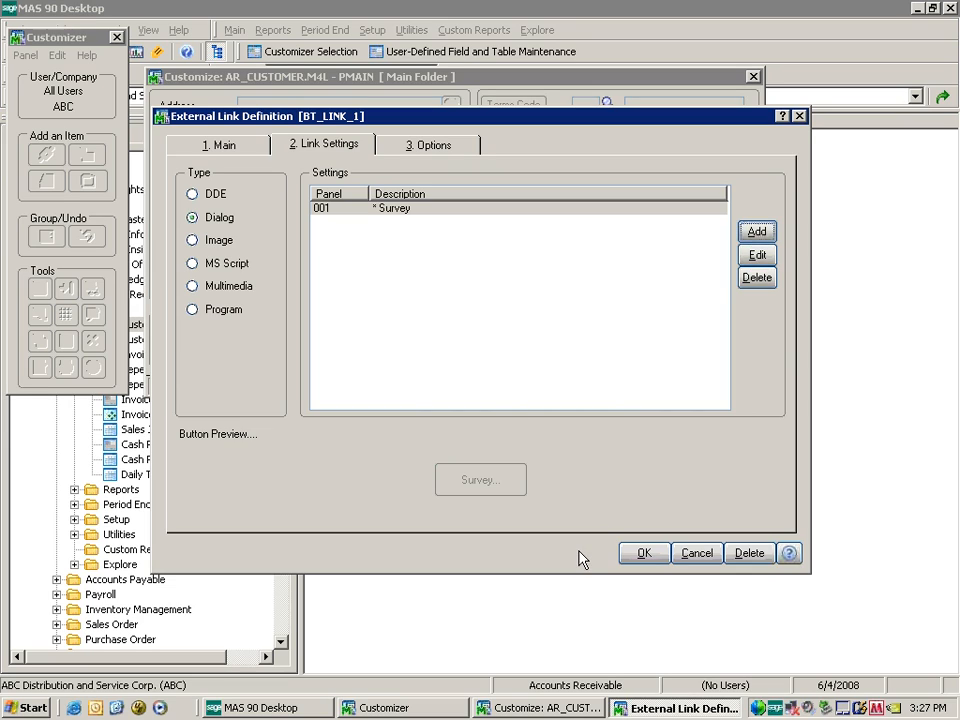
click(760, 257)
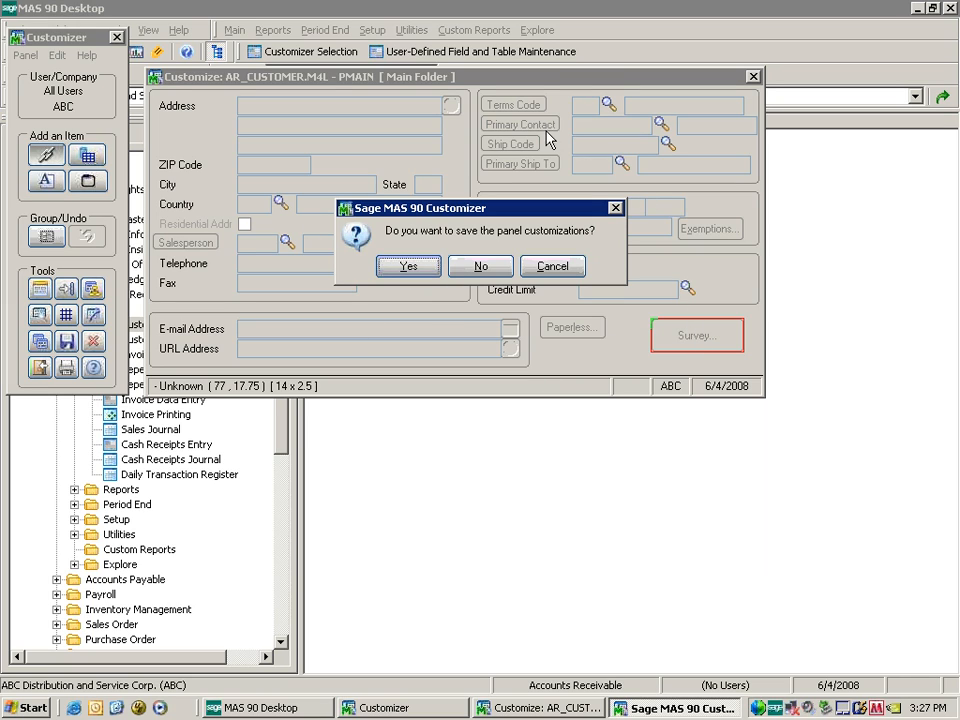
Save the Main folder changes, then mark a UDF area on the Survey dialog and select UDF_SOURCE.
click(411, 267)
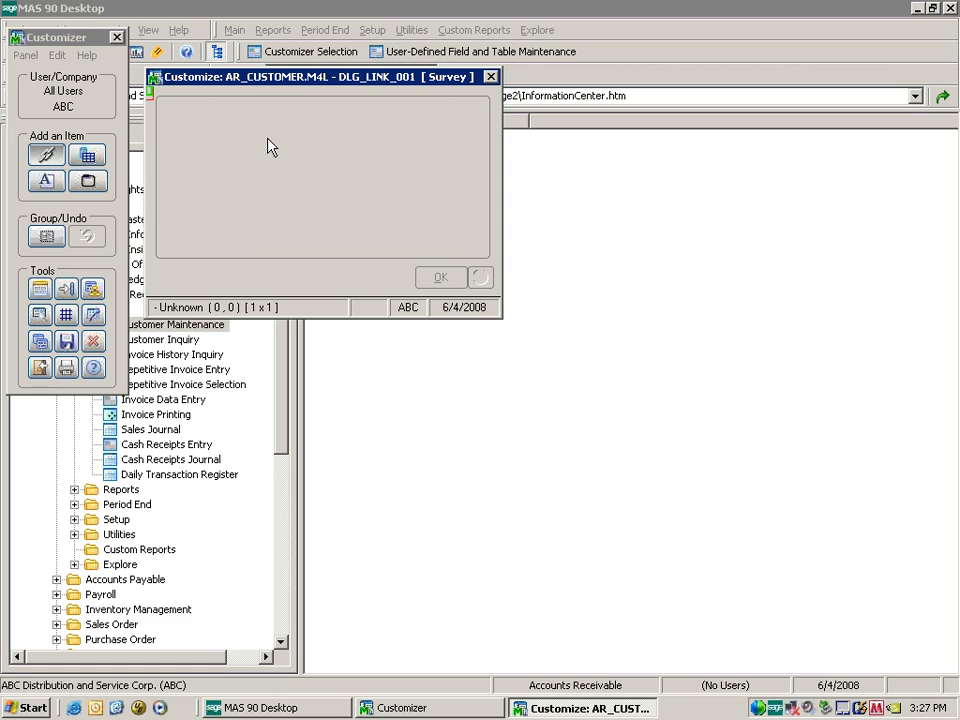
click(87, 155)
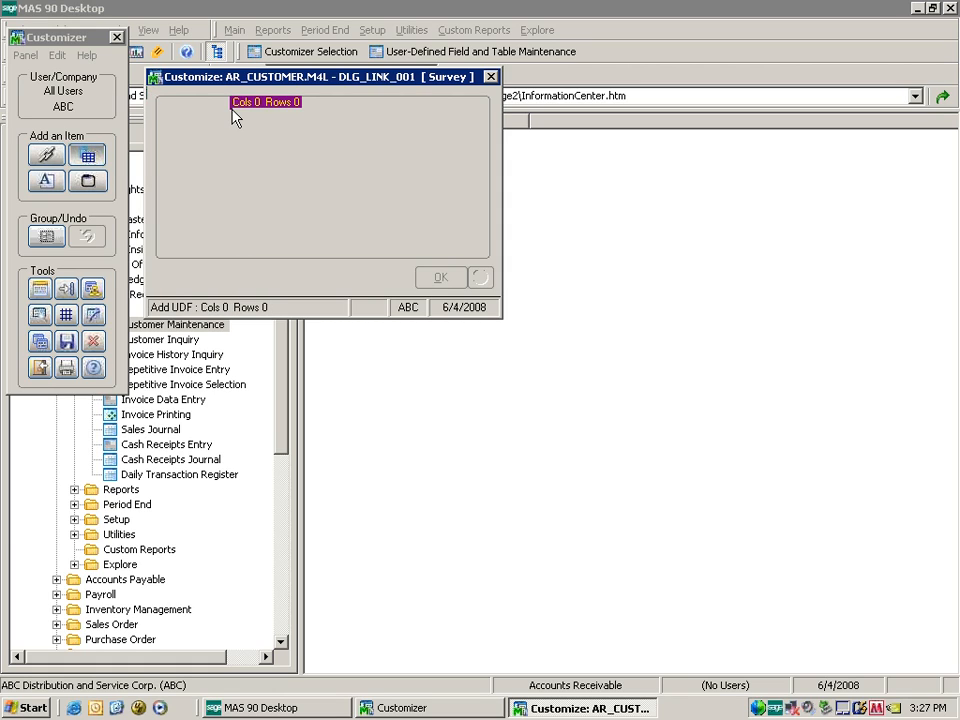
drag(234, 114, 326, 129)
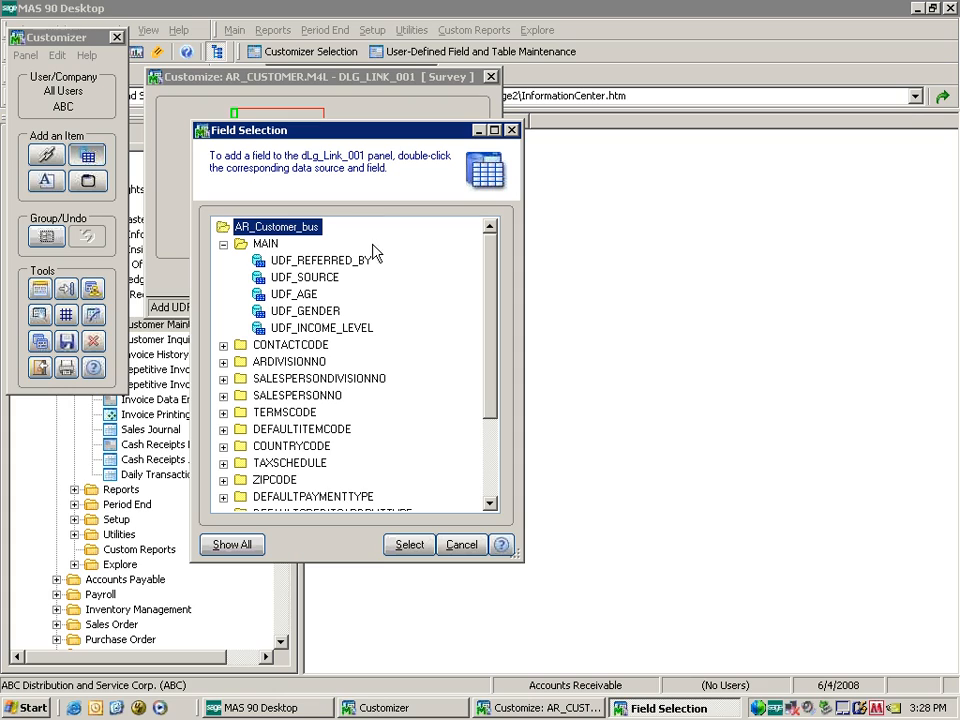
click(323, 284)
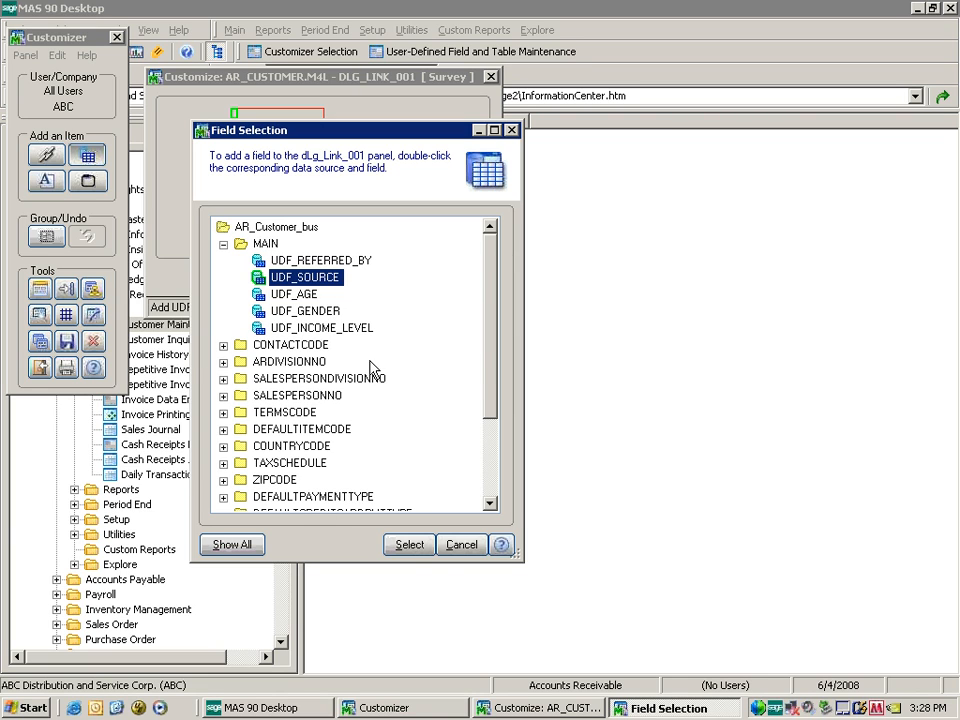
drag(490, 340, 482, 300)
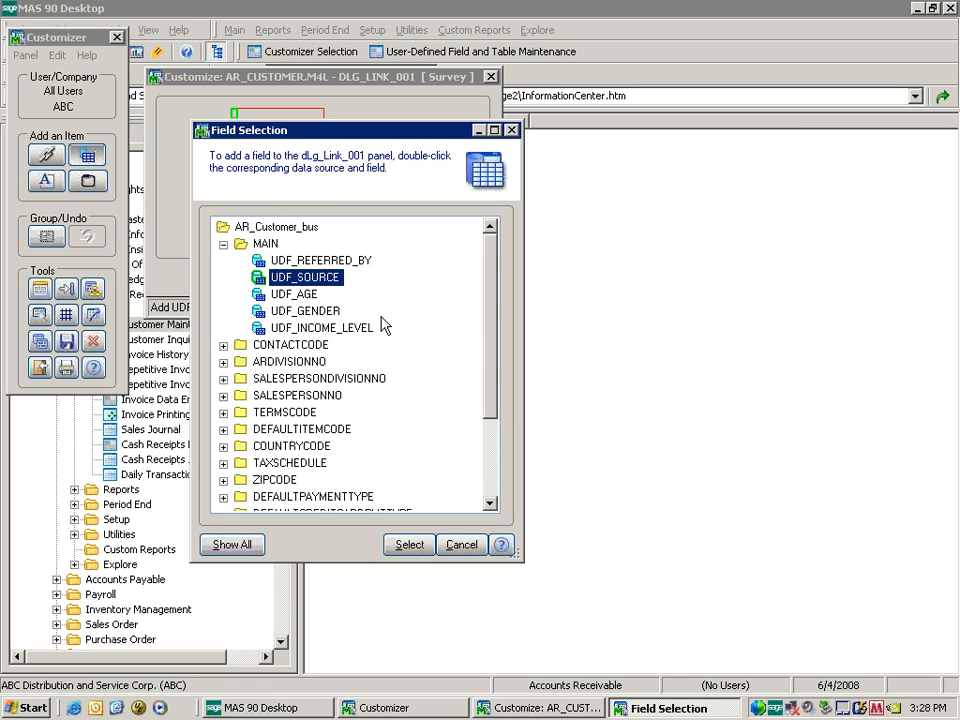
Place the UDF_SOURCE field on the Survey panel and mark space for the next field.
click(245, 546)
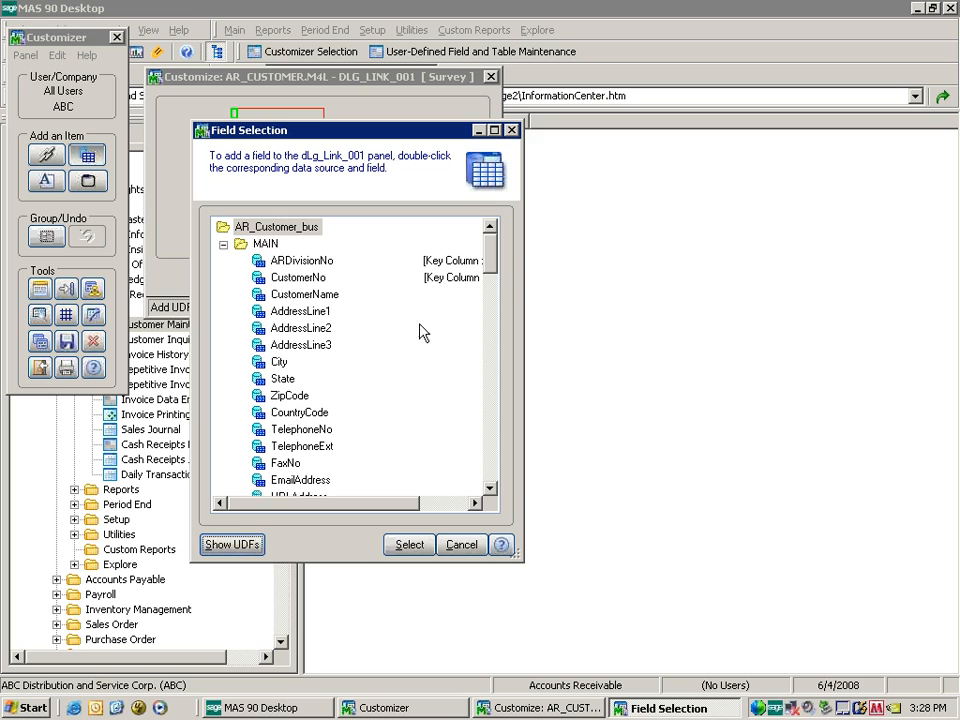
drag(491, 266, 488, 452)
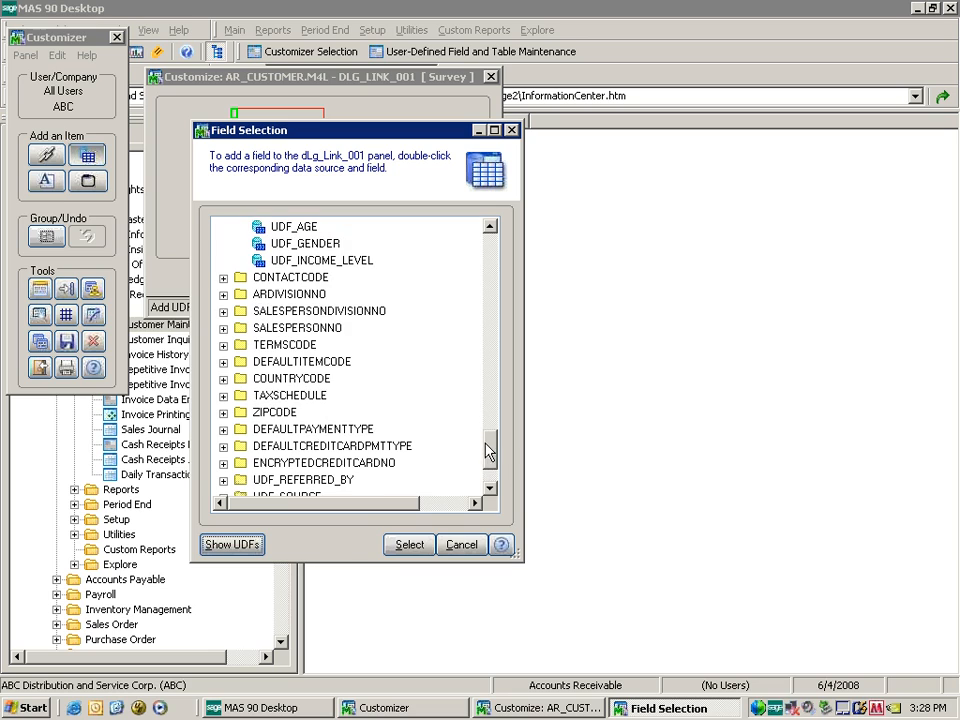
click(223, 294)
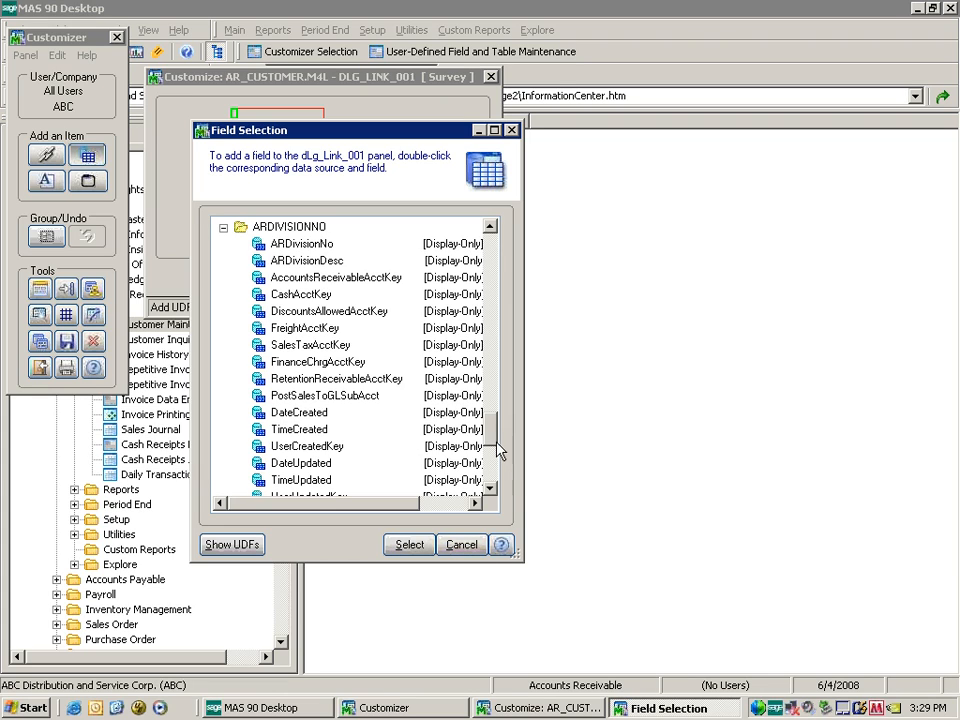
click(228, 547)
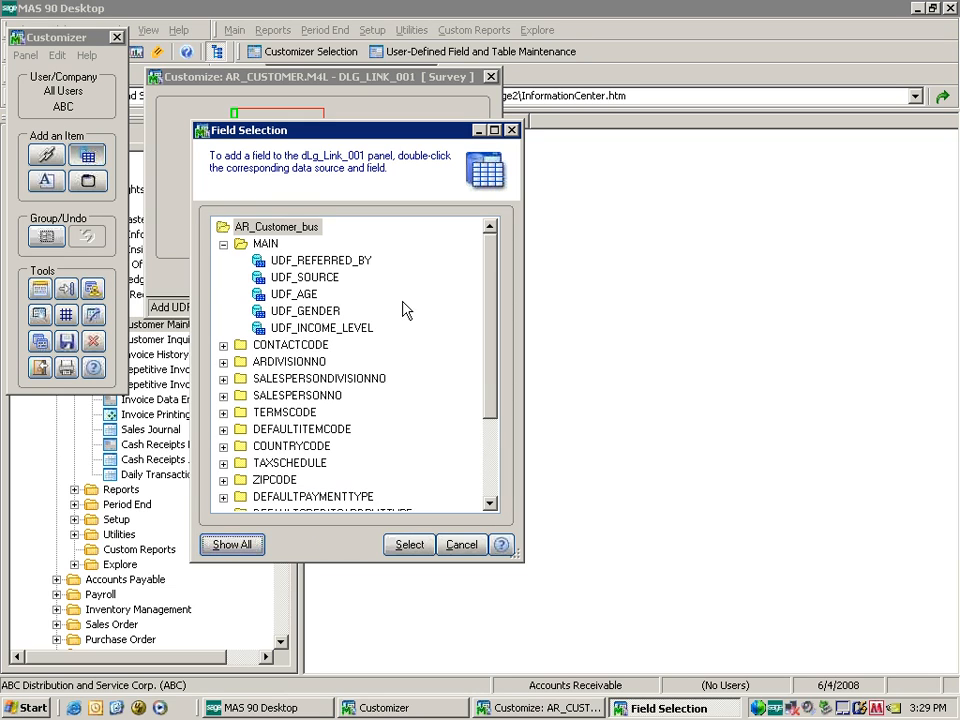
click(305, 278)
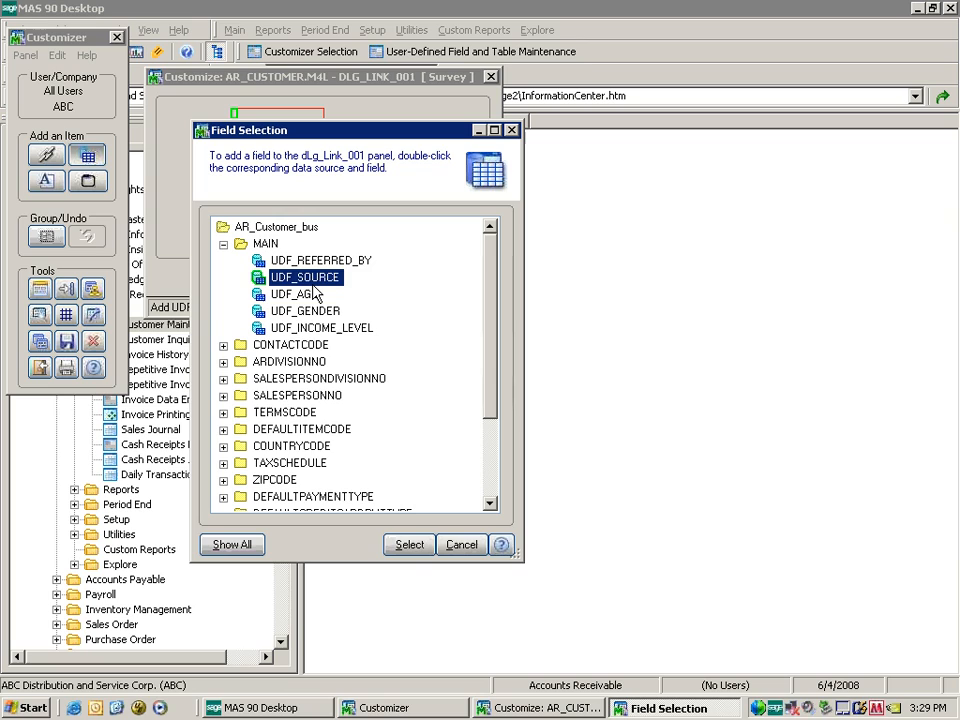
click(412, 545)
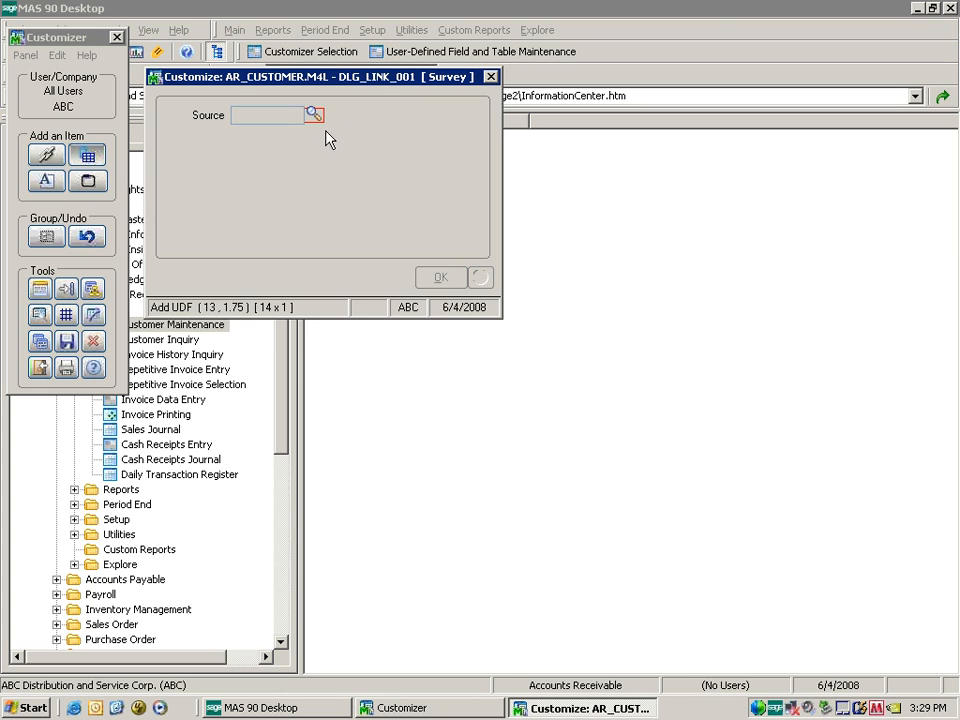
drag(356, 112, 489, 136)
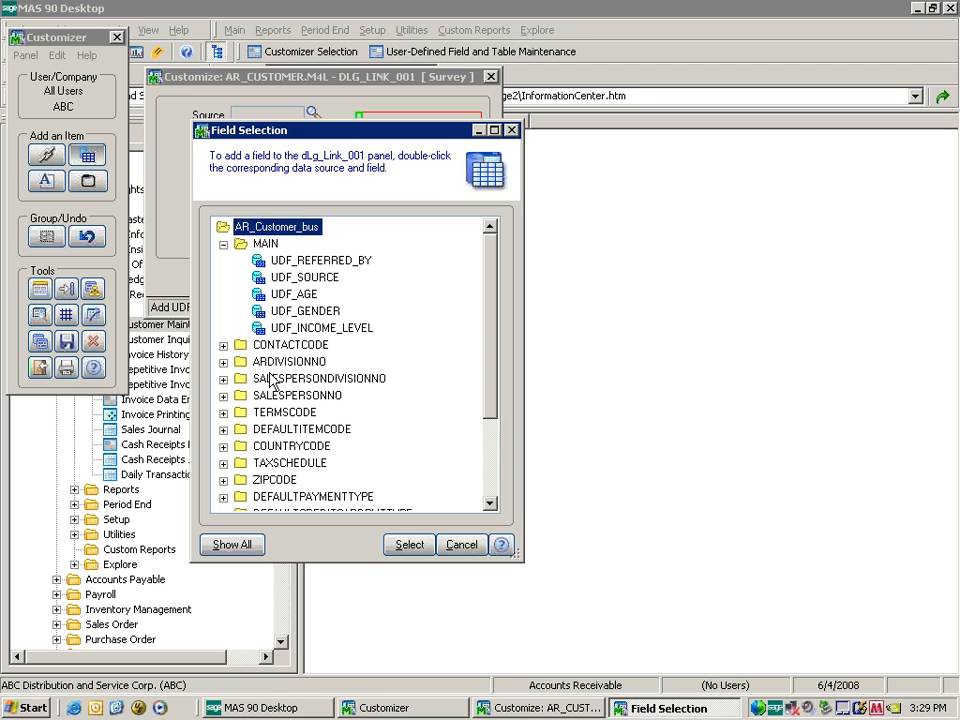
Add the UDF_SOURCE_DESC field beside Source on the Survey panel.
drag(494, 343, 492, 412)
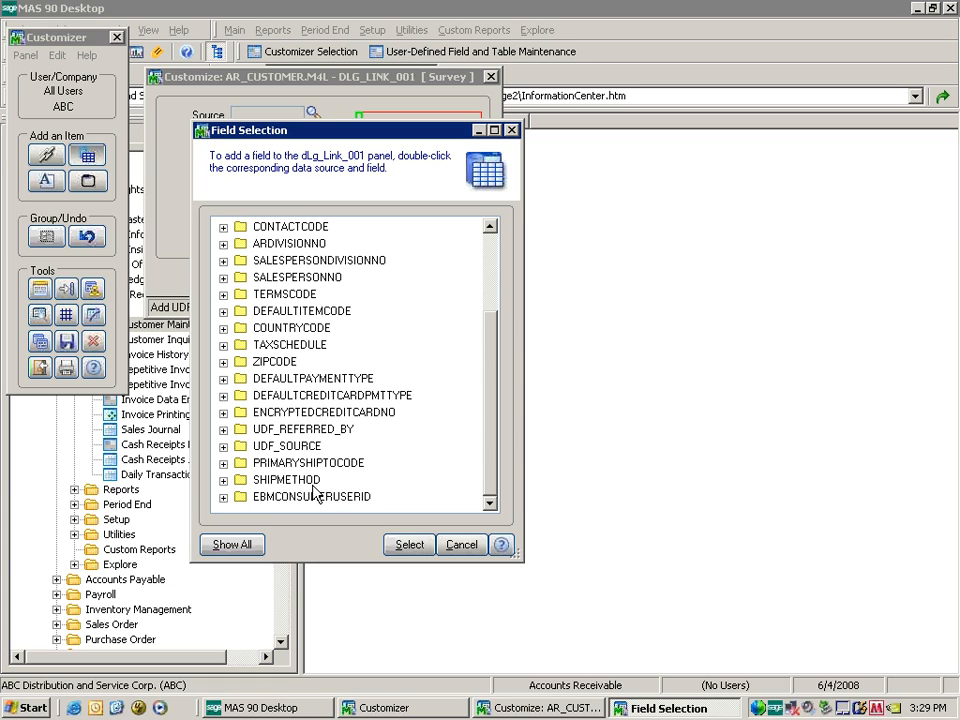
click(224, 448)
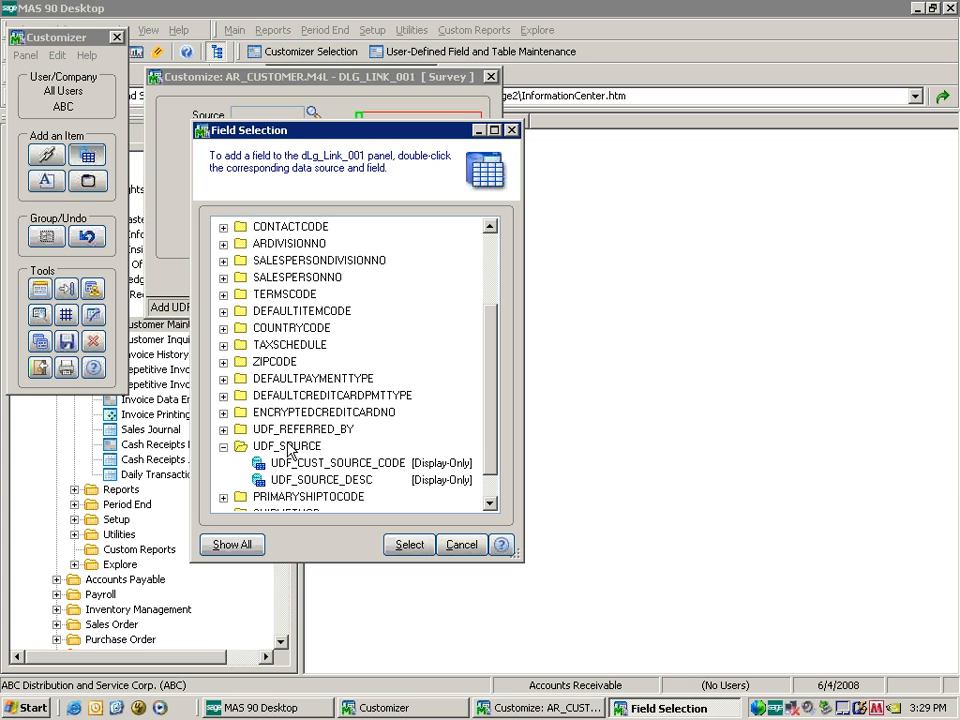
click(318, 482)
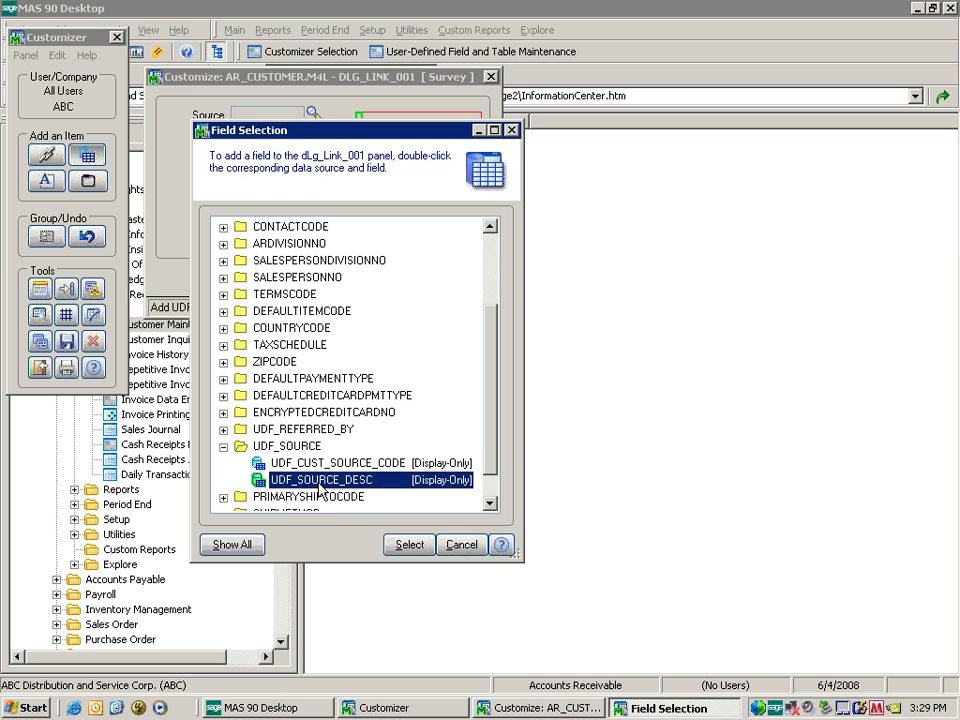
click(408, 545)
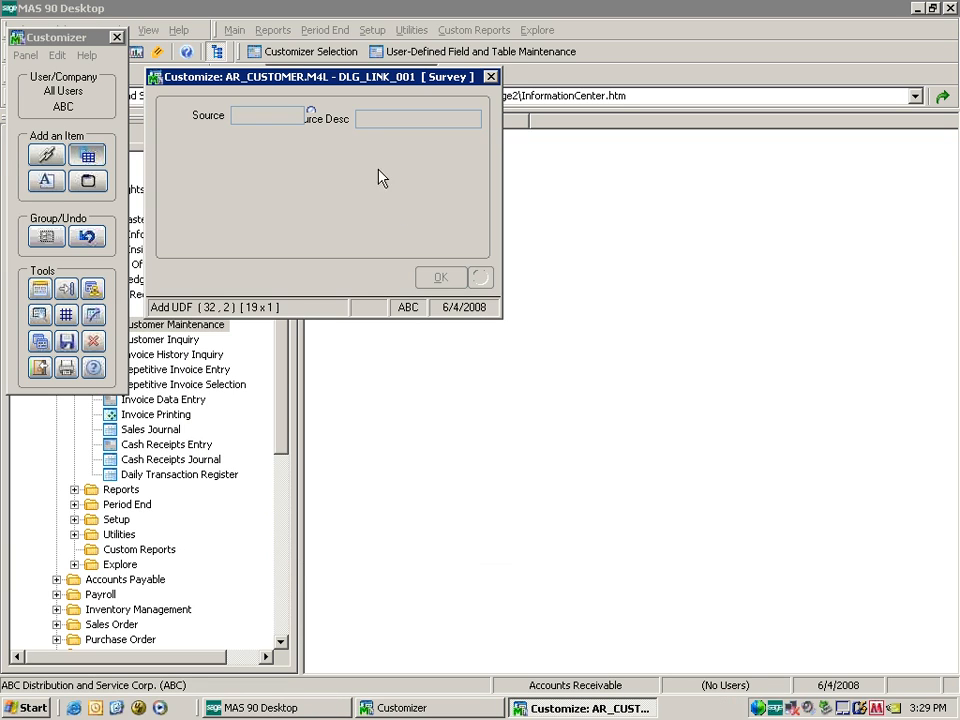
Delete the Source Desc label, confirming the deletion prompts.
click(341, 122)
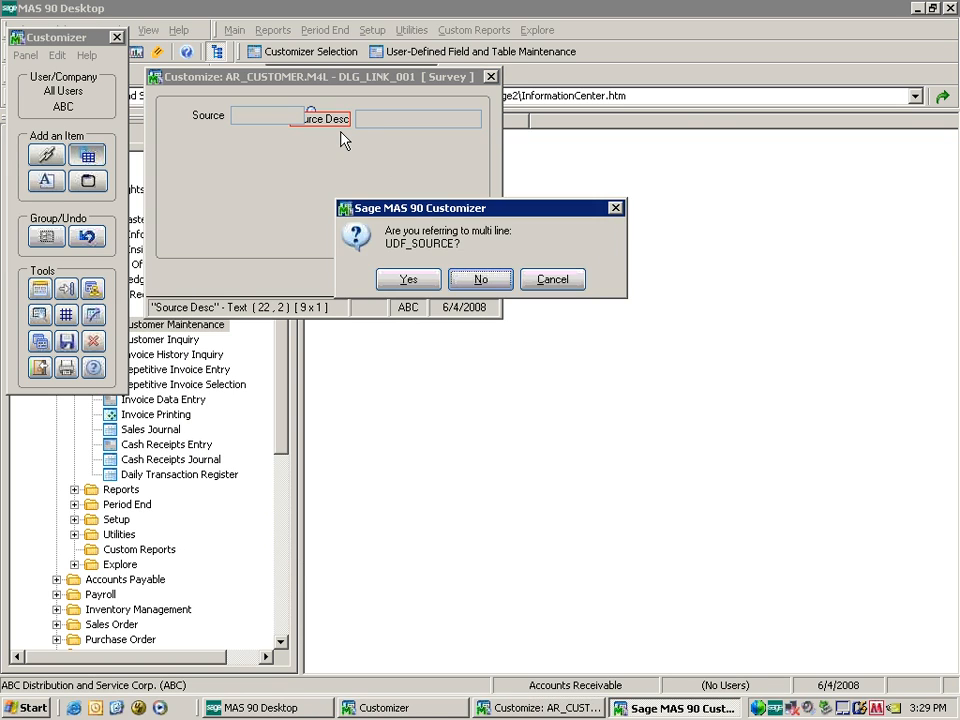
click(481, 279)
click(405, 281)
click(408, 282)
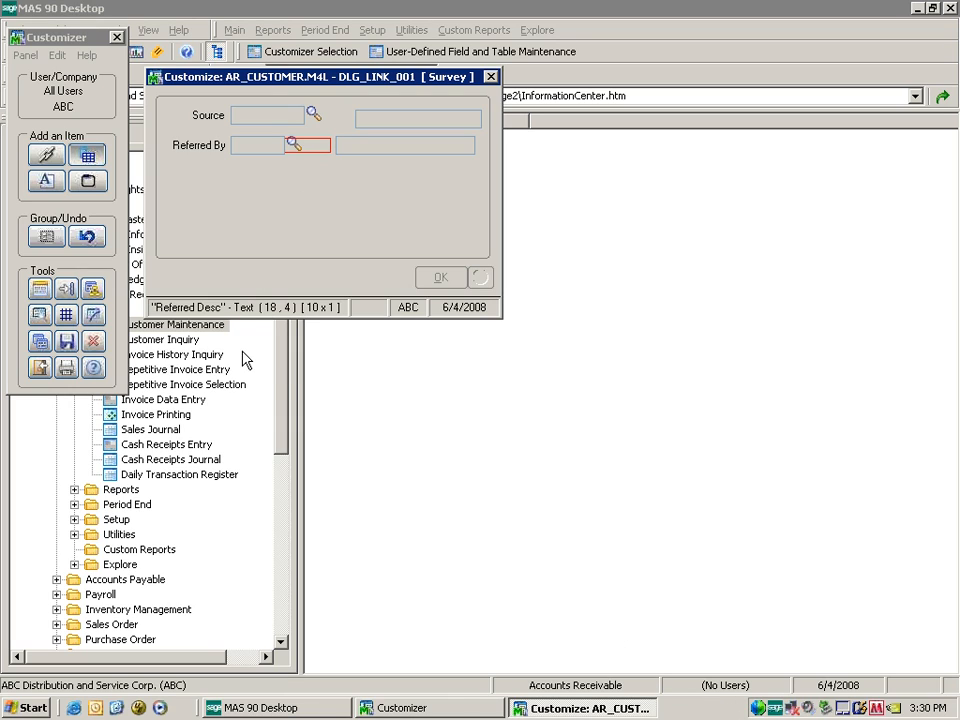
click(88, 158)
Mark out a 19-column, 5-row area below Referred By for the next UDF.
drag(233, 177, 312, 183)
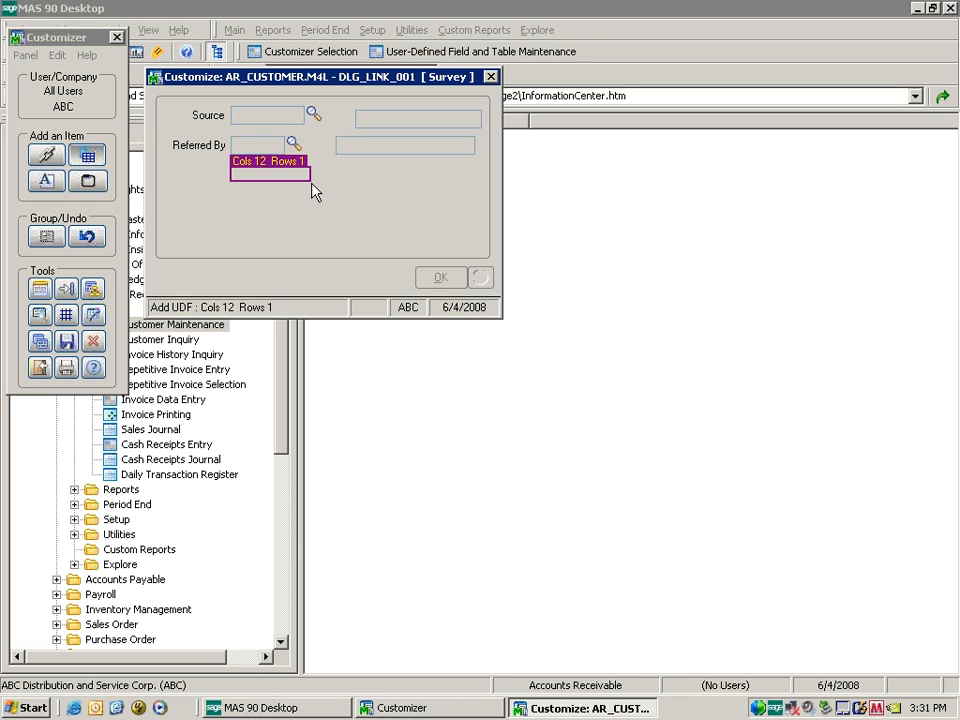
drag(312, 183, 318, 231)
drag(231, 167, 356, 234)
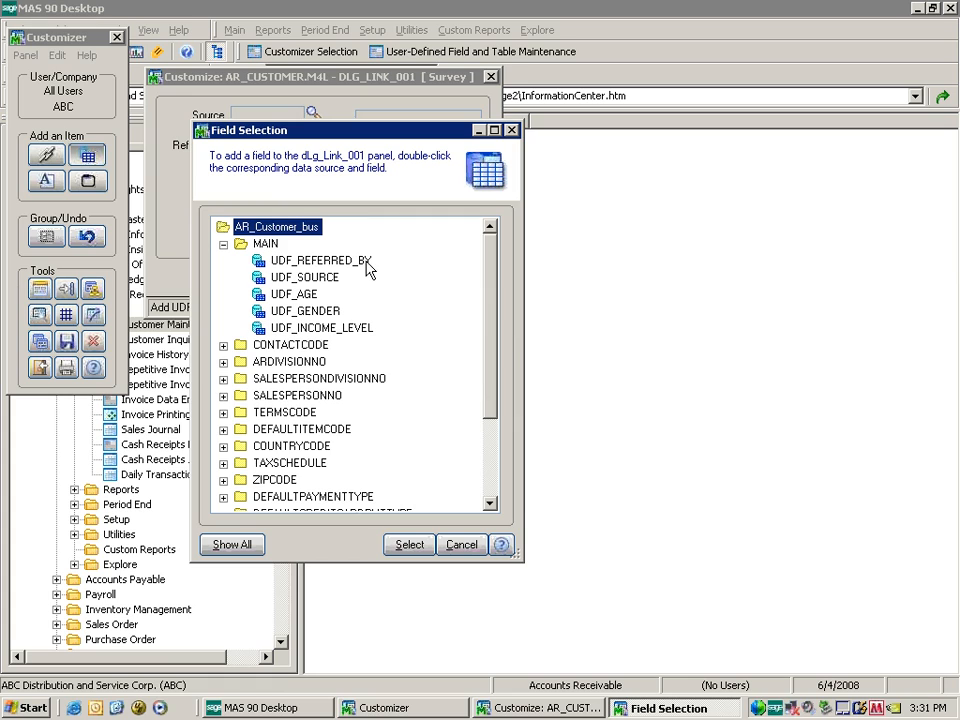
Place UDF_INCOME_LEVEL, Age and Gender on the Survey panel and save the customizations.
click(341, 328)
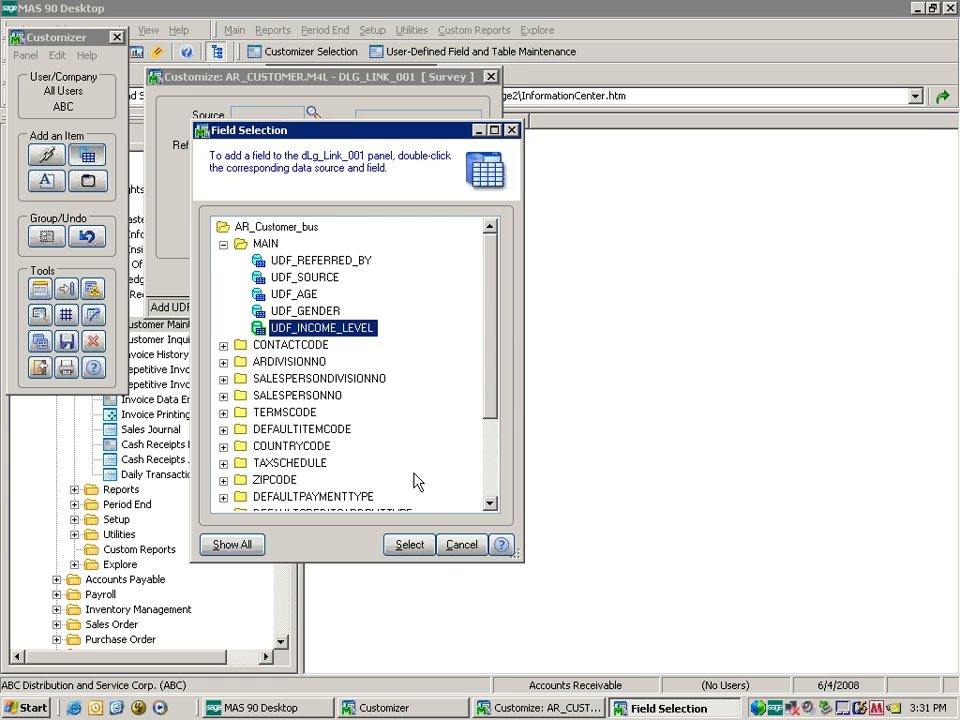
click(413, 547)
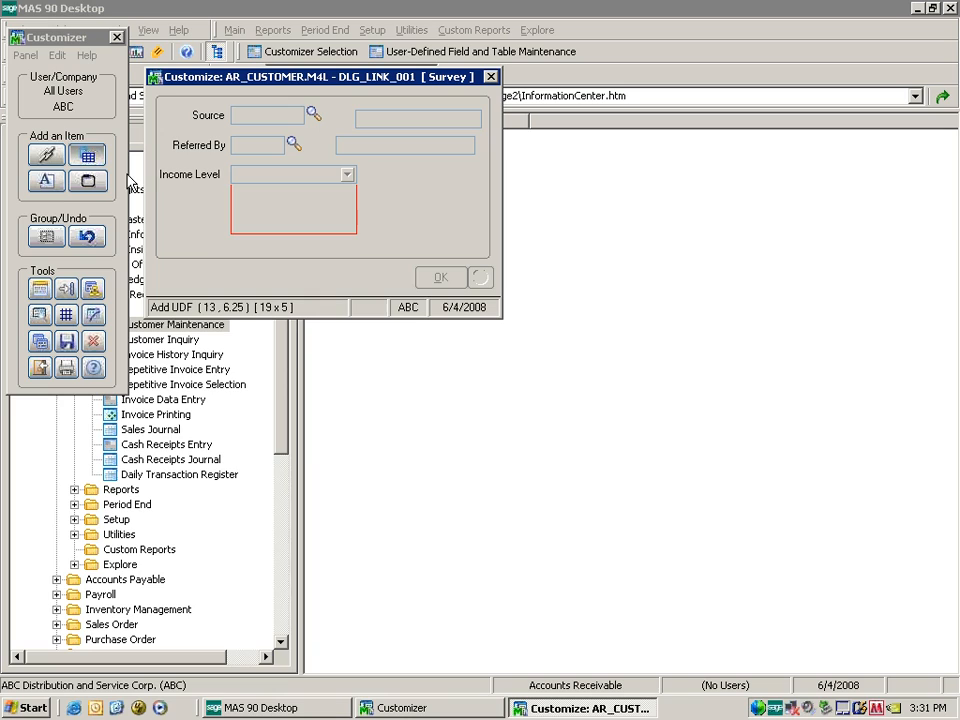
click(224, 200)
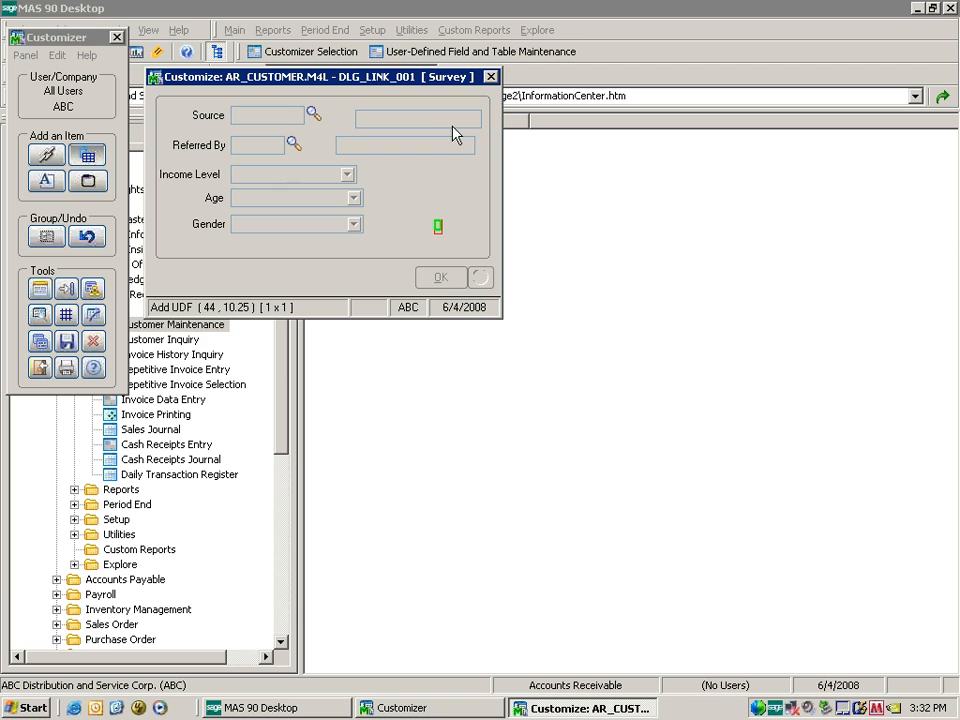
click(490, 76)
click(416, 266)
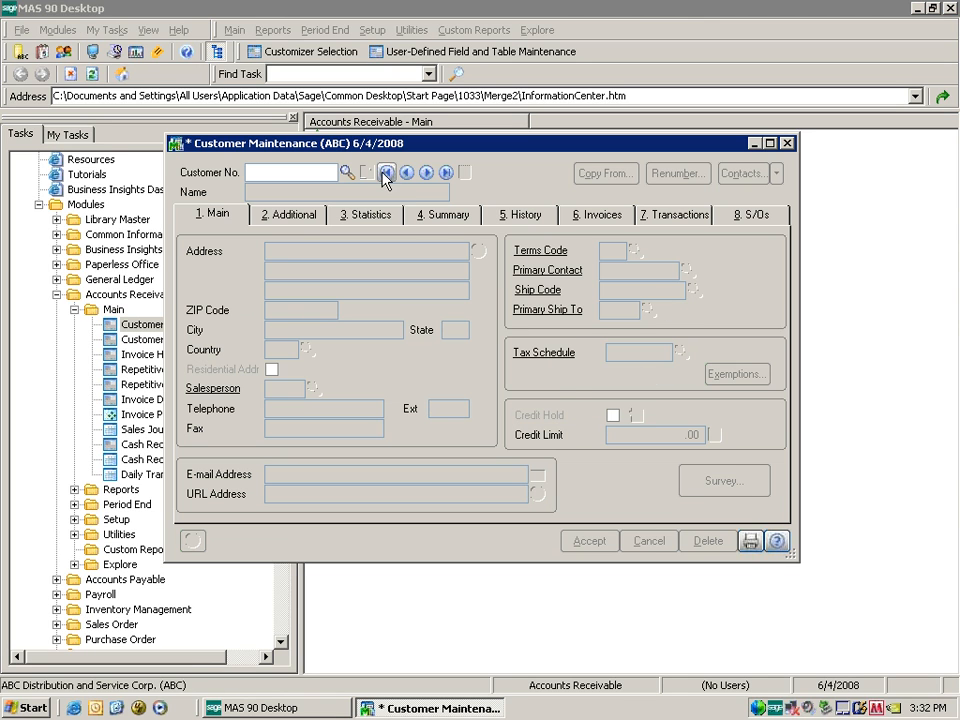
Load the first customer and set survey Source to WEBSITE and Referred By to GOOGLE.
click(385, 176)
click(632, 540)
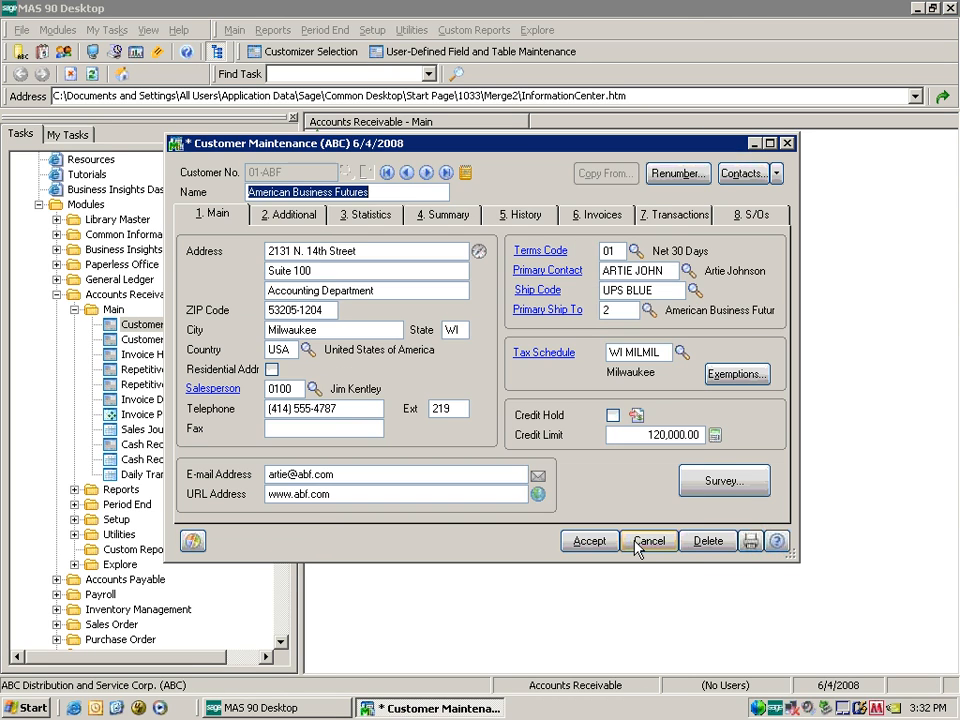
click(724, 482)
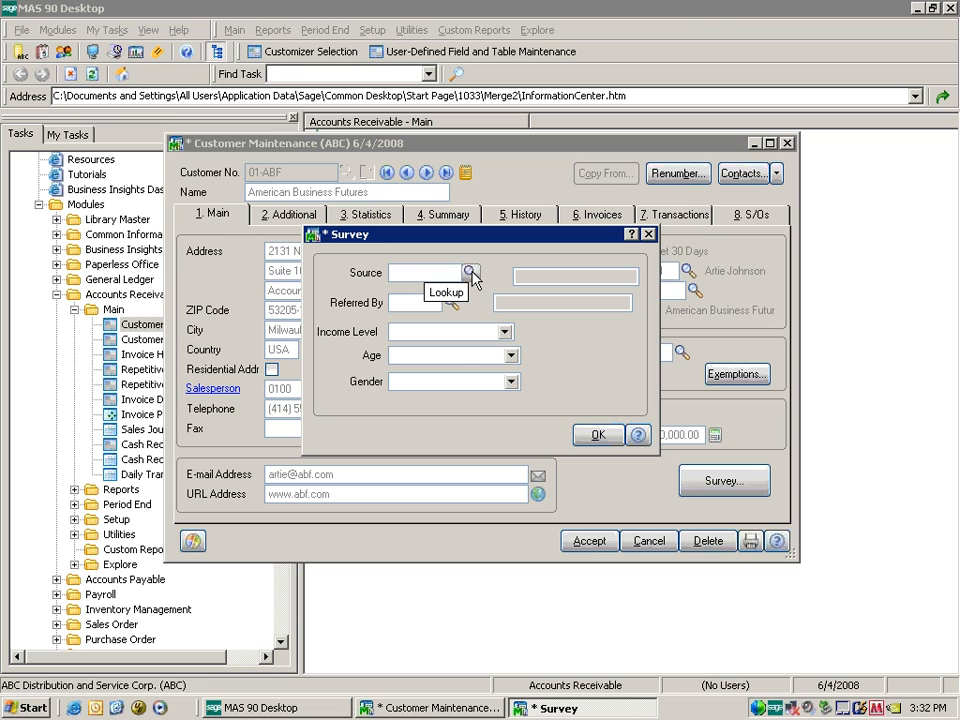
click(470, 273)
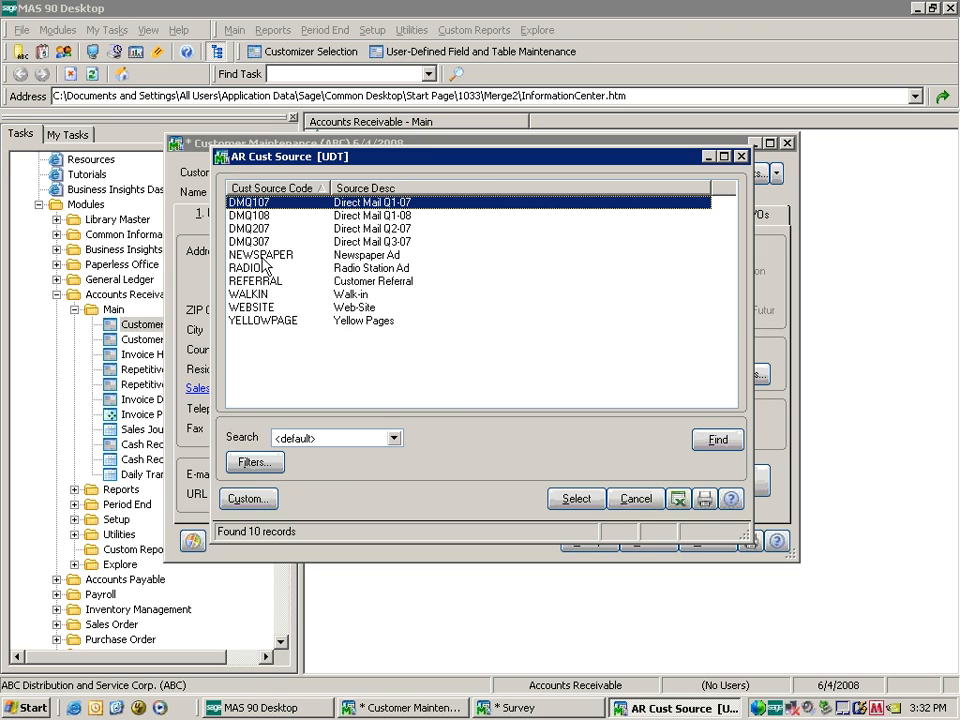
double_click(244, 309)
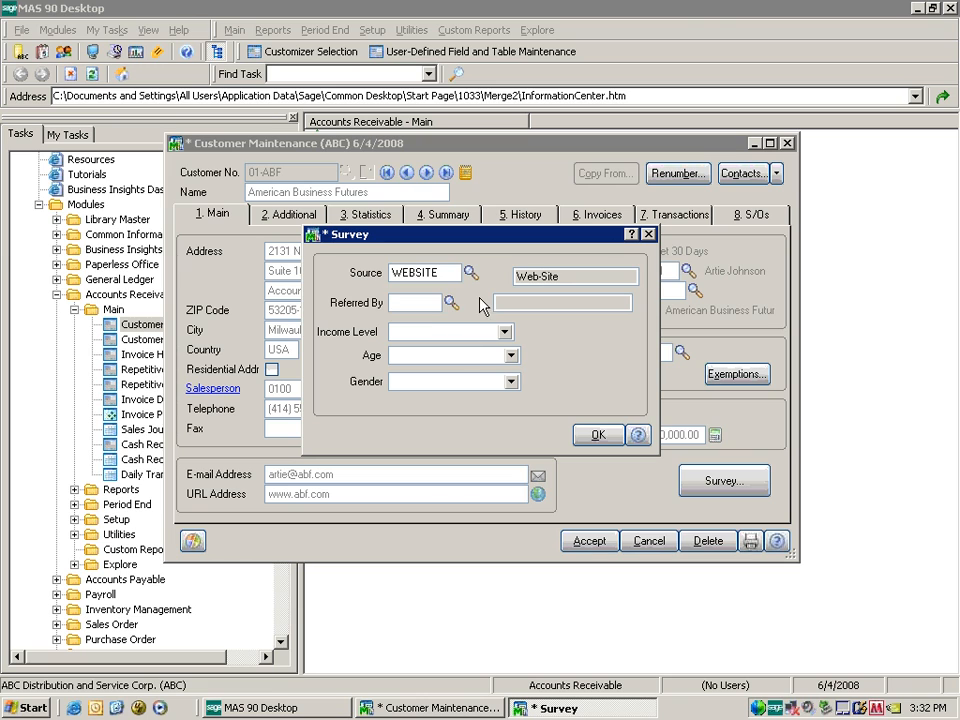
click(451, 302)
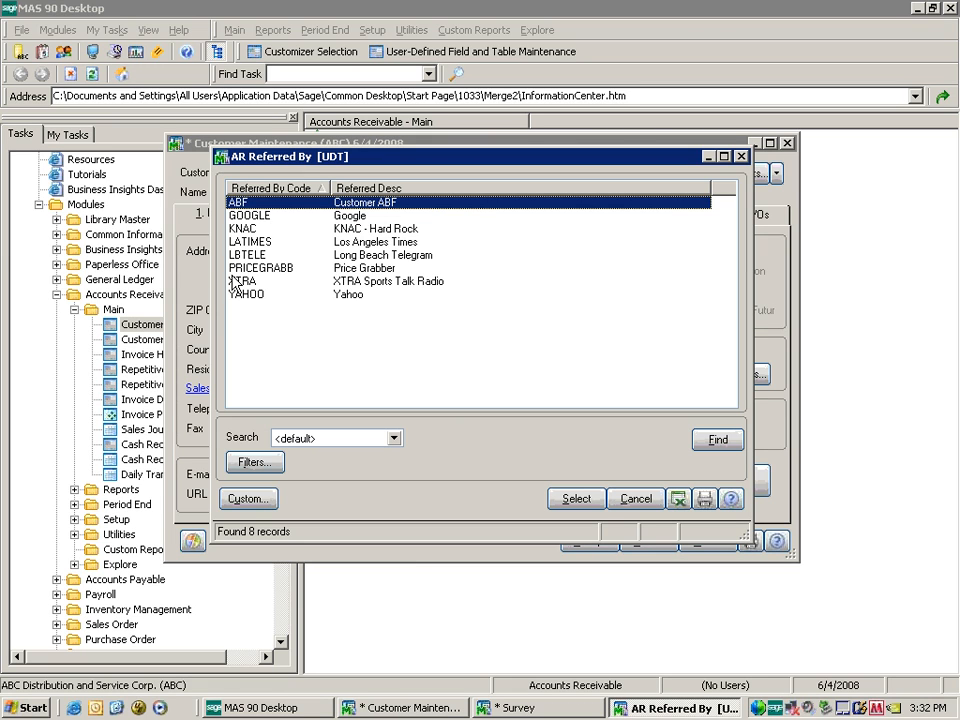
click(250, 217)
double_click(250, 217)
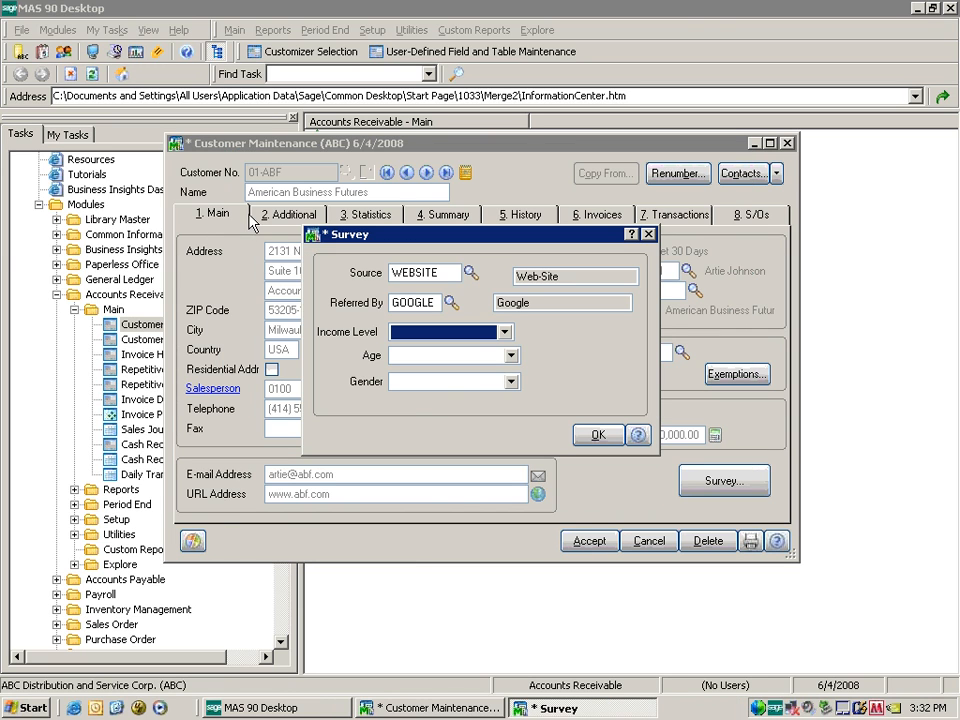
click(505, 333)
scroll(503, 350, down, 1)
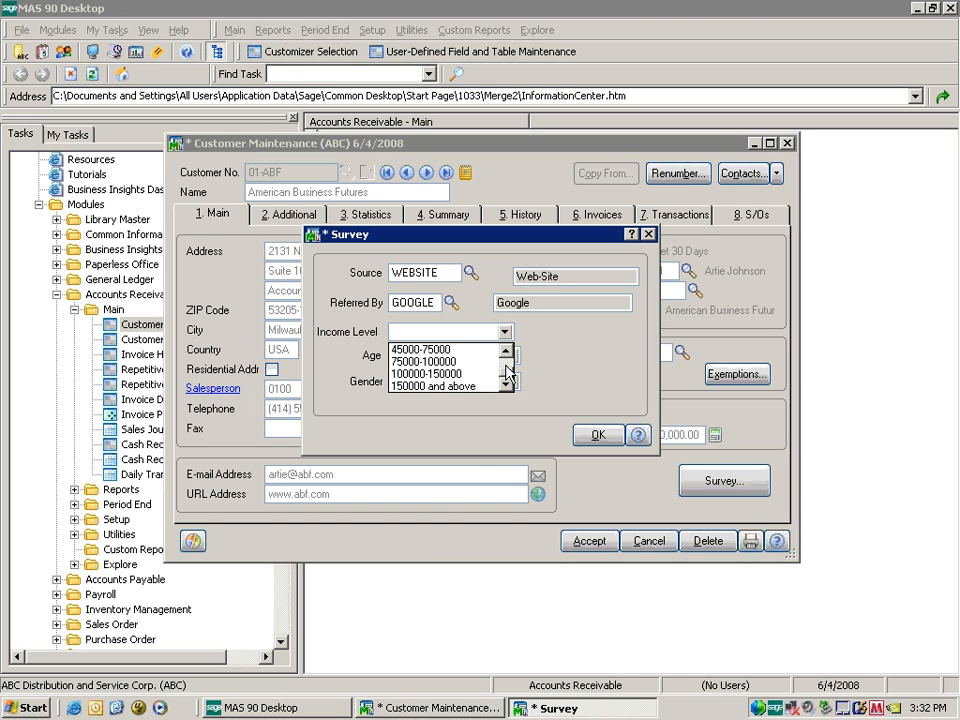
click(450, 360)
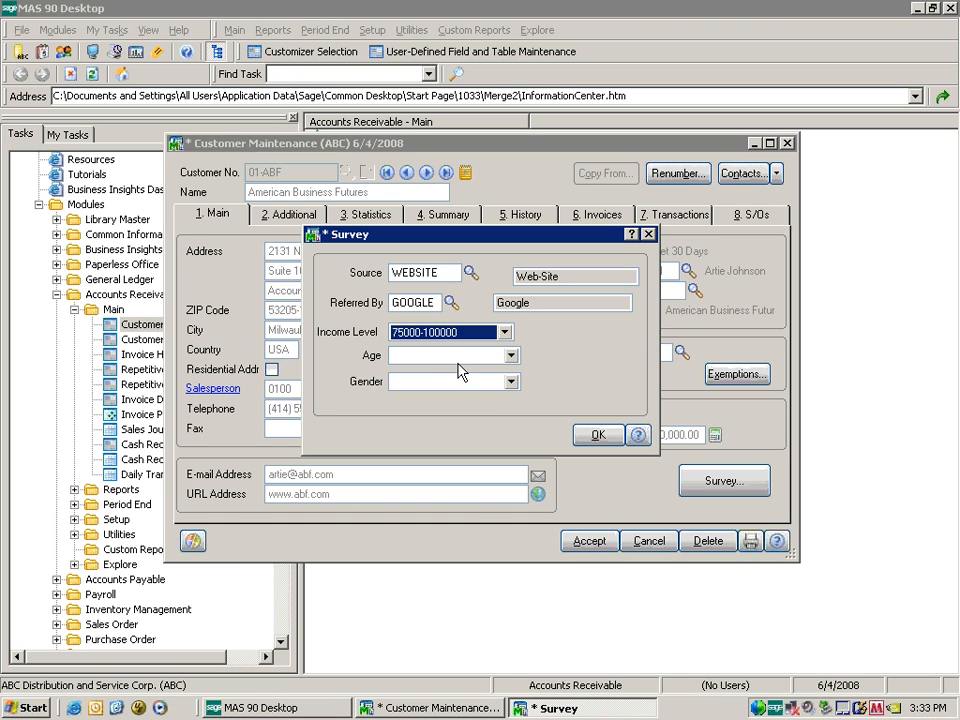
click(511, 355)
click(470, 409)
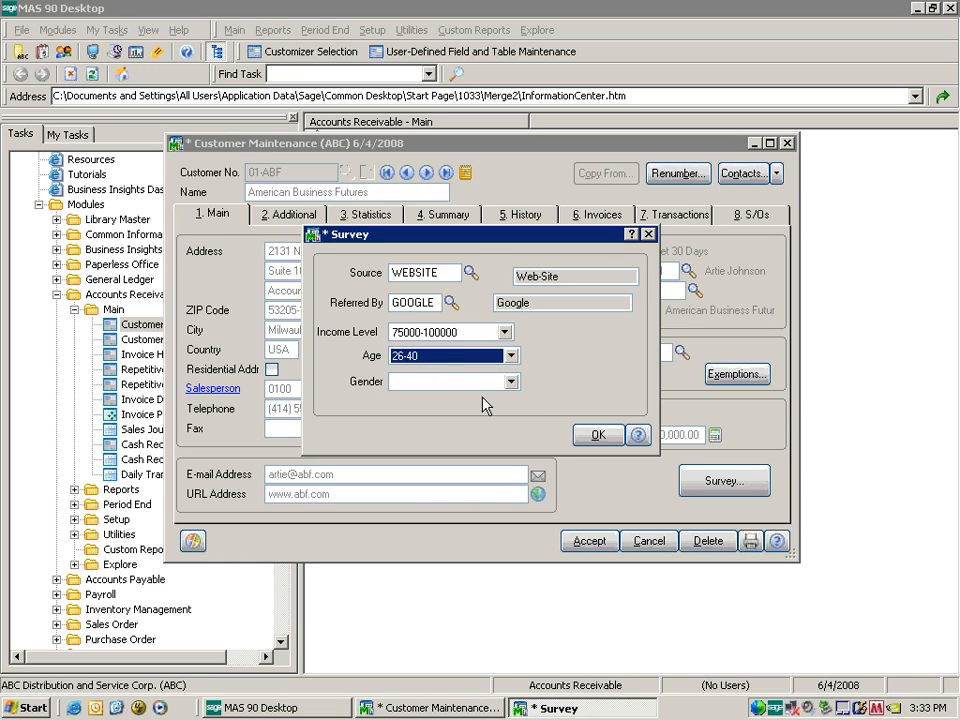
click(511, 381)
click(492, 412)
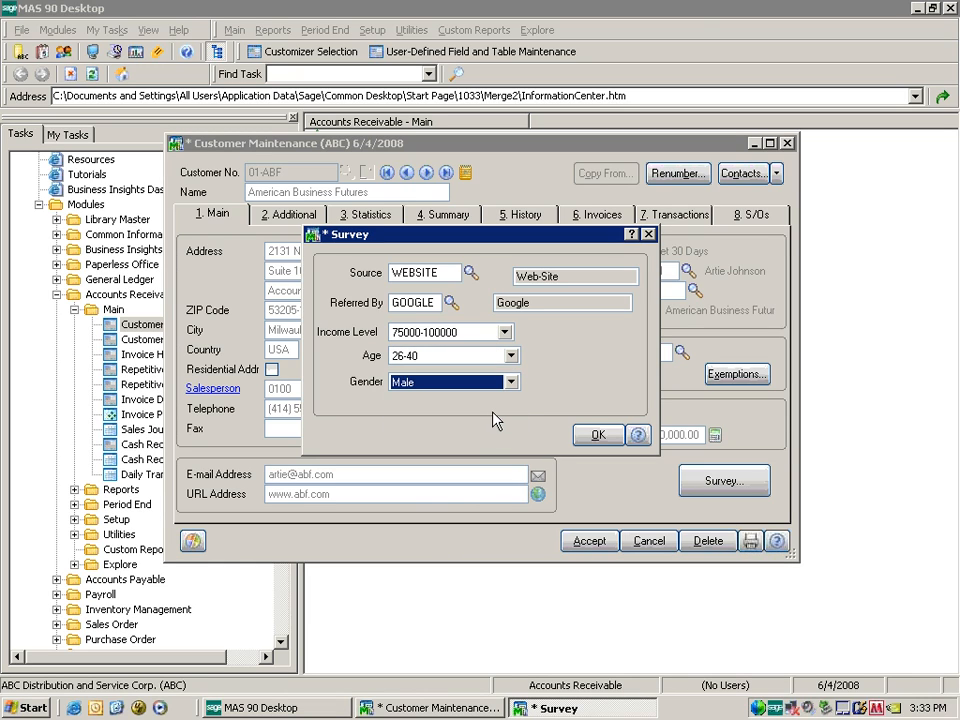
click(605, 434)
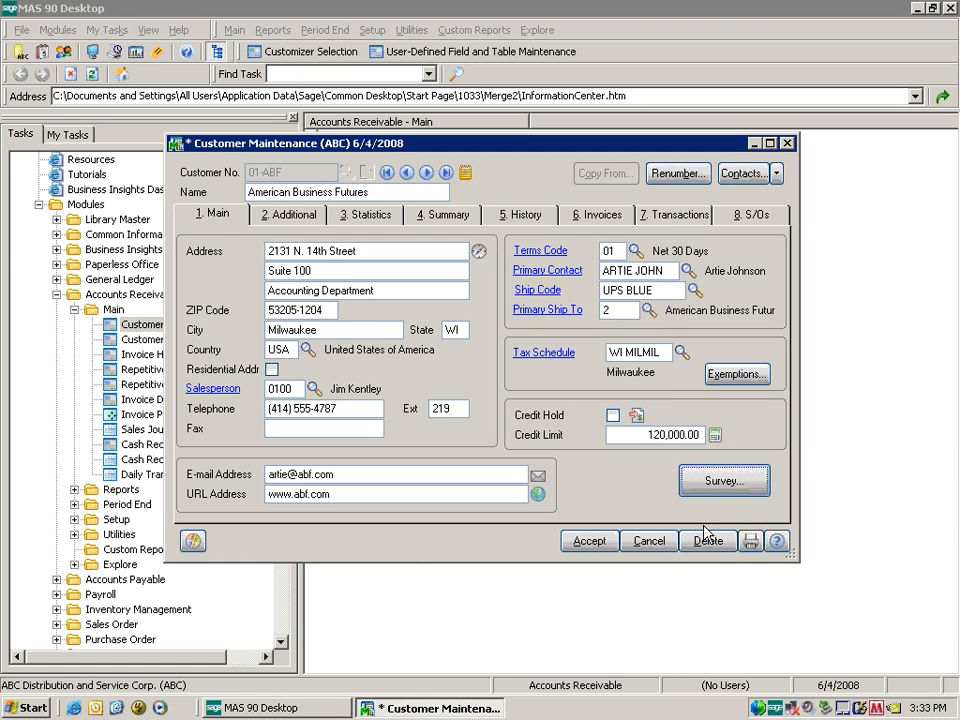
click(624, 490)
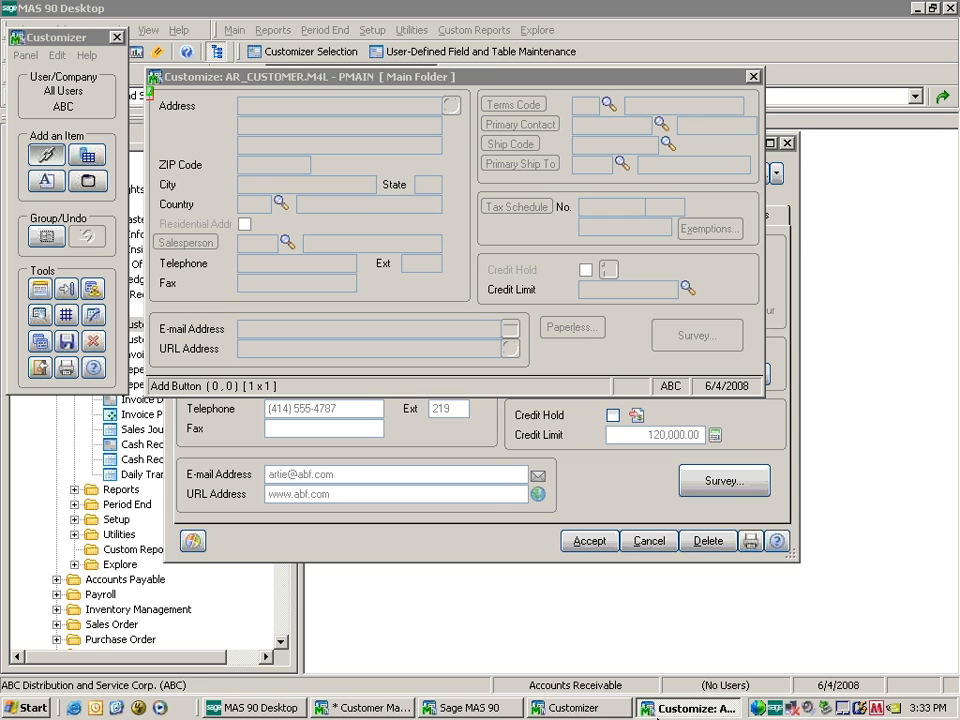
Close the customer record unsaved and jump to the DMAIN panel from the Panel Map's Panels list.
click(398, 707)
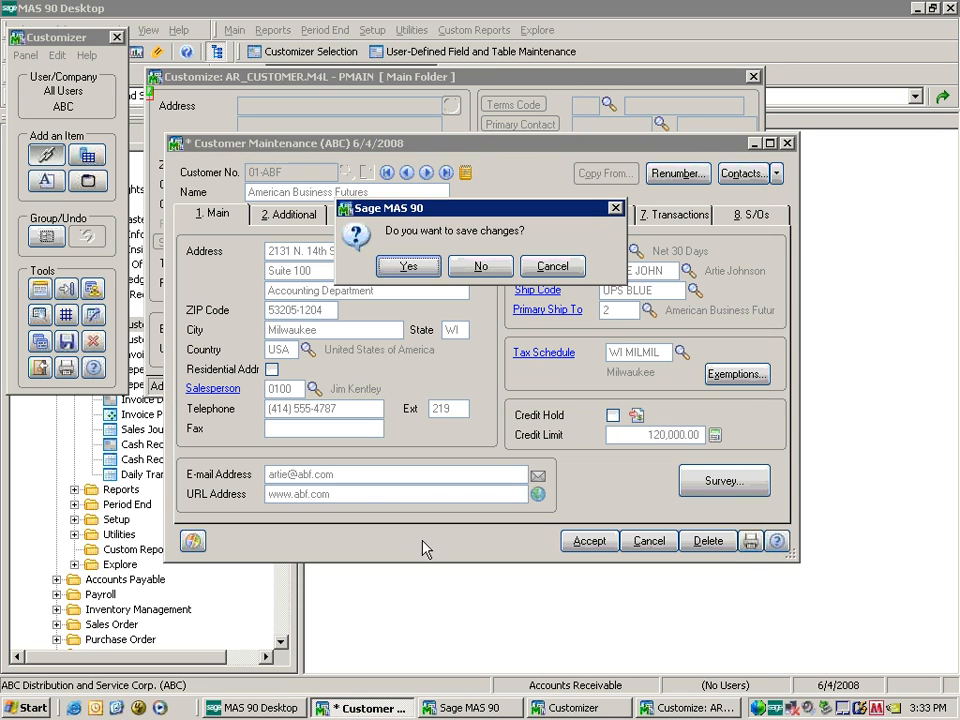
click(484, 210)
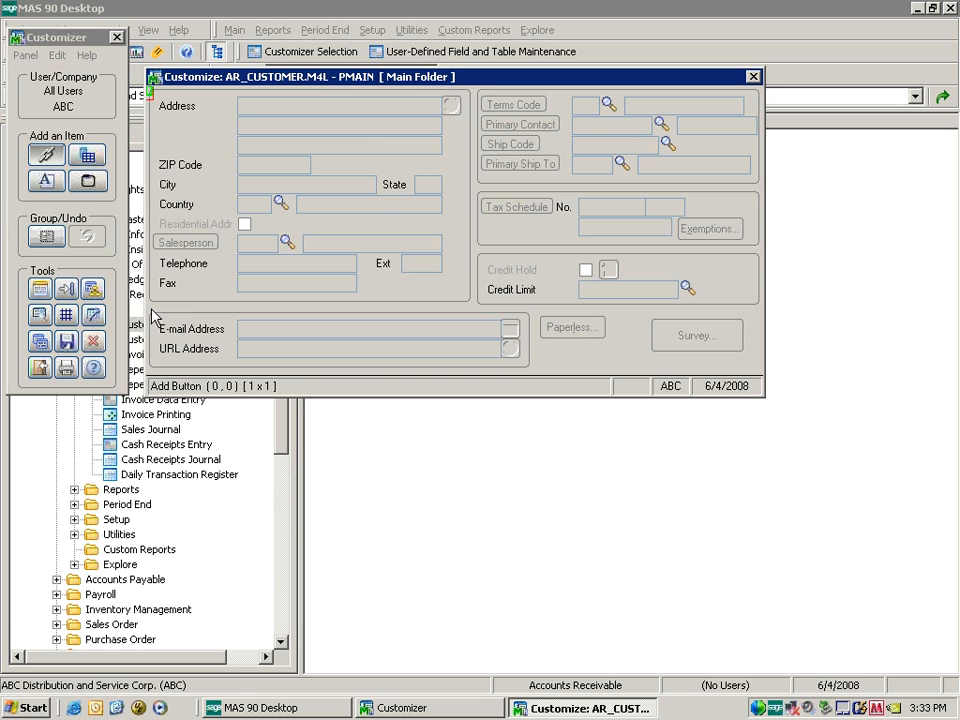
click(96, 292)
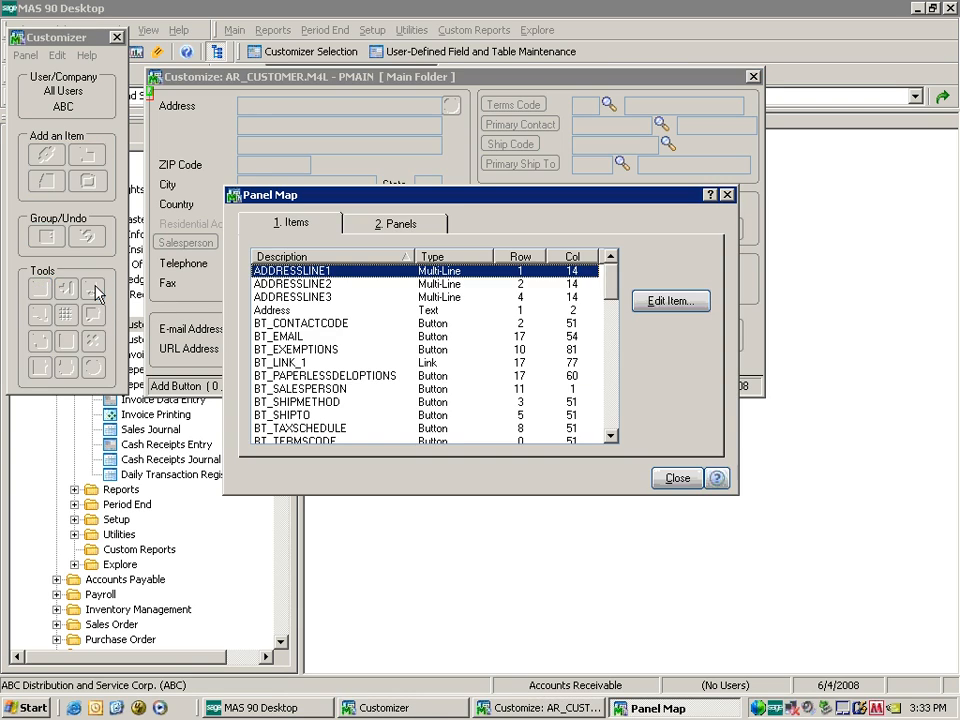
click(428, 228)
click(268, 284)
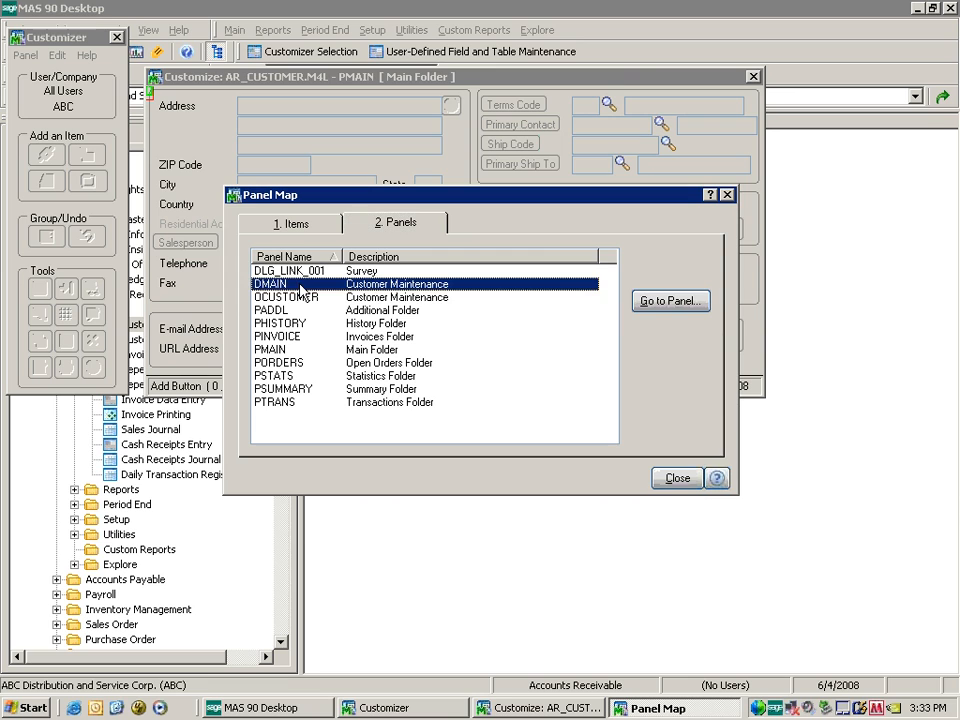
click(665, 302)
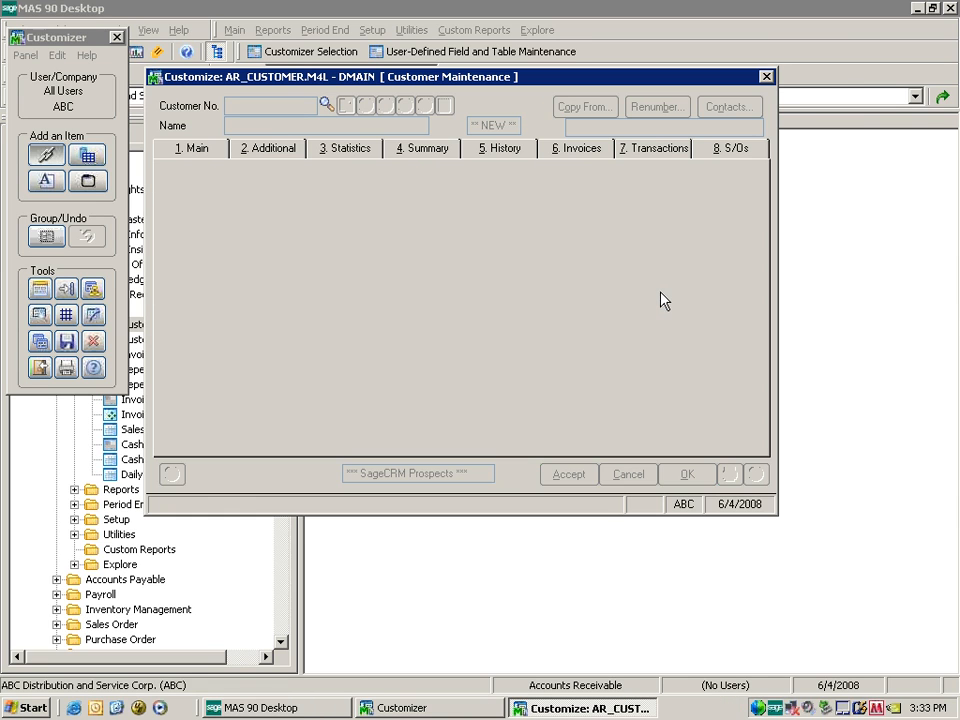
Add a custom folder tab captioned Survey with the default tab width.
double_click(399, 261)
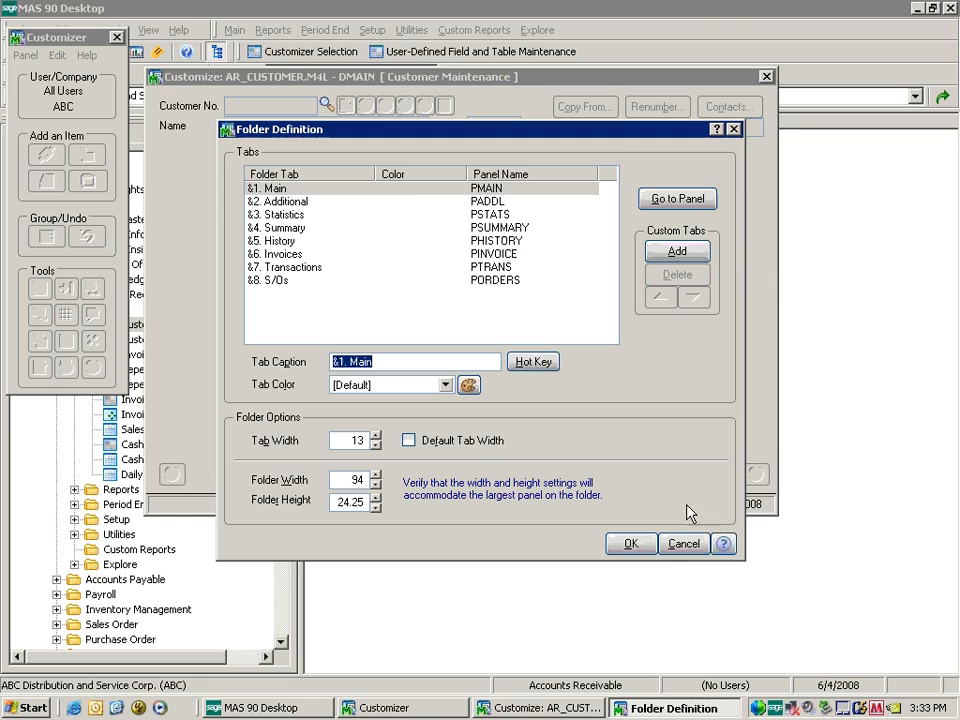
click(682, 544)
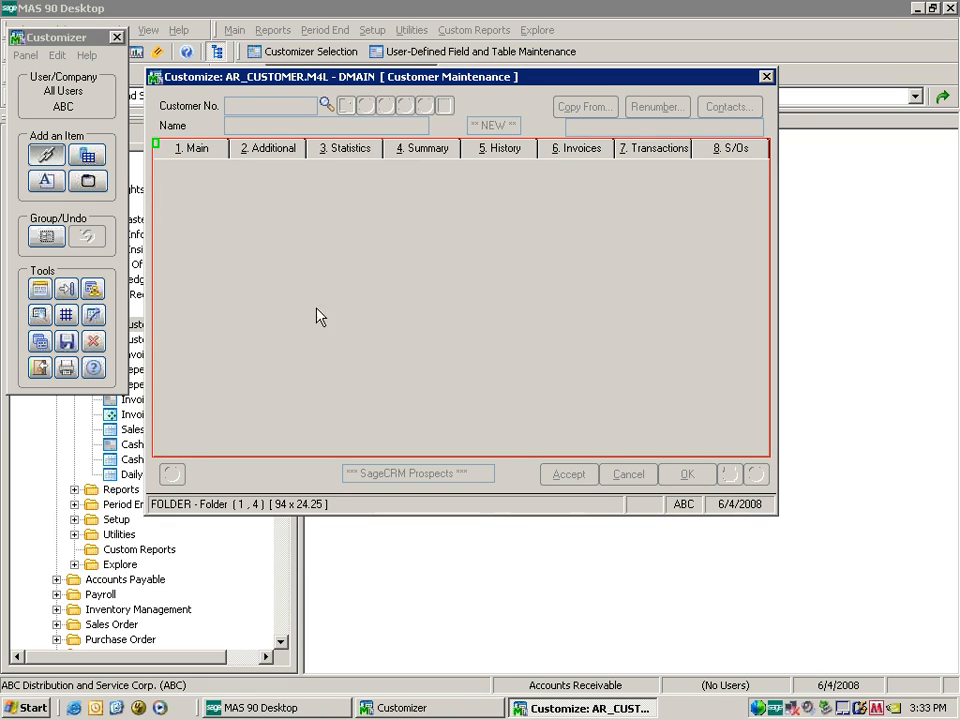
double_click(436, 263)
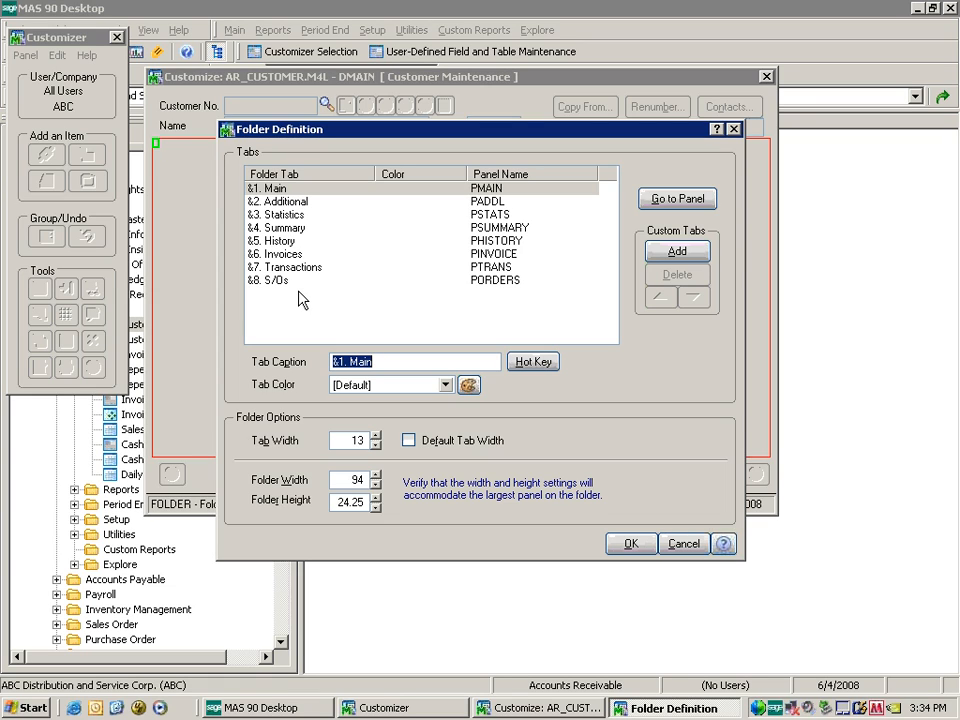
click(685, 256)
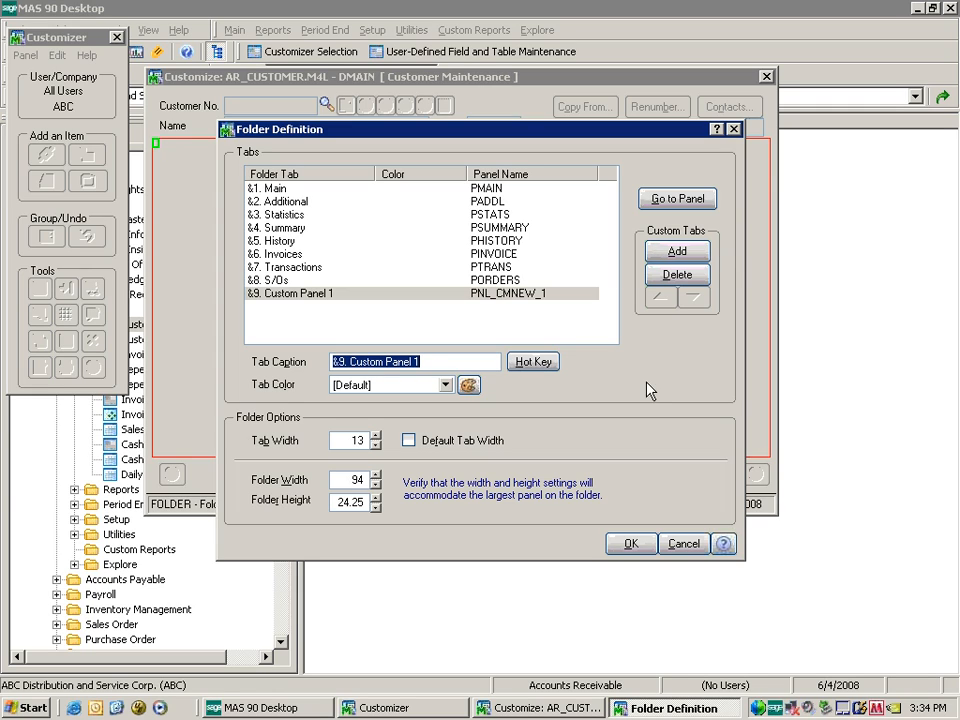
drag(351, 367, 466, 358)
text(Survey)
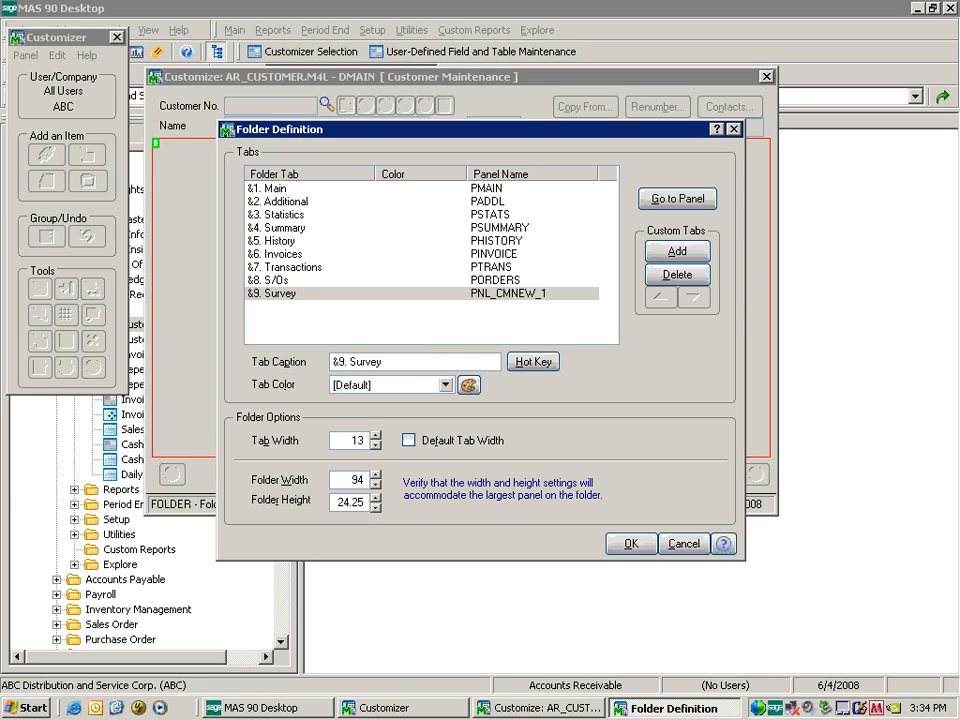
key(Tab)
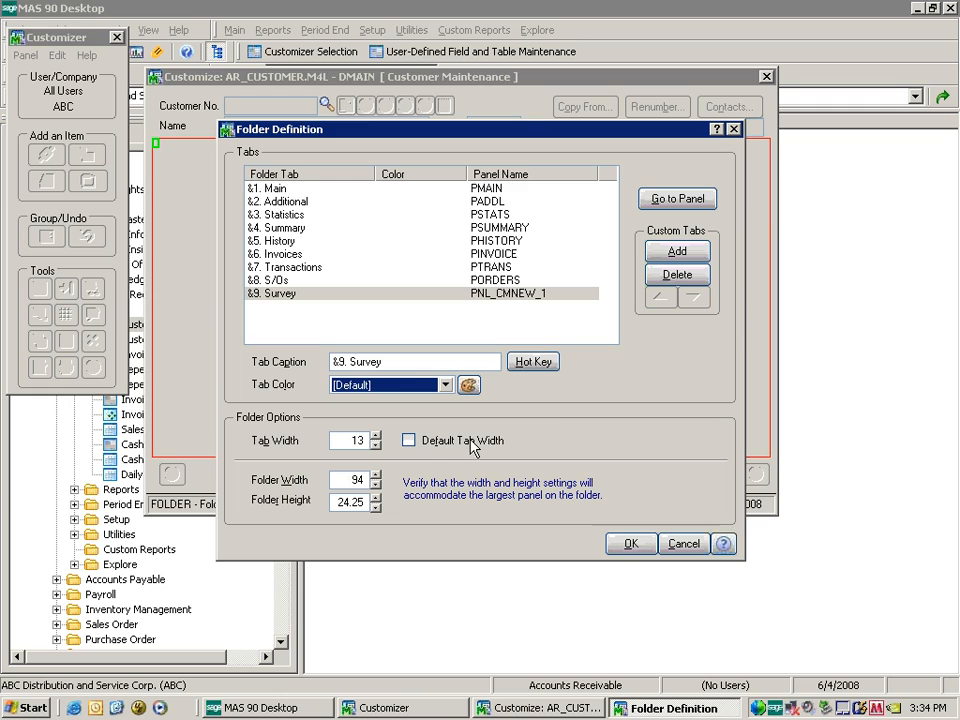
click(408, 441)
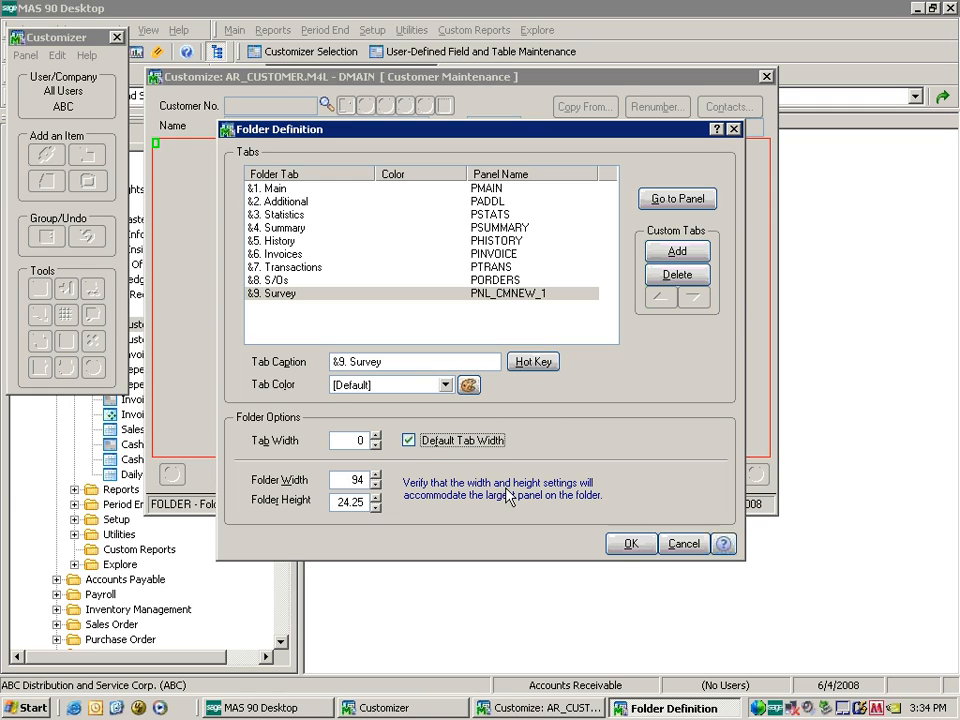
click(626, 543)
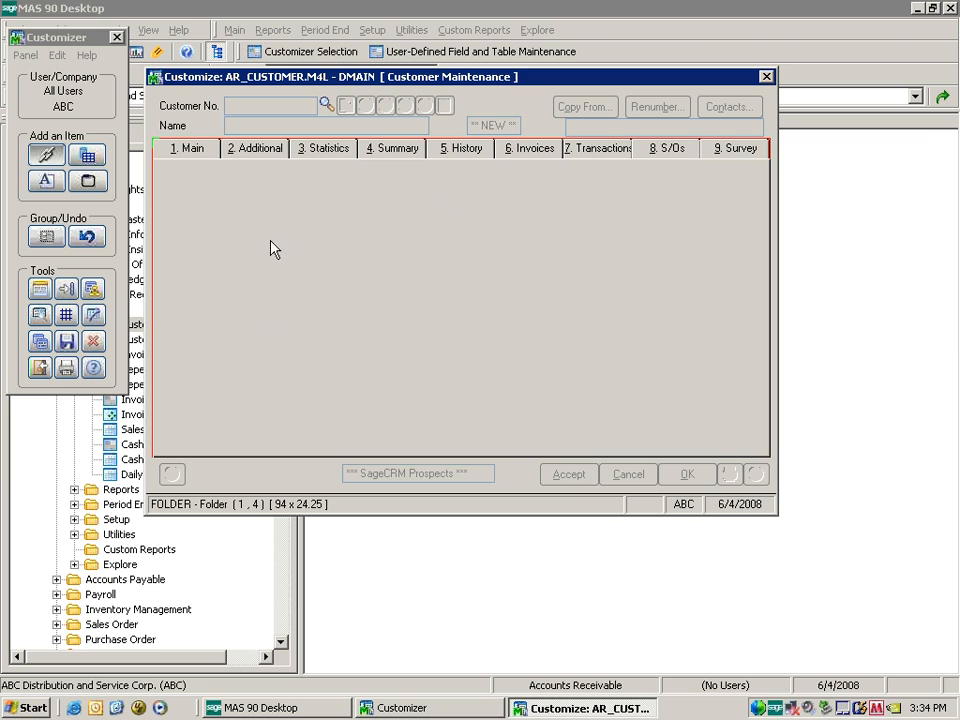
Set the Survey tab's colour to Yellow.
double_click(455, 278)
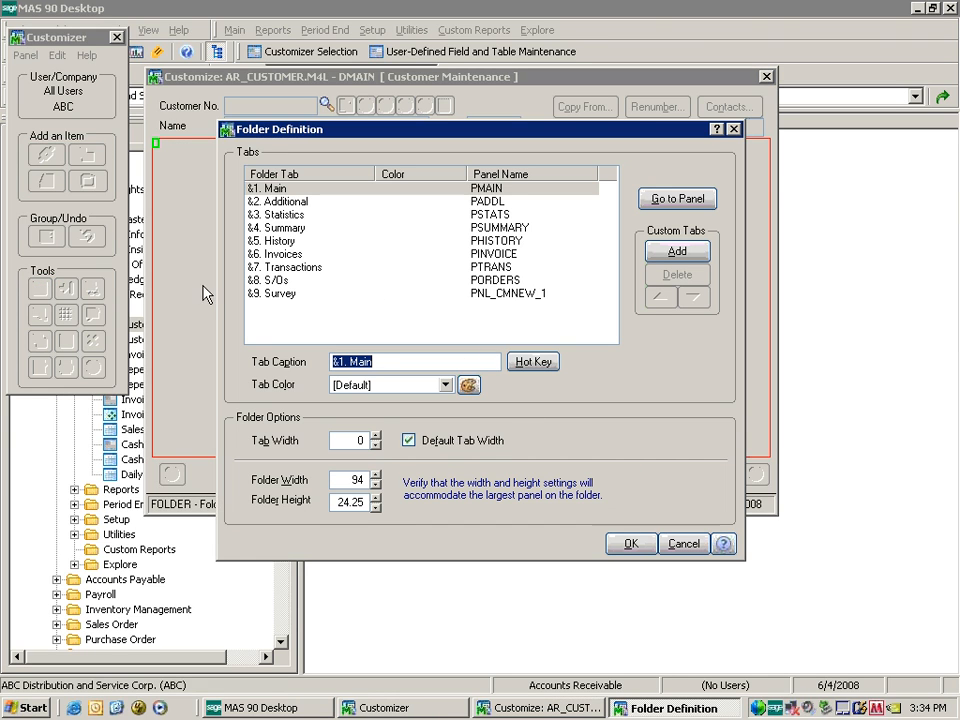
click(332, 293)
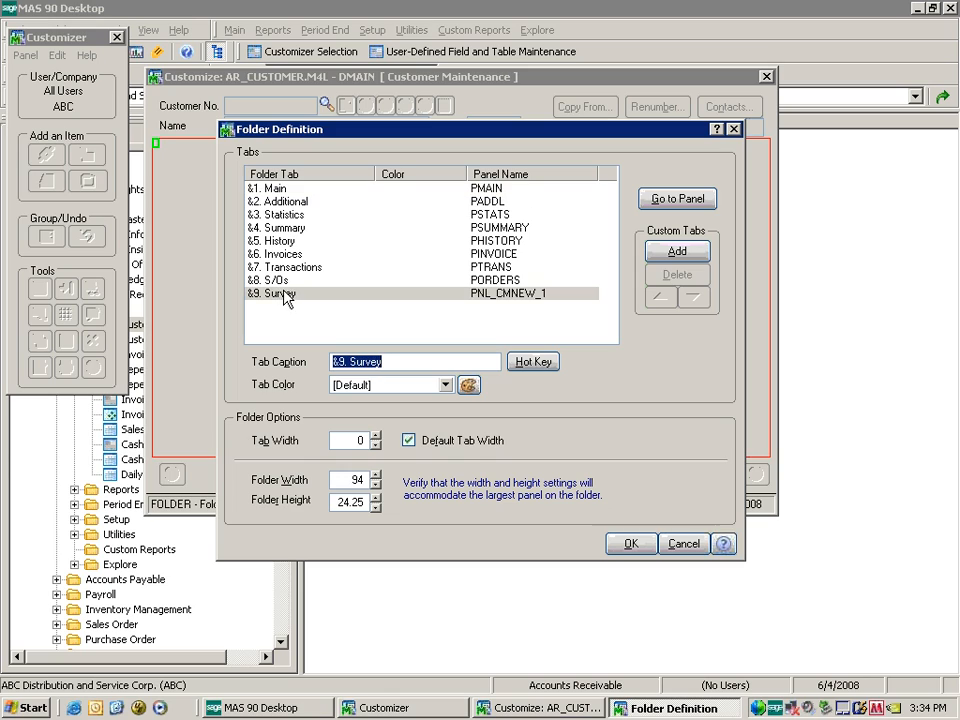
click(445, 386)
click(408, 494)
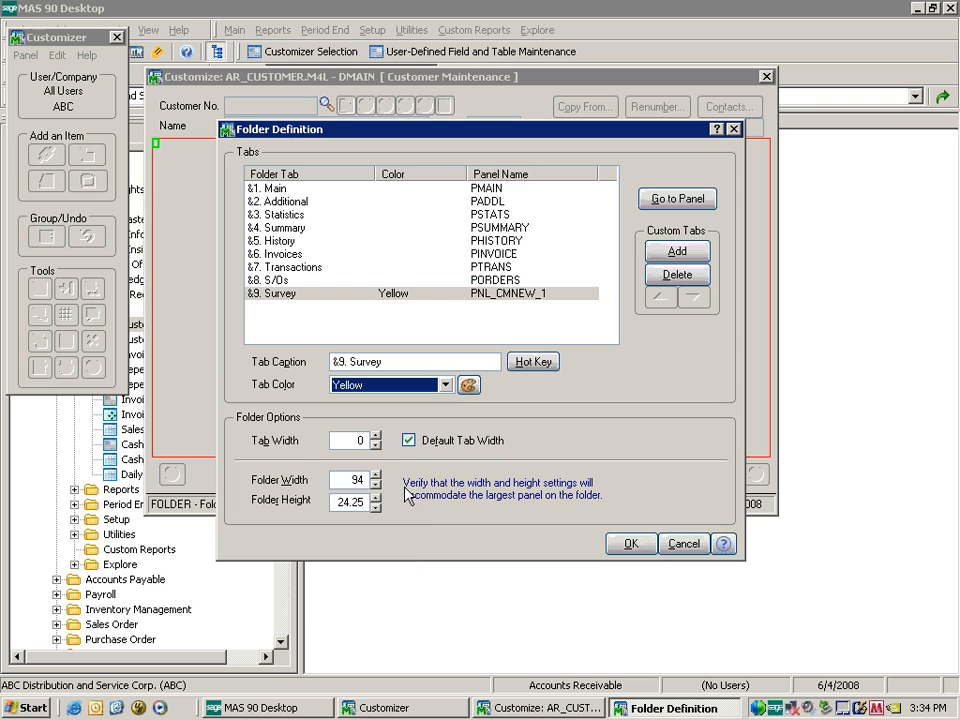
Apply the yellow colour, go to the 9. Survey tab's panel, and save the customizations.
click(630, 544)
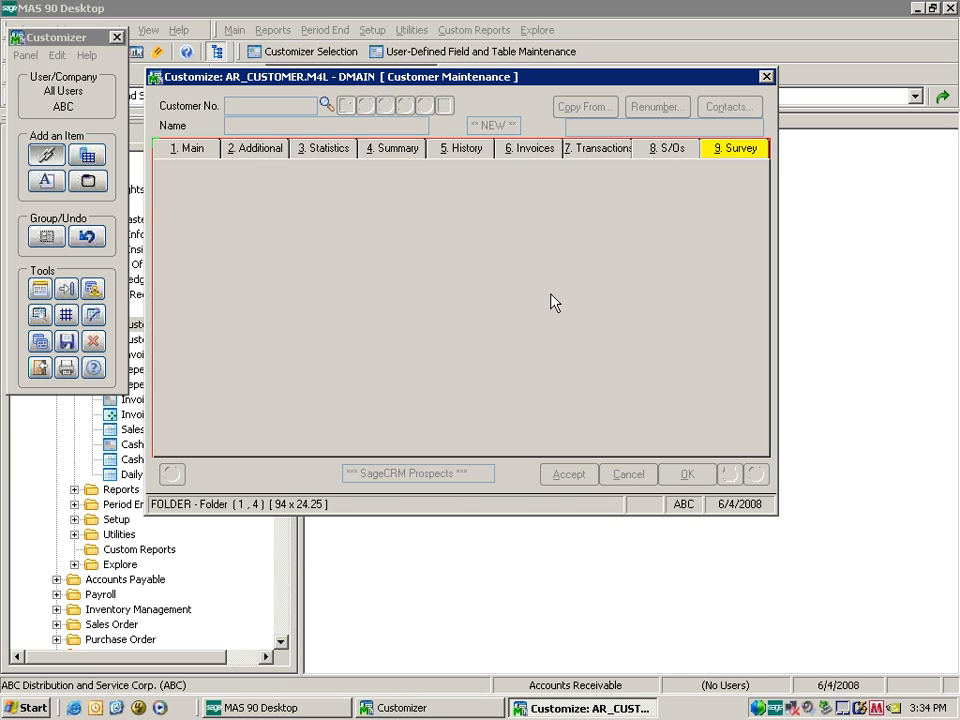
double_click(445, 285)
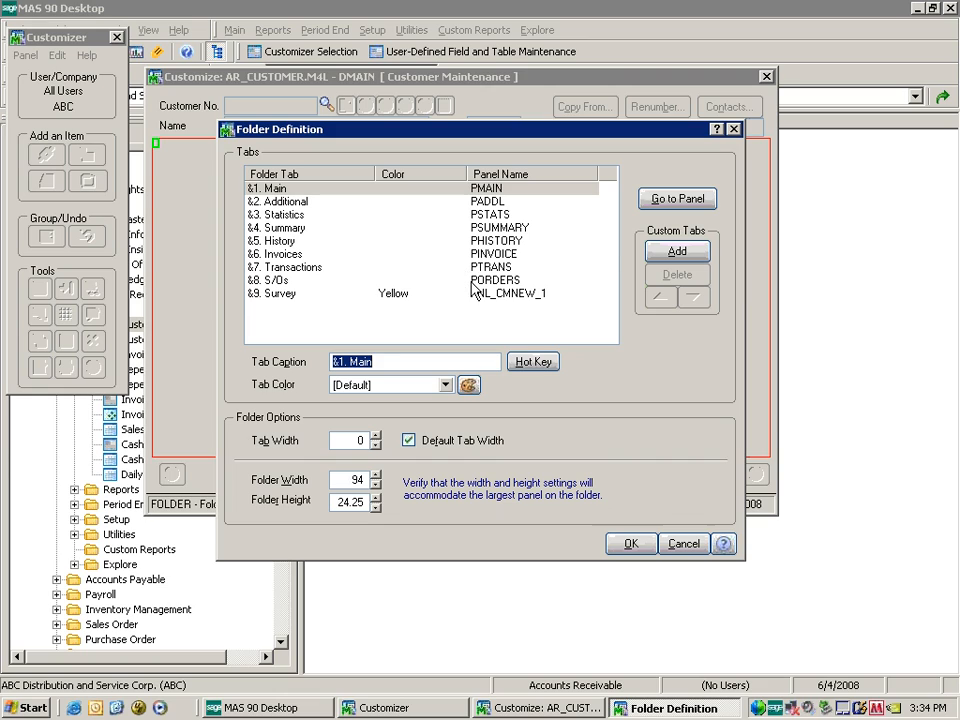
click(500, 294)
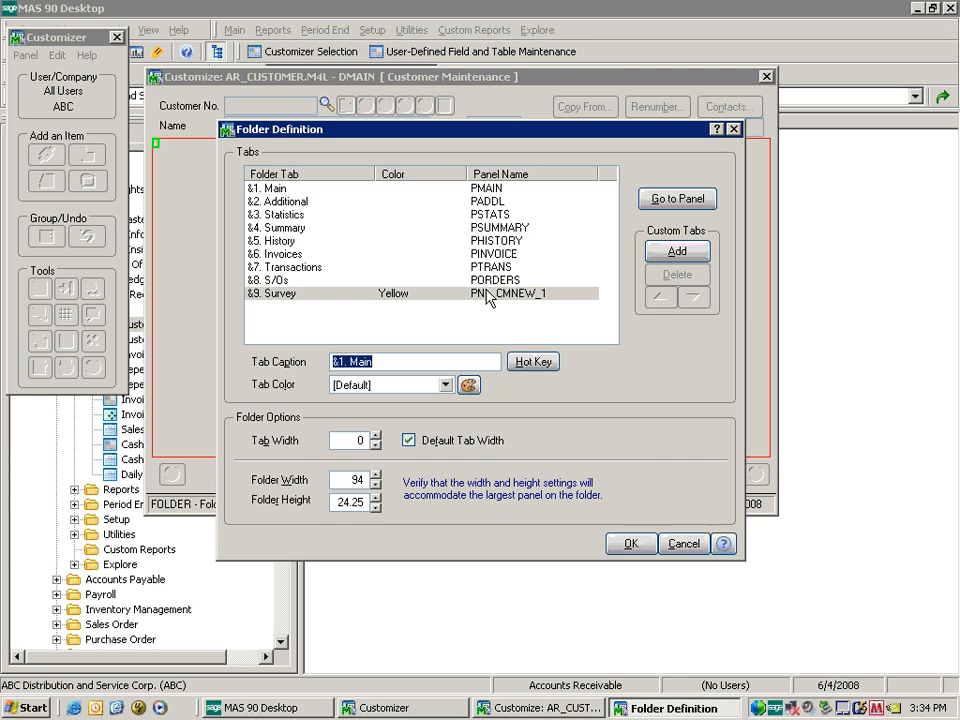
click(677, 200)
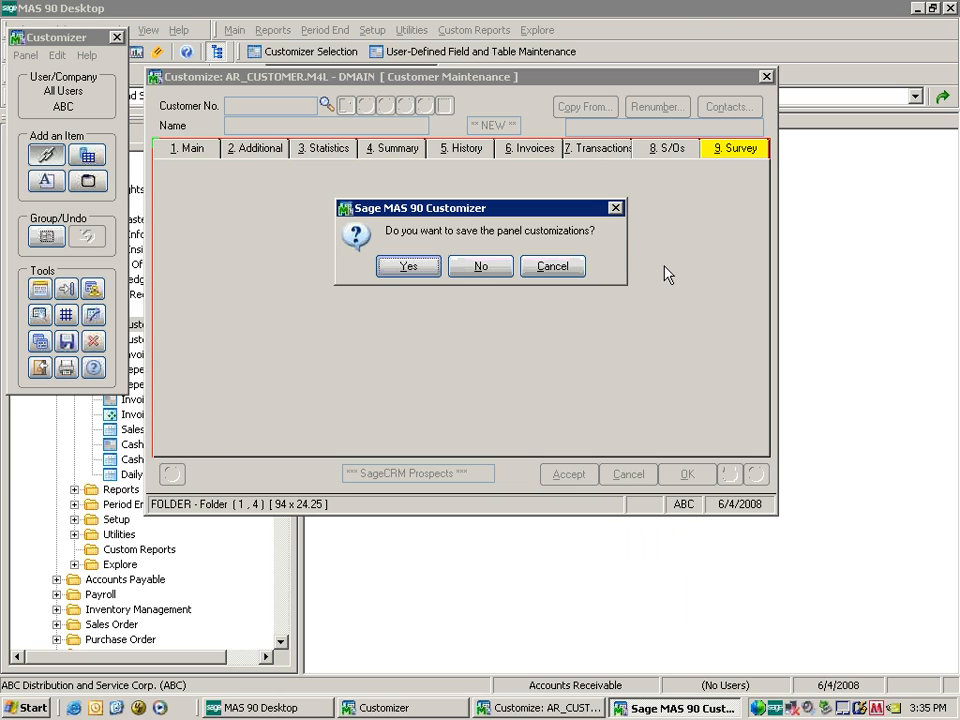
click(412, 268)
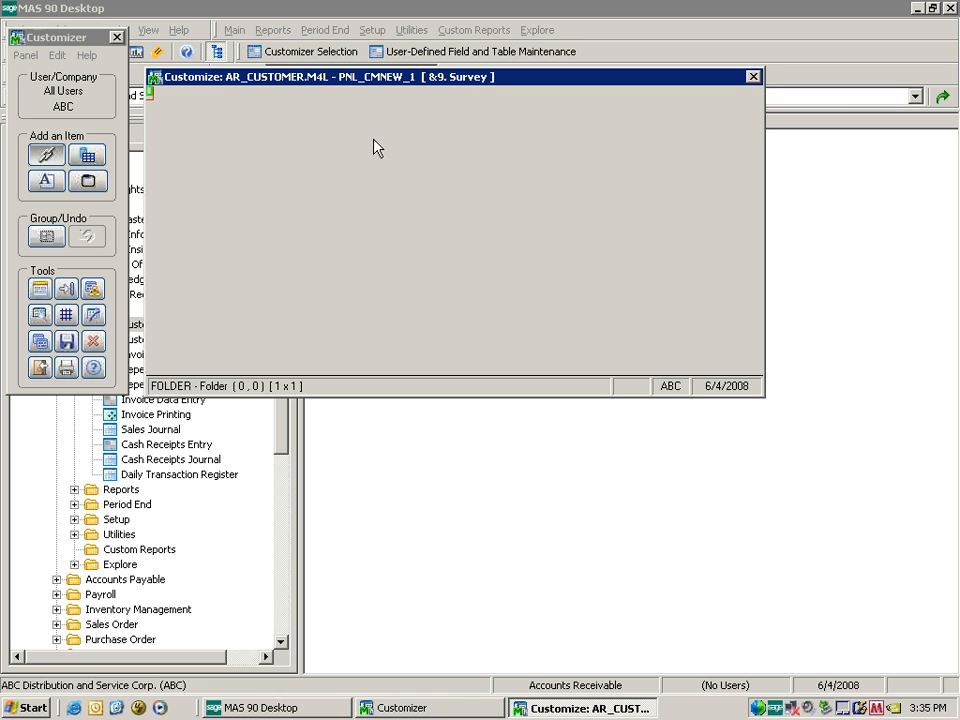
Place the UDF_SOURCE and UDF_SOURCE_DESC fields on the Survey tab panel.
click(88, 155)
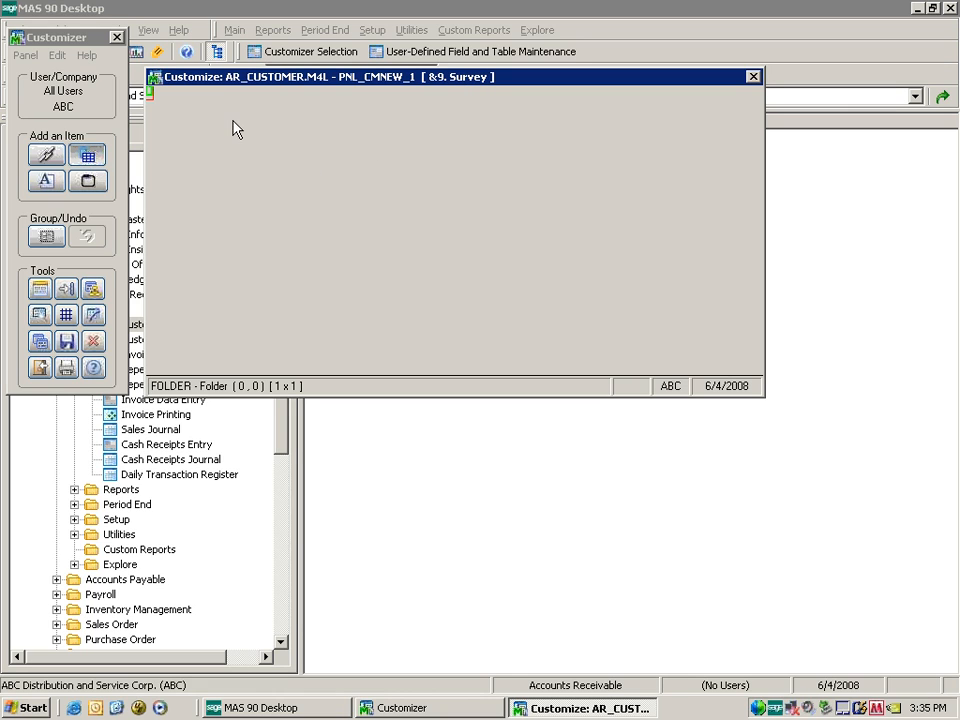
drag(231, 107, 338, 143)
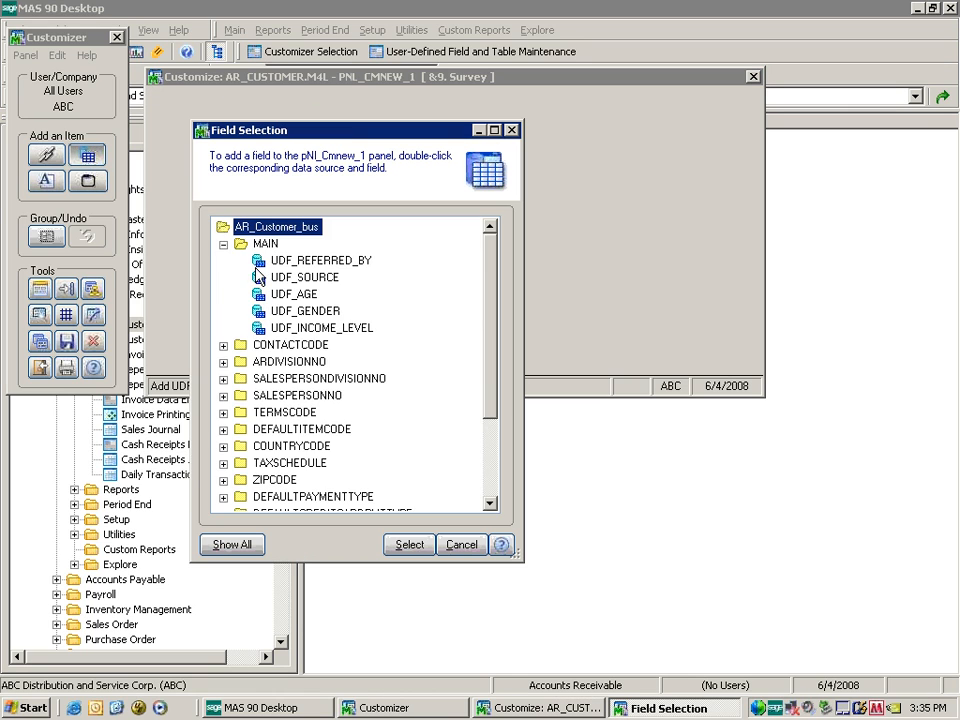
double_click(300, 276)
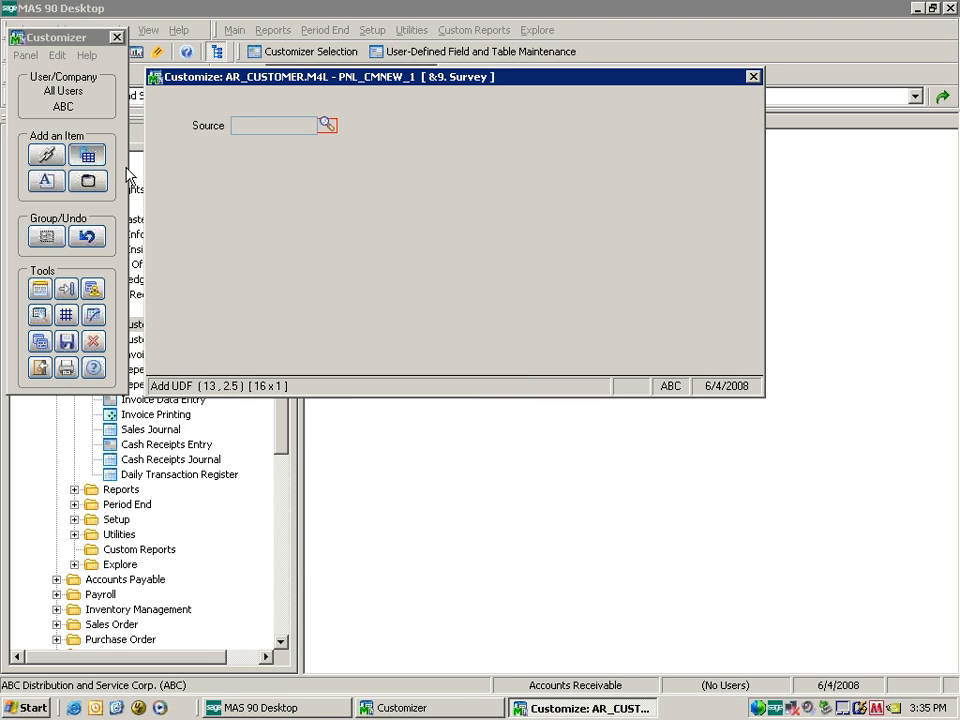
drag(367, 121, 578, 146)
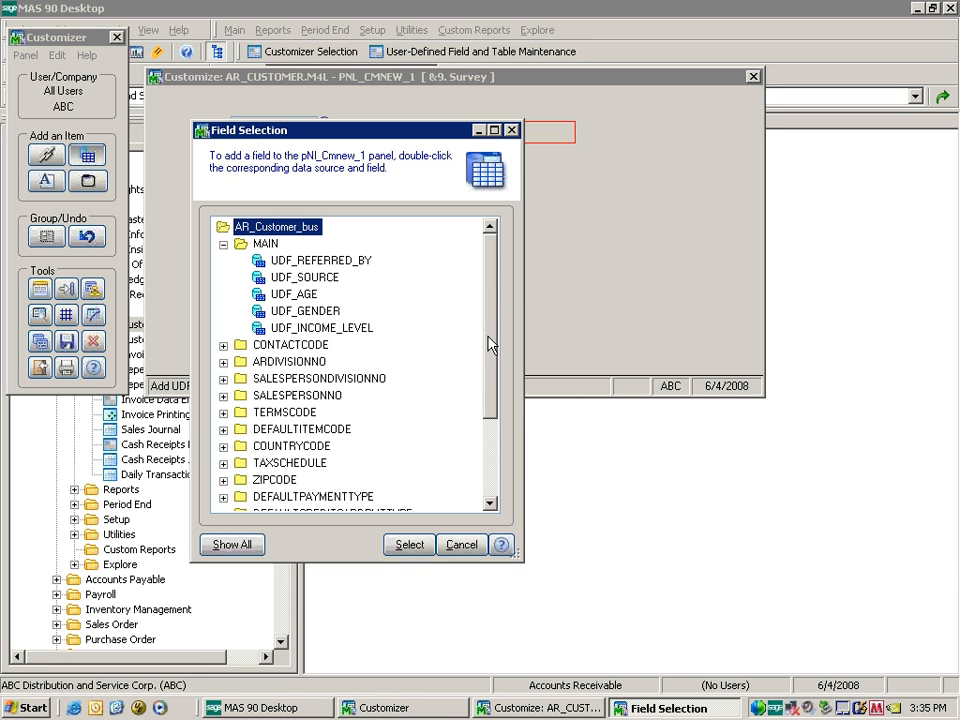
scroll(490, 344, down, 2)
click(223, 447)
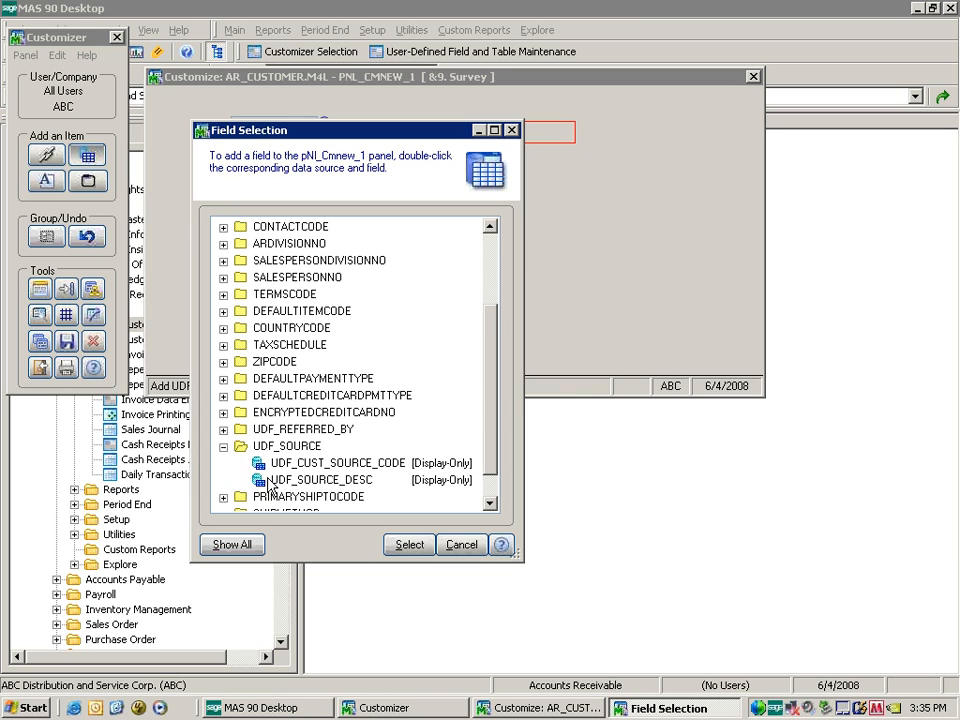
double_click(321, 481)
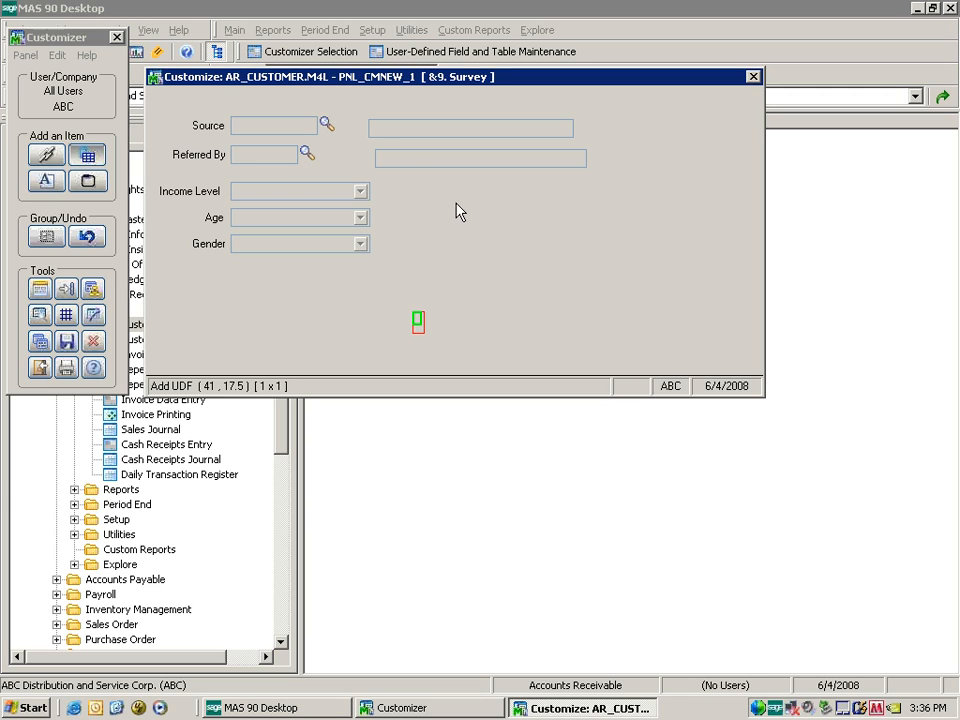
Close the Survey panel saving its customizations, then exit the Customizer.
click(753, 77)
click(403, 270)
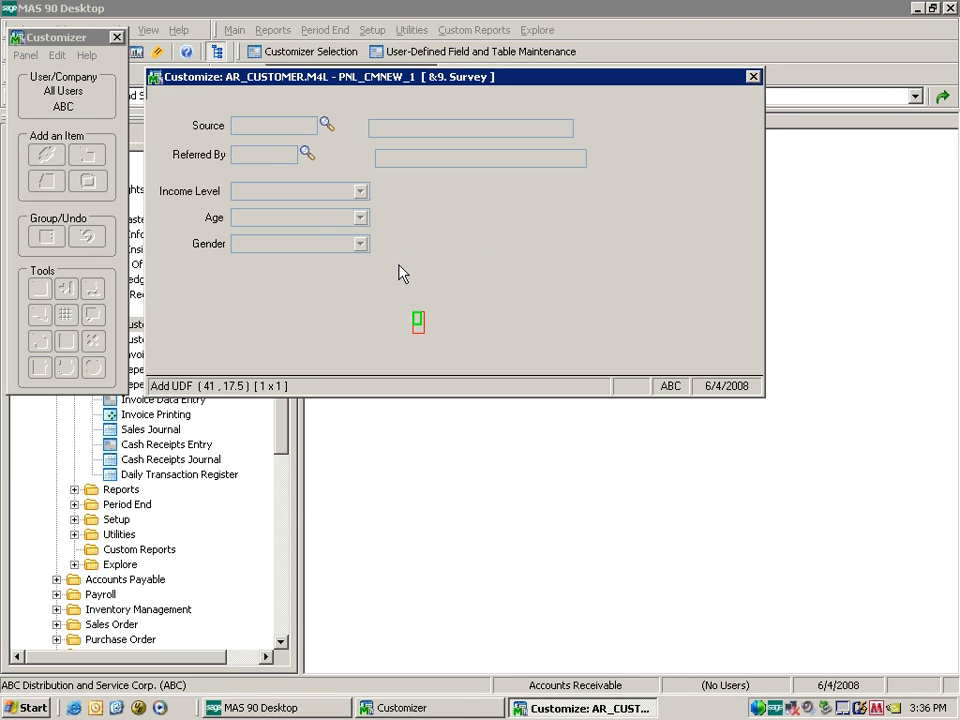
click(766, 77)
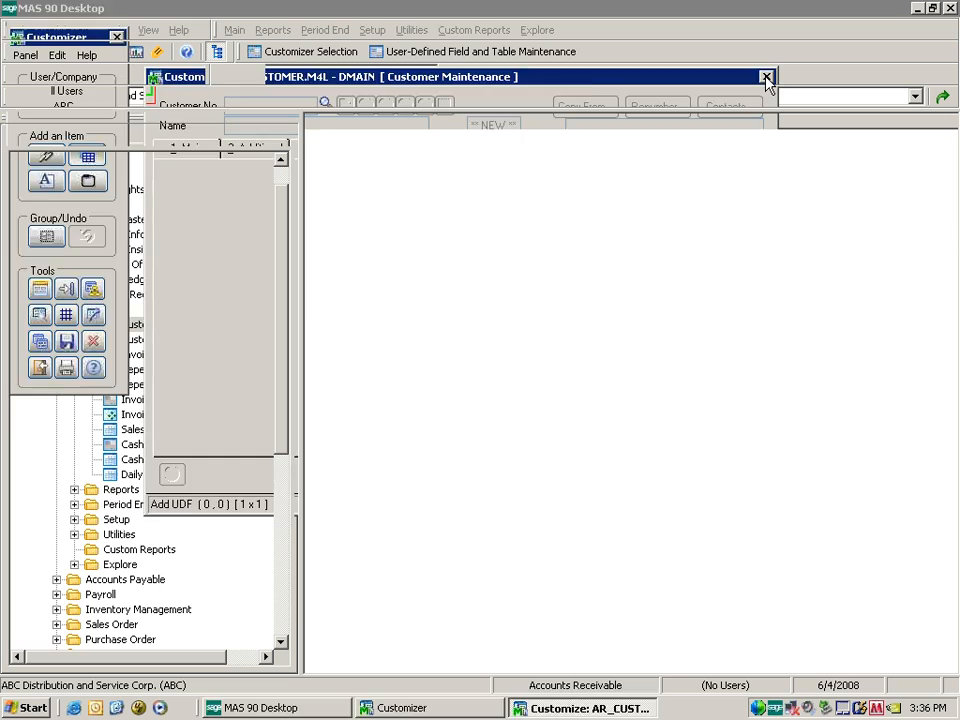
Open the first customer record's survey and set Source to WEBSITE and Referred By to GOOGLE.
drag(204, 320, 204, 326)
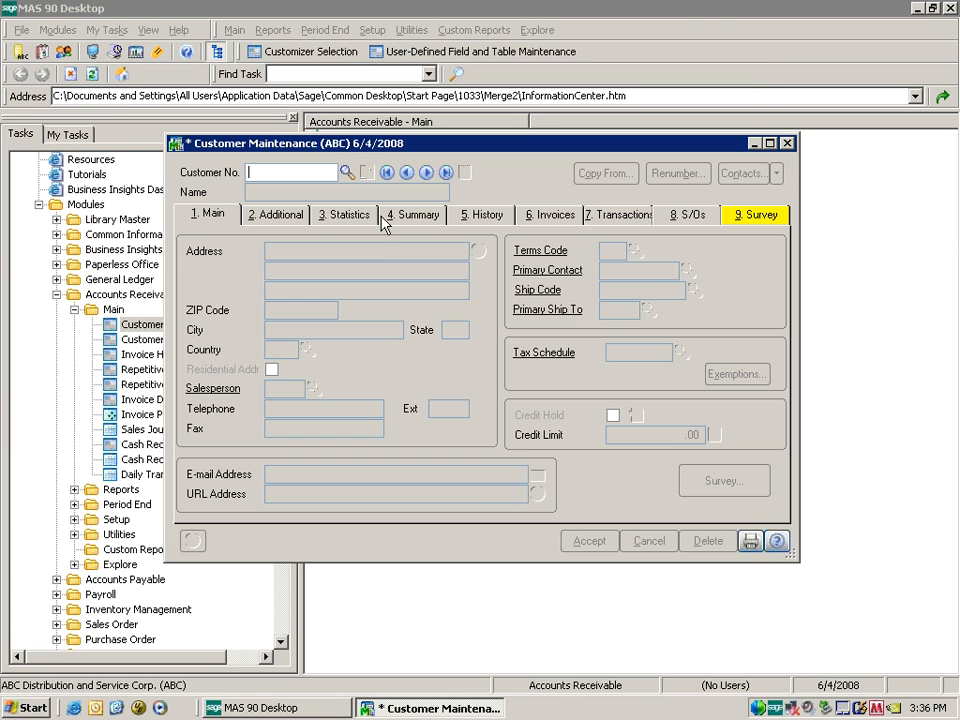
click(387, 175)
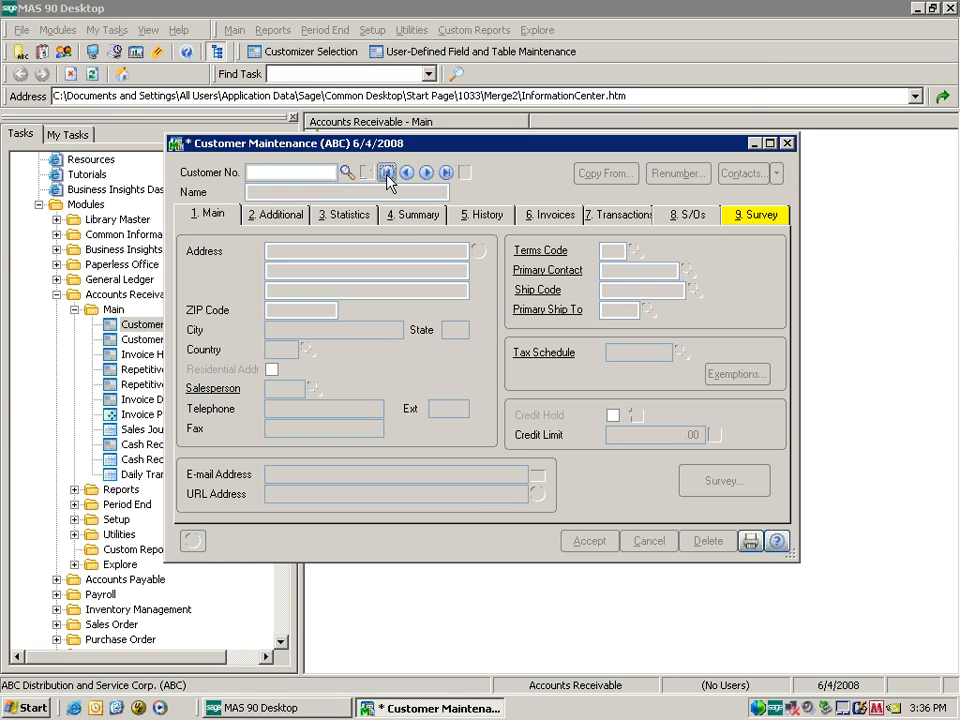
click(628, 538)
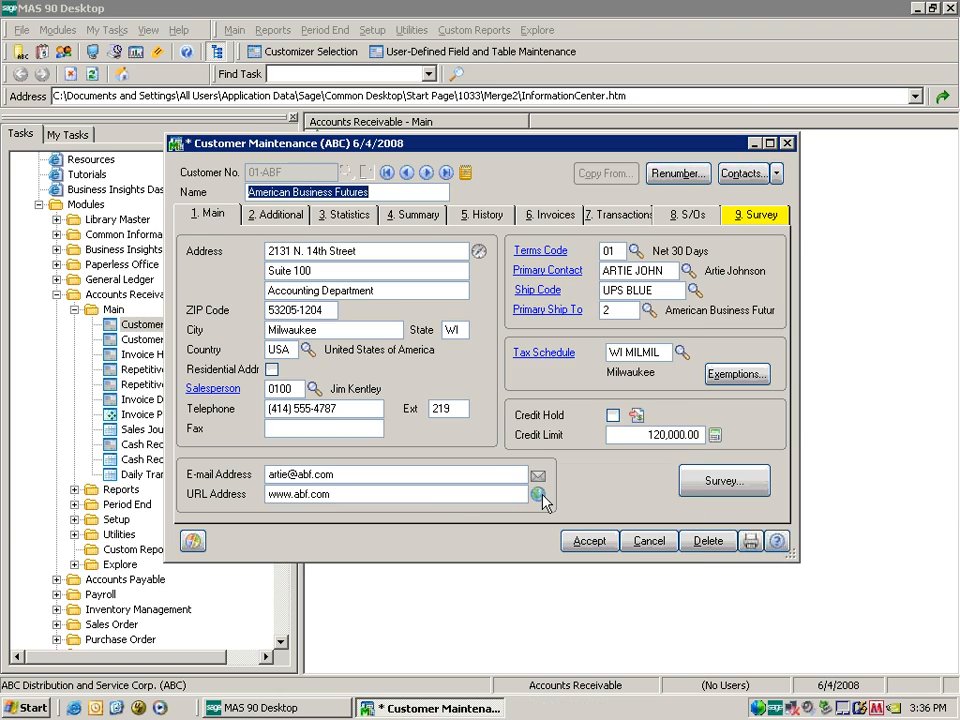
click(740, 486)
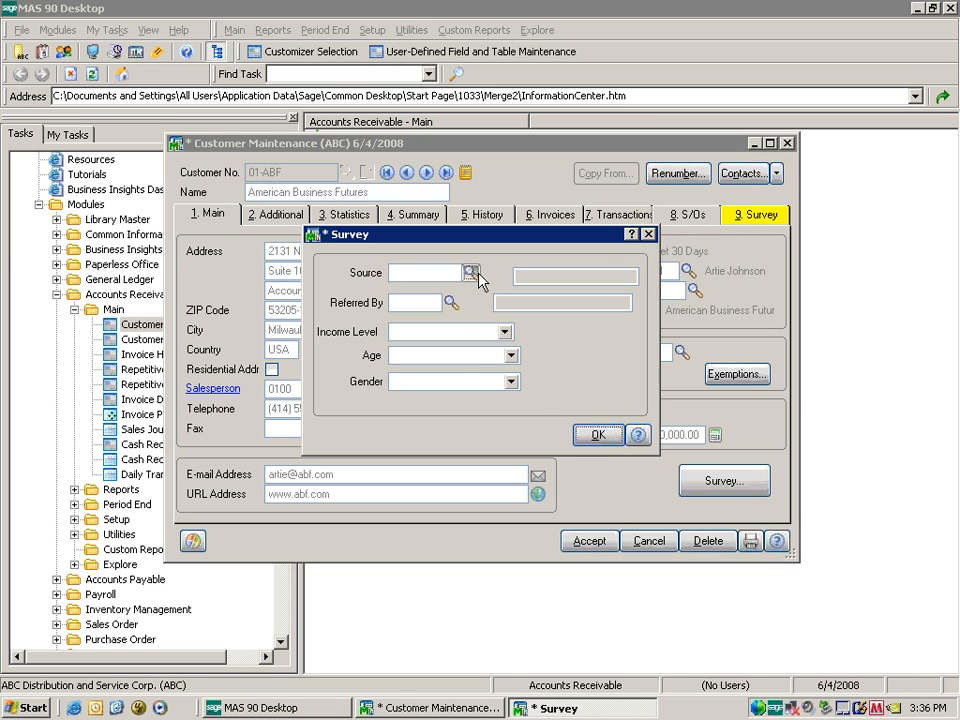
click(476, 274)
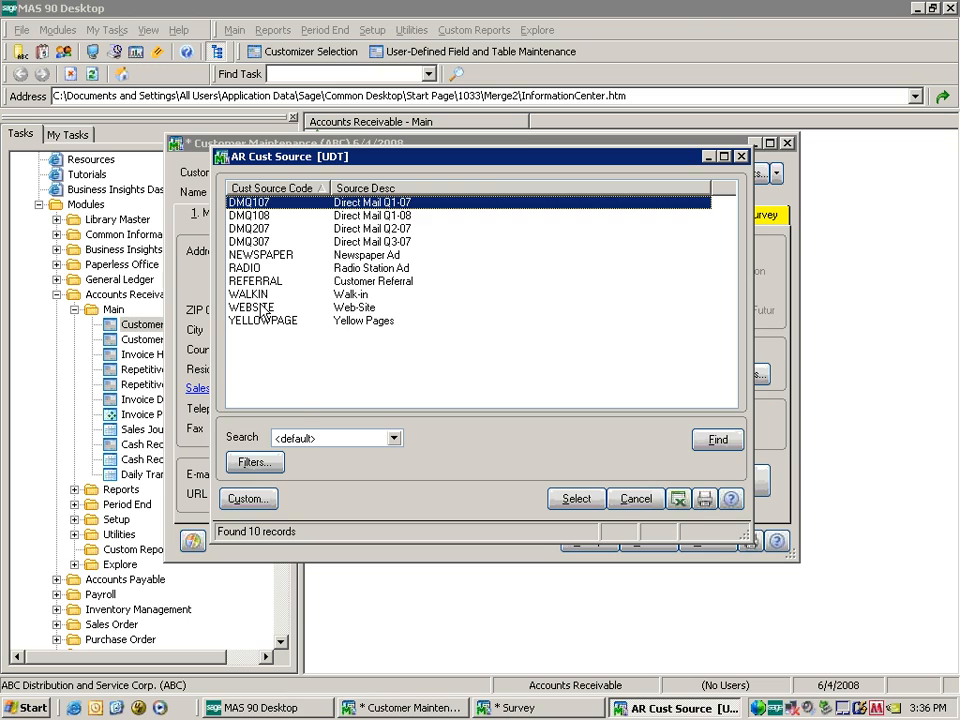
double_click(263, 309)
click(448, 302)
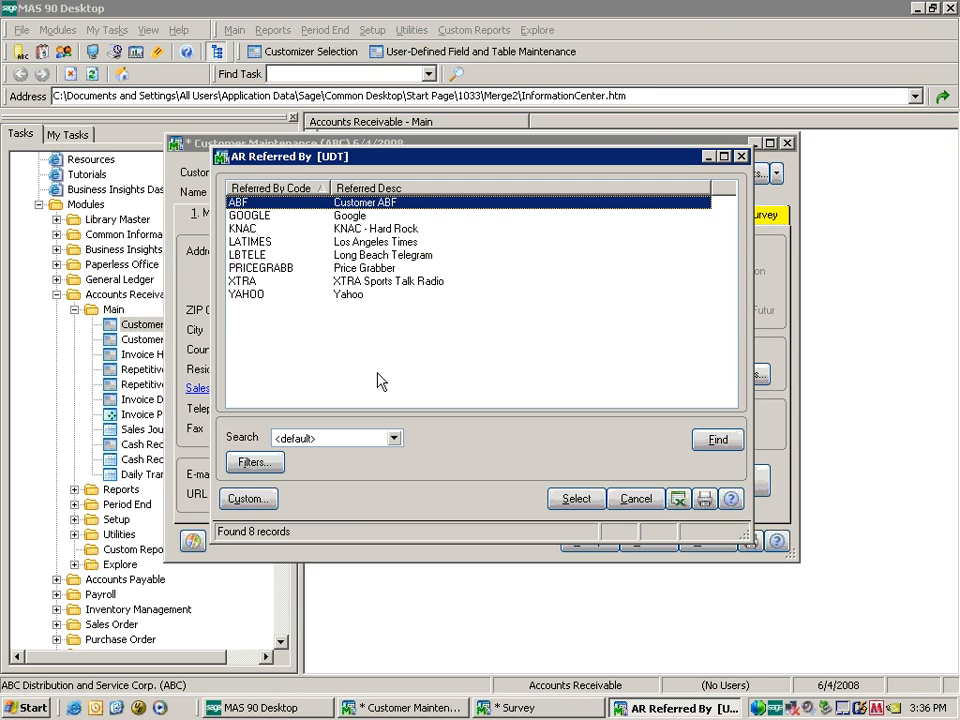
double_click(258, 216)
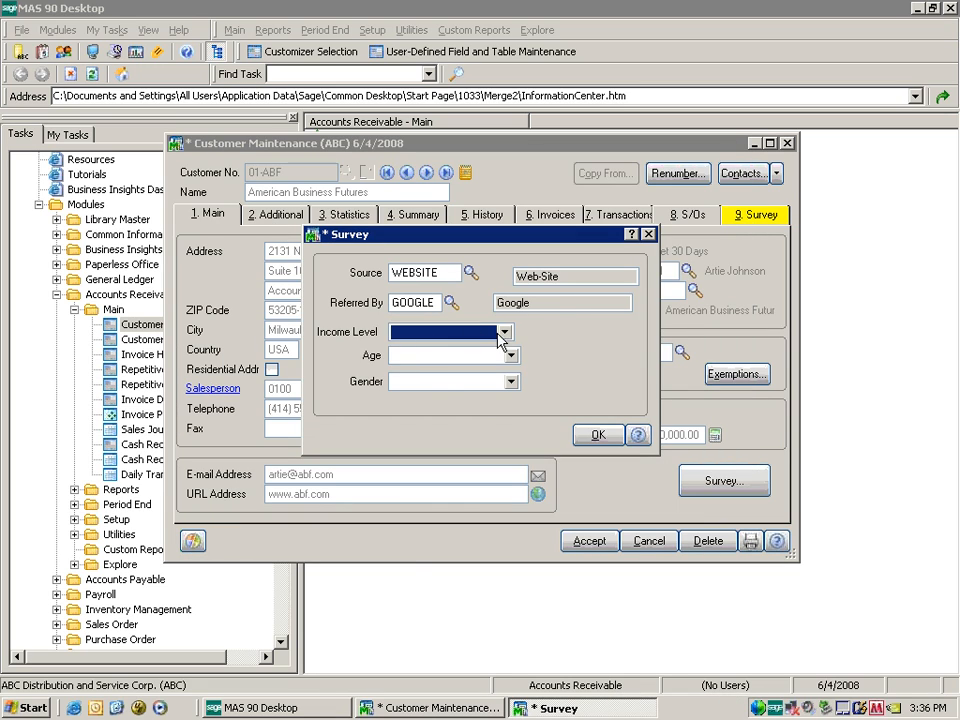
click(500, 336)
scroll(506, 380, down, 3)
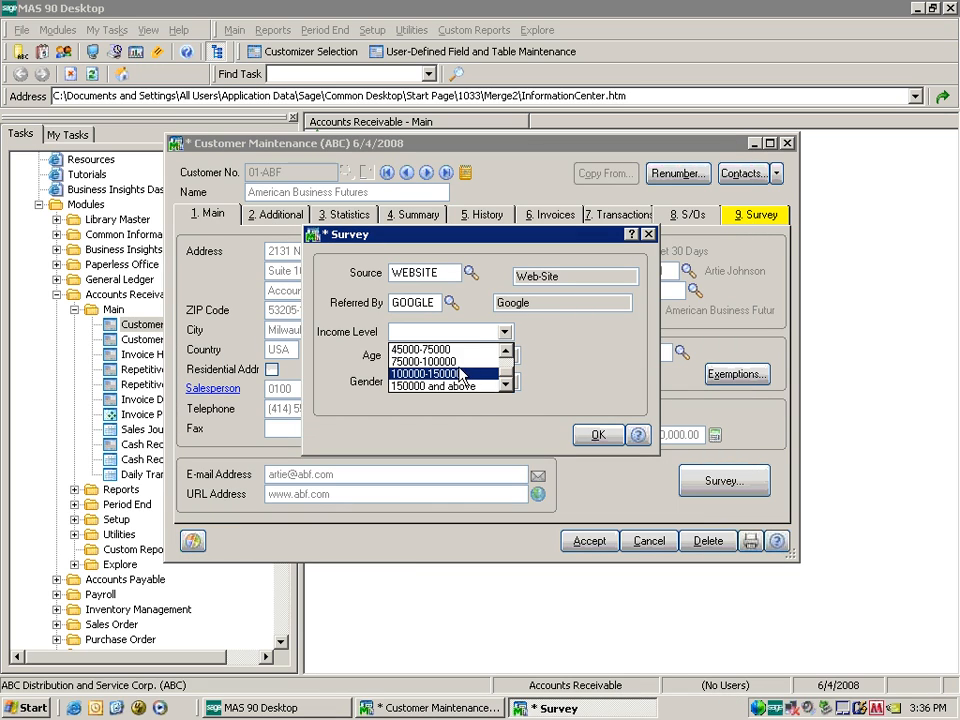
click(462, 375)
click(511, 356)
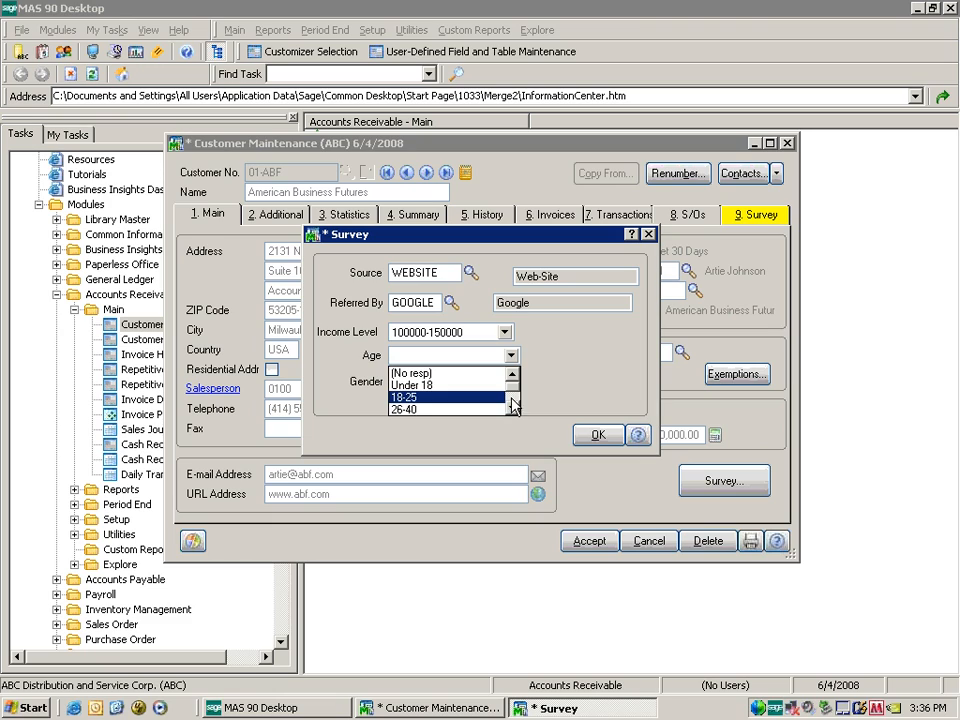
click(495, 409)
click(511, 382)
click(495, 407)
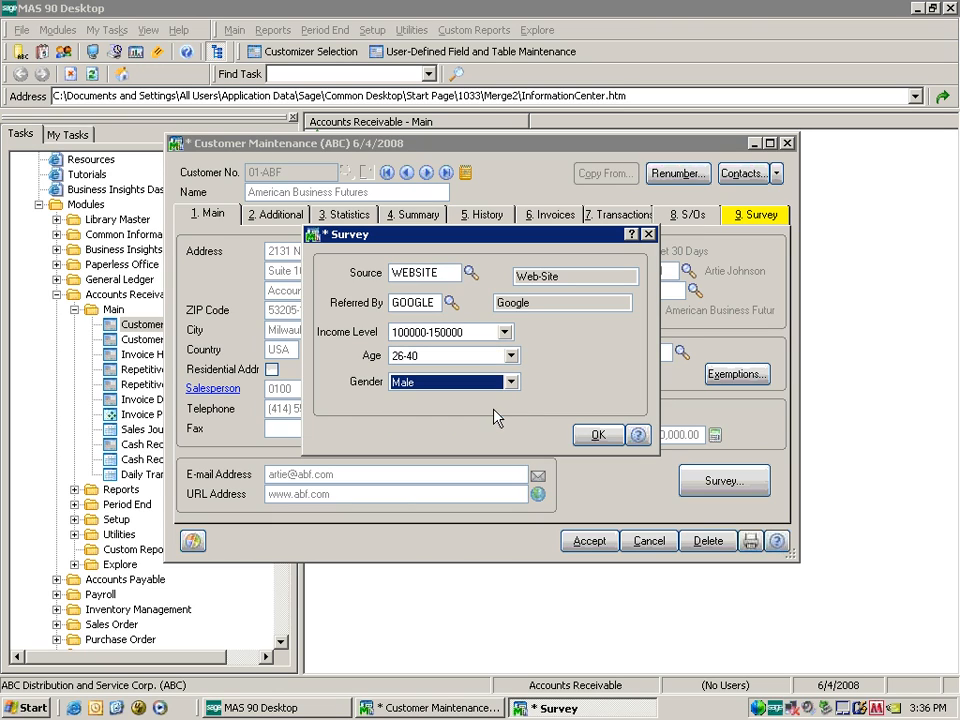
click(598, 433)
click(589, 540)
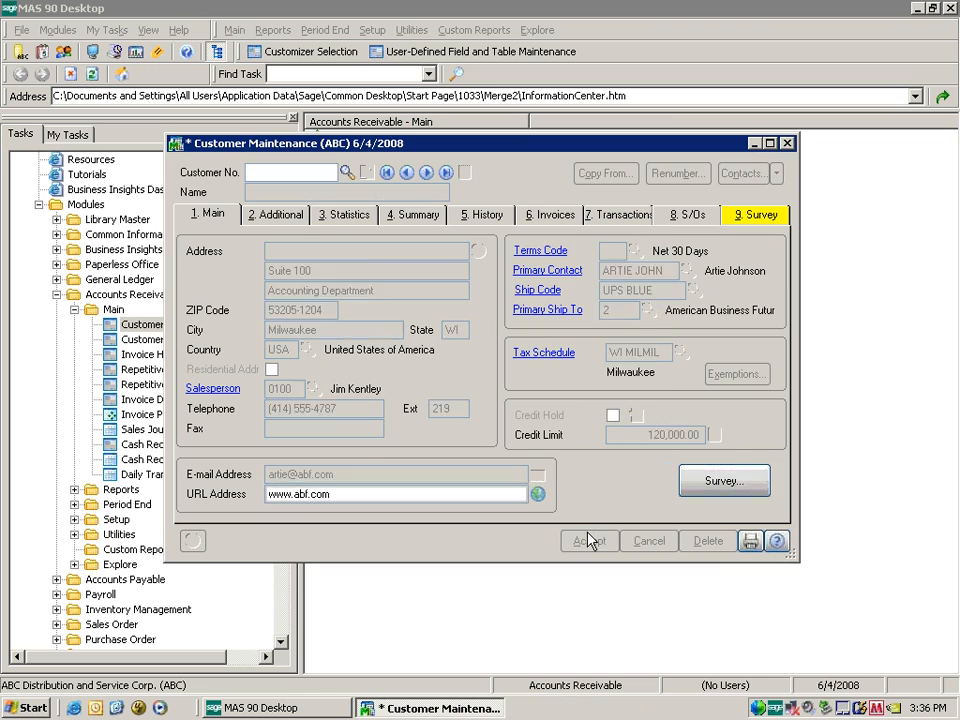
Reload the first customer to verify the survey answers and view its Survey page.
click(388, 174)
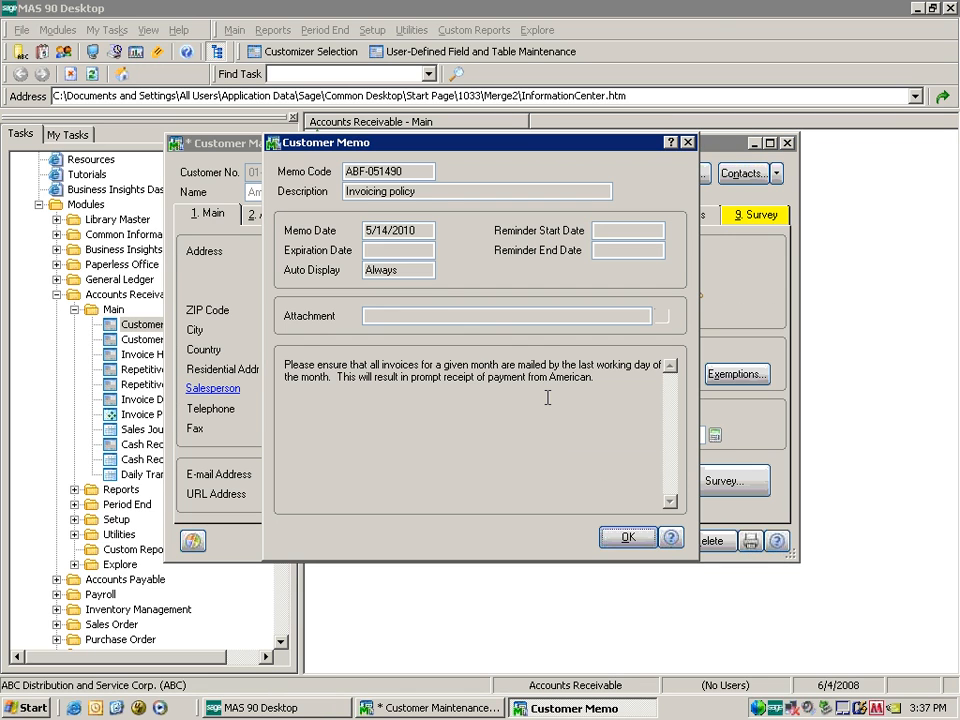
click(627, 537)
click(707, 482)
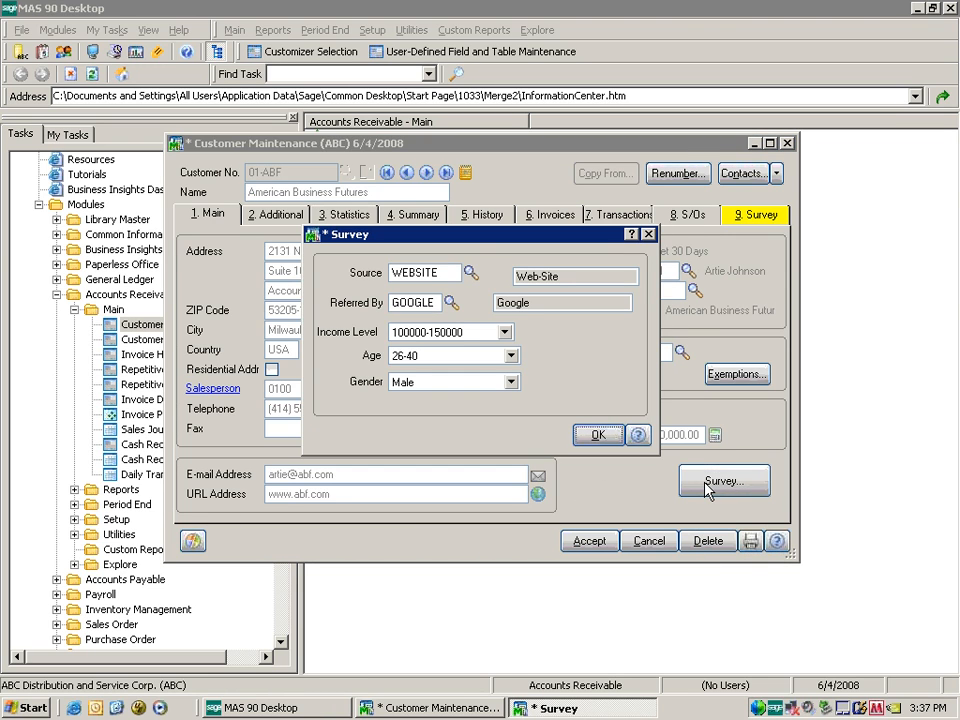
click(612, 436)
click(761, 216)
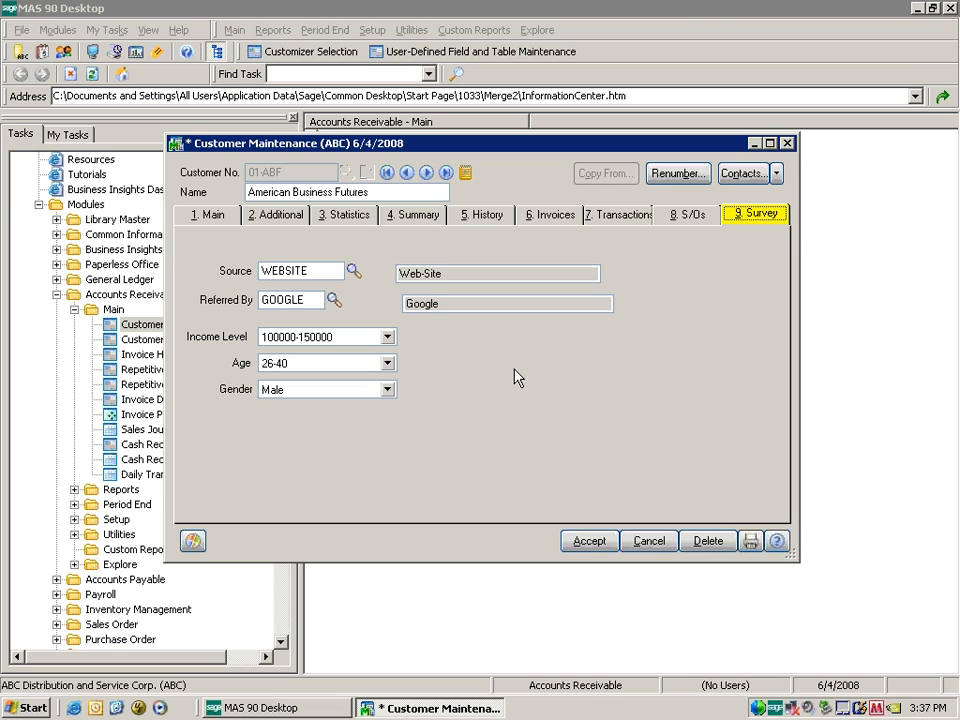
Return to the customer's 1. Main tab page.
click(210, 214)
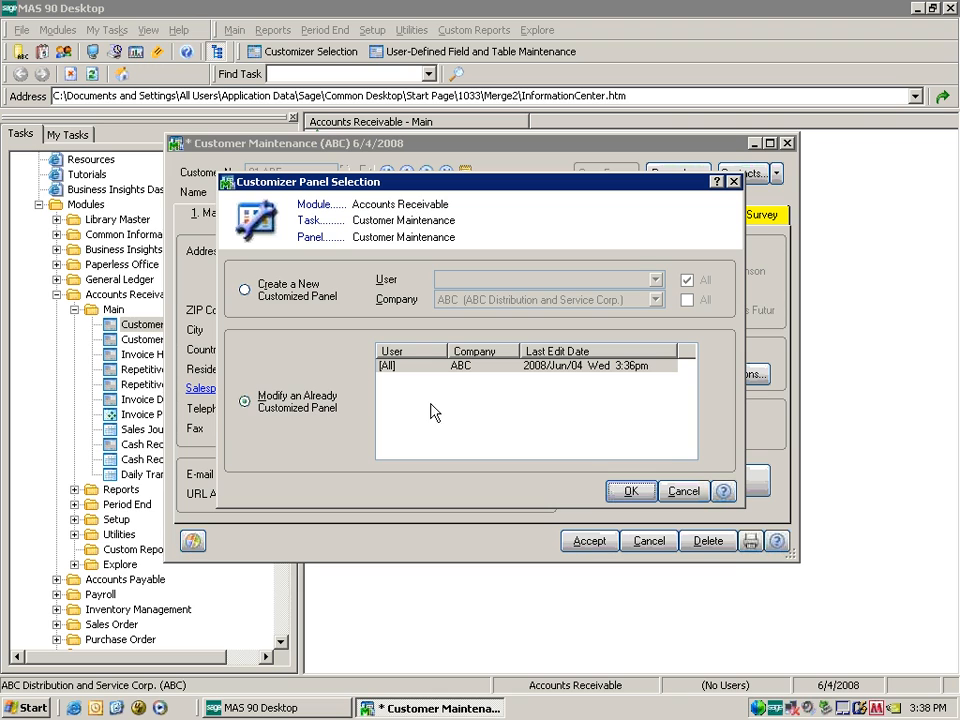
In the existing panel's tab order, remove ADDRESSLINE2, ADDRESSLINE3, CITY, STATE, COUNTRYCODE and RESIDENTIALADDRESS.
click(633, 490)
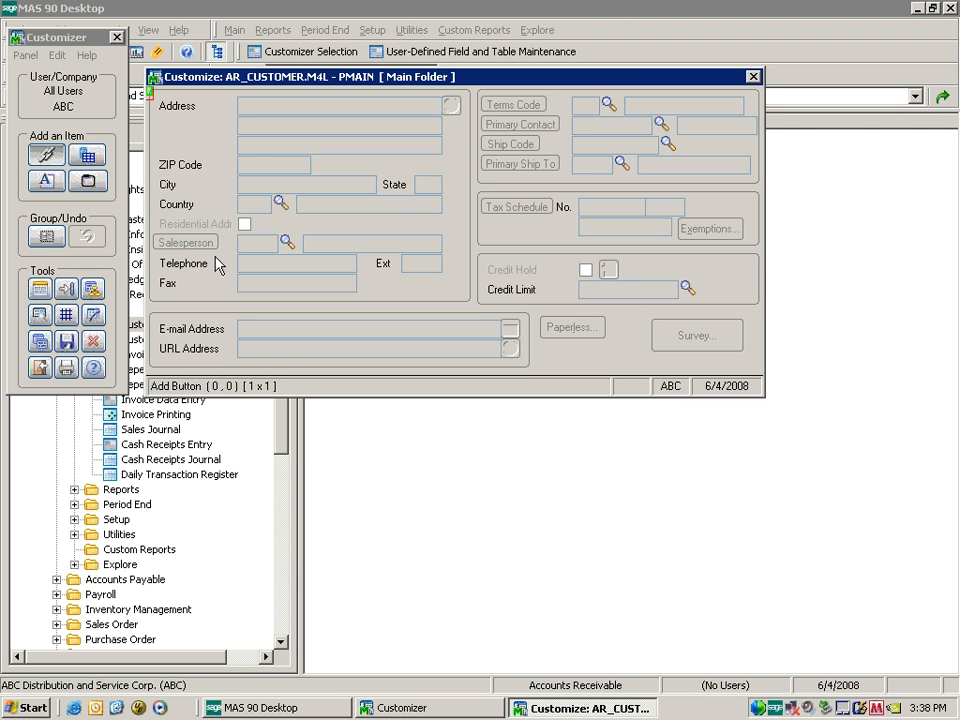
click(67, 290)
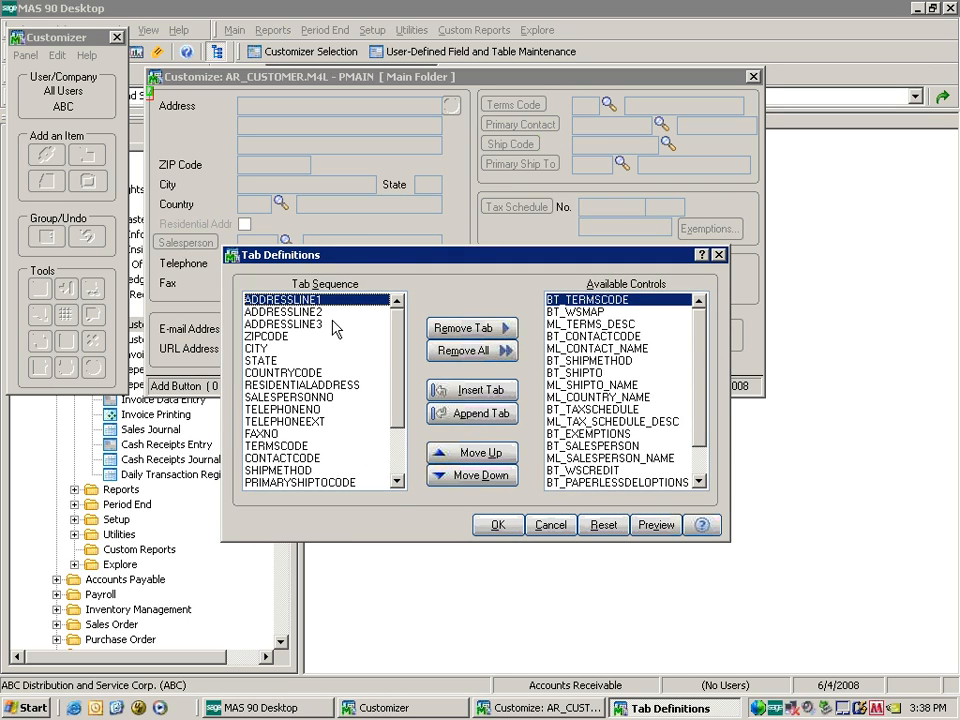
click(300, 312)
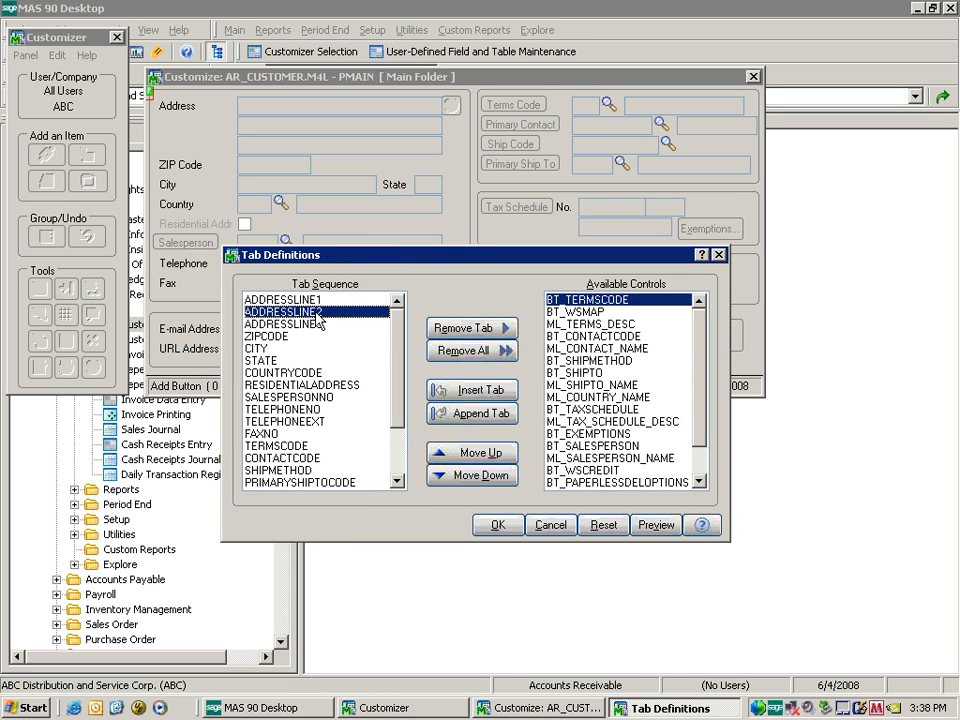
click(472, 329)
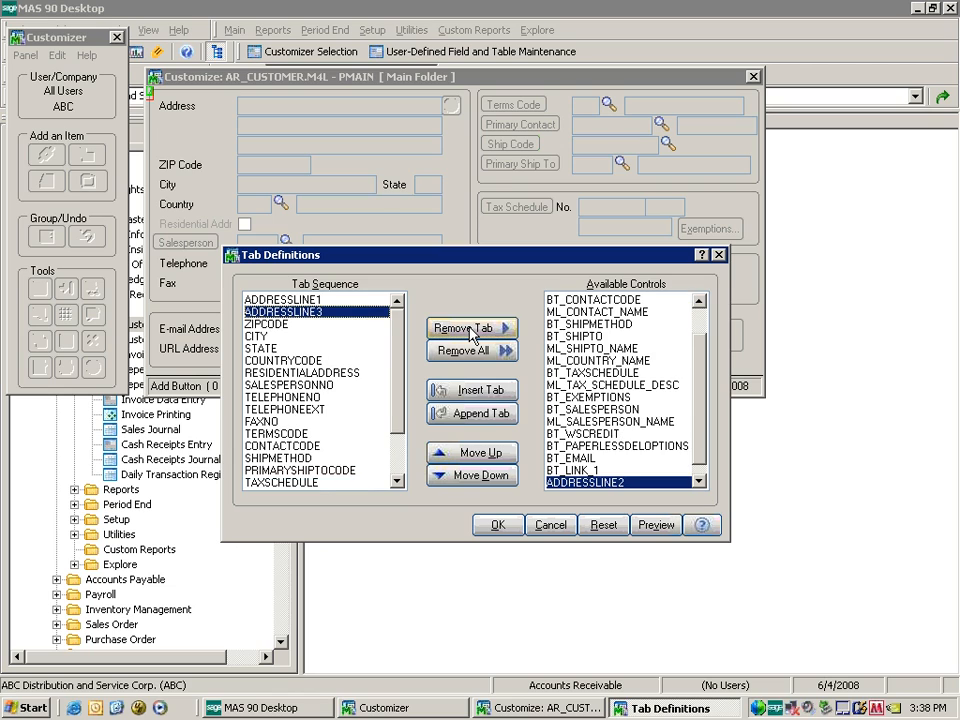
click(468, 333)
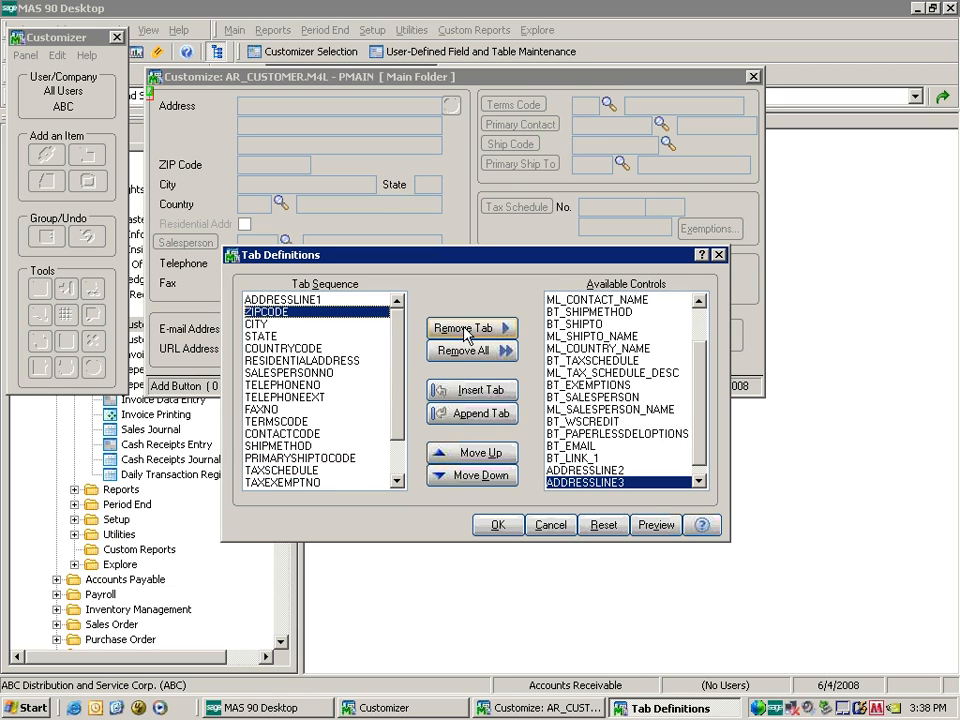
click(267, 326)
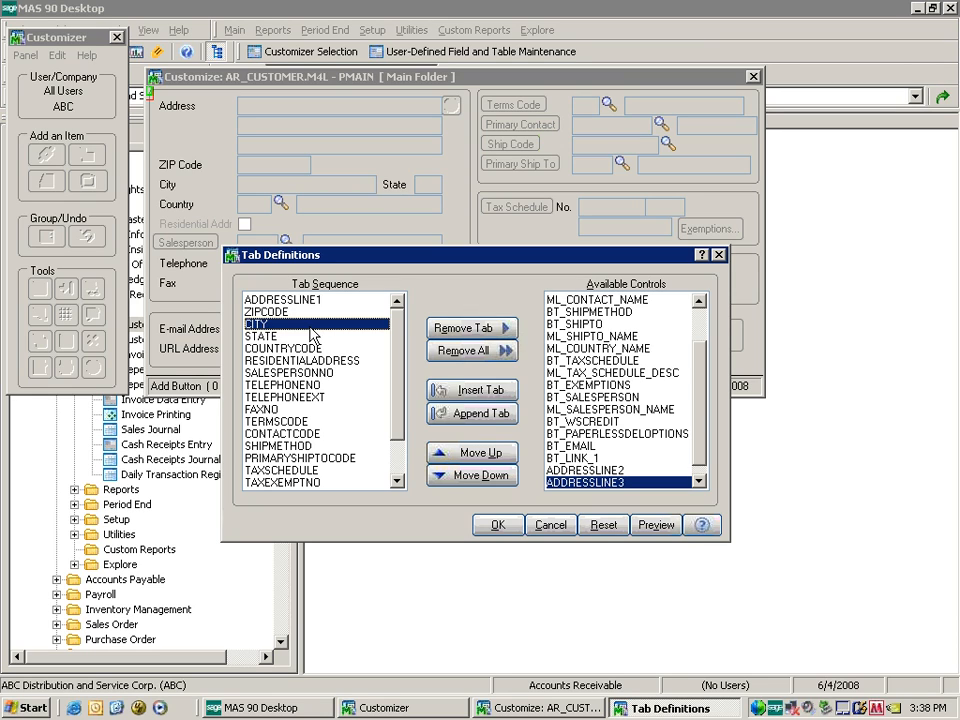
click(450, 330)
click(450, 330)
click(450, 330)
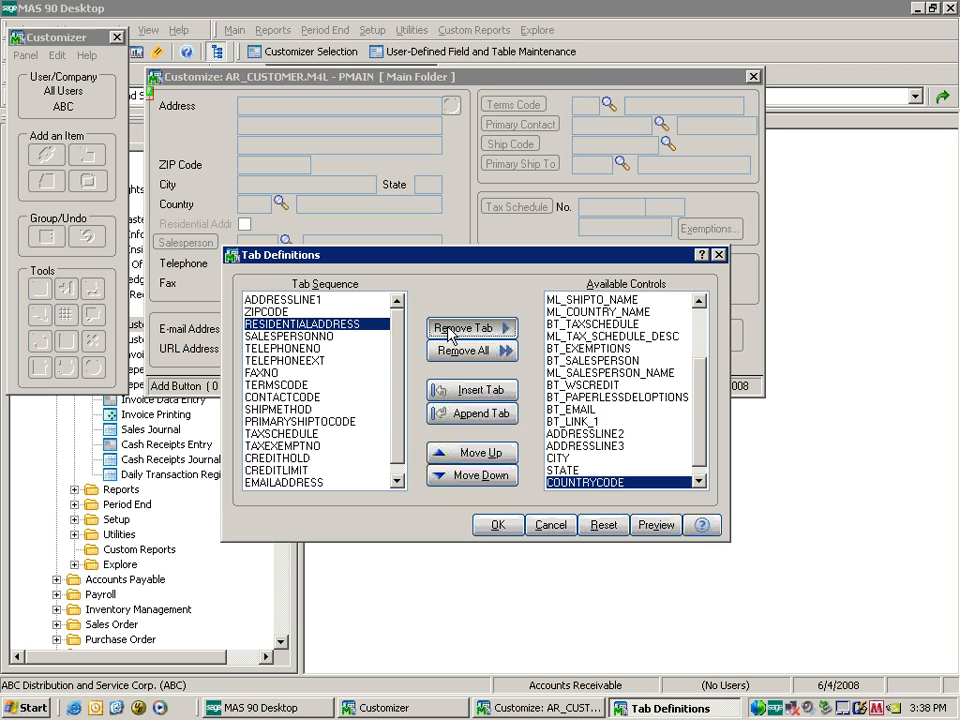
click(450, 330)
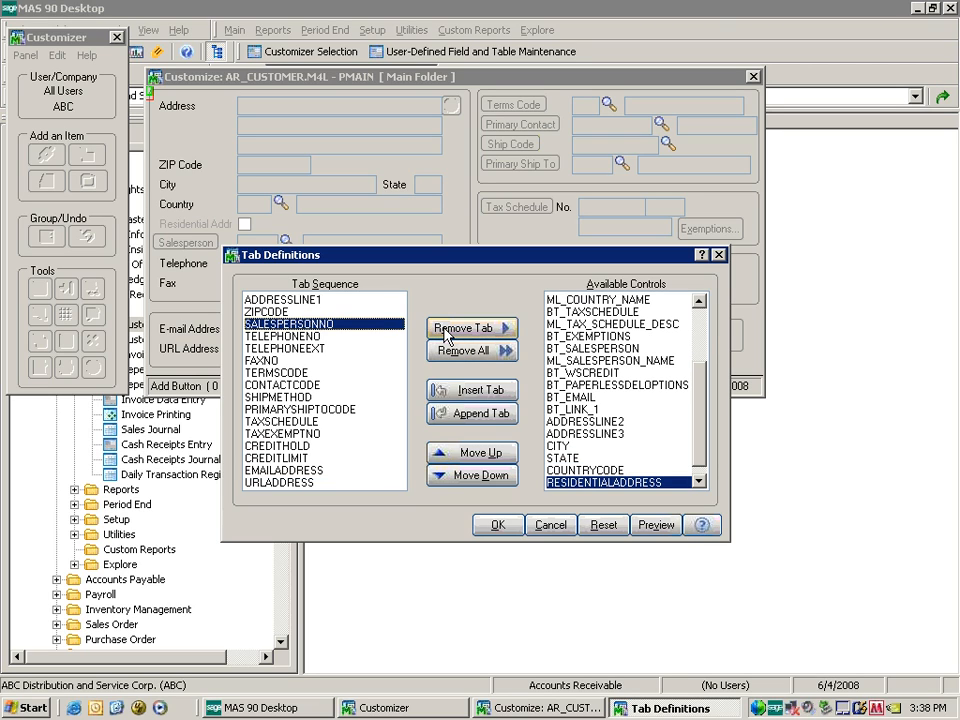
Remove TERMSCODE and all other fields after FAXNO, then preview the six-field tab order.
click(323, 349)
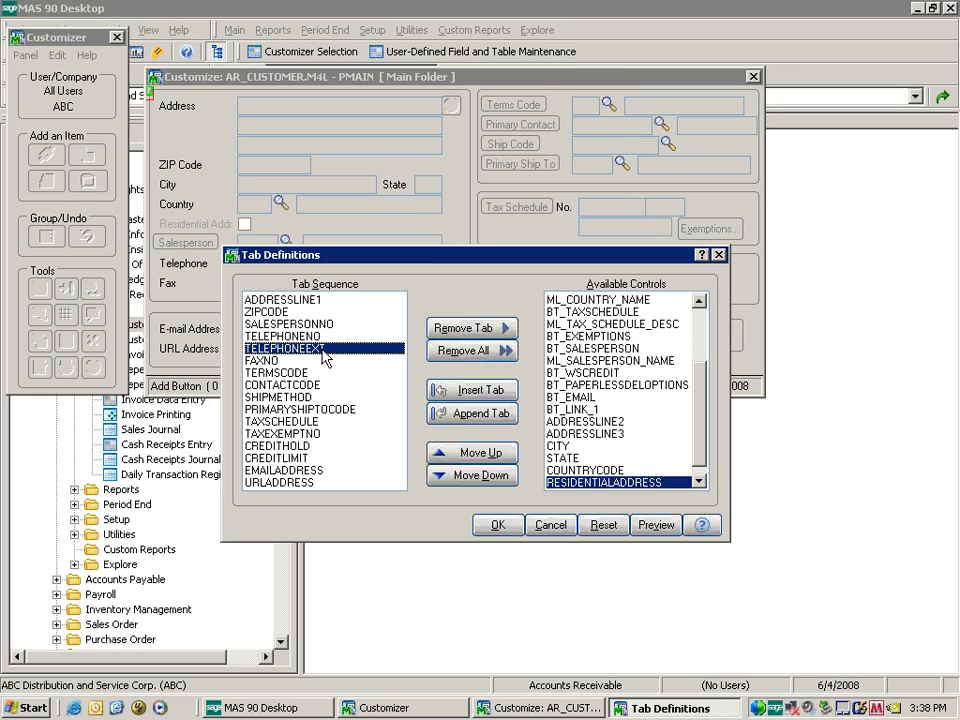
click(287, 375)
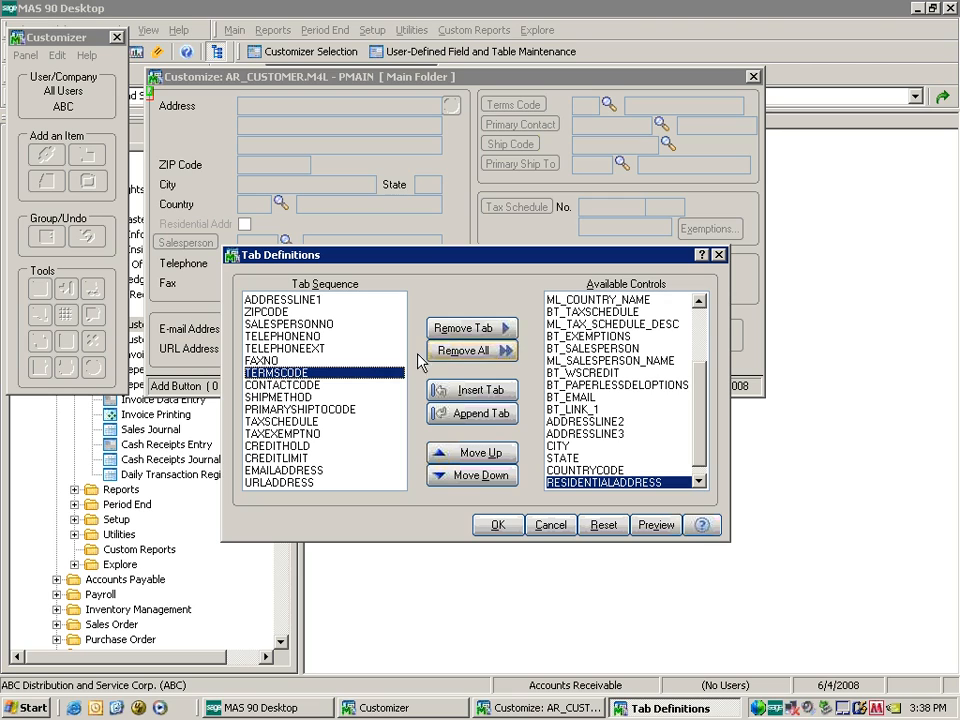
click(460, 329)
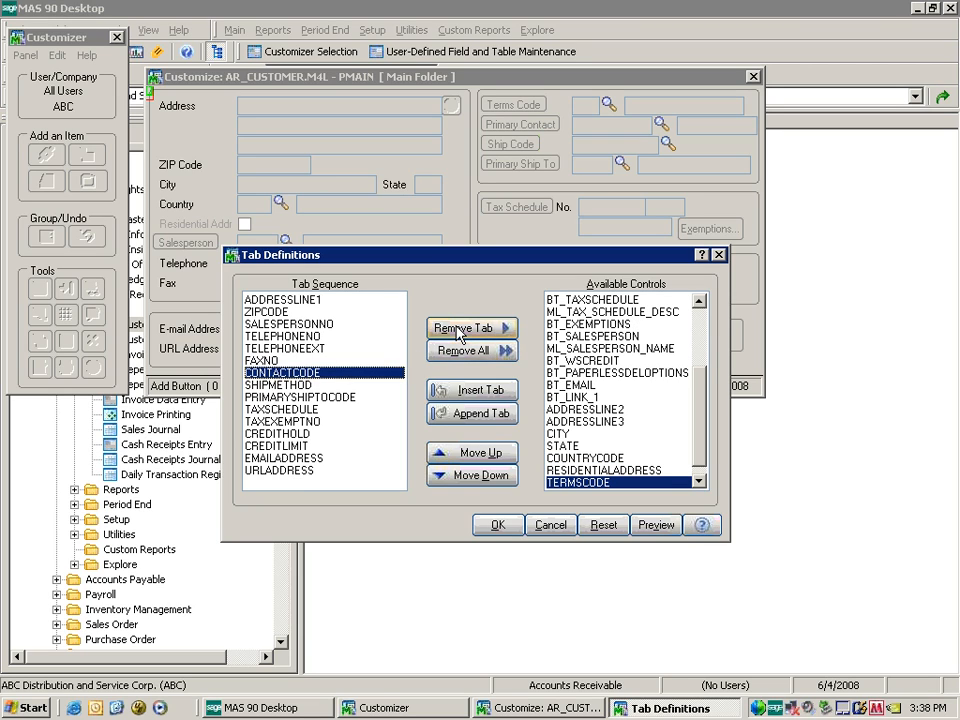
click(460, 329)
click(460, 329)
click(460, 329)
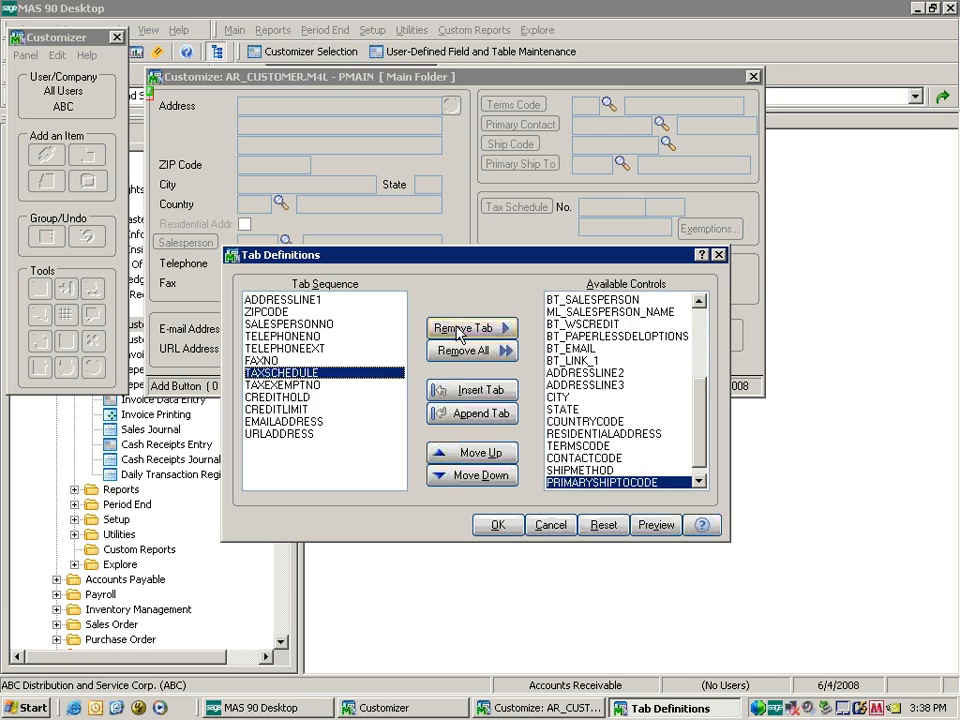
click(460, 329)
click(460, 329)
click(460, 329)
click(460, 329)
click(460, 329)
click(460, 329)
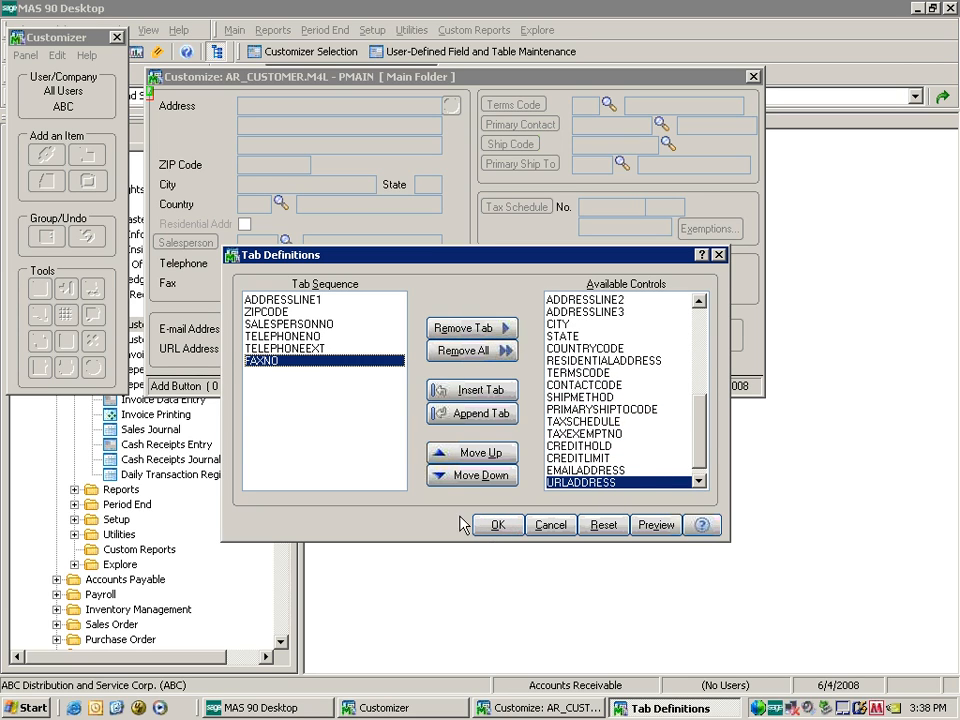
click(652, 525)
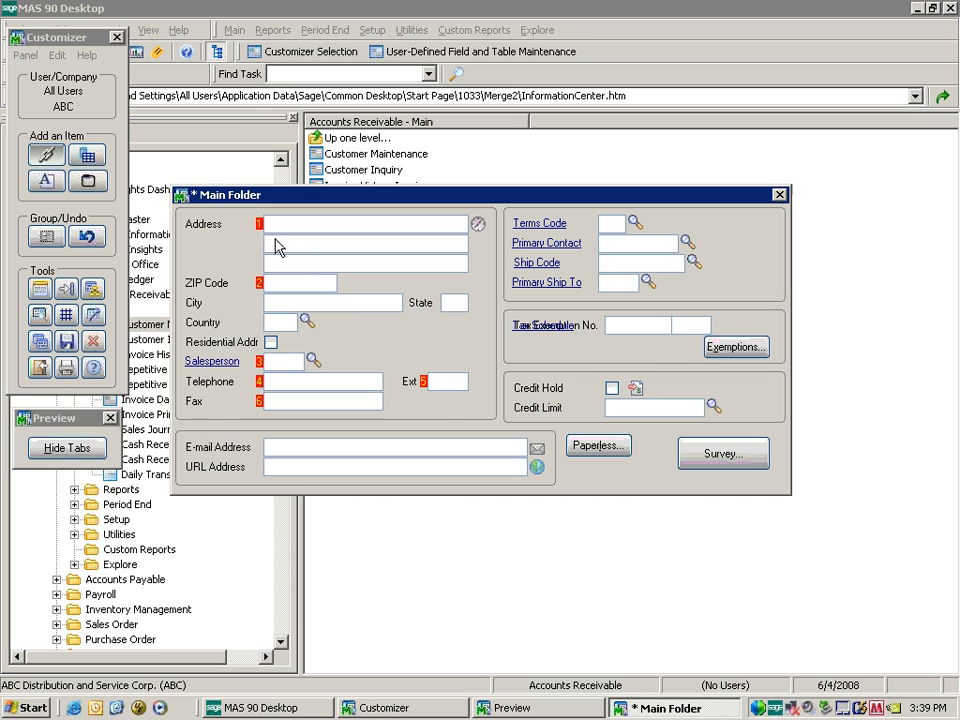
Close the preview and the PMAIN layout, saving the customizations, and return to DMAIN.
click(780, 195)
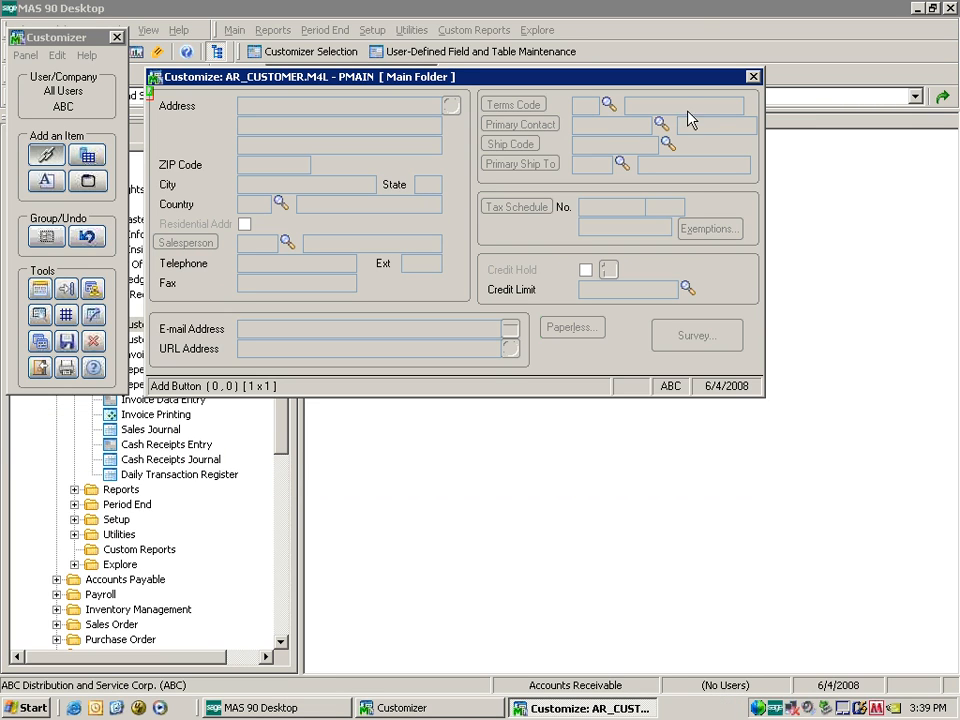
click(753, 77)
click(412, 266)
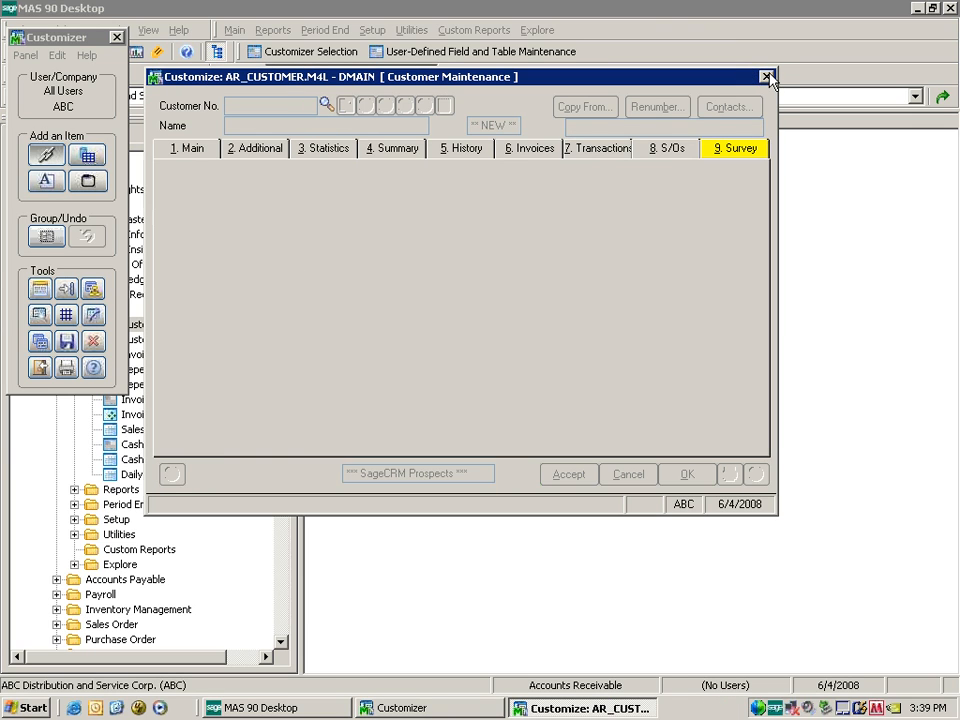
click(767, 77)
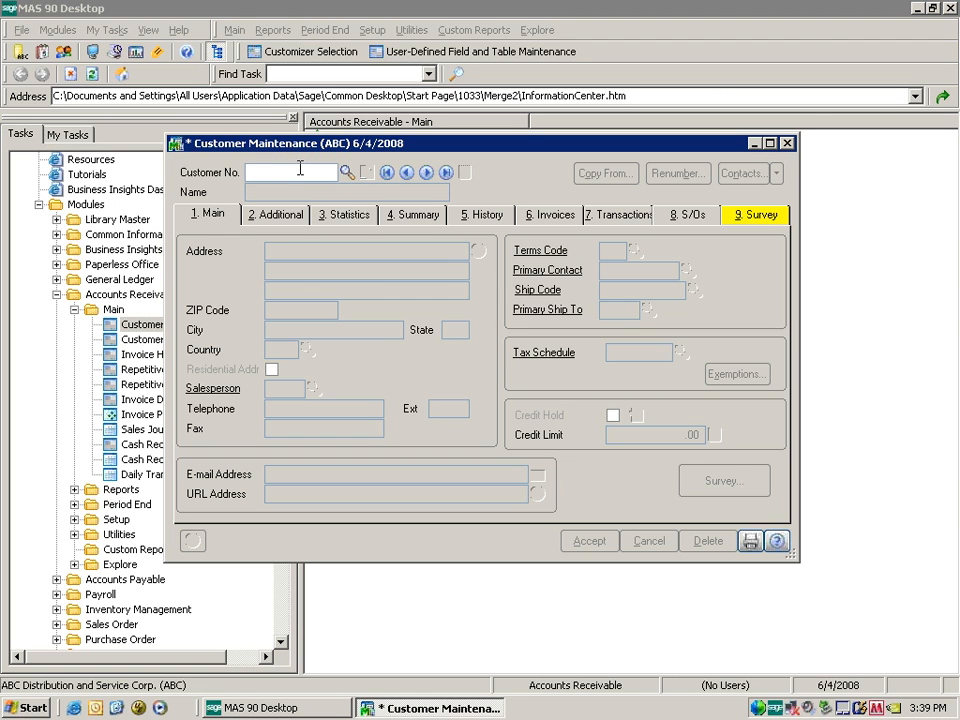
Enter the new customer's number, name, street address, ZIP code and salesperson 0100.
text(01-NEWONE)
key(Tab)
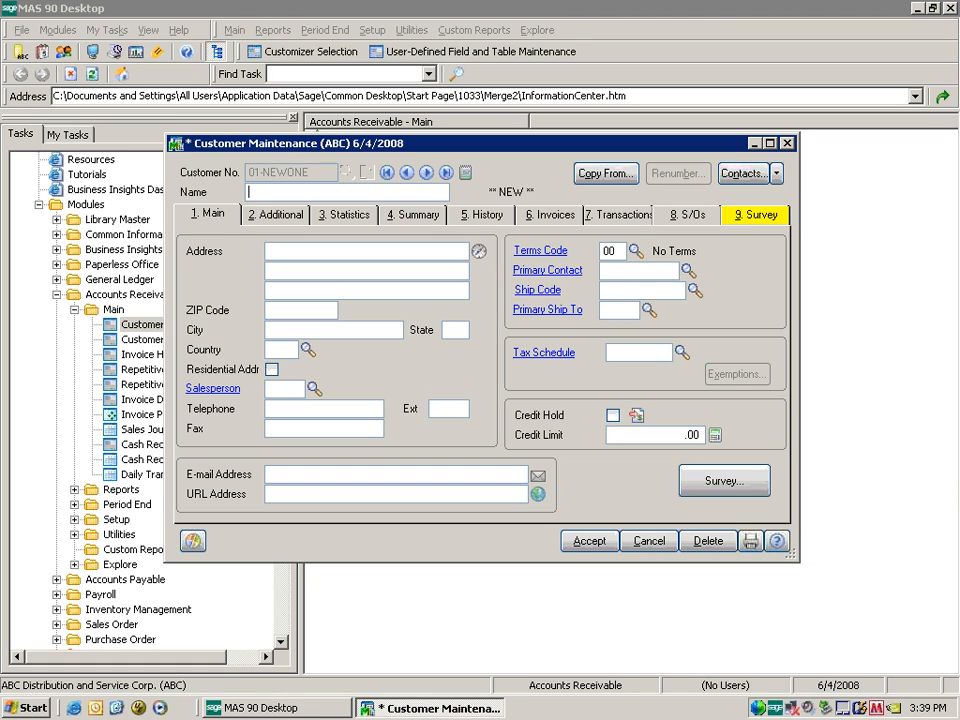
text(New Customer)
key(Tab)
text(56 Technolgy)
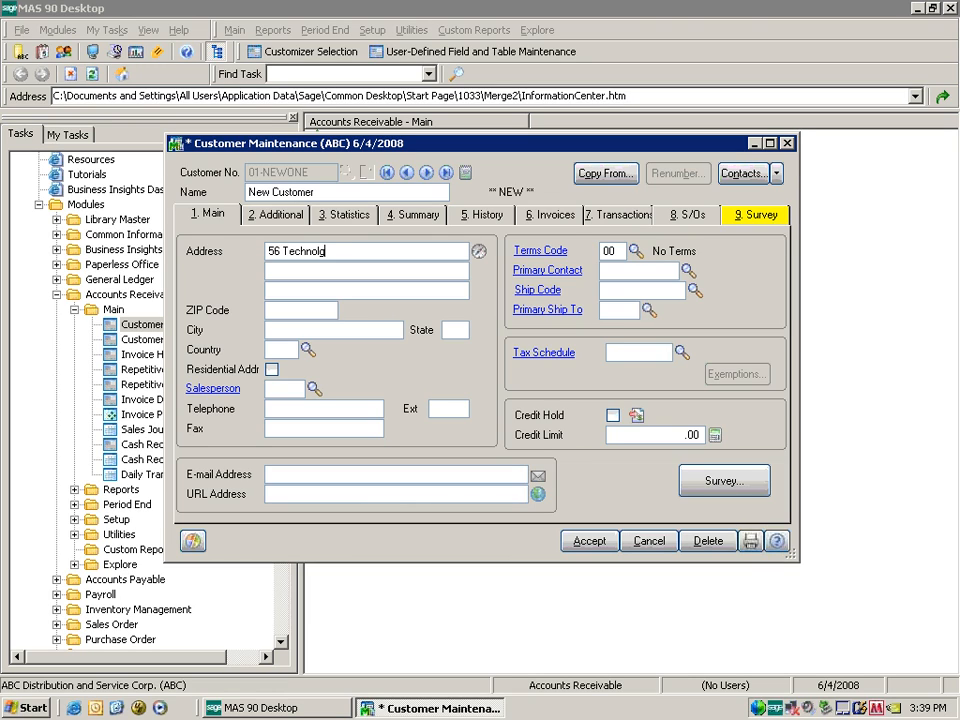
key(Tab)
key(Tab)
key(Tab)
text(92618)
key(Tab)
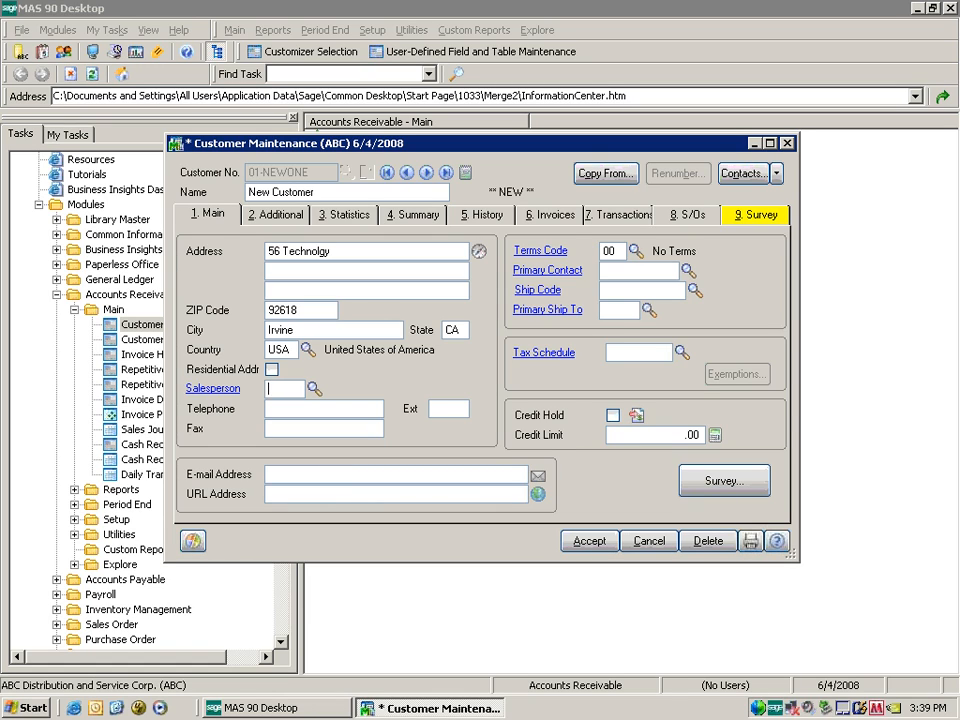
text(0100)
key(Tab)
key(Tab)
key(Tab)
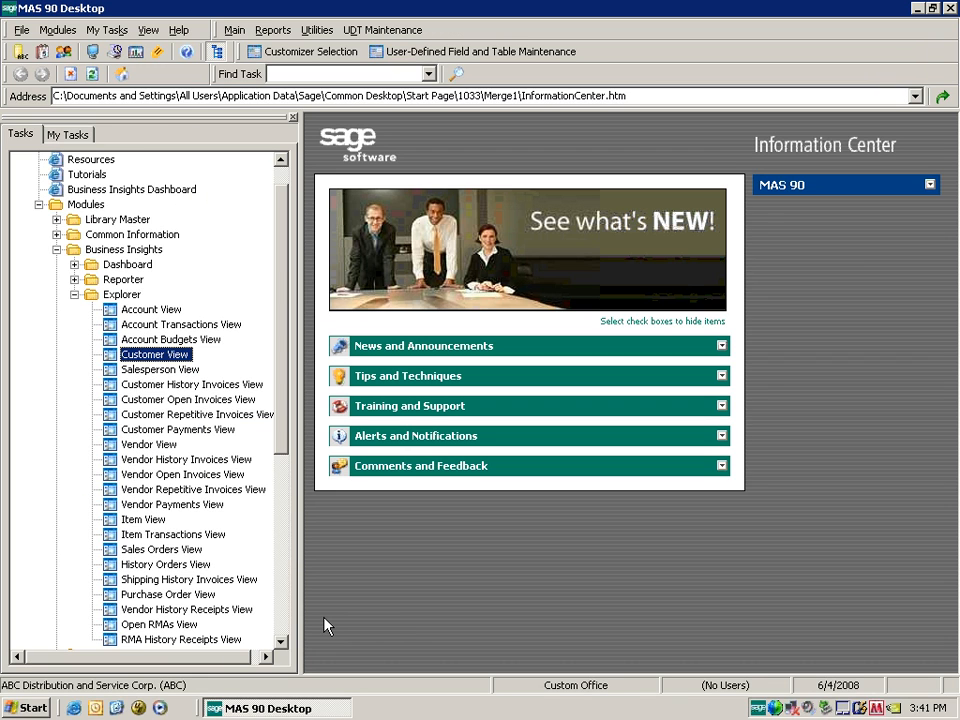
Open Customer View and bring up Column Settings from the Name column header.
click(160, 356)
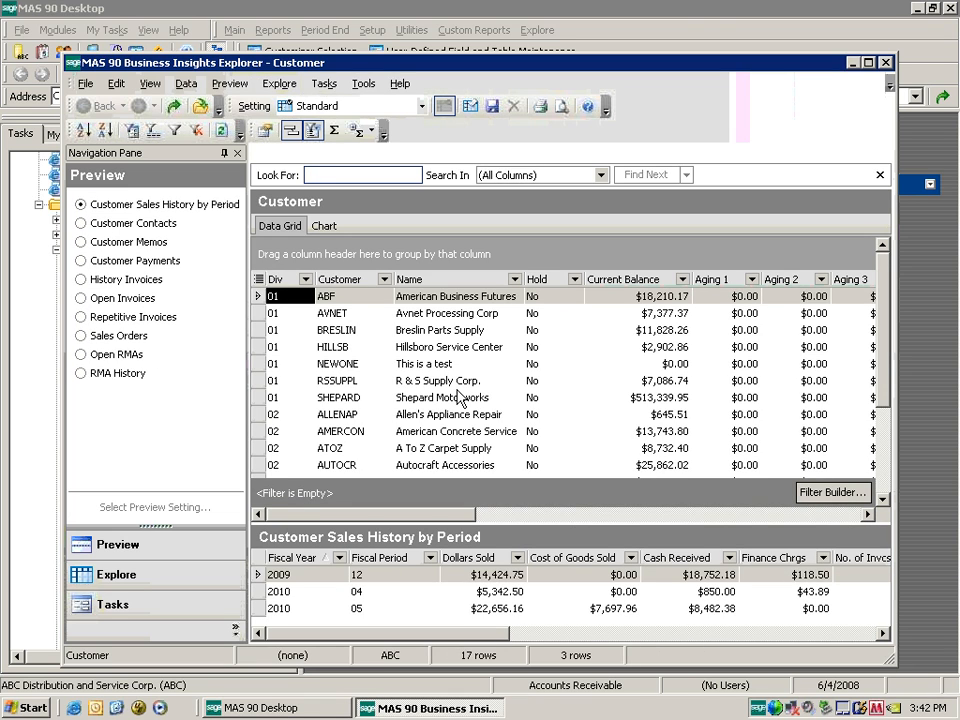
right_click(443, 284)
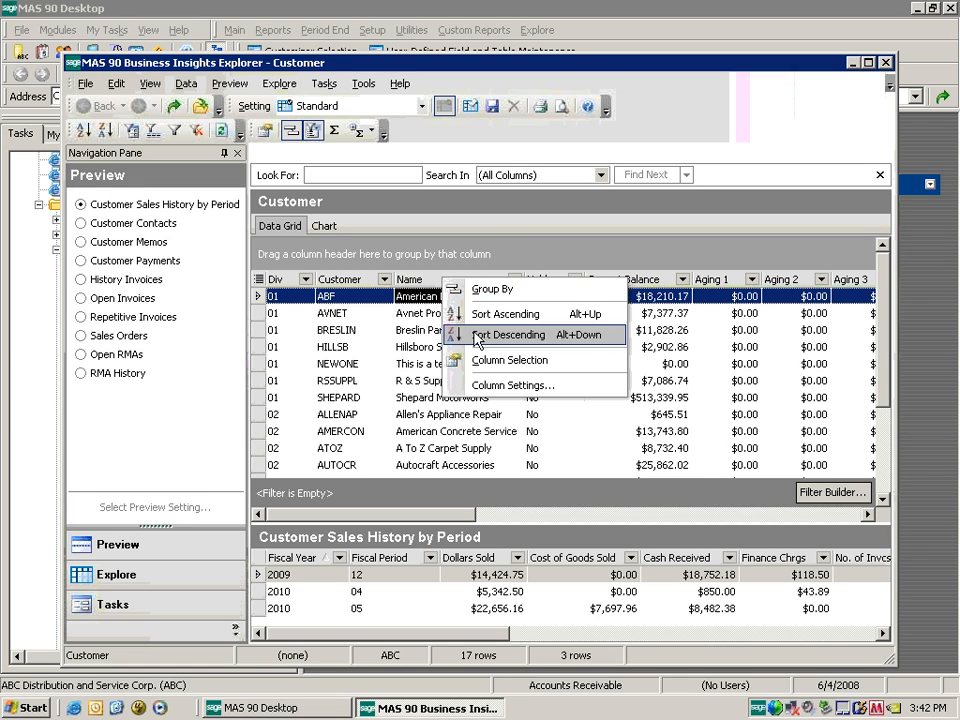
click(540, 386)
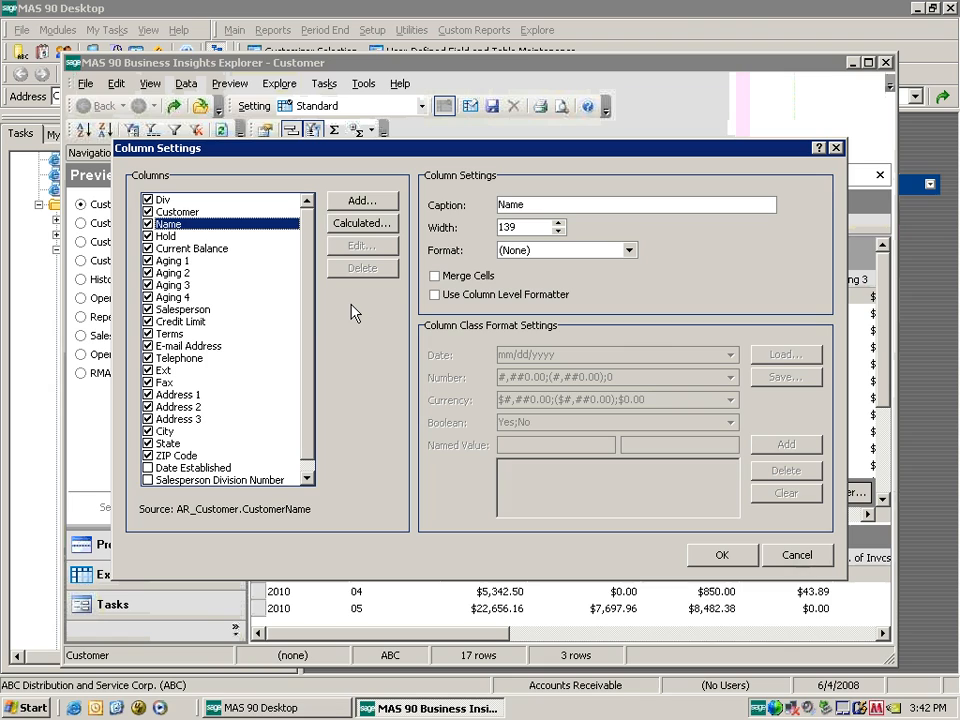
Add the AR_Customer UDF_GENDER field as a column captioned 'Gender'.
drag(299, 305, 300, 366)
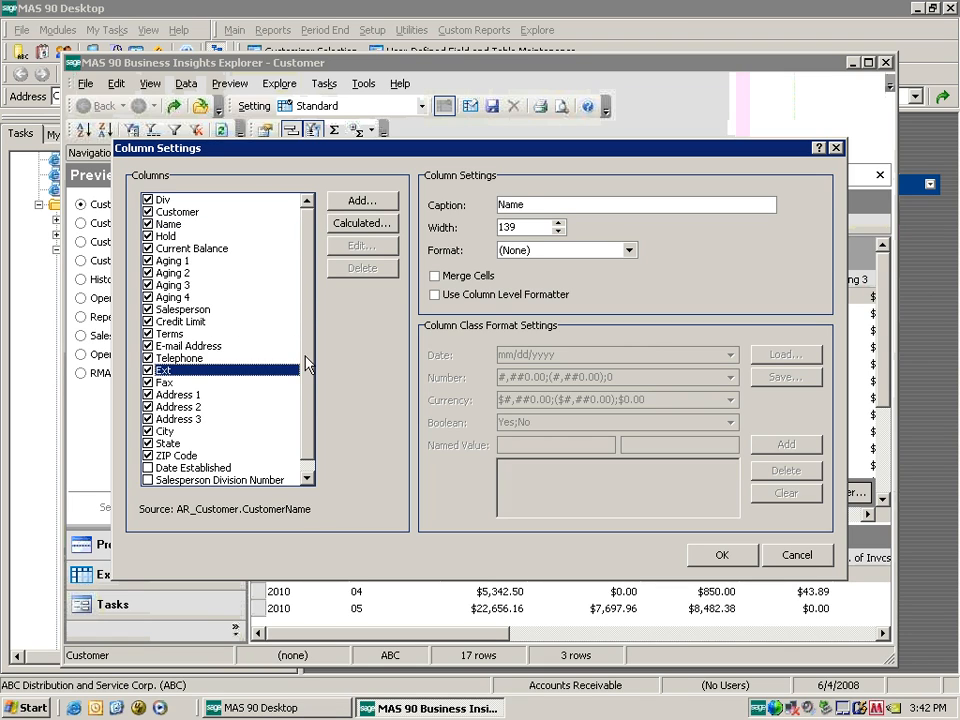
drag(306, 318, 306, 326)
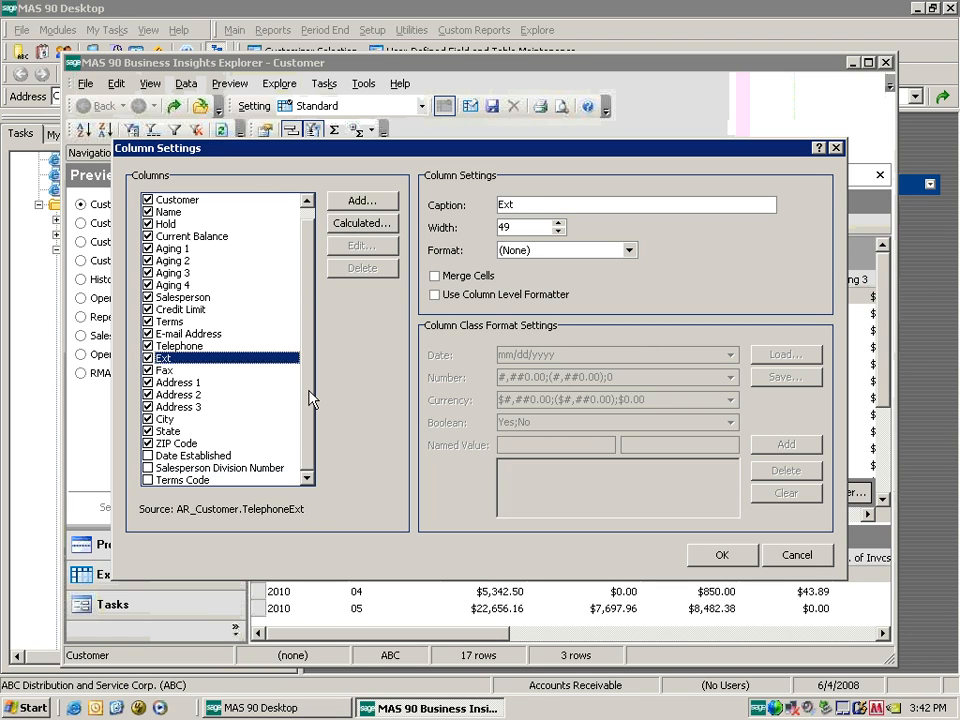
scroll(310, 399, up, 1)
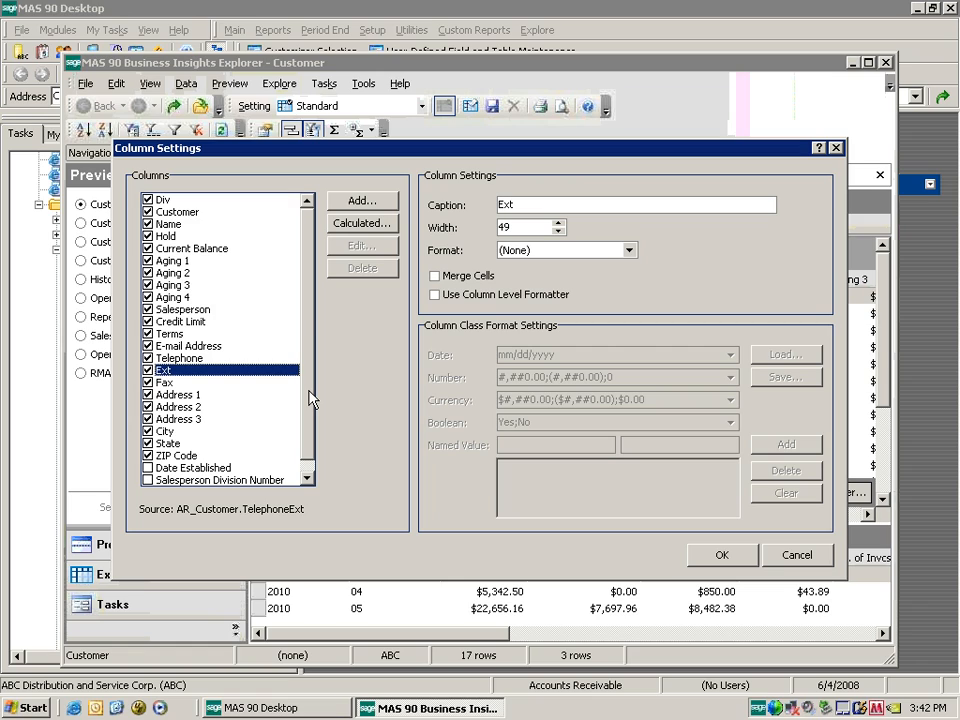
click(361, 204)
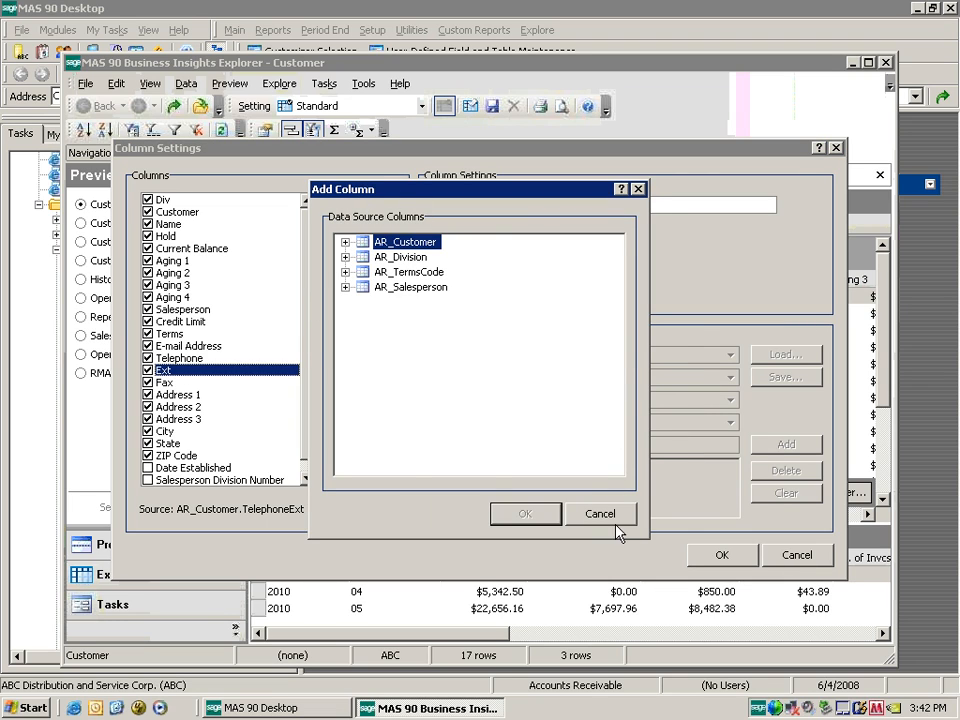
key(Escape)
click(365, 204)
click(345, 242)
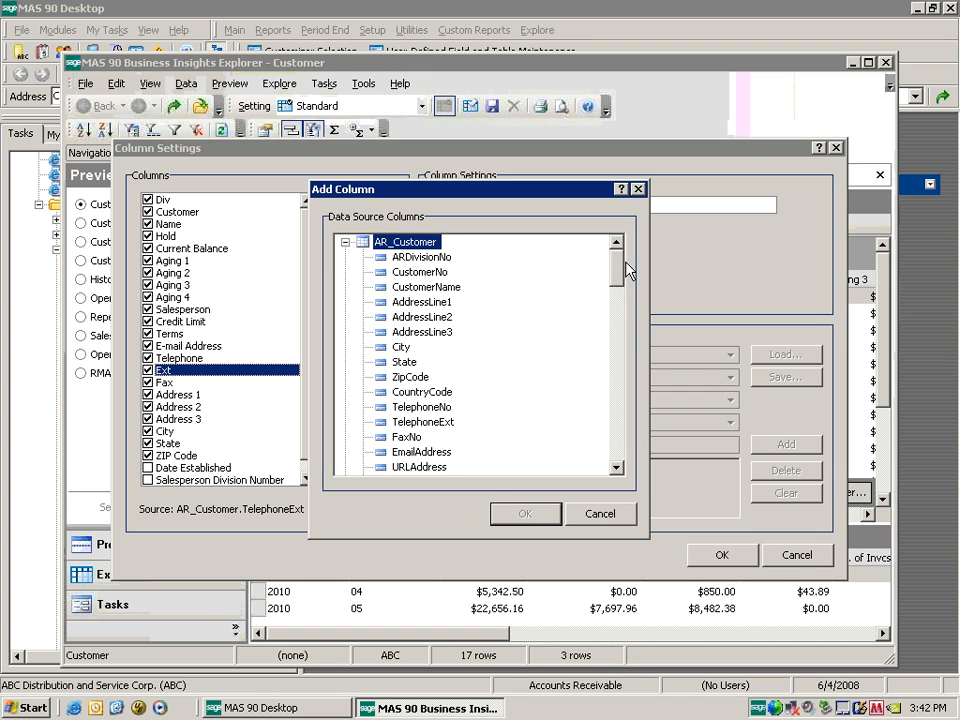
drag(612, 275, 610, 446)
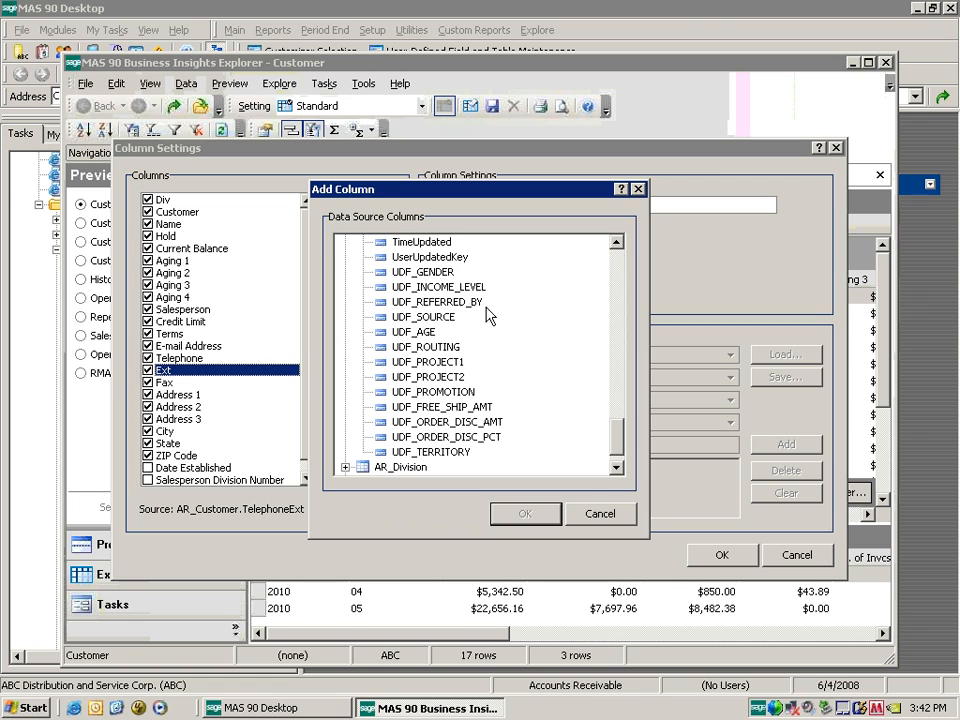
double_click(440, 271)
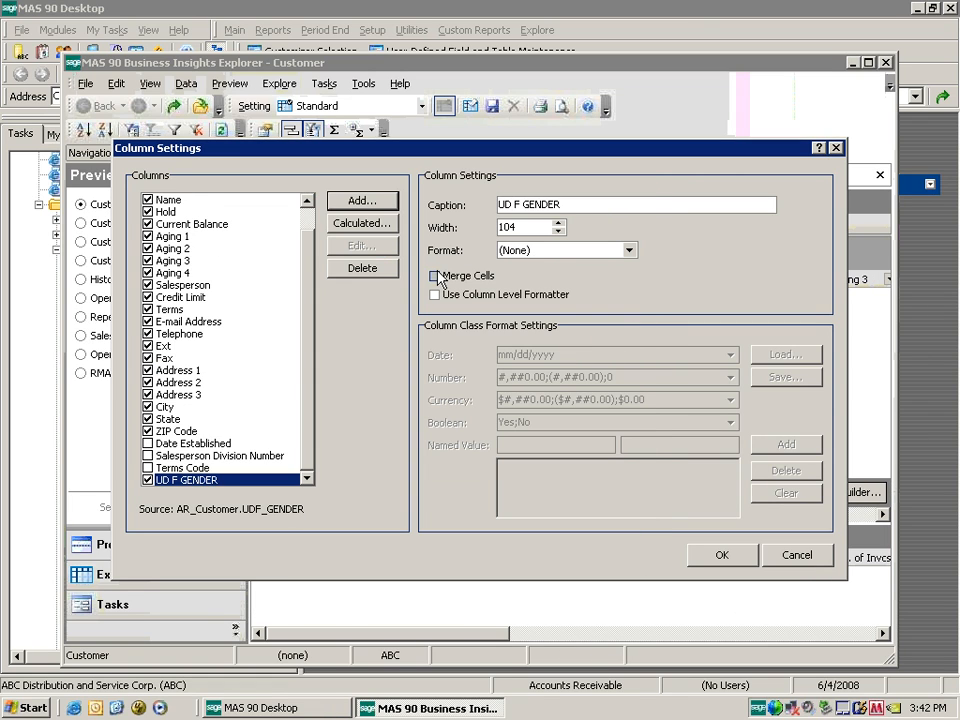
text(Gender)
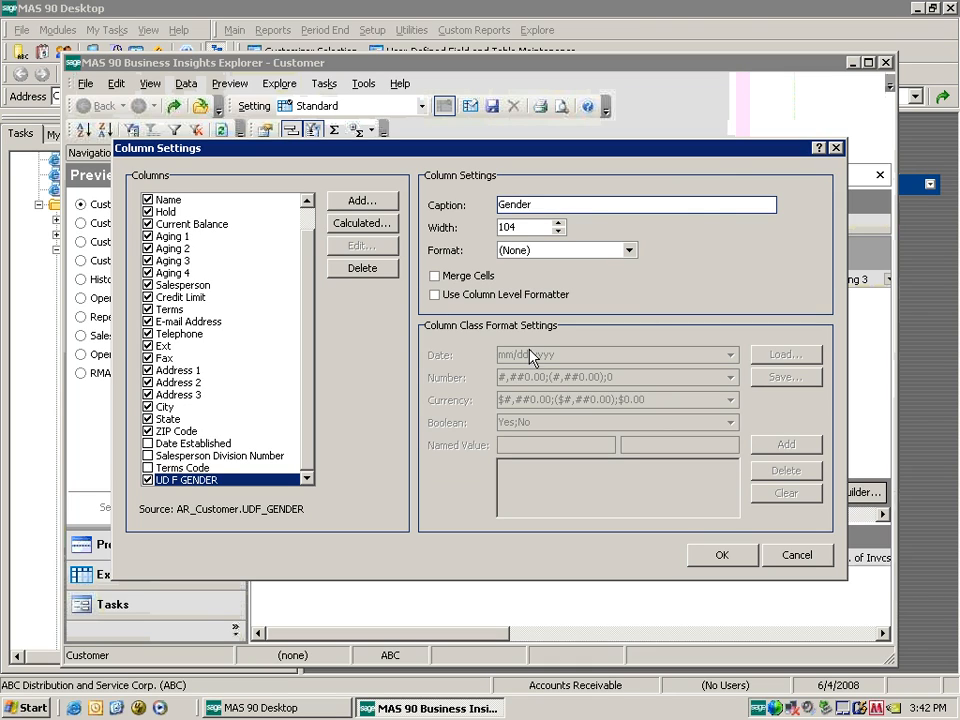
key(Tab)
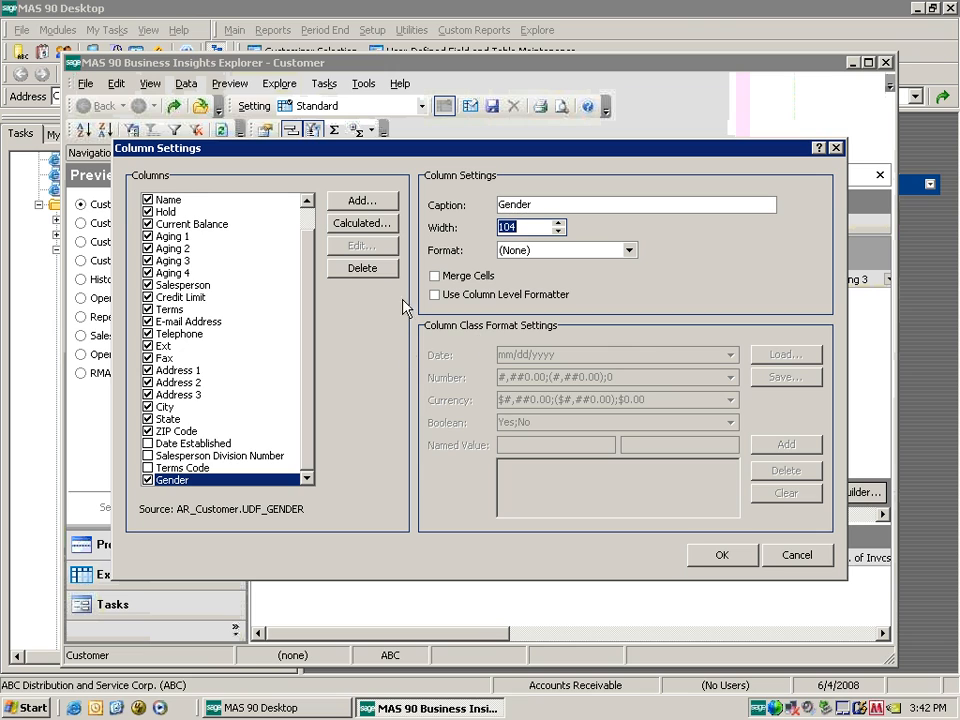
Add the UDF_SOURCE field as a column captioned 'Customer Source'.
click(372, 203)
click(345, 242)
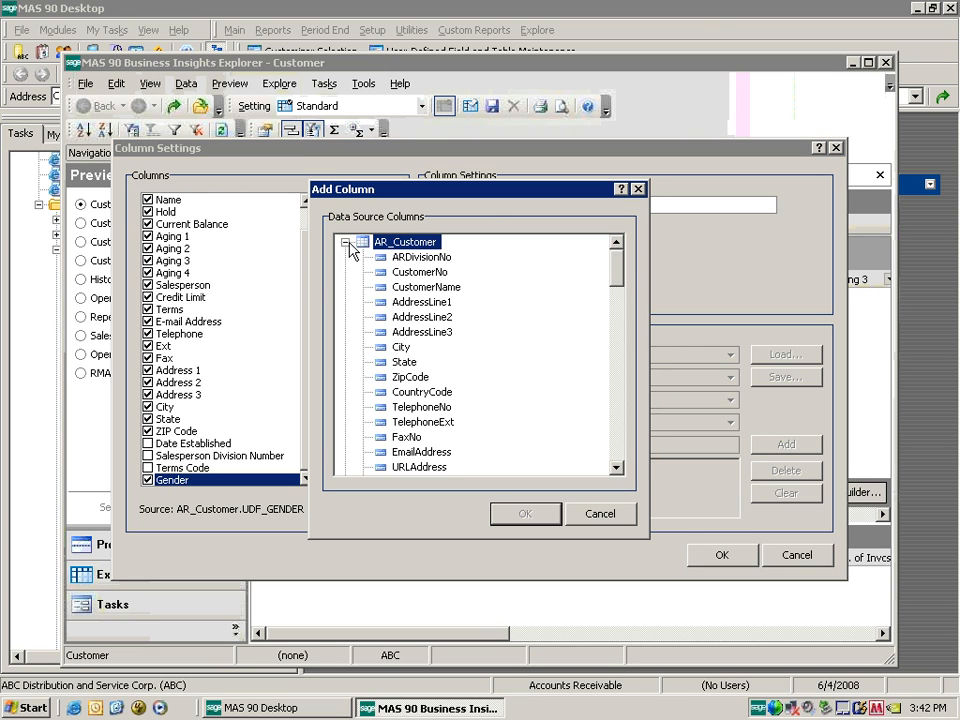
drag(618, 284, 621, 429)
double_click(440, 378)
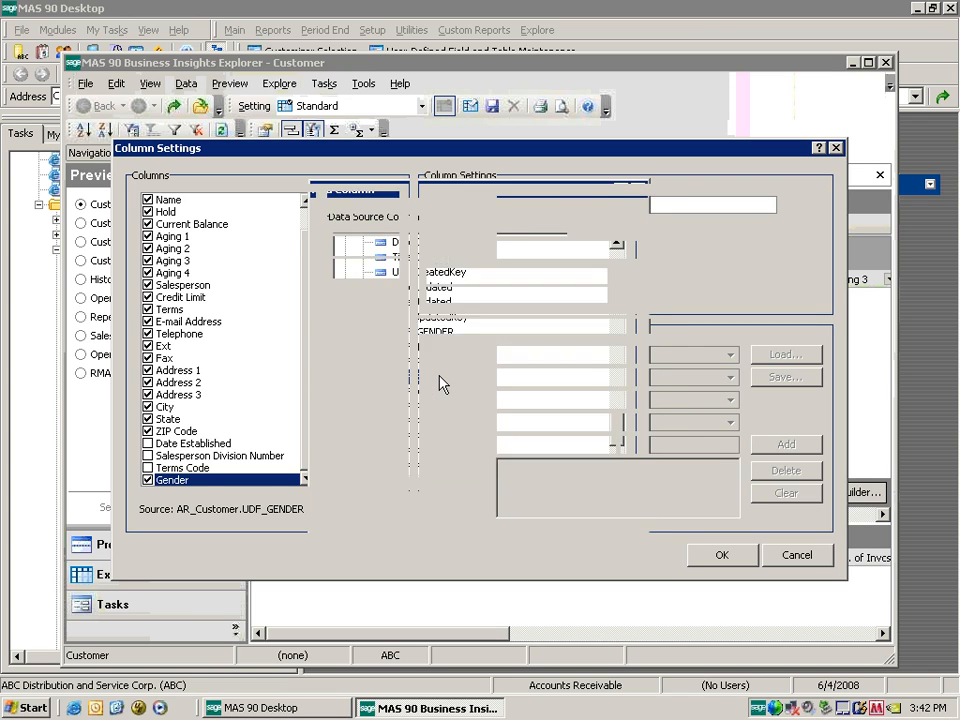
drag(570, 205, 498, 205)
text(Customer Source)
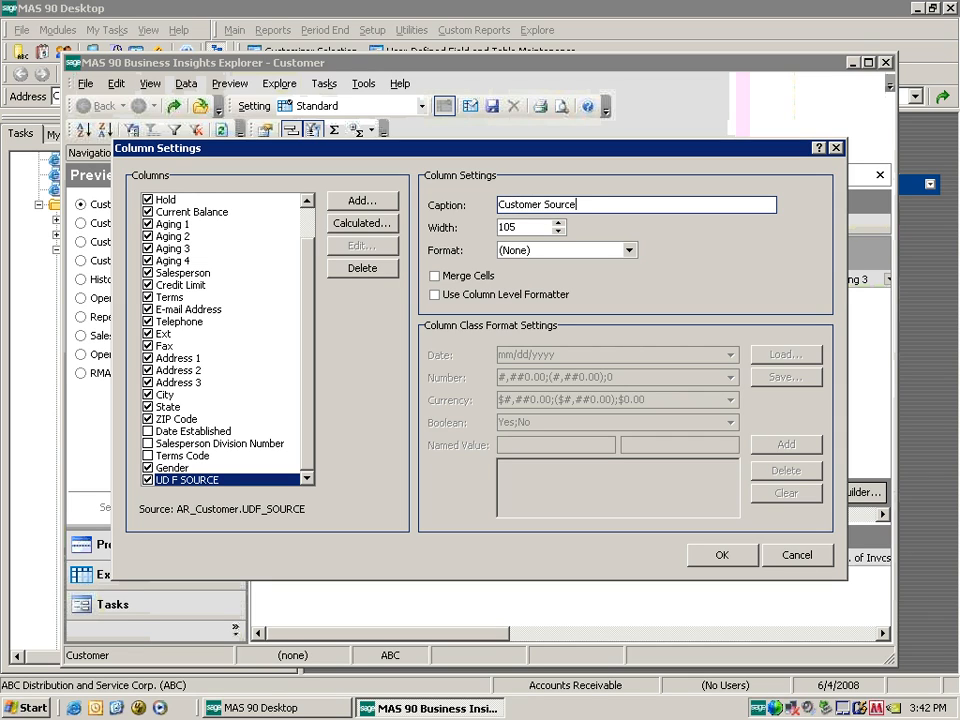
key(Tab)
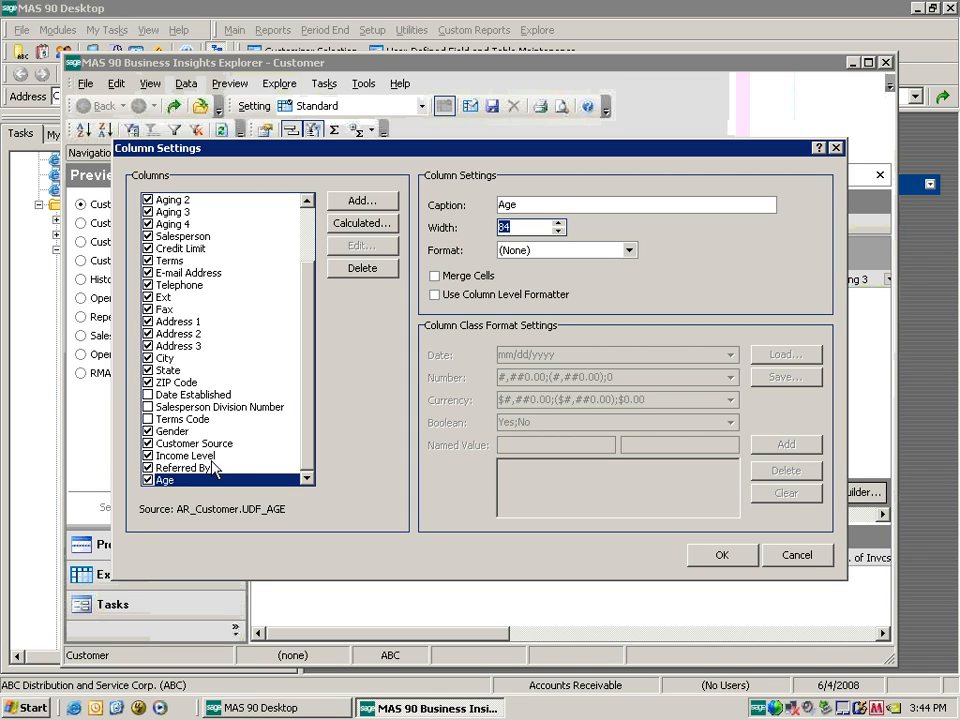
Create a calculated column named 'Count' with expression 1.
click(362, 223)
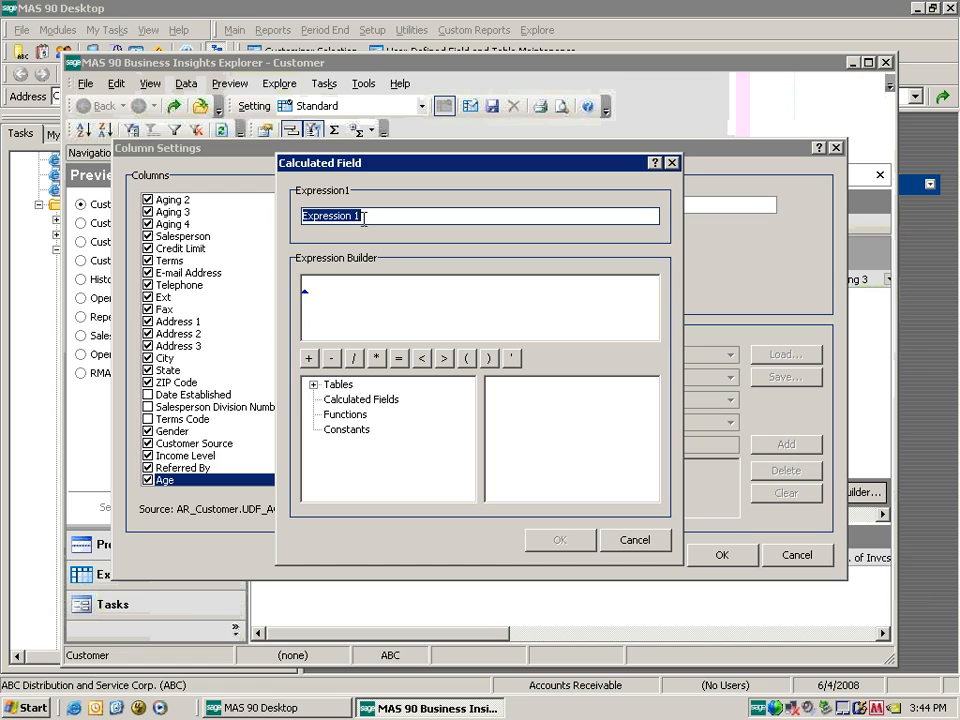
text(C)
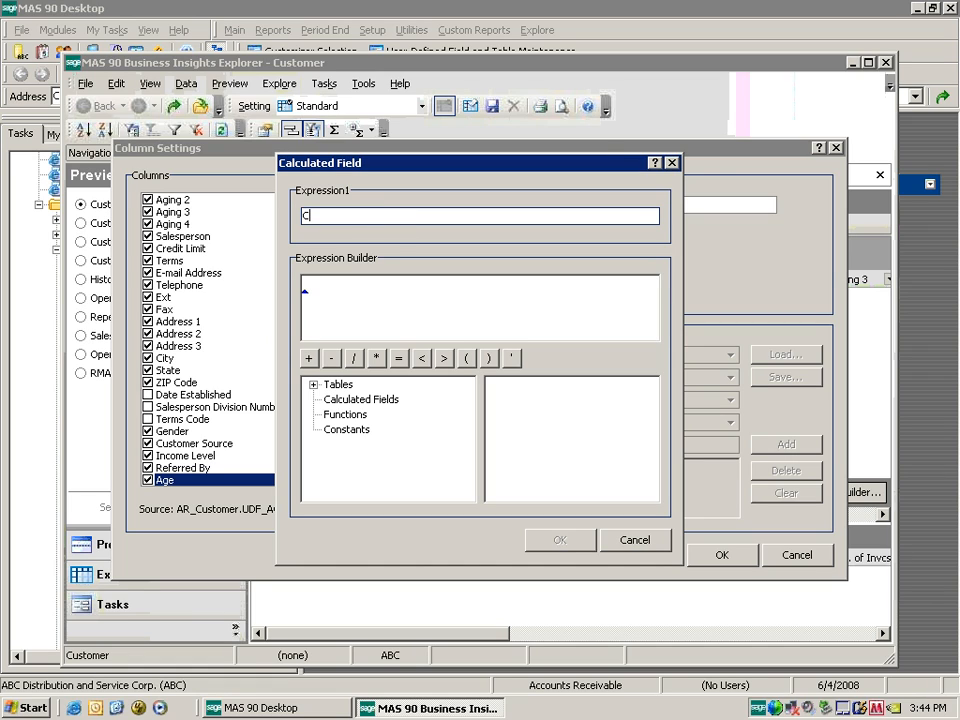
text(ount)
key(Tab)
text(1)
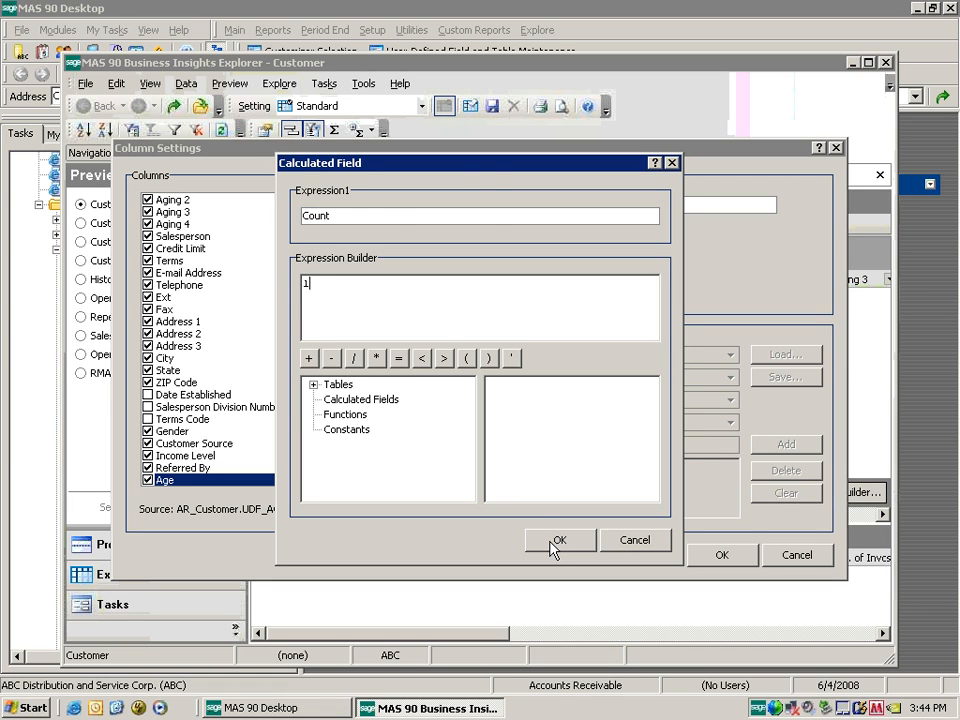
click(553, 541)
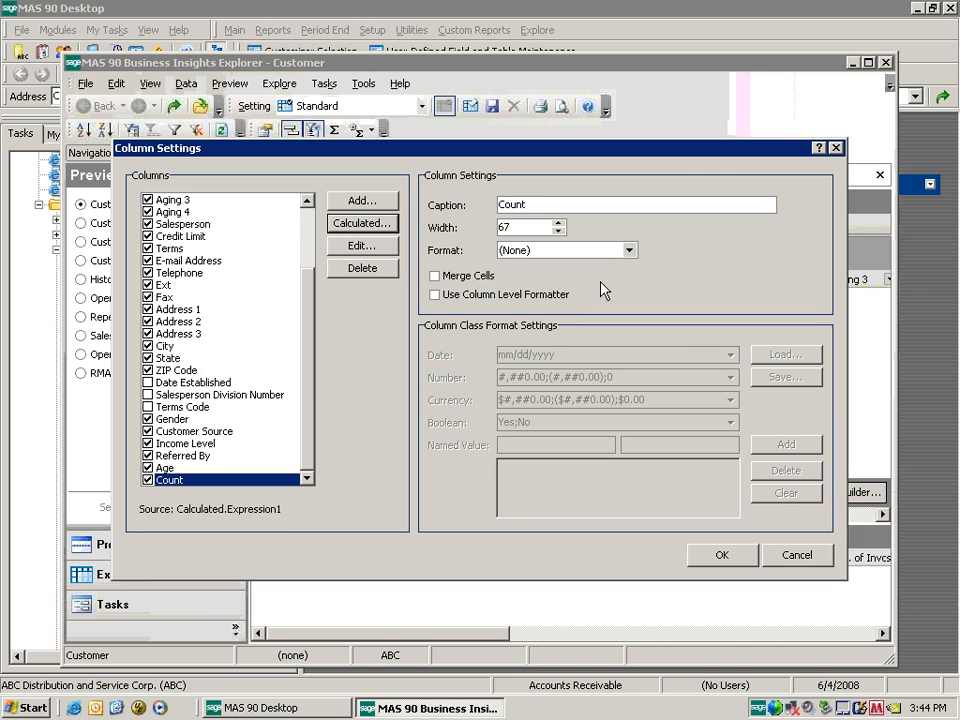
Format the Count column as Numeric with column-level formatting and confirm the settings.
click(629, 250)
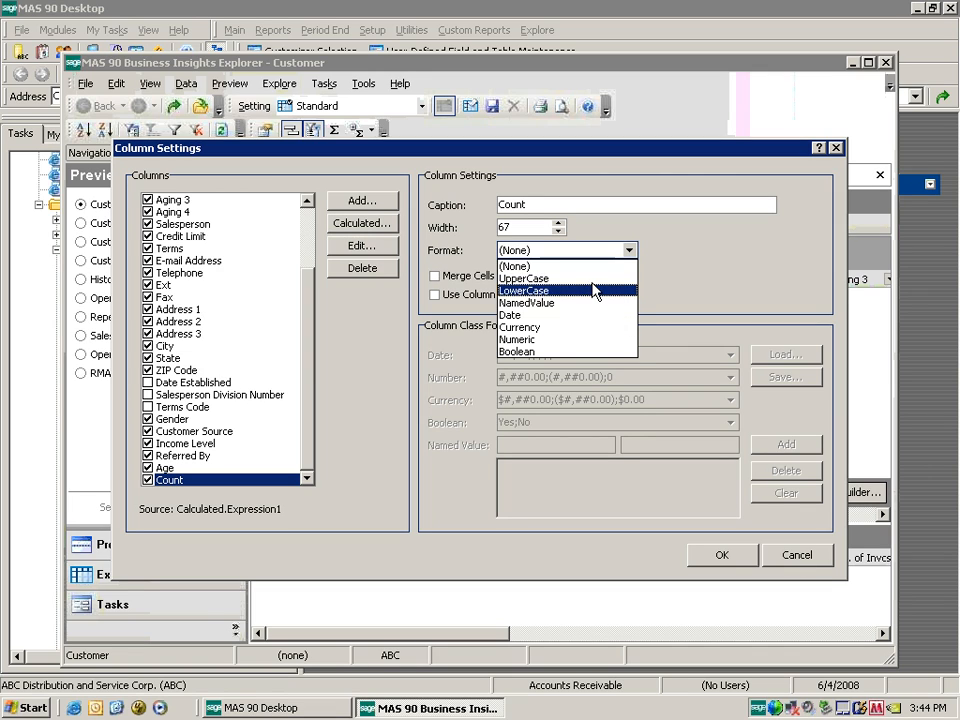
click(565, 339)
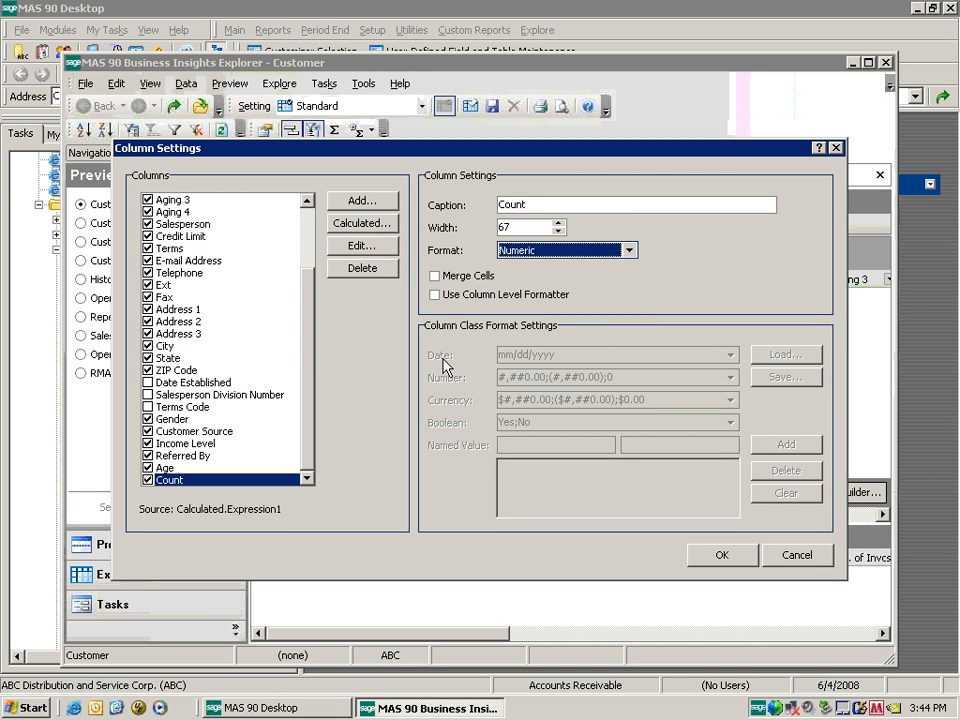
click(435, 295)
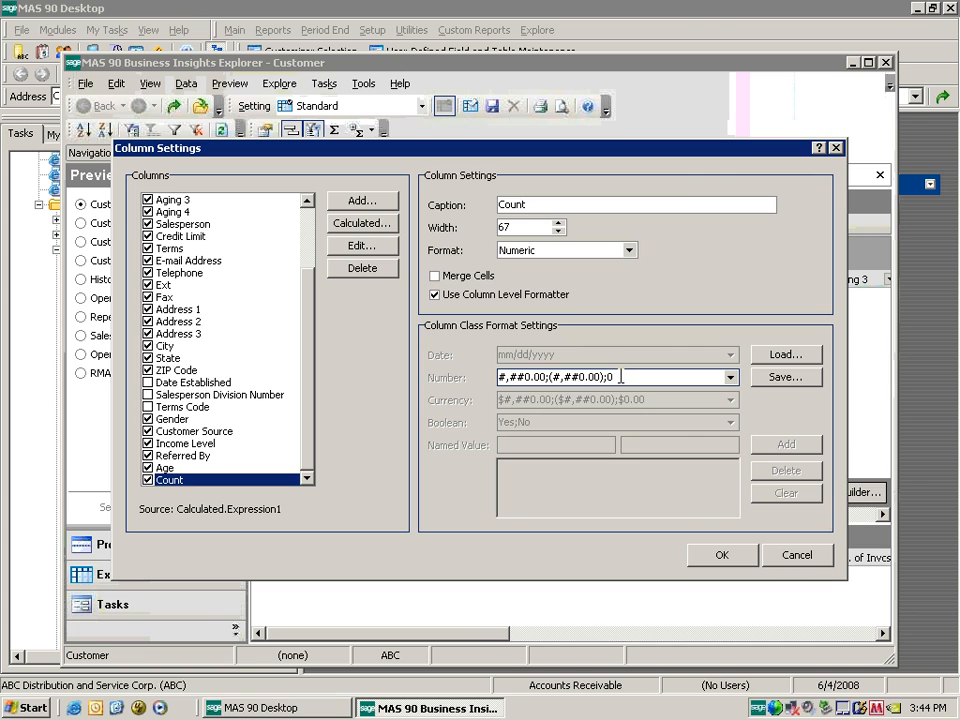
drag(620, 377, 317, 386)
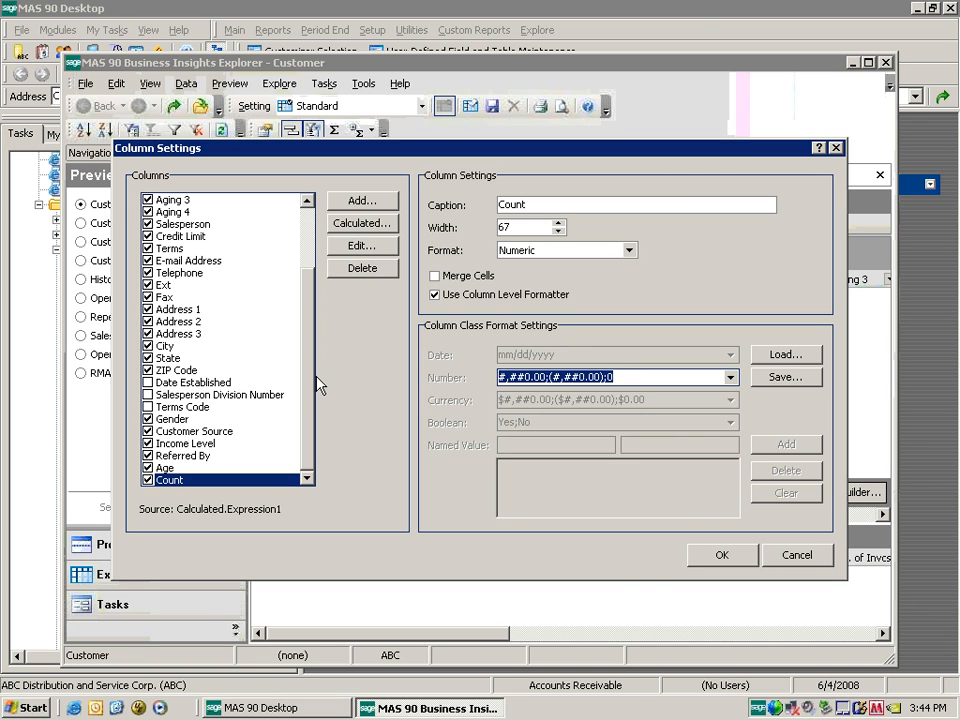
click(721, 554)
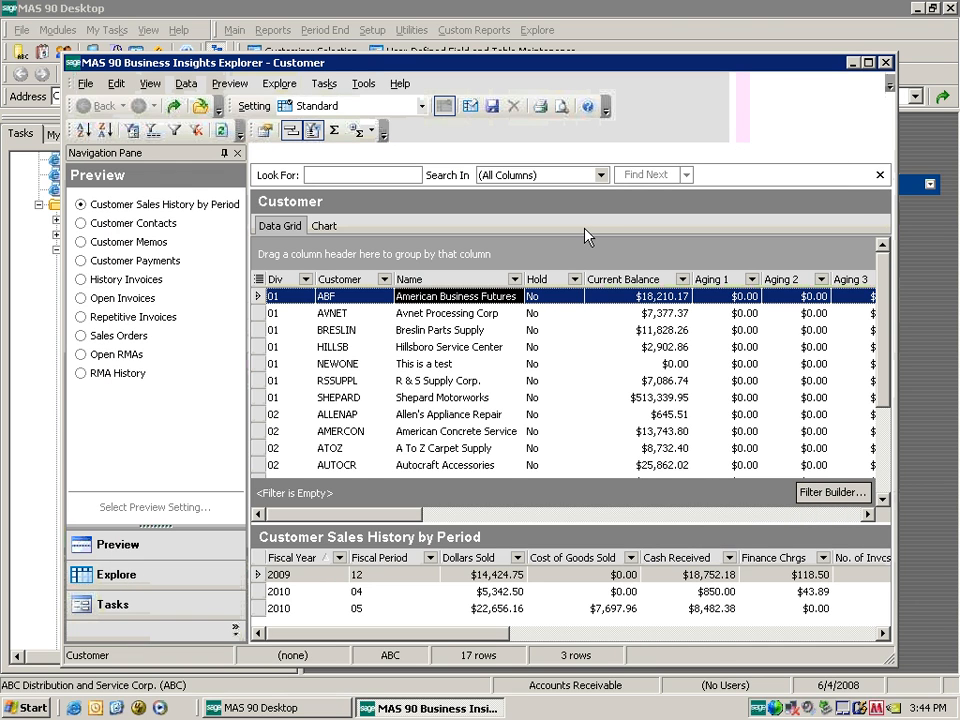
drag(407, 515, 843, 518)
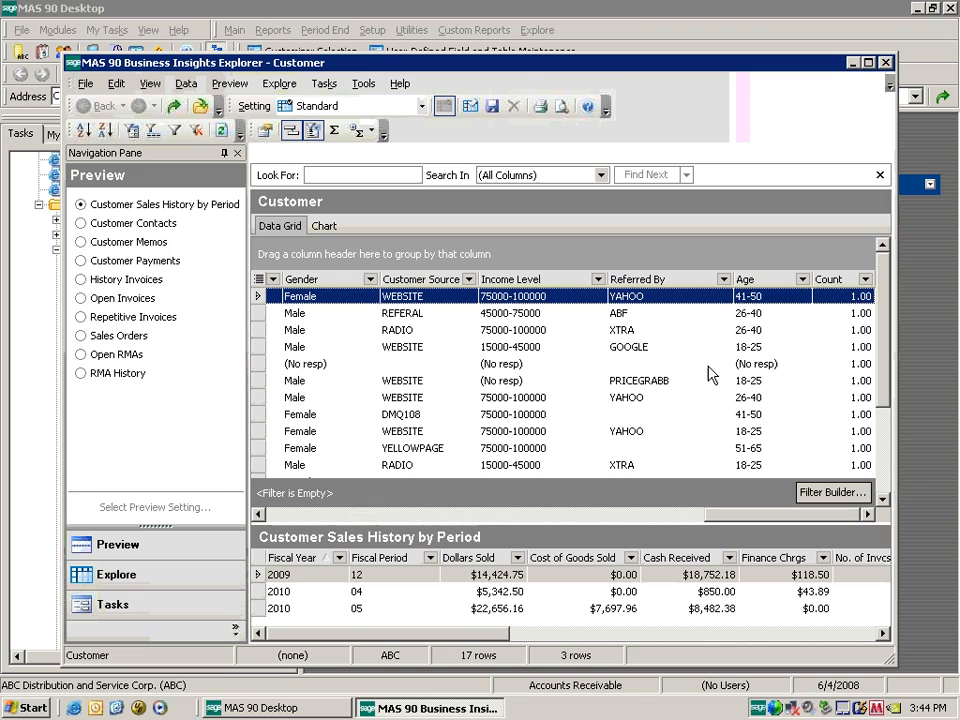
click(597, 279)
click(593, 258)
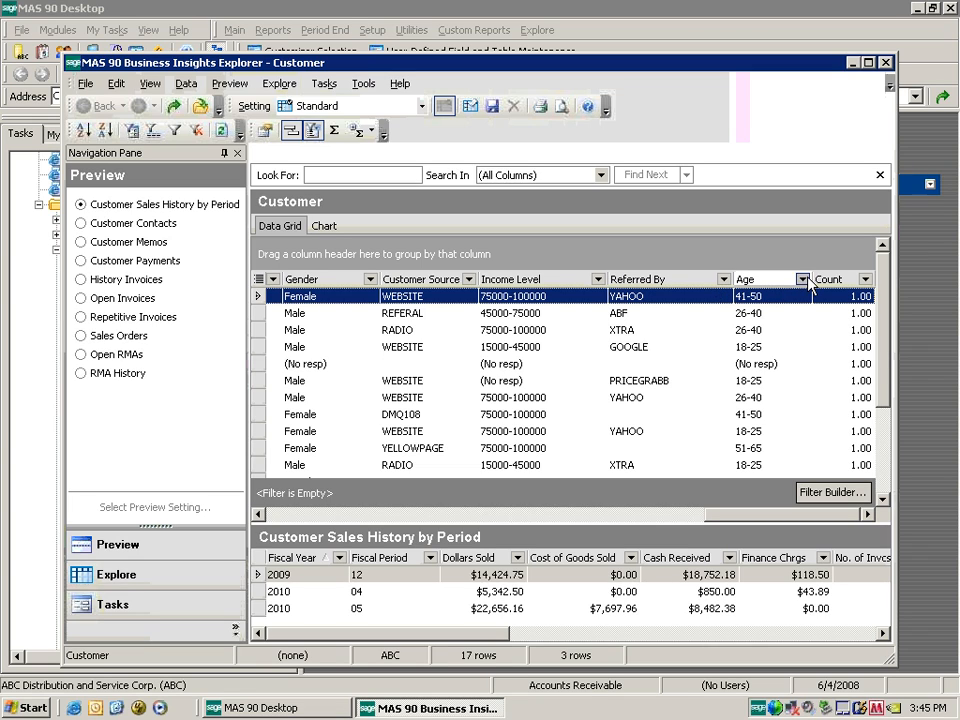
Try grouping rows by Gender, remove it, and group by Customer Source instead.
drag(746, 516, 660, 520)
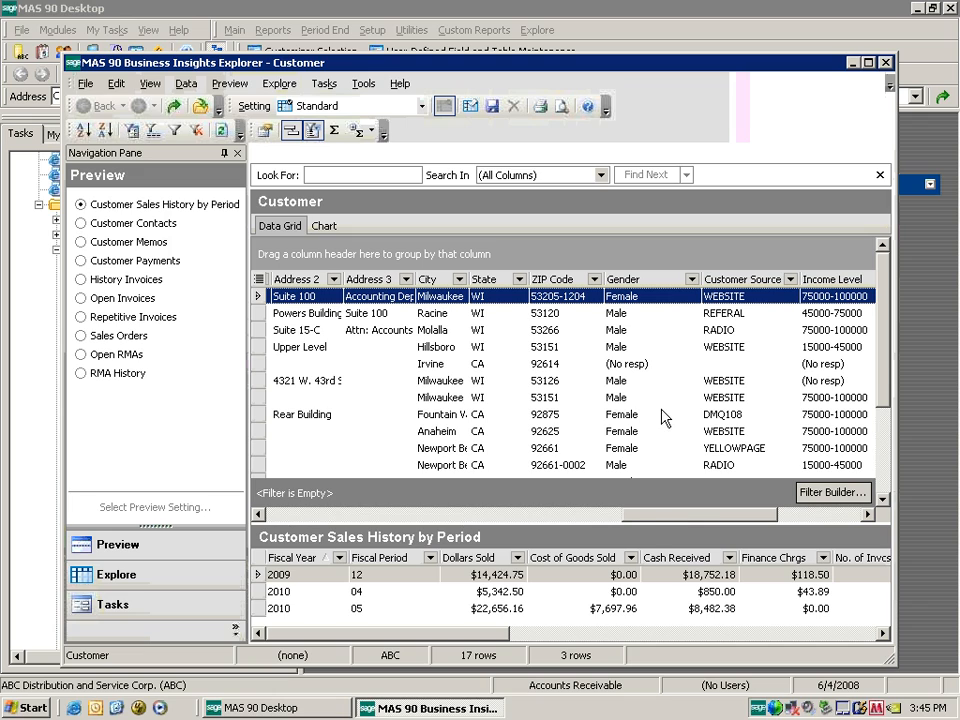
drag(640, 279, 314, 256)
drag(703, 521, 297, 525)
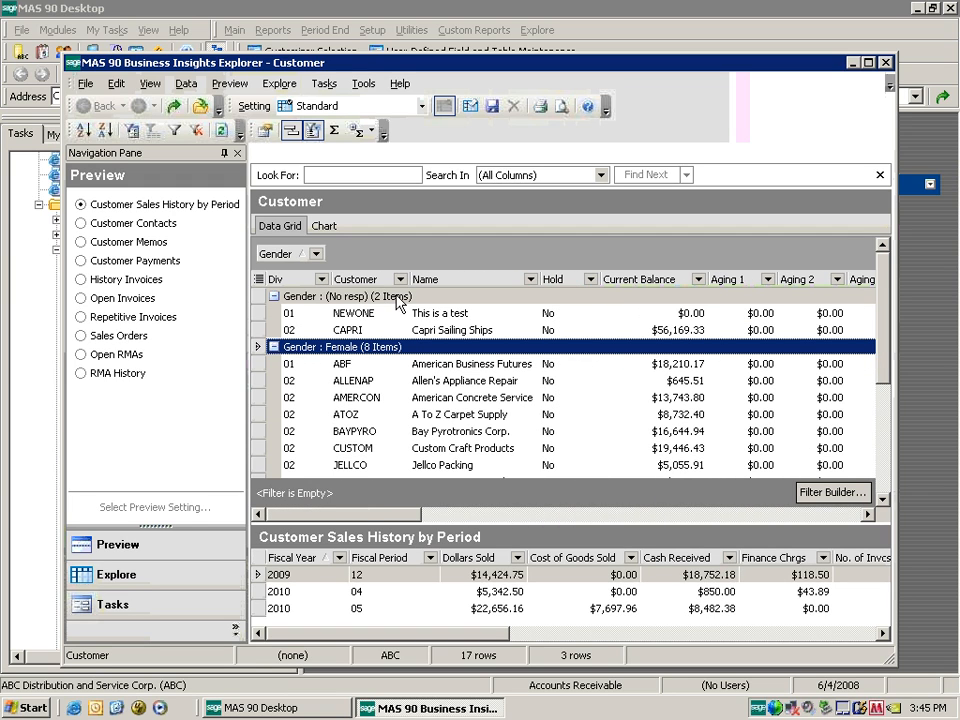
drag(884, 325, 885, 289)
drag(362, 514, 700, 517)
drag(283, 253, 455, 225)
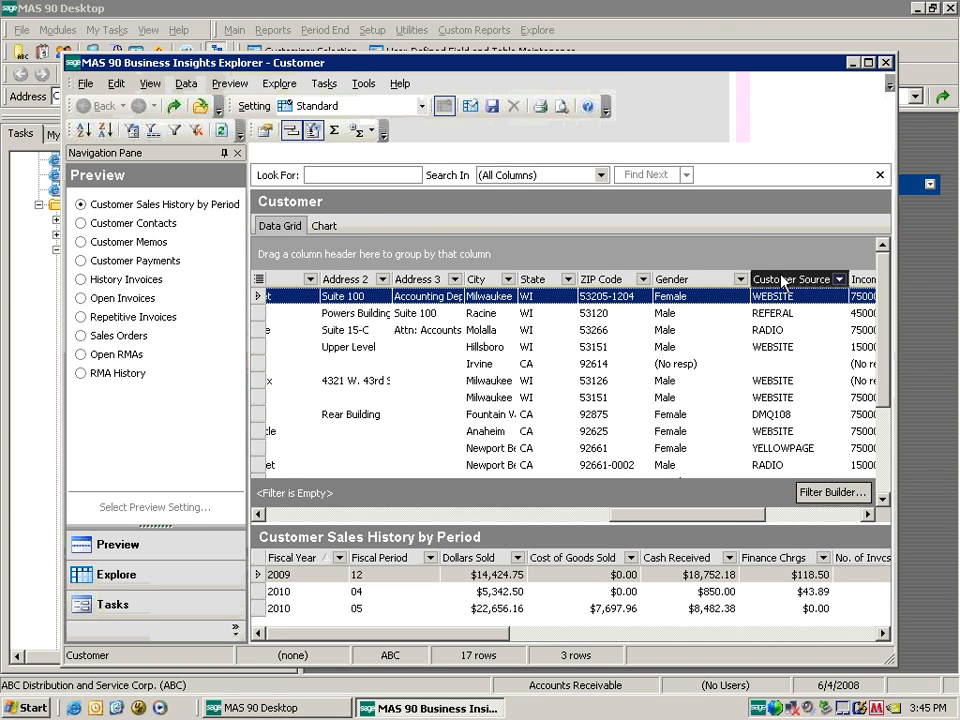
drag(783, 282, 300, 254)
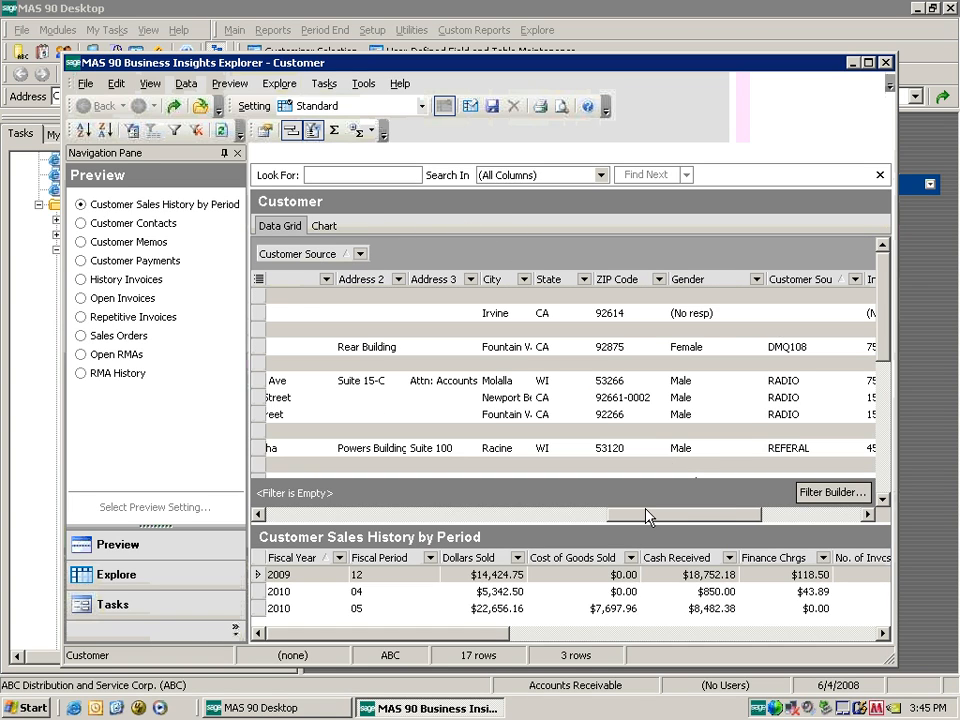
drag(646, 517, 300, 517)
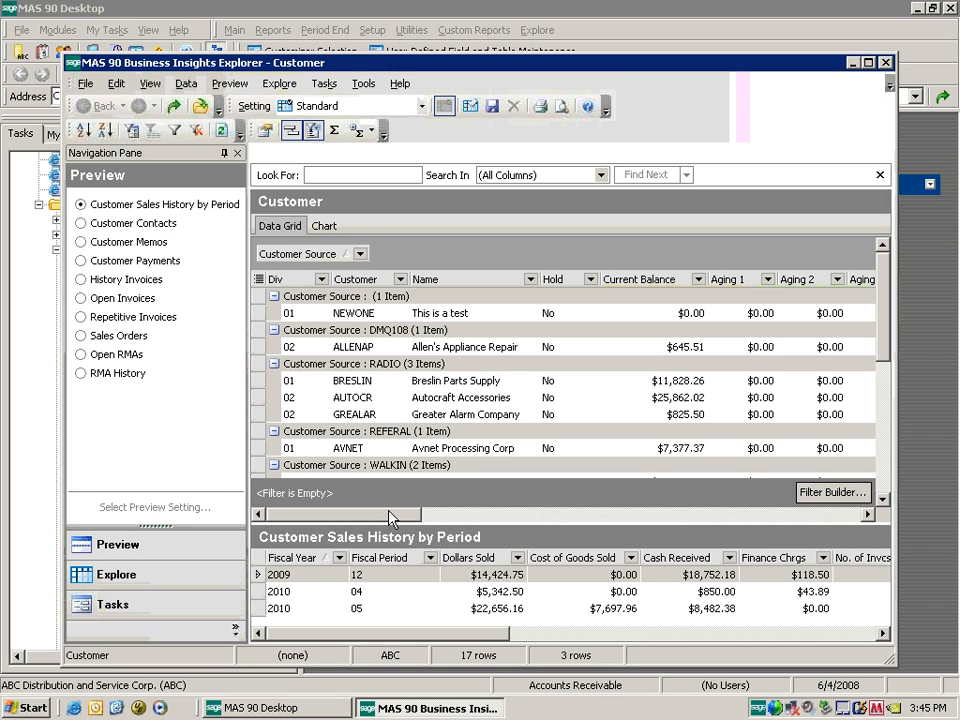
click(328, 228)
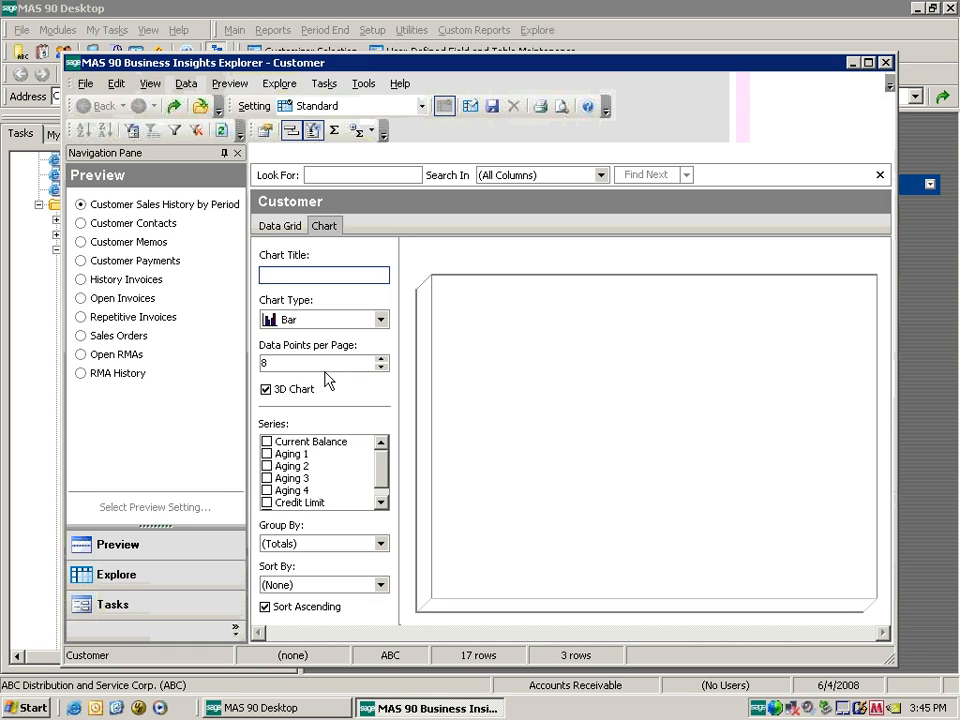
Chart the Count series as bars grouped by Customer Source.
drag(380, 470, 305, 500)
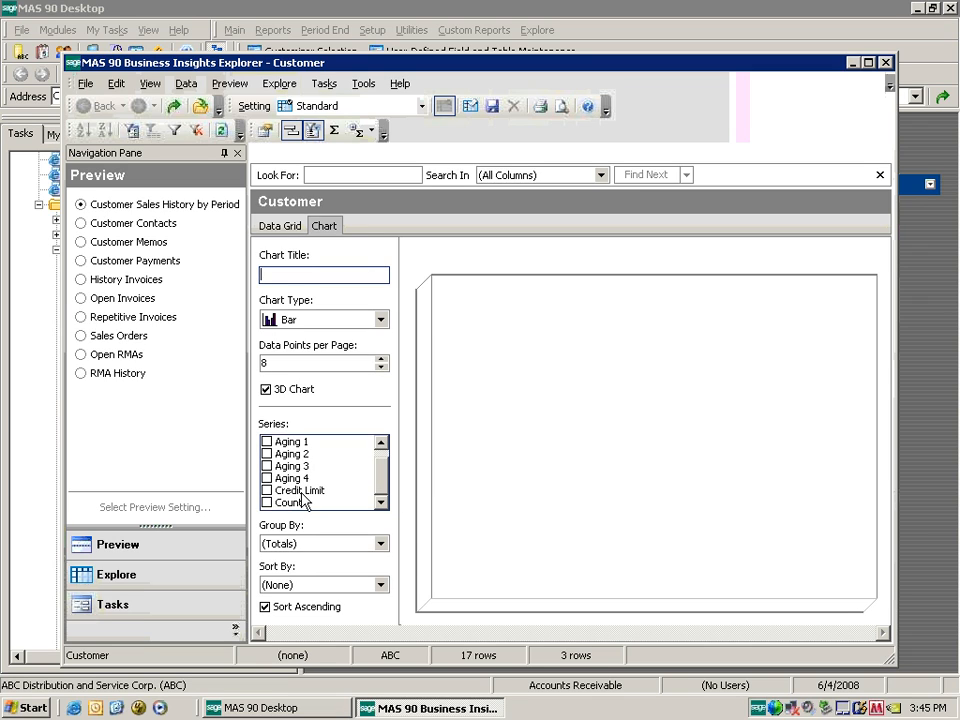
click(266, 502)
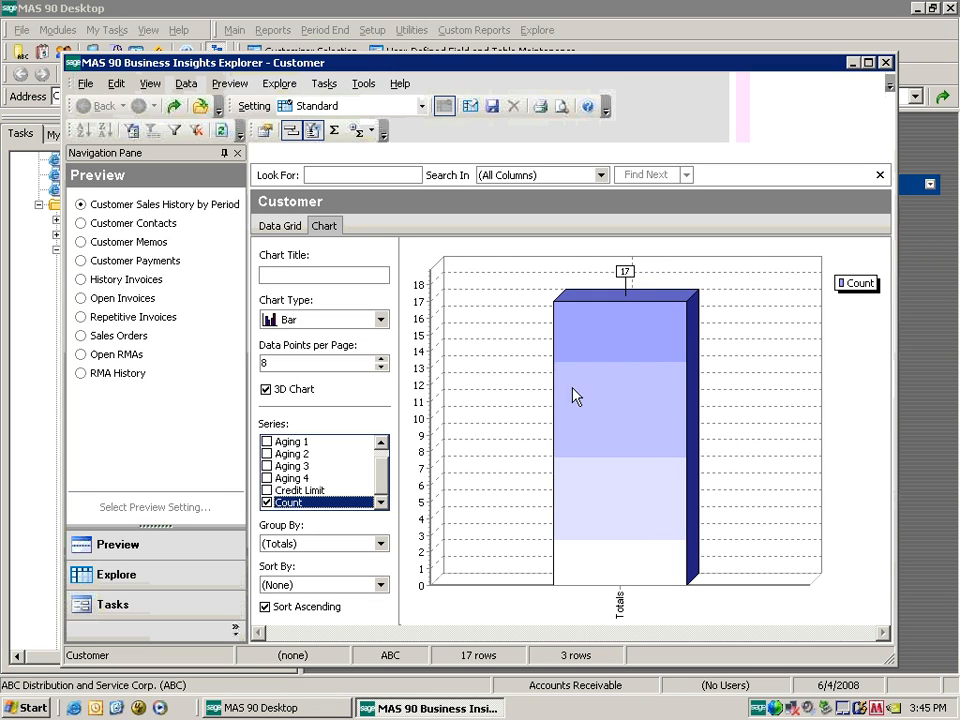
click(381, 543)
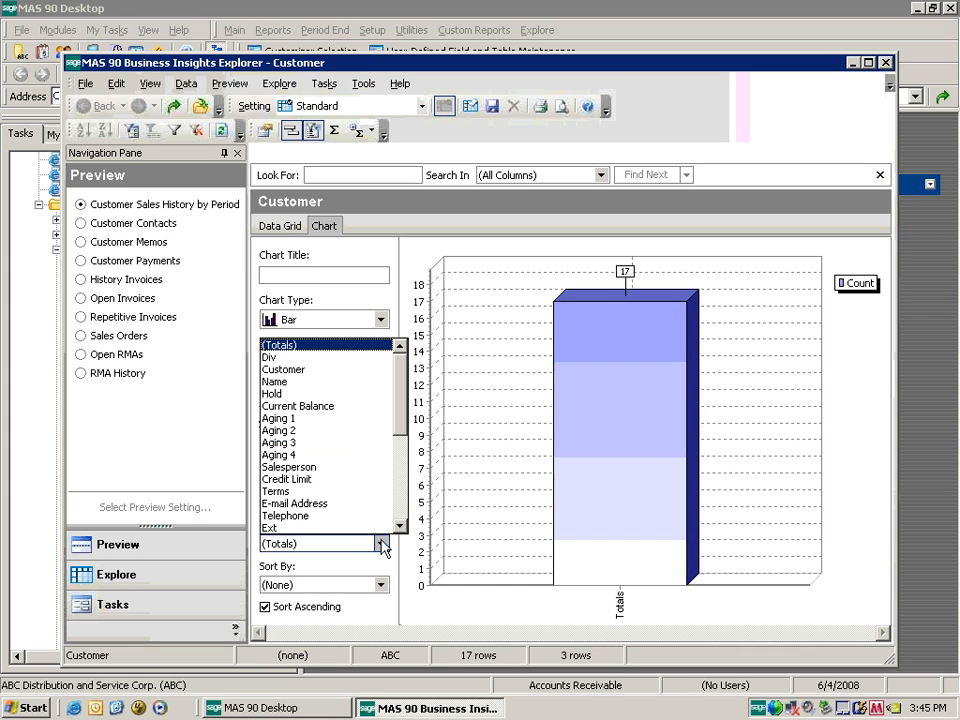
drag(400, 422, 400, 520)
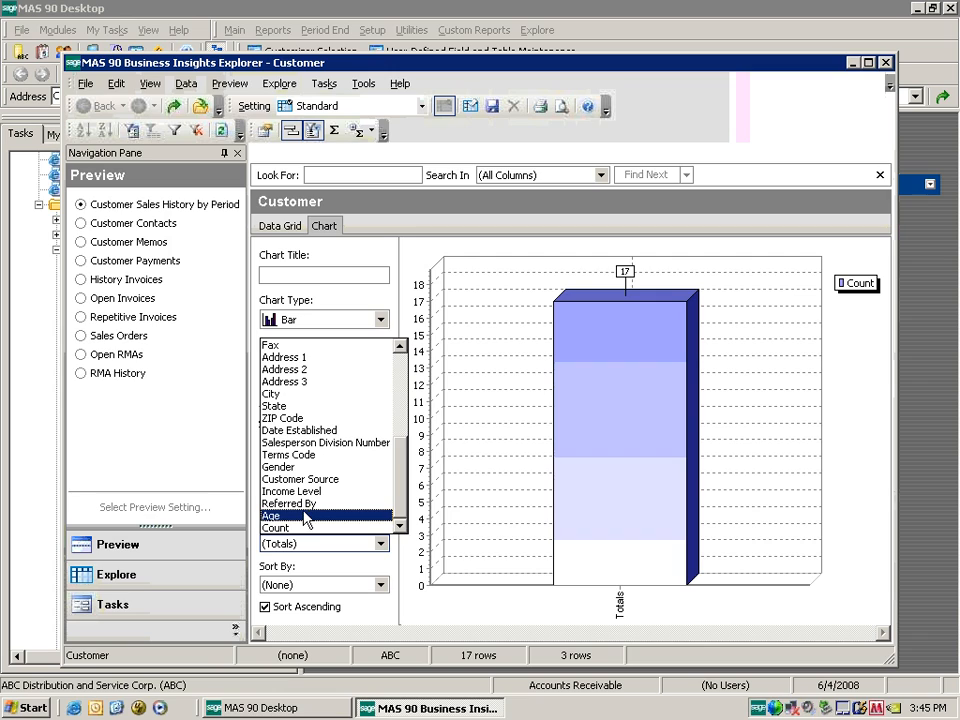
click(334, 480)
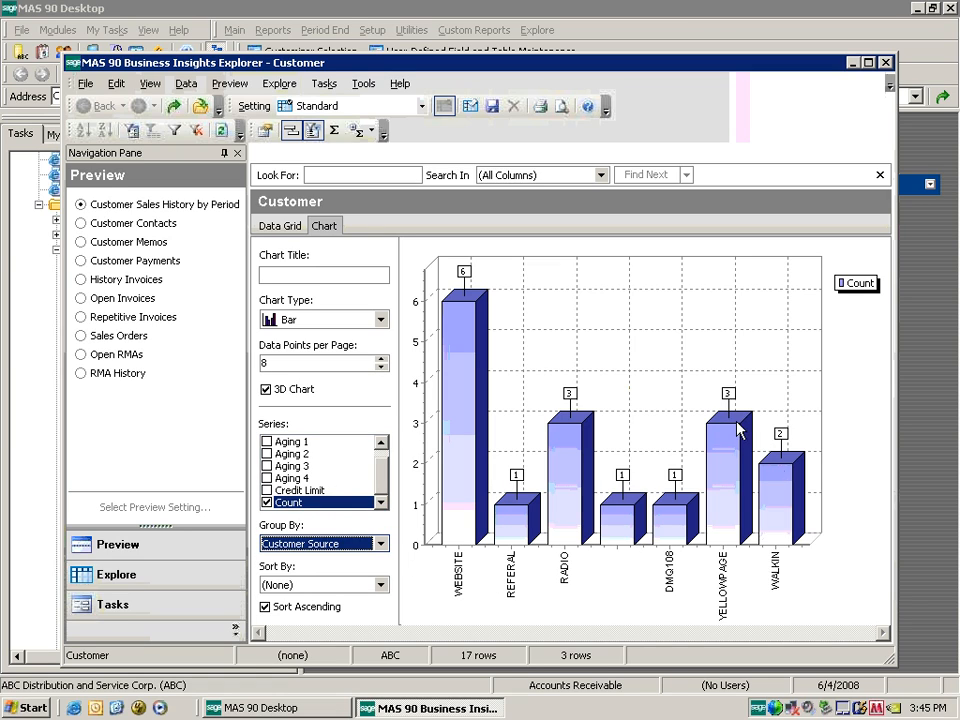
click(382, 319)
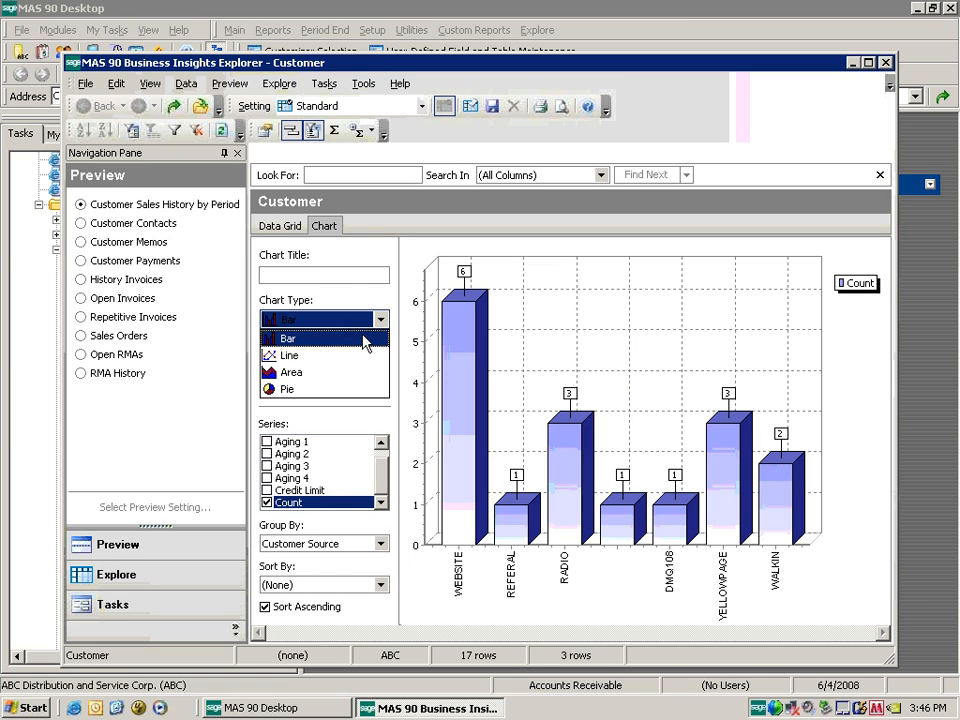
click(320, 390)
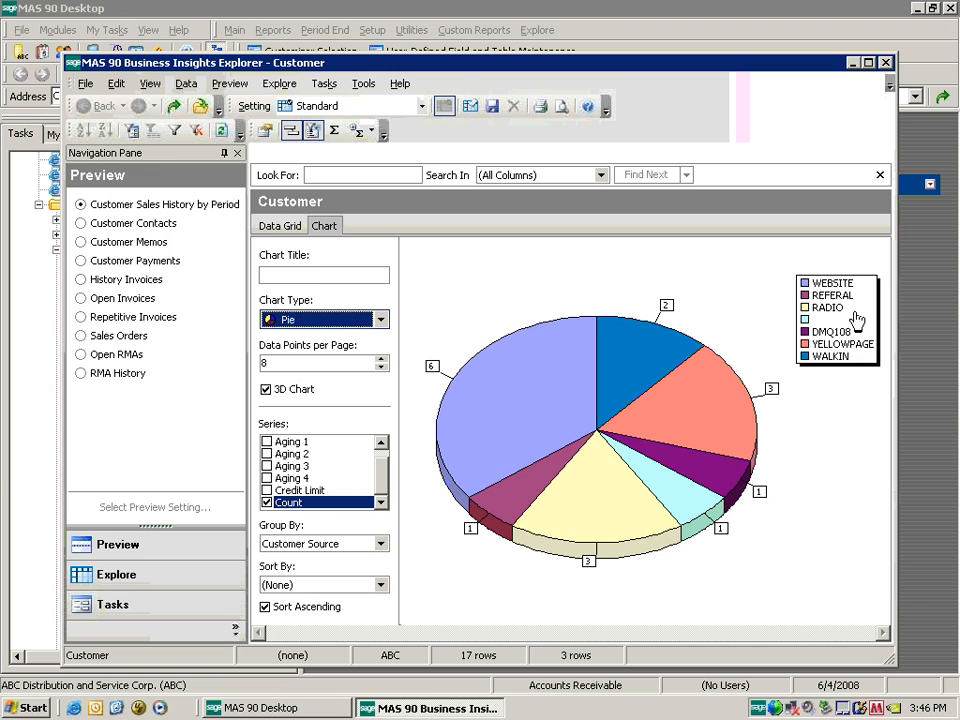
click(380, 319)
click(362, 358)
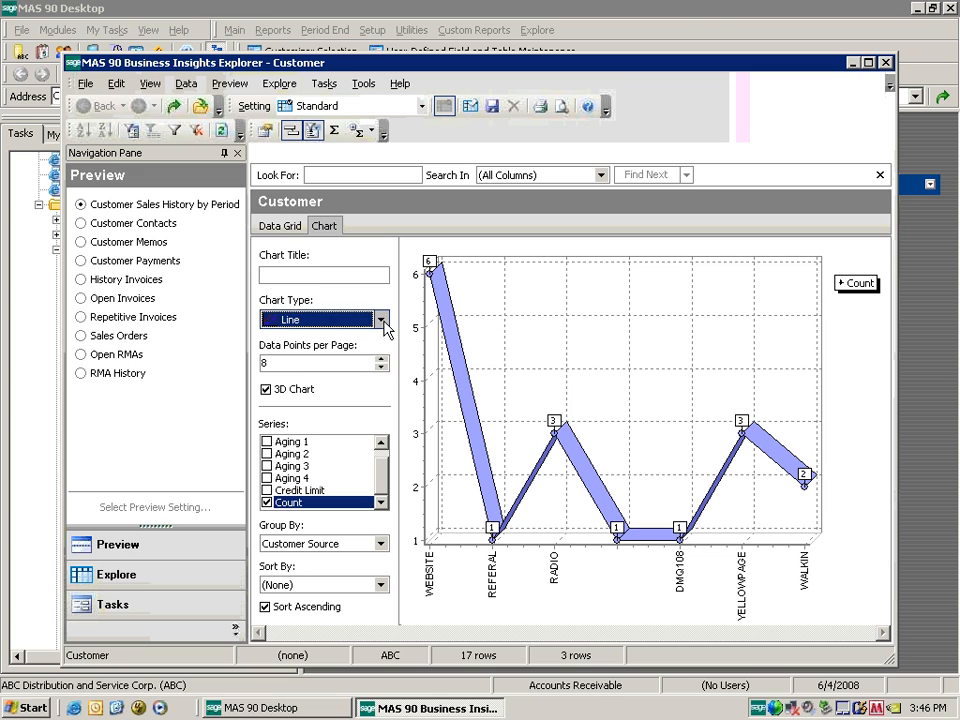
click(380, 319)
click(330, 369)
click(380, 319)
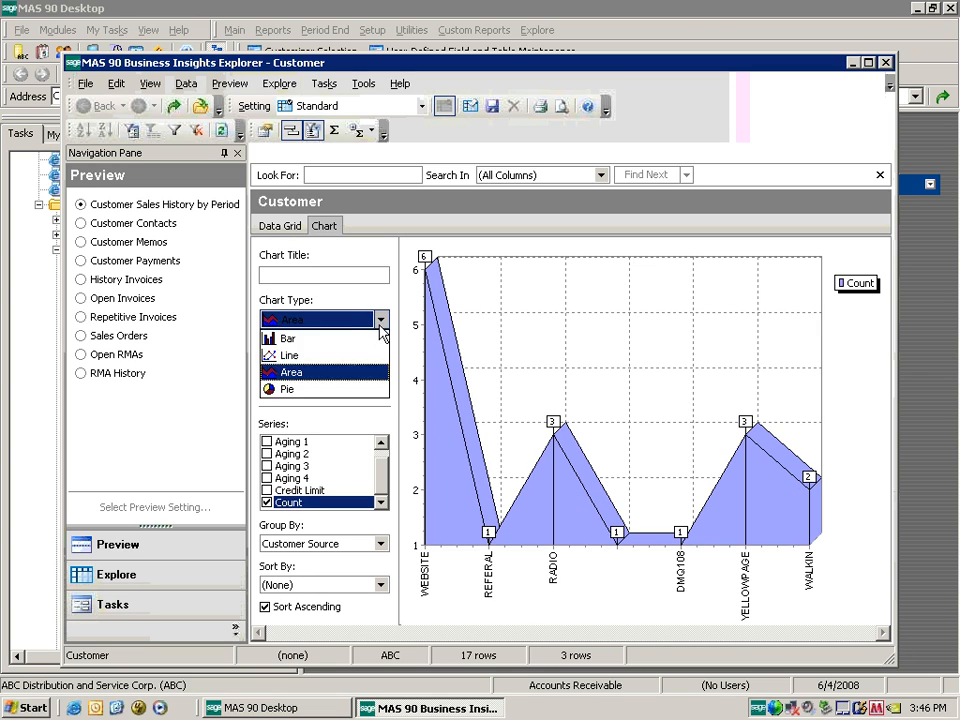
click(350, 339)
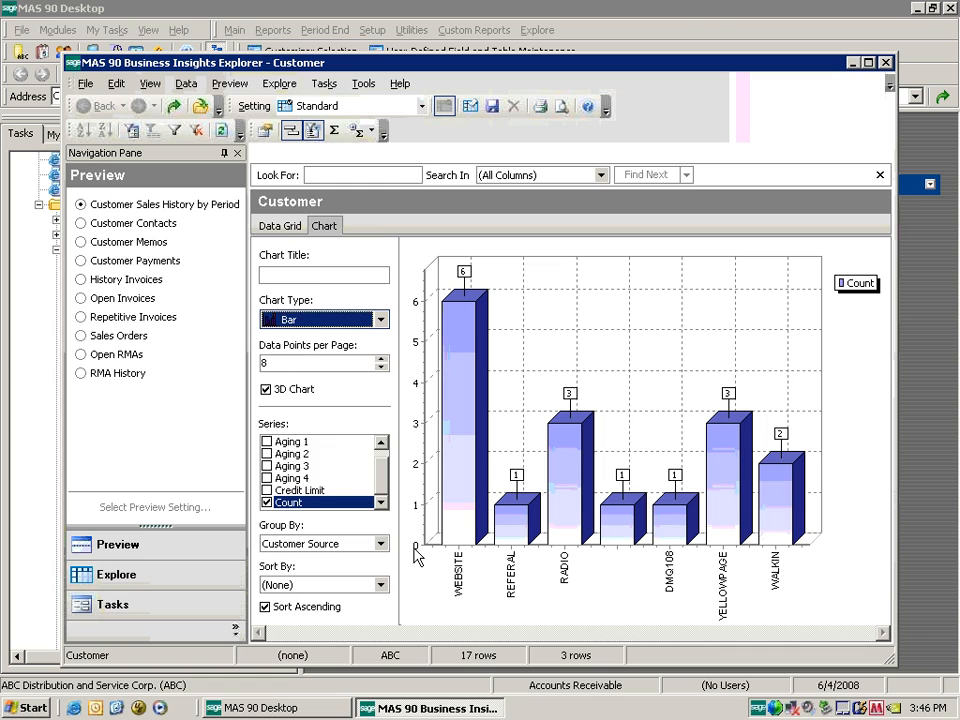
Try grouping by Referred By, then Age sorted by Age, finally grouping by Income Level.
click(381, 544)
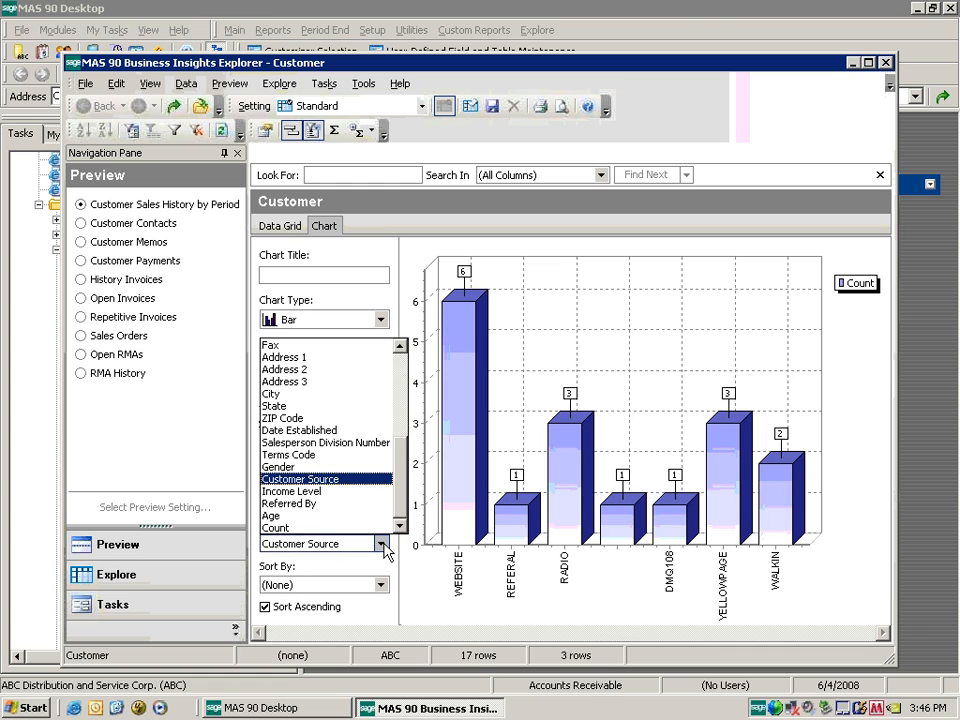
click(332, 504)
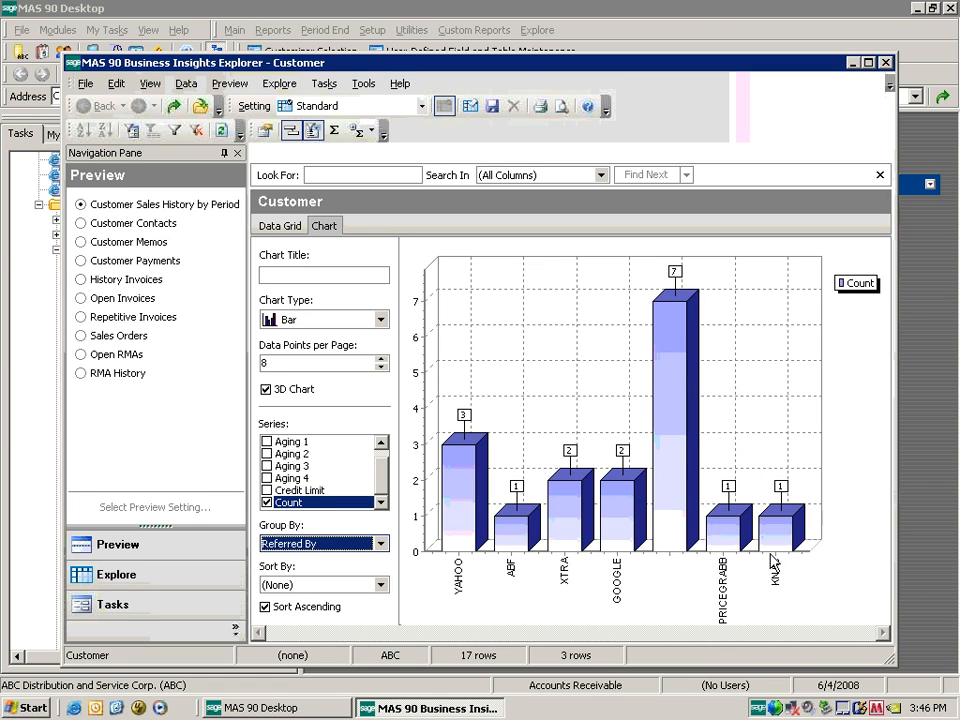
click(380, 543)
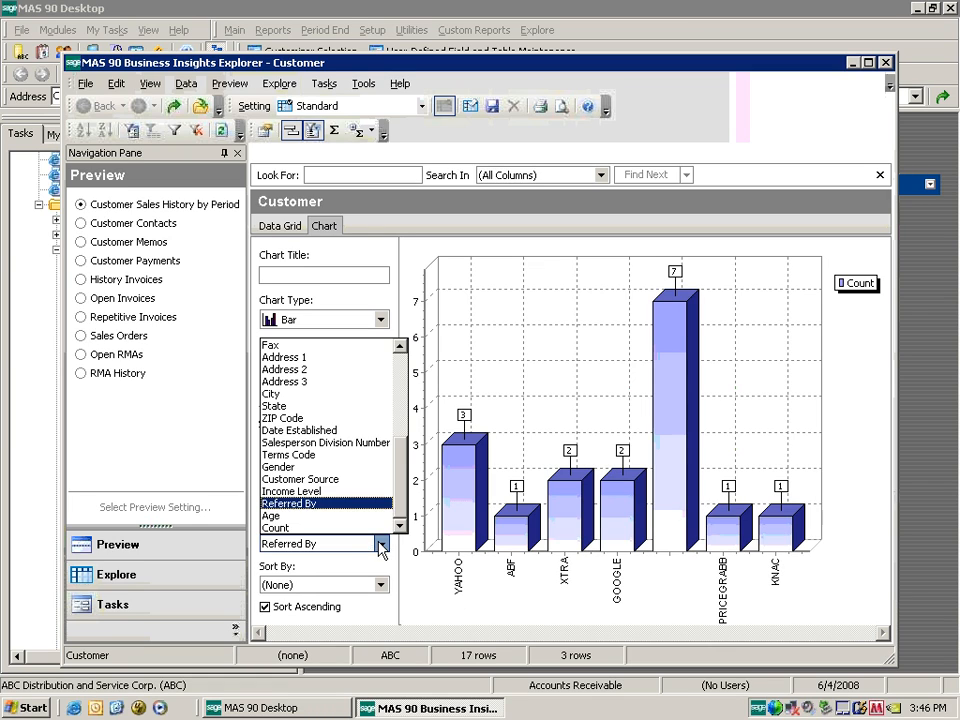
click(311, 517)
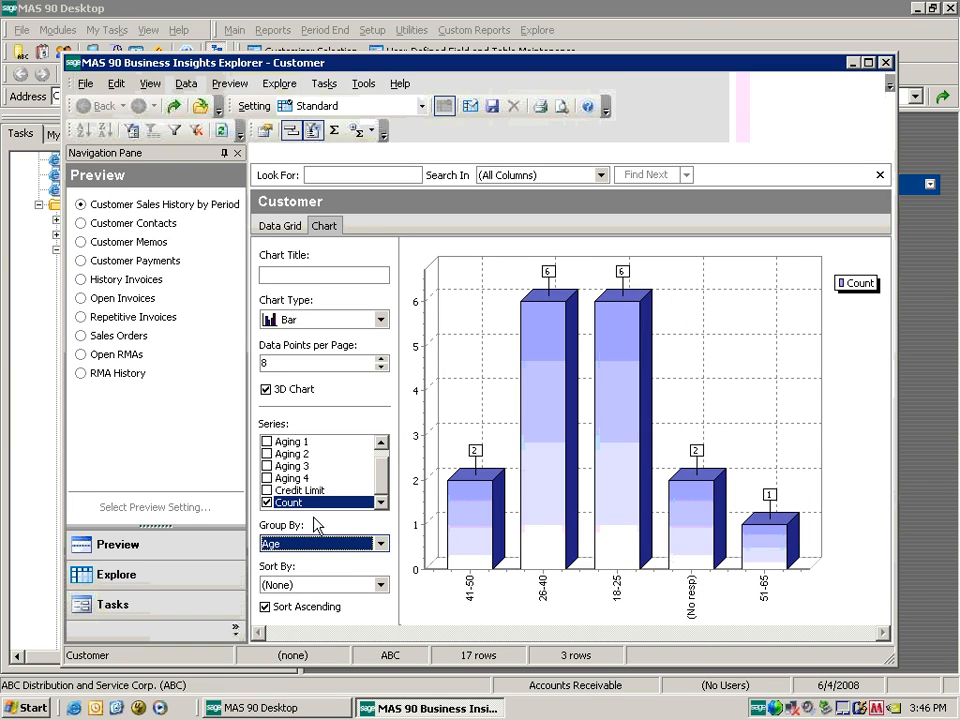
click(380, 585)
click(280, 673)
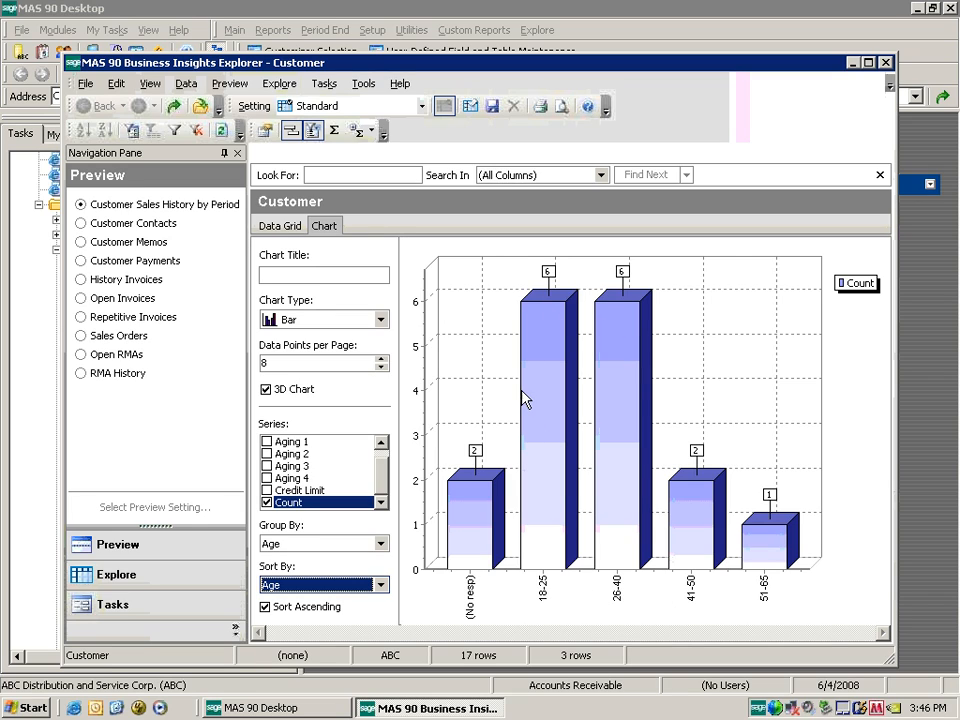
click(380, 543)
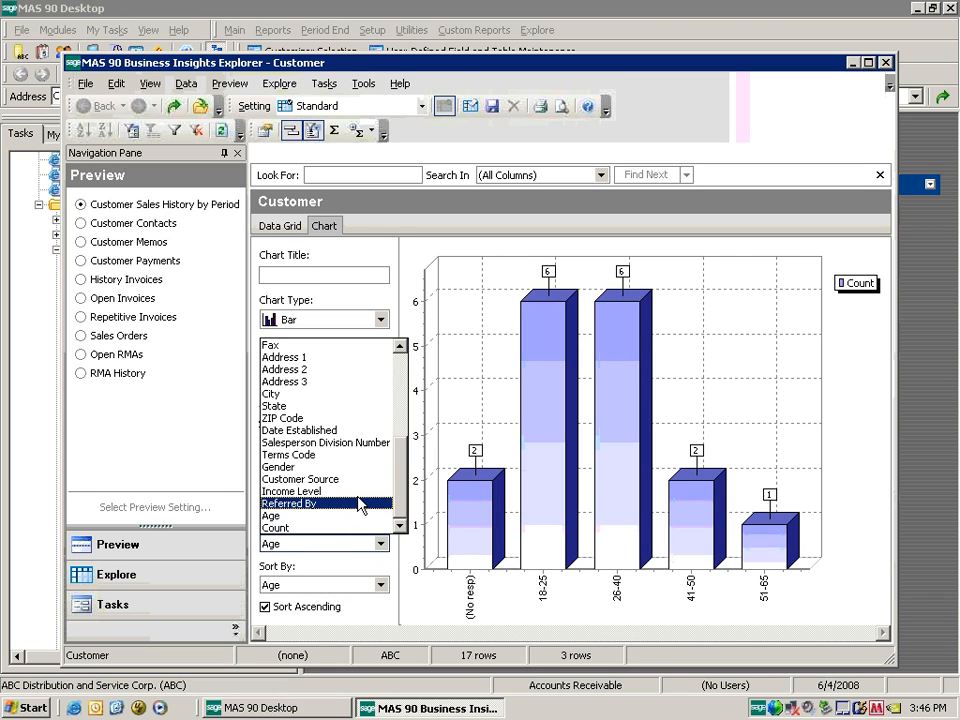
click(363, 492)
Sort the Income Level chart by Income Level and set Data Points per Page to 7.
click(380, 585)
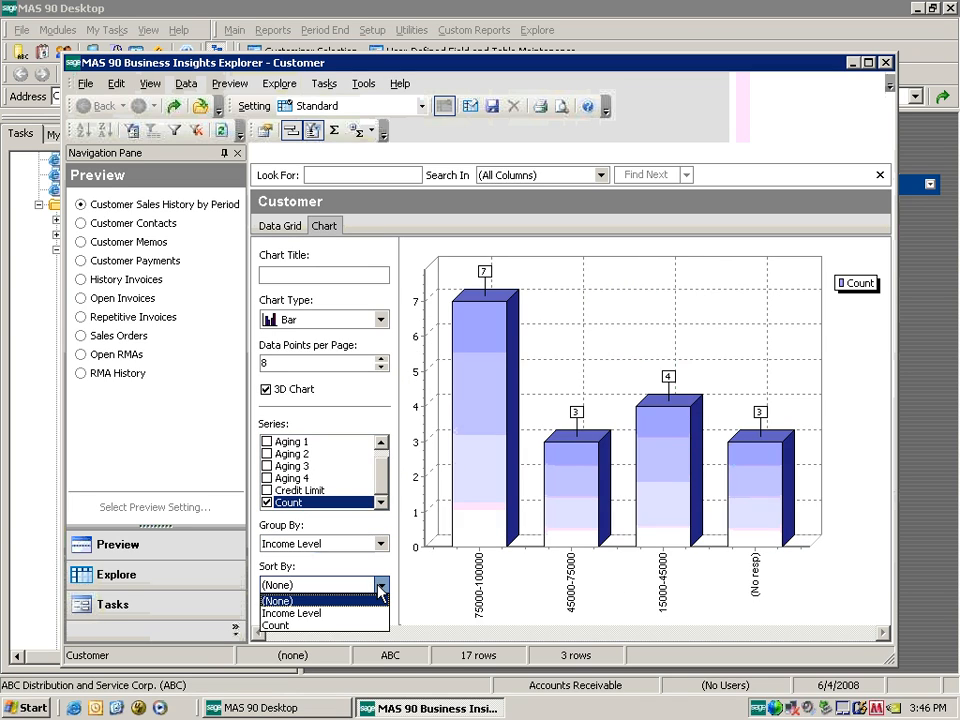
click(363, 613)
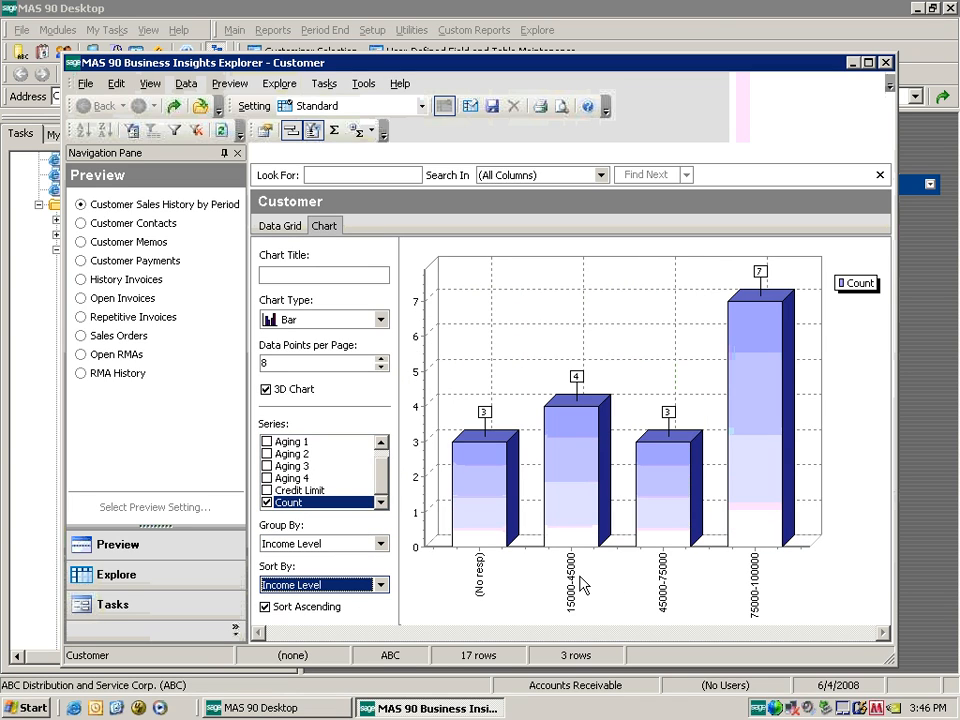
click(381, 367)
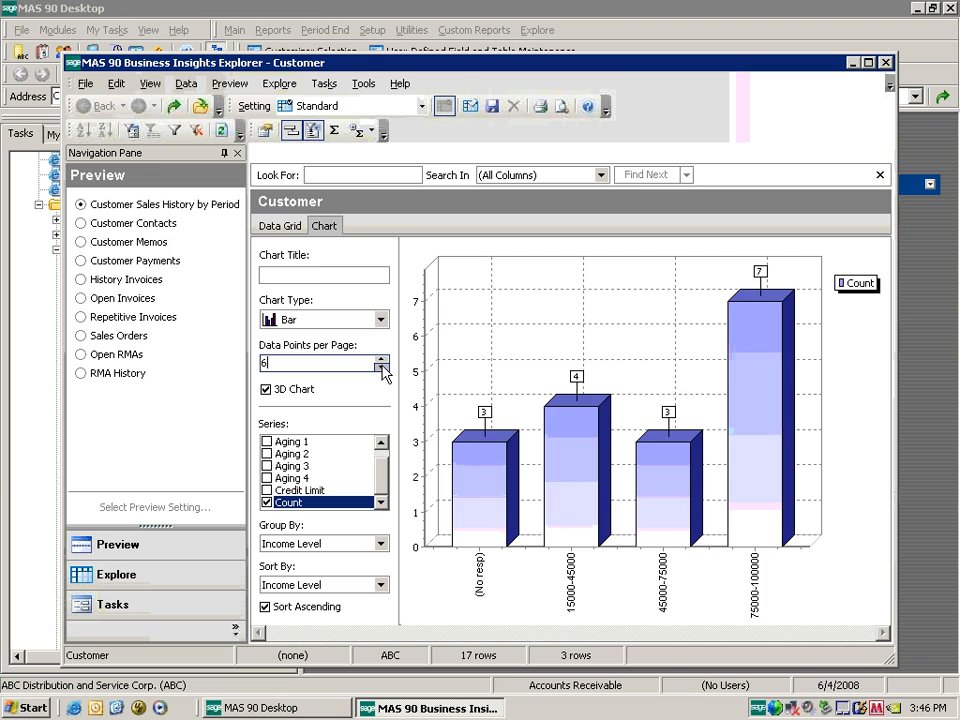
click(381, 367)
click(381, 367)
click(381, 367)
click(381, 367)
click(381, 367)
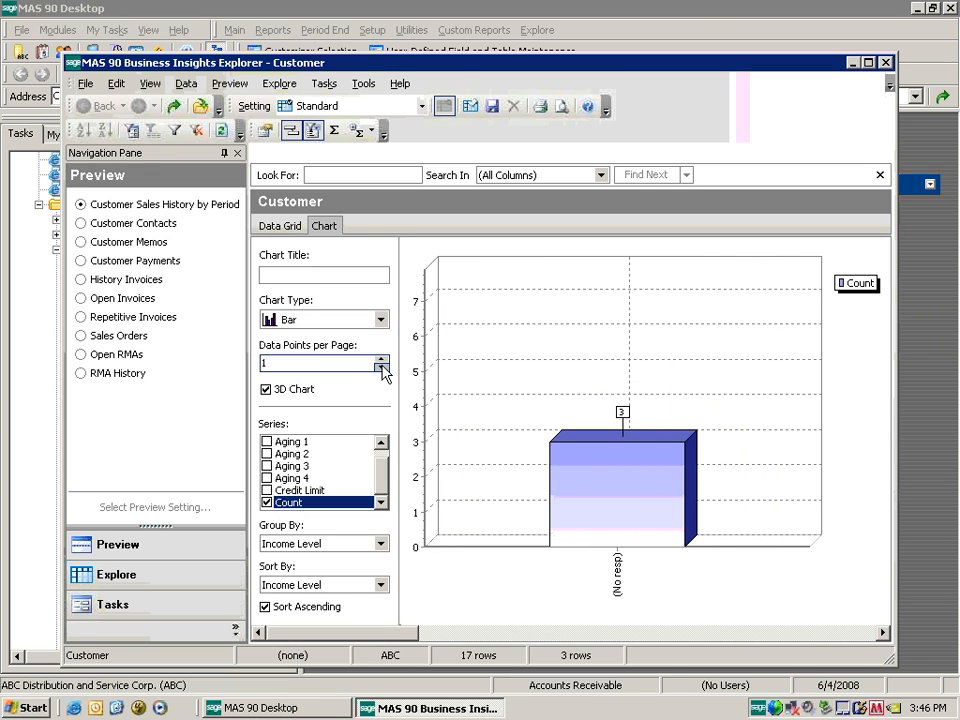
click(382, 359)
click(382, 359)
click(382, 359)
click(382, 359)
click(382, 359)
click(382, 359)
click(382, 359)
click(382, 359)
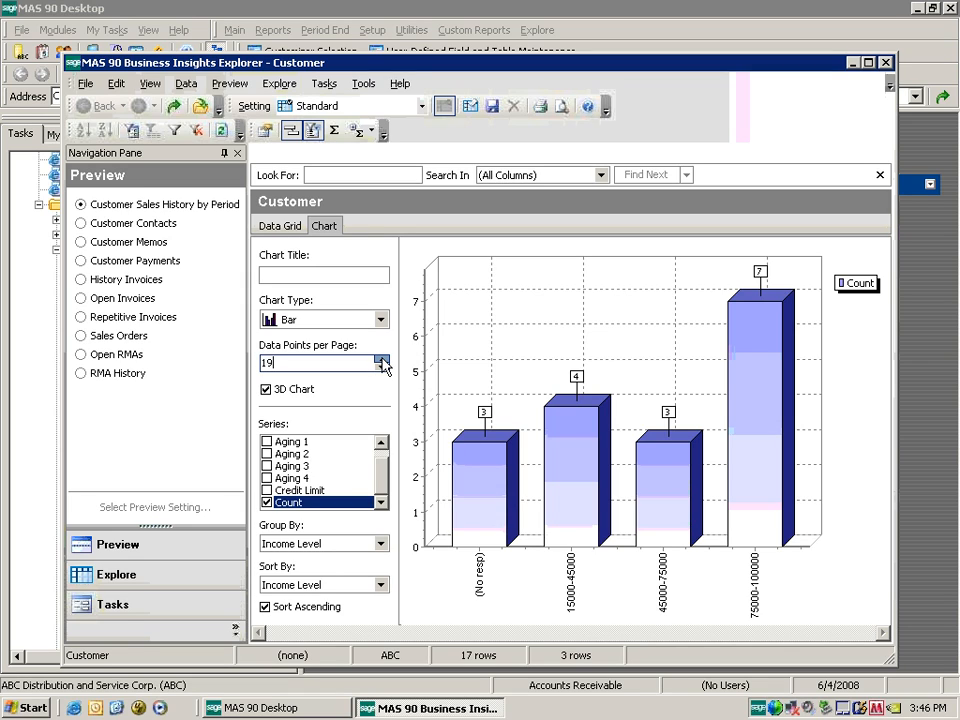
click(382, 360)
click(382, 360)
click(382, 360)
click(382, 360)
click(381, 368)
click(381, 368)
click(381, 368)
click(381, 368)
click(381, 368)
click(381, 368)
click(381, 368)
click(381, 368)
click(381, 368)
Save the chart view with File > Save Setting under the name CustomerSurveyDate.
click(84, 84)
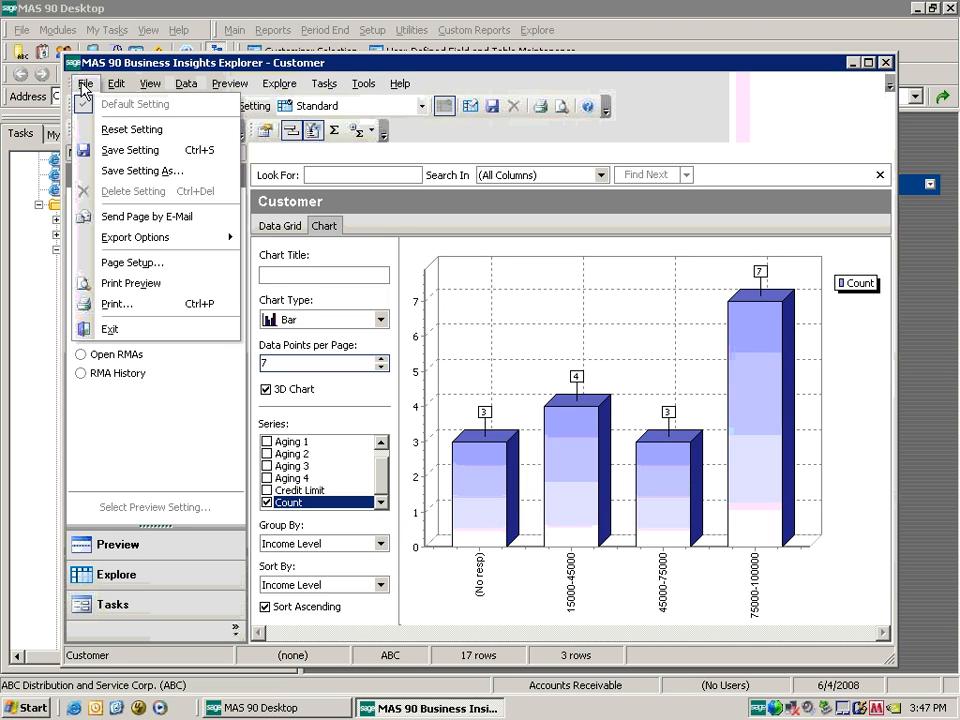
click(120, 150)
text(CustomerSu)
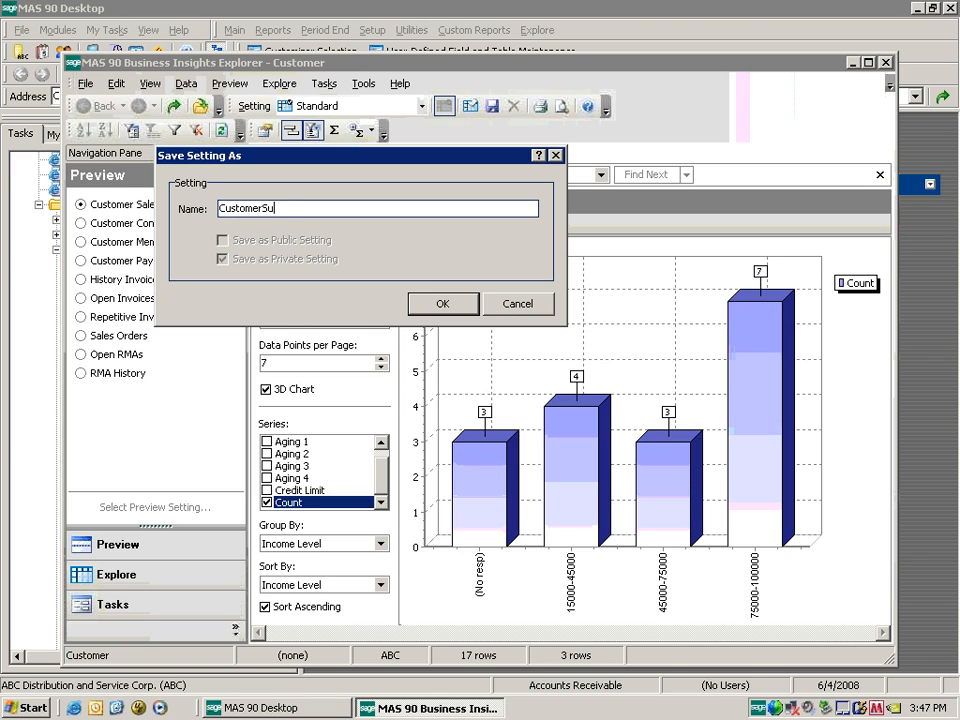
text(rveyDate)
click(440, 303)
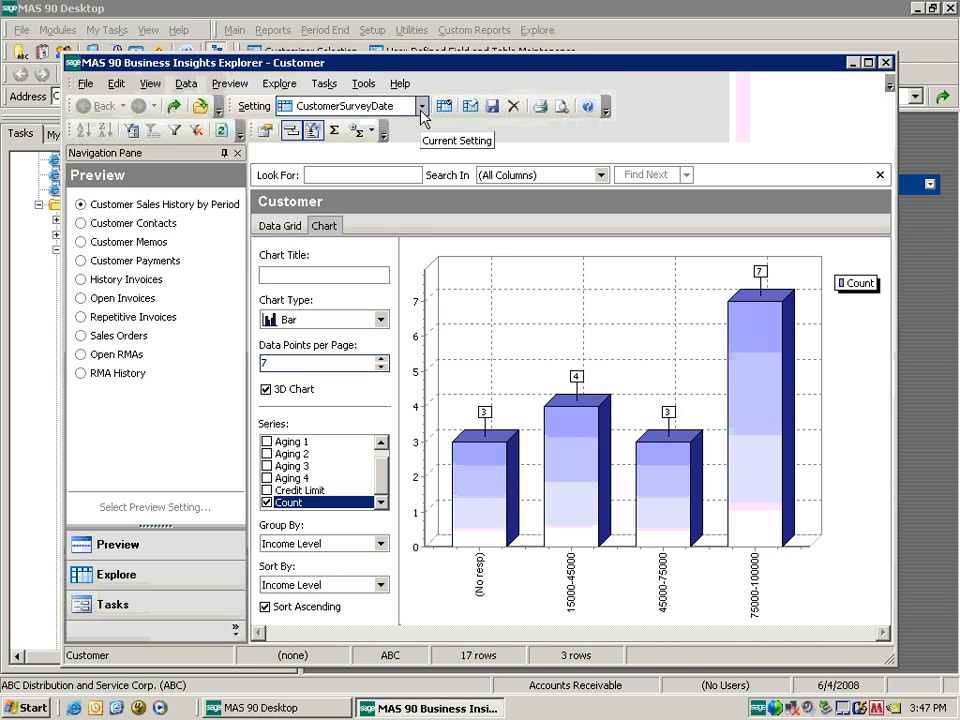
Return to the customer data grid, cancel the Name column settings, and open the Filter Builder.
click(280, 227)
right_click(430, 279)
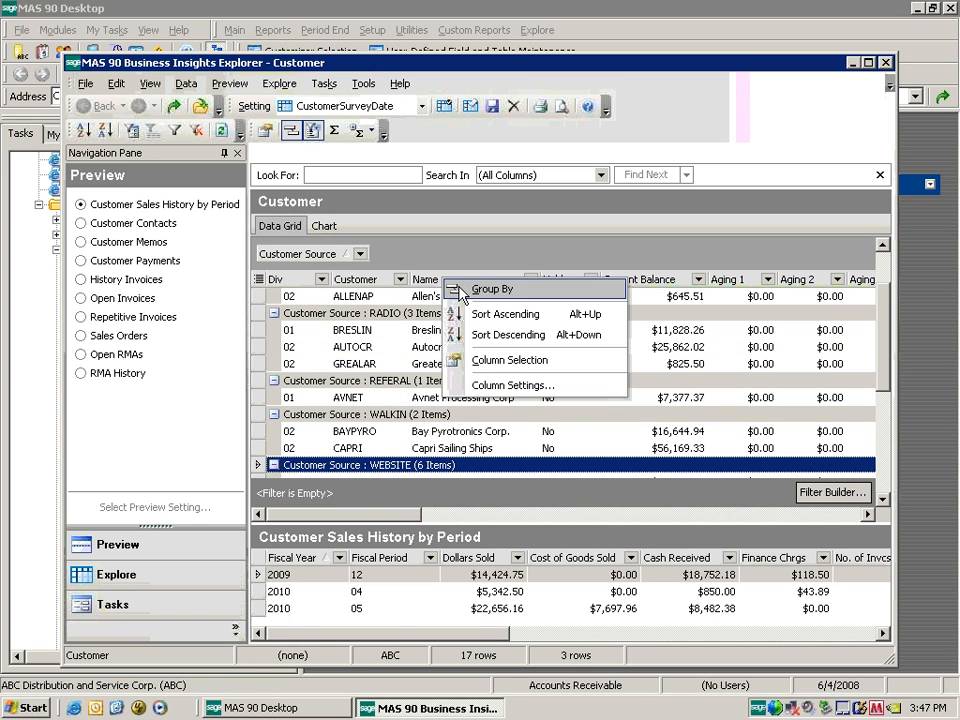
click(540, 388)
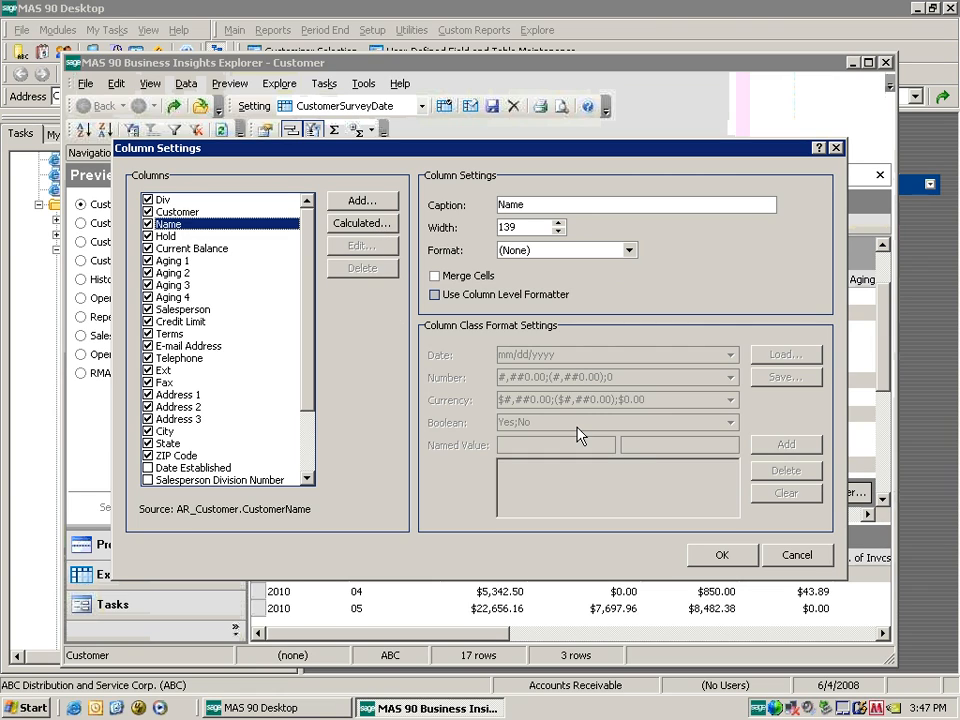
click(797, 555)
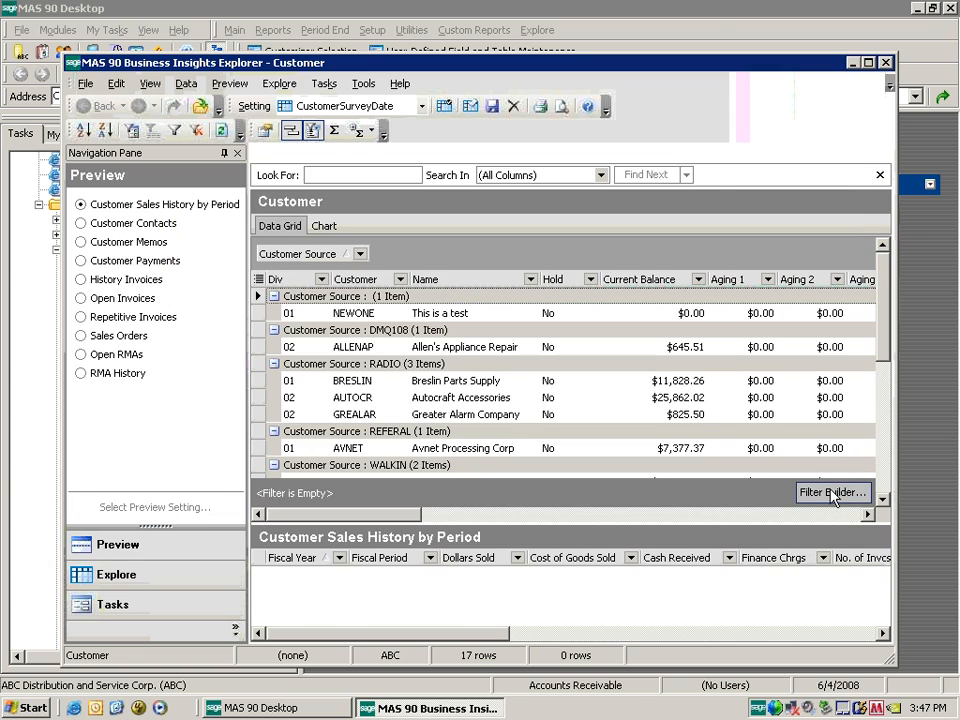
click(833, 493)
click(257, 222)
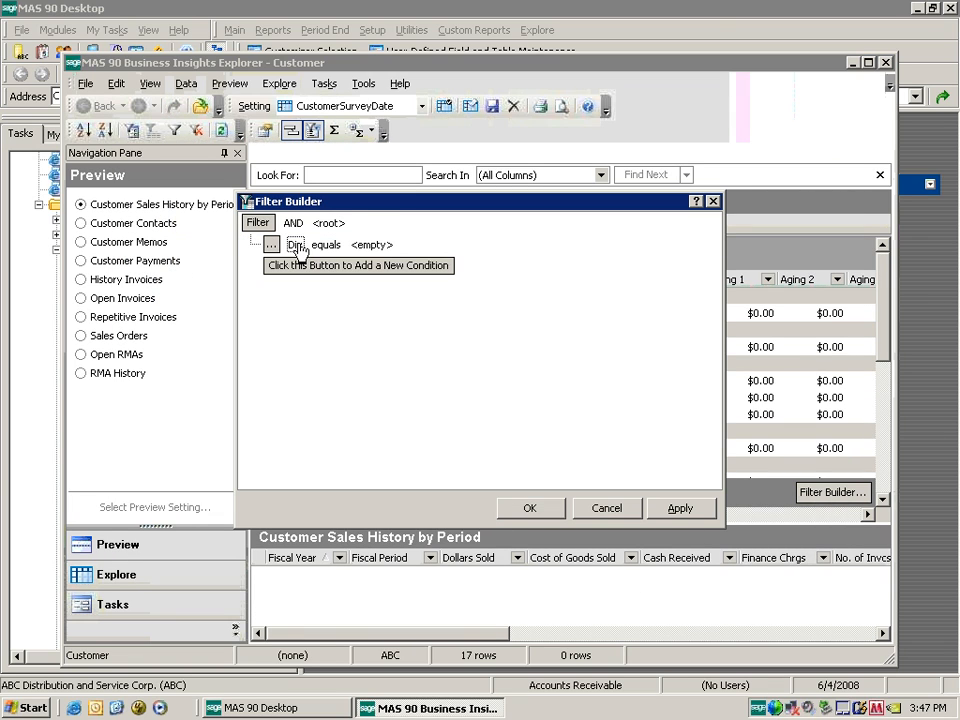
click(296, 246)
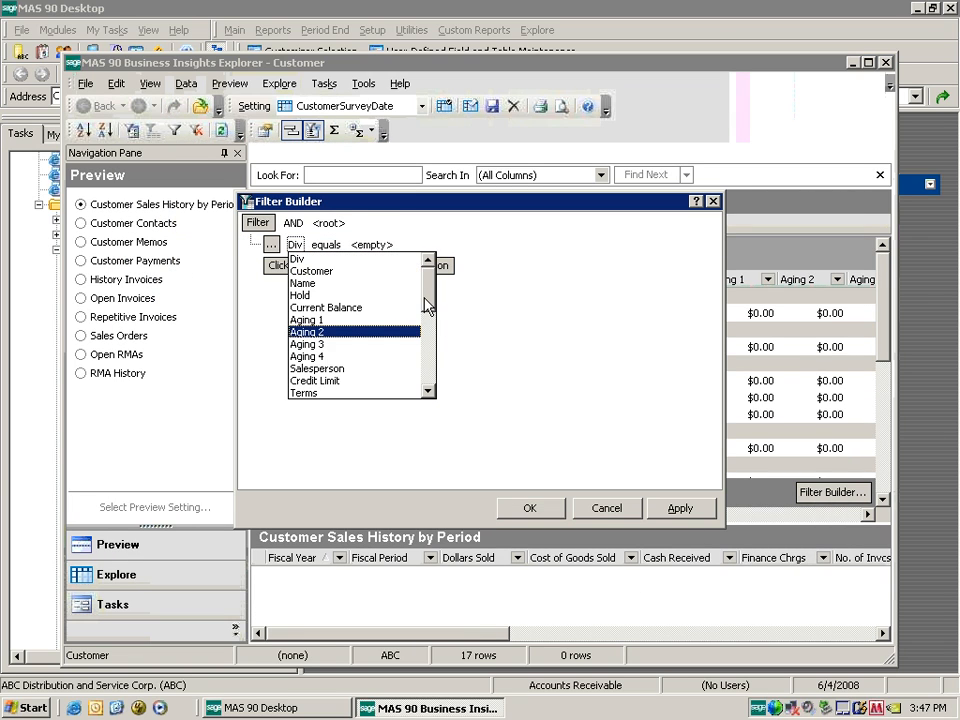
drag(427, 305, 429, 356)
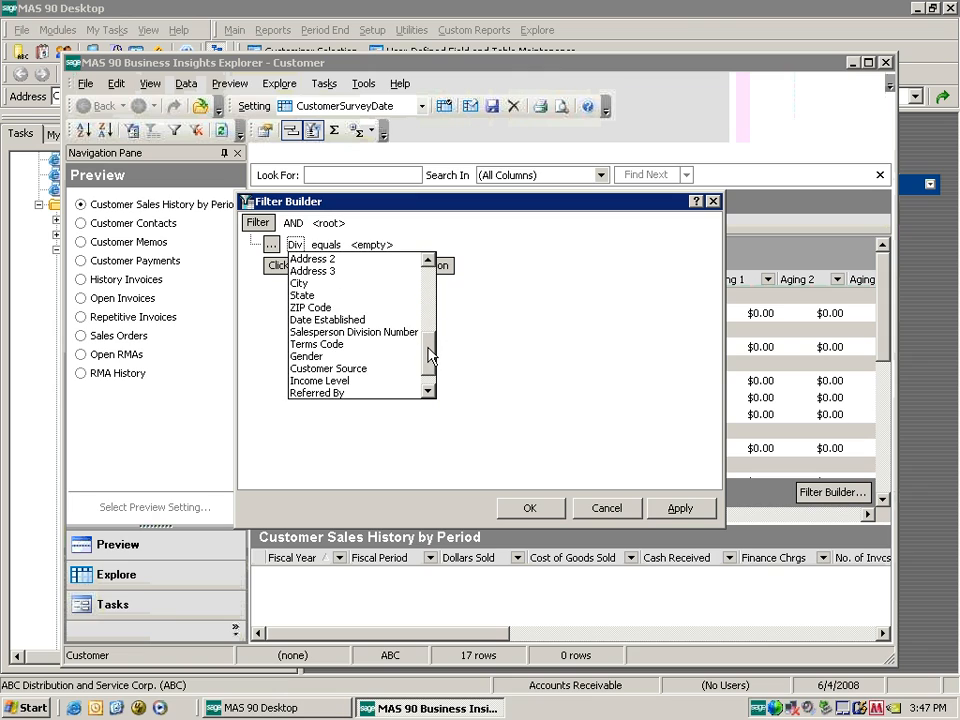
click(350, 320)
click(387, 245)
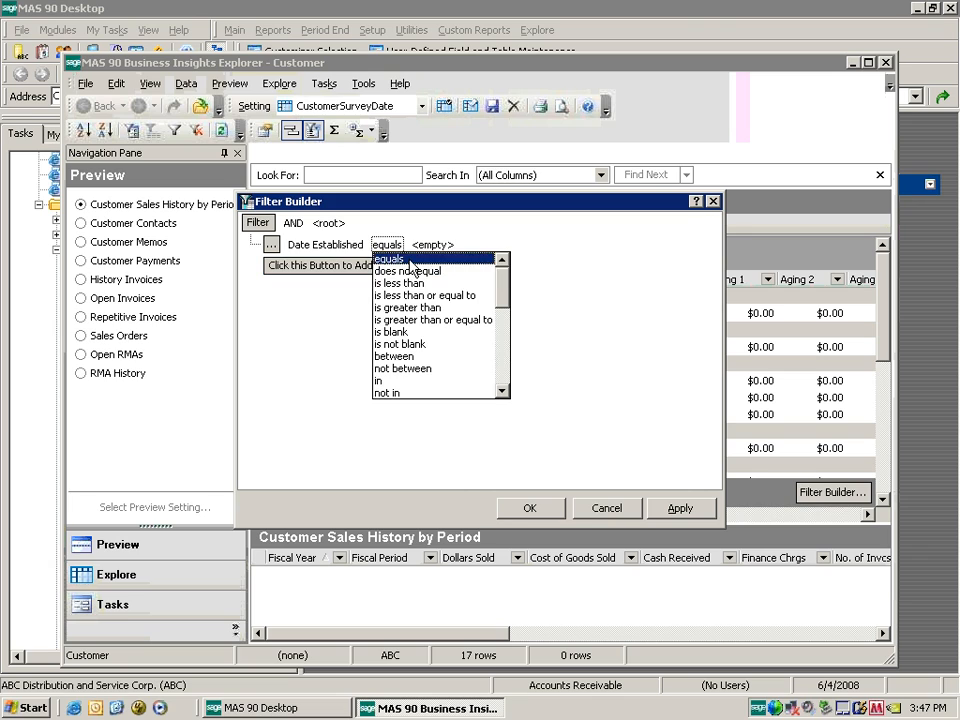
drag(503, 272, 493, 332)
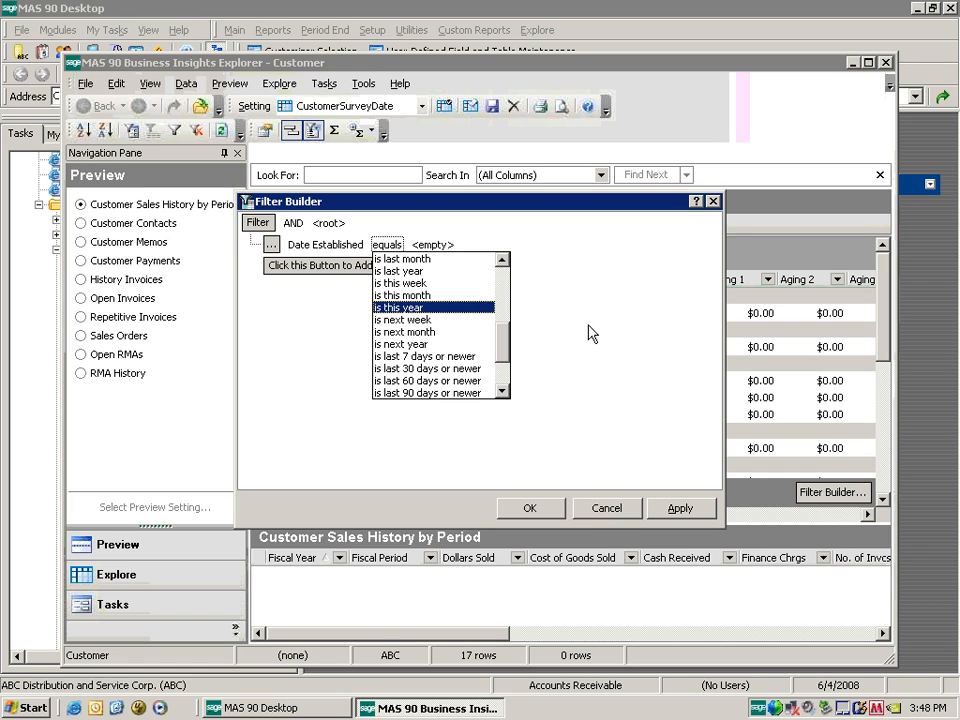
click(614, 510)
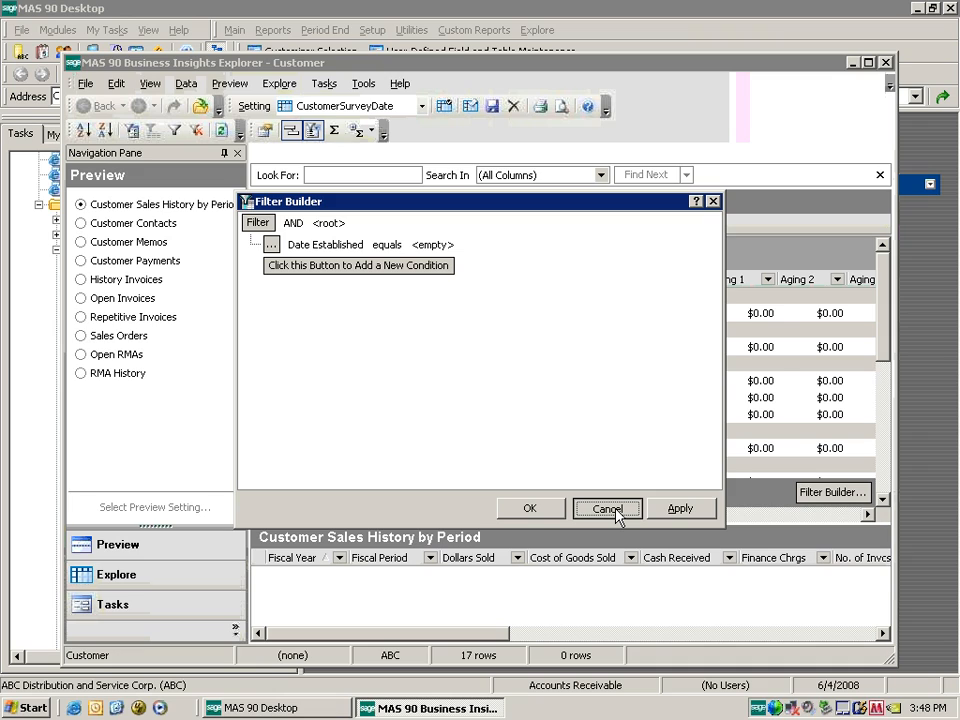
click(608, 509)
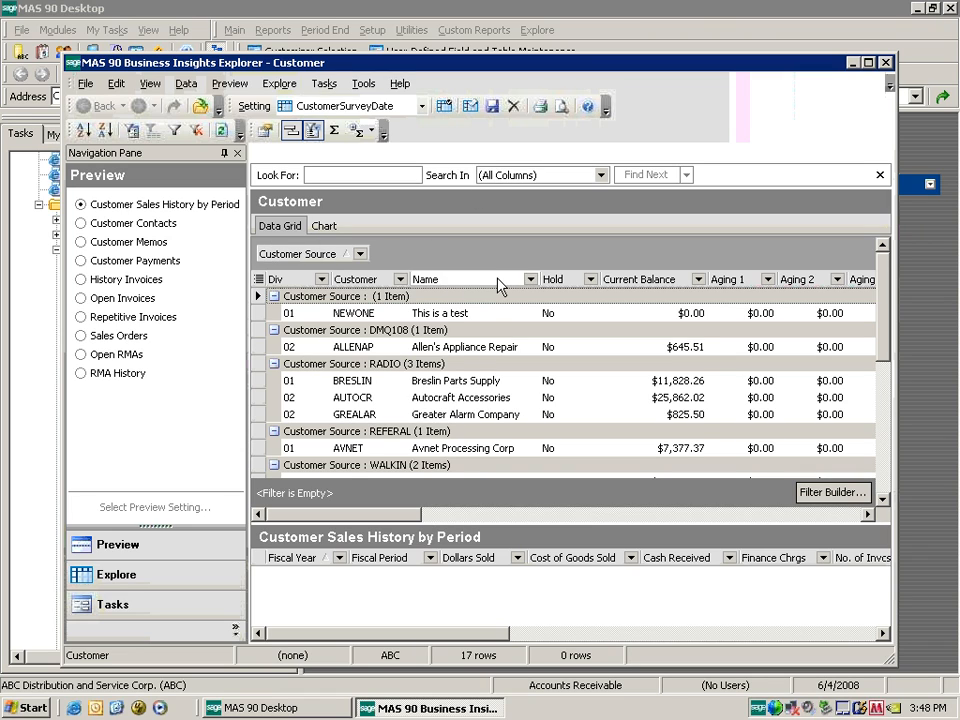
Select the DMQ108-source customer, change the chart type to Pie, and return to the data grid.
click(358, 315)
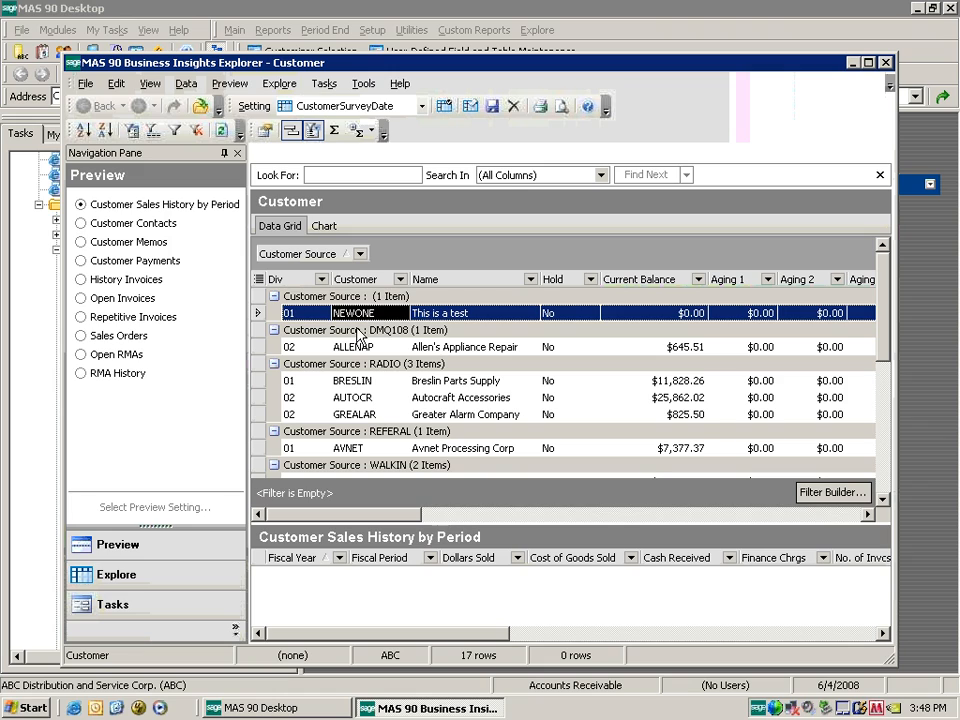
click(360, 346)
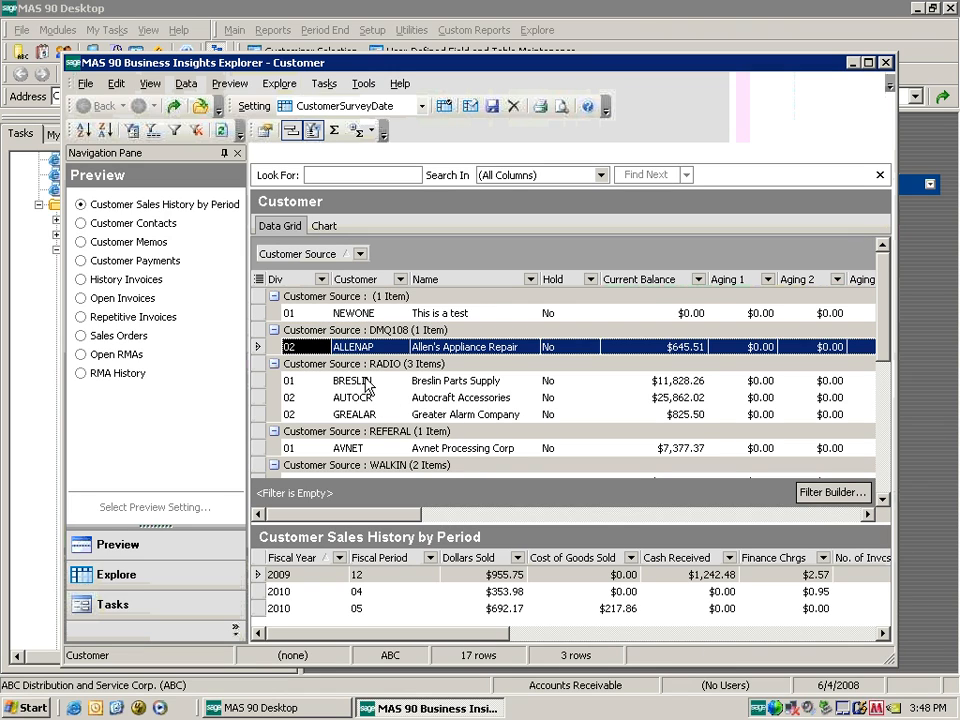
click(324, 226)
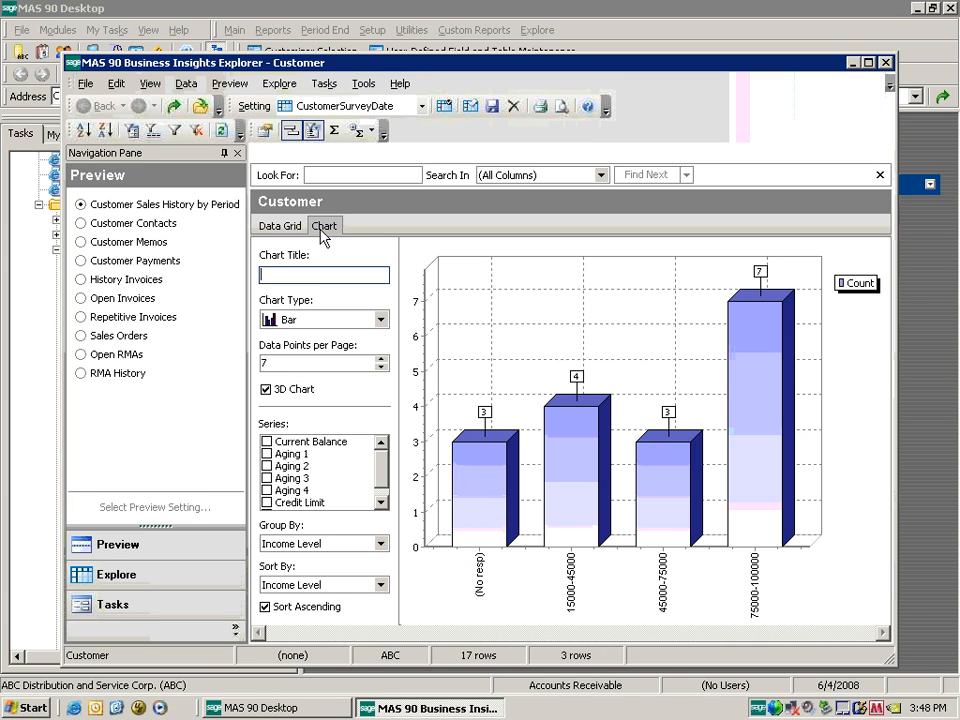
click(380, 319)
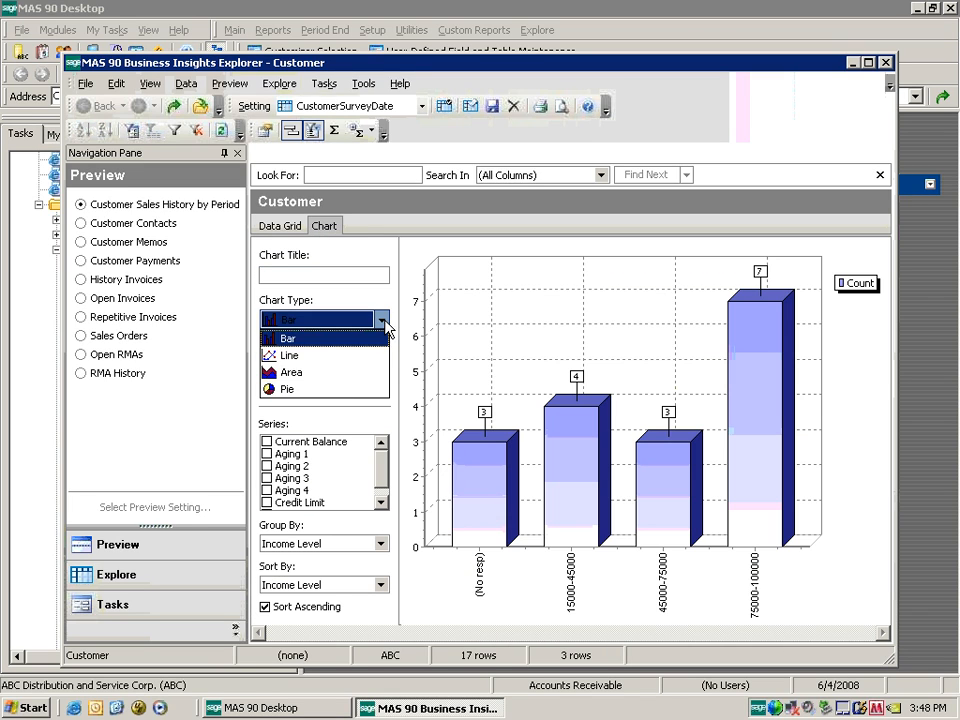
click(336, 390)
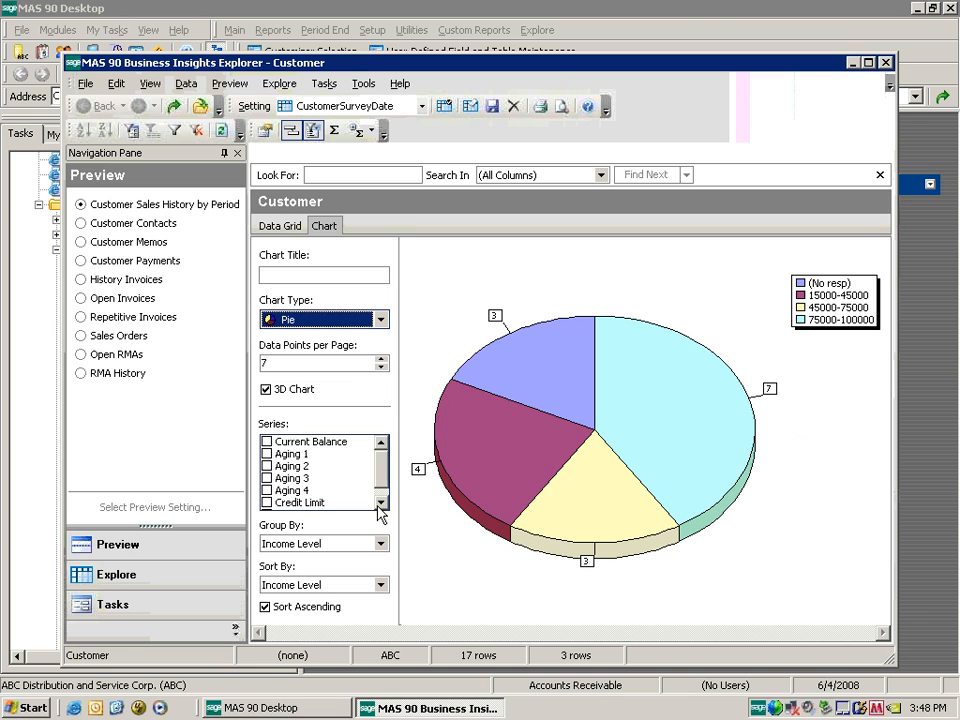
click(295, 224)
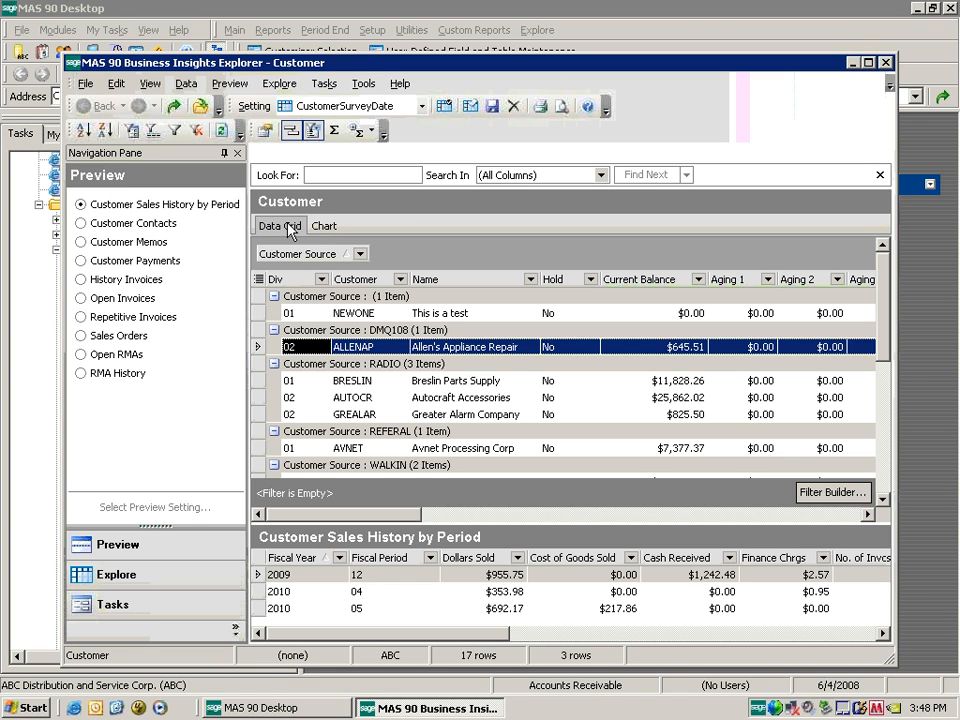
Drill into the DMQ108 customer's sales history, then go back and open the full Sales History by Period preview.
right_click(384, 349)
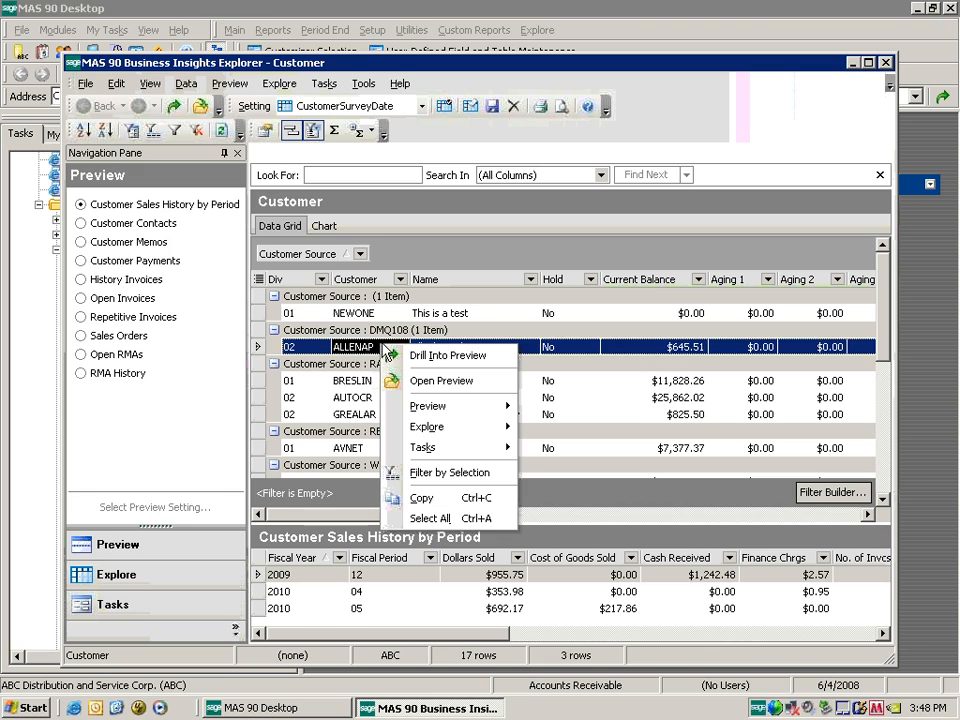
click(456, 356)
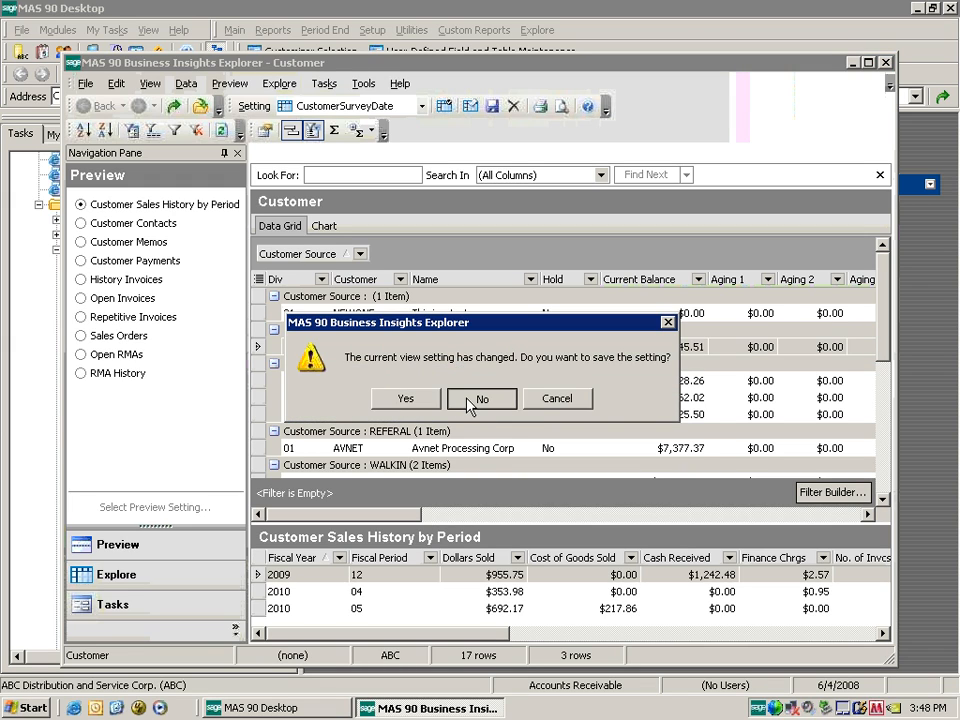
click(481, 398)
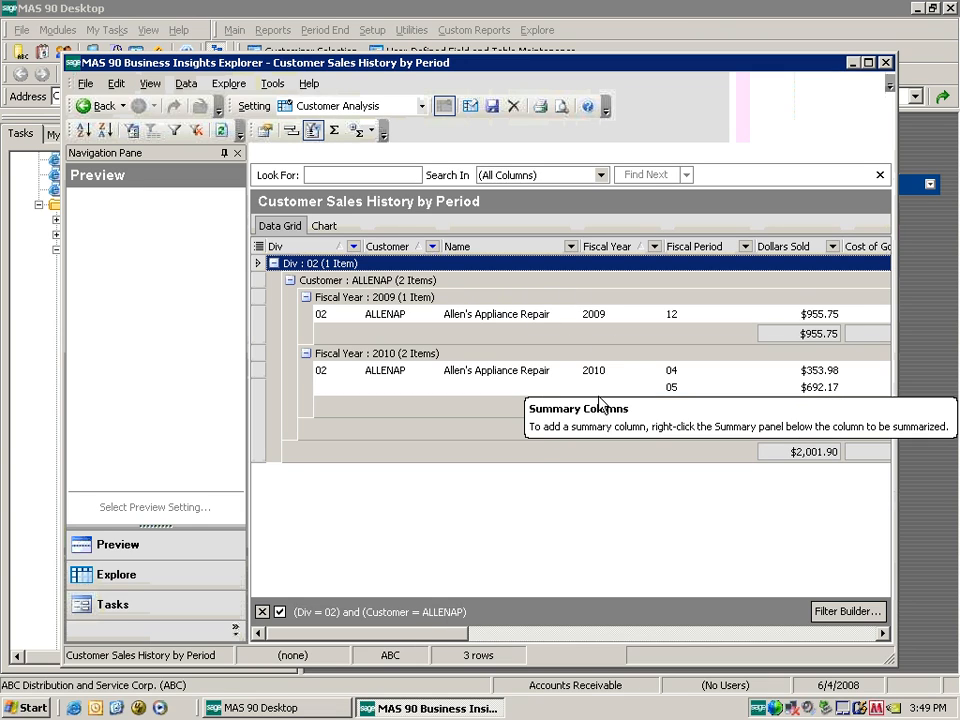
click(89, 106)
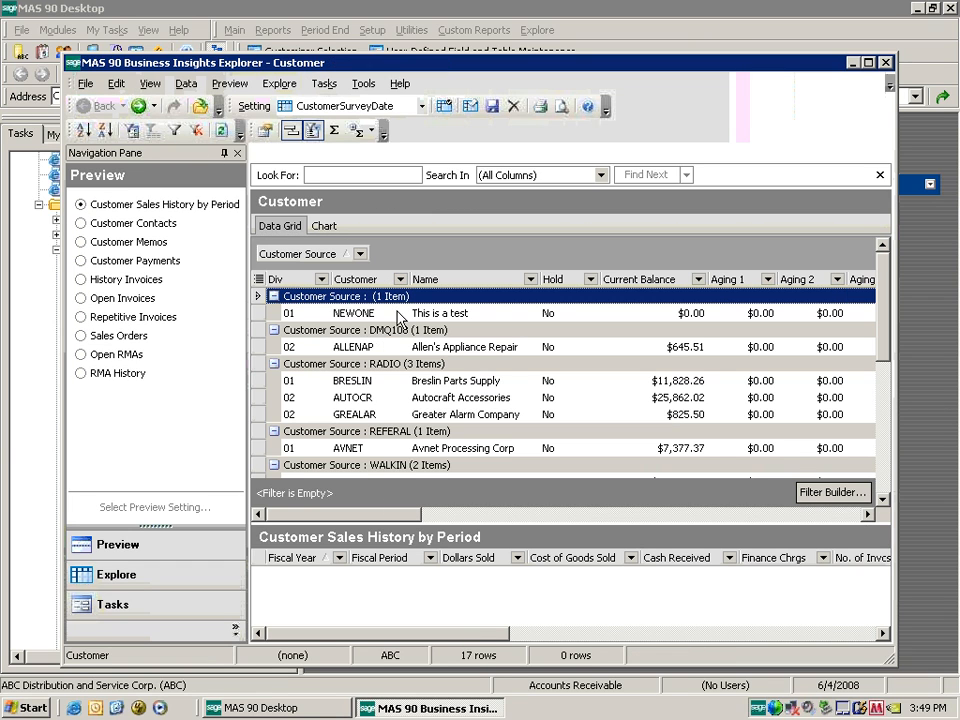
right_click(399, 314)
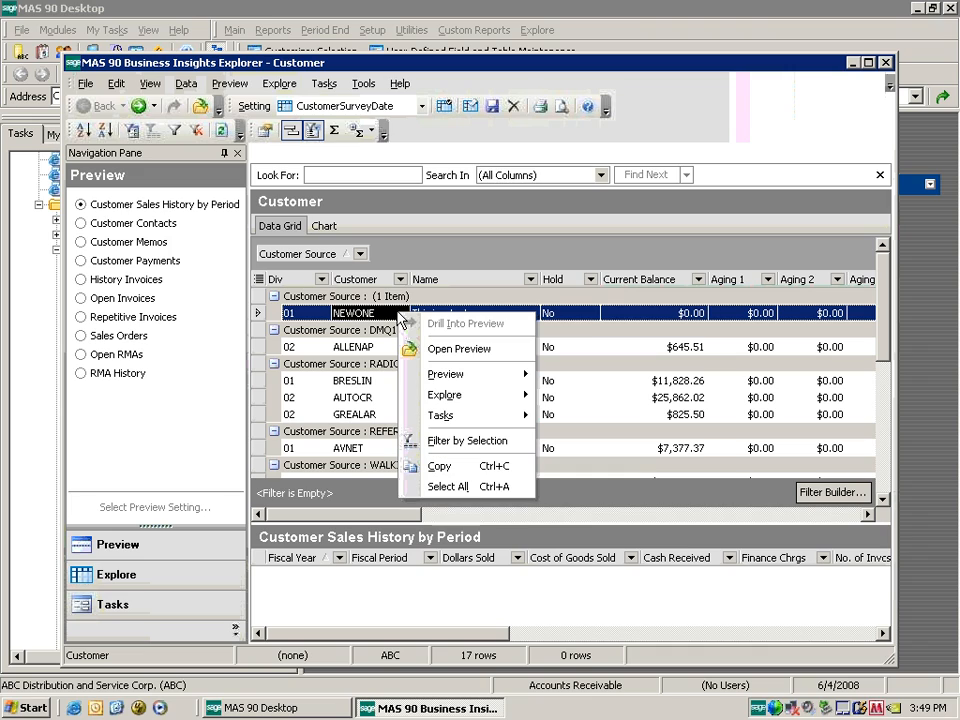
click(457, 351)
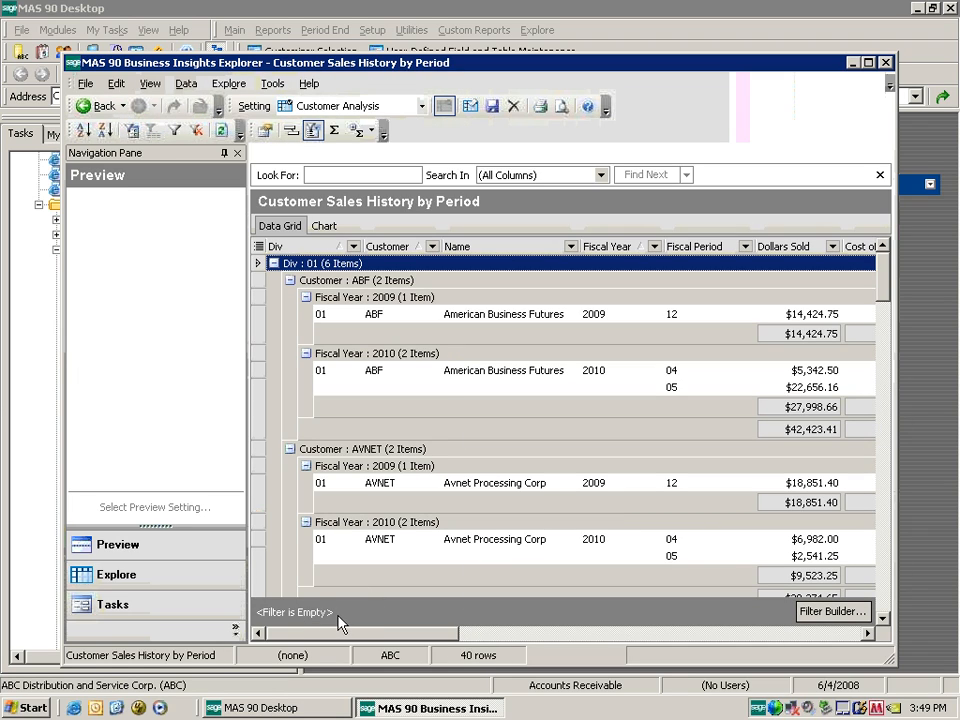
Add the AR_Customer UDF_AGE field as a new column captioned Age.
right_click(531, 256)
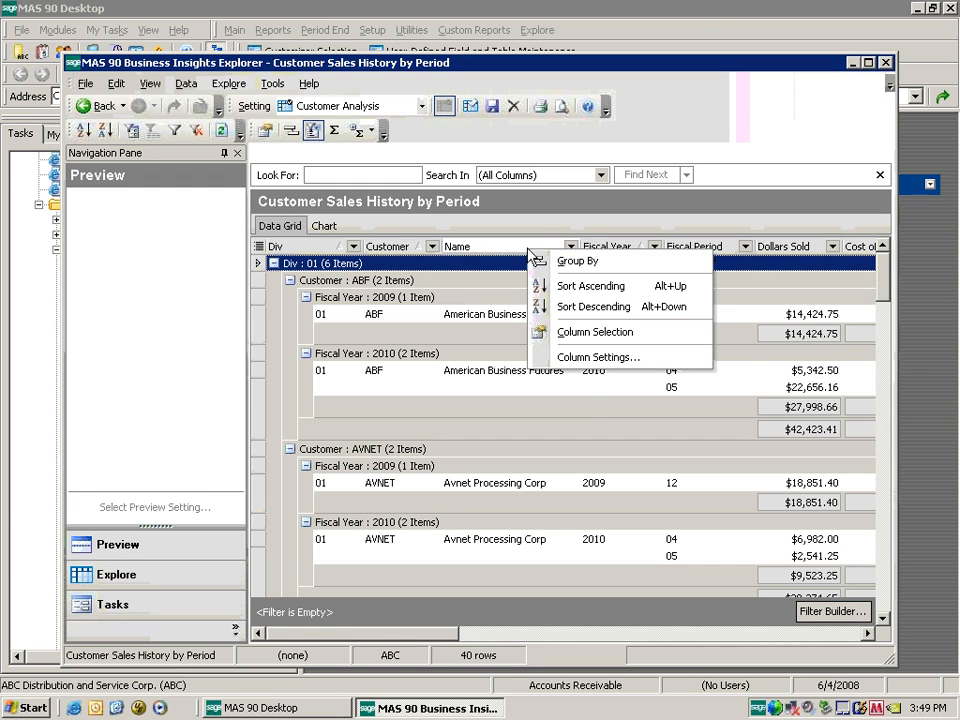
click(612, 359)
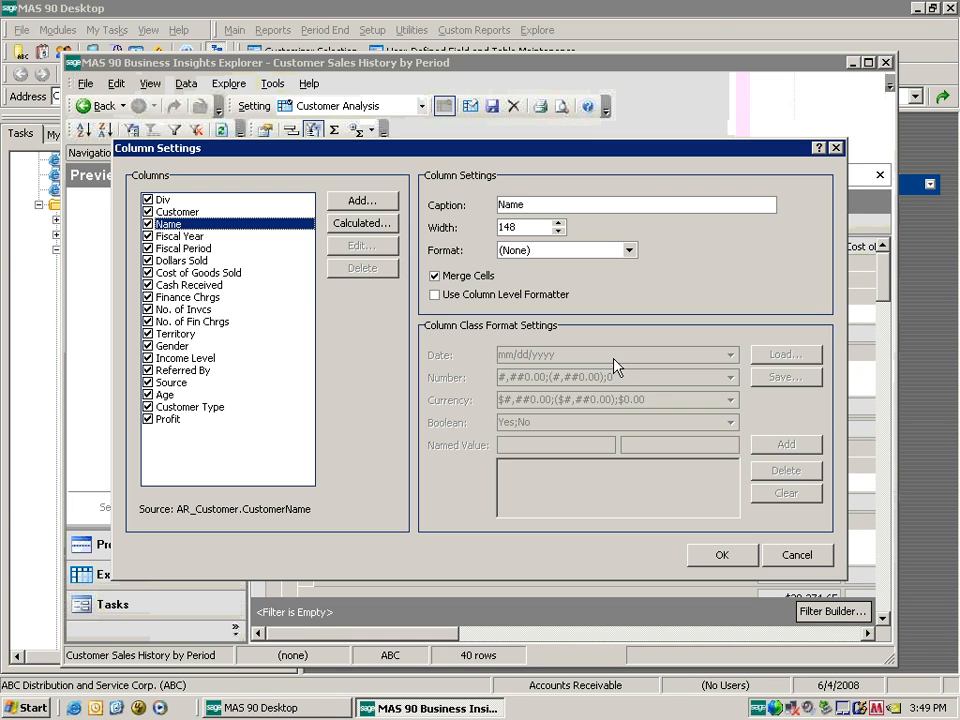
click(385, 200)
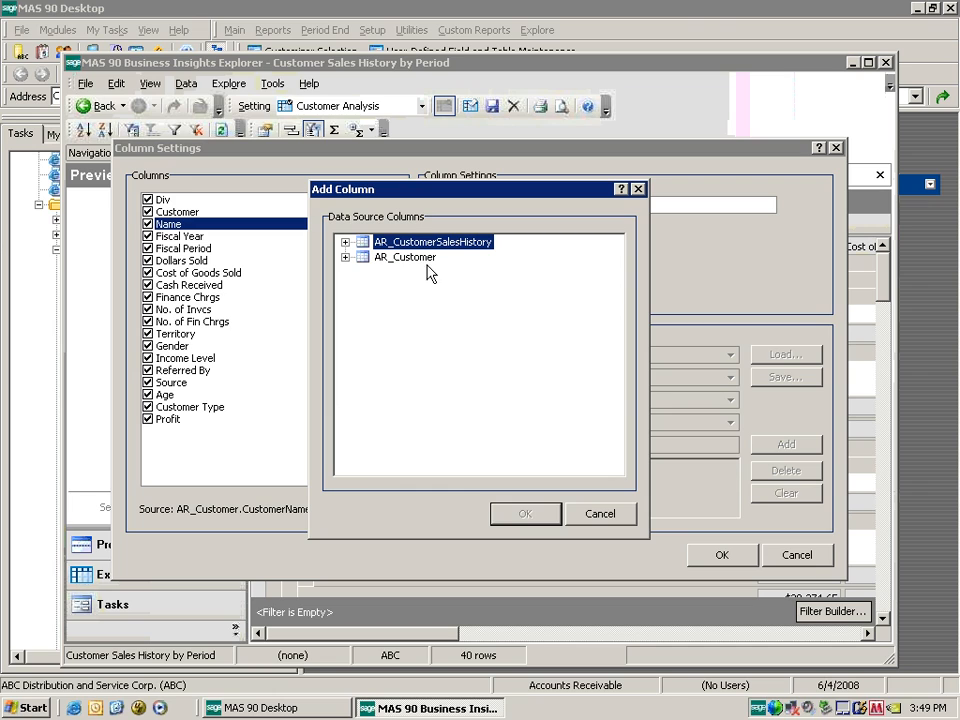
click(345, 257)
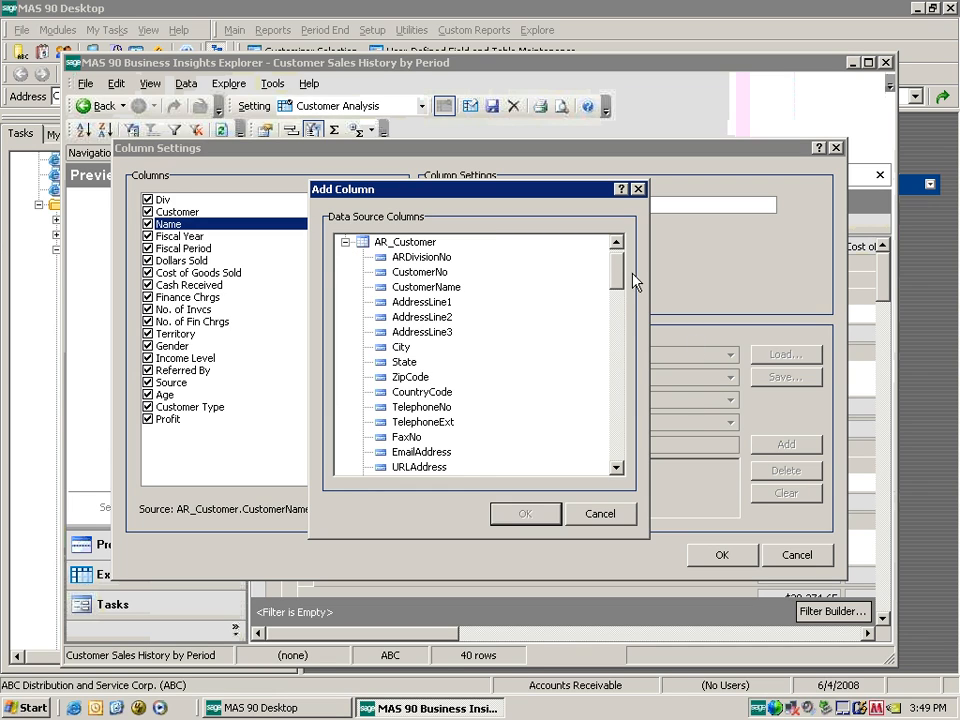
drag(617, 275, 615, 455)
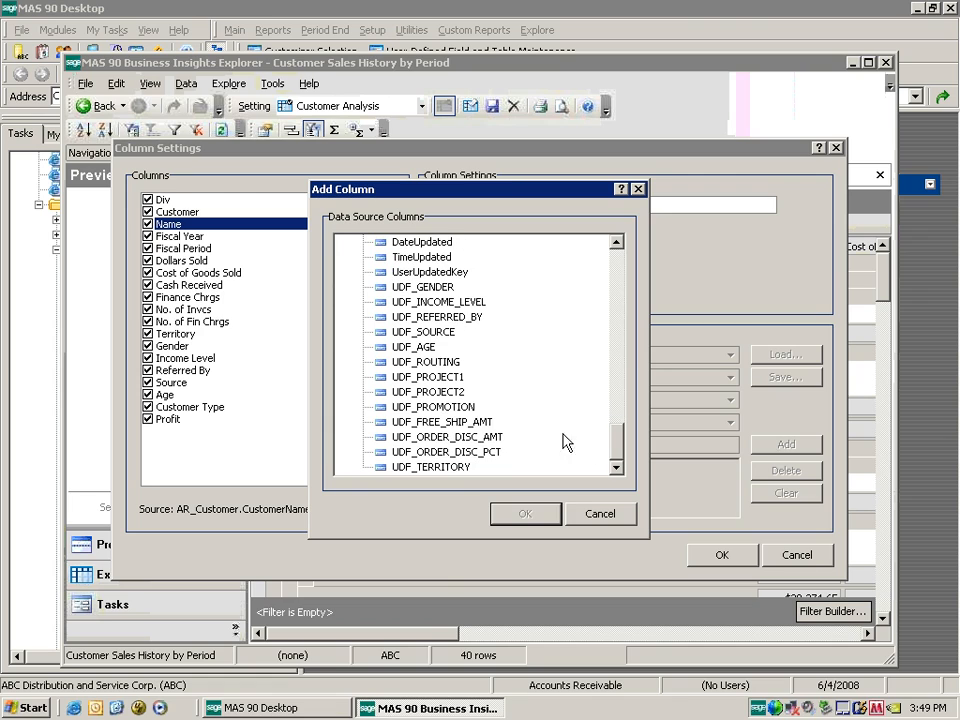
double_click(410, 346)
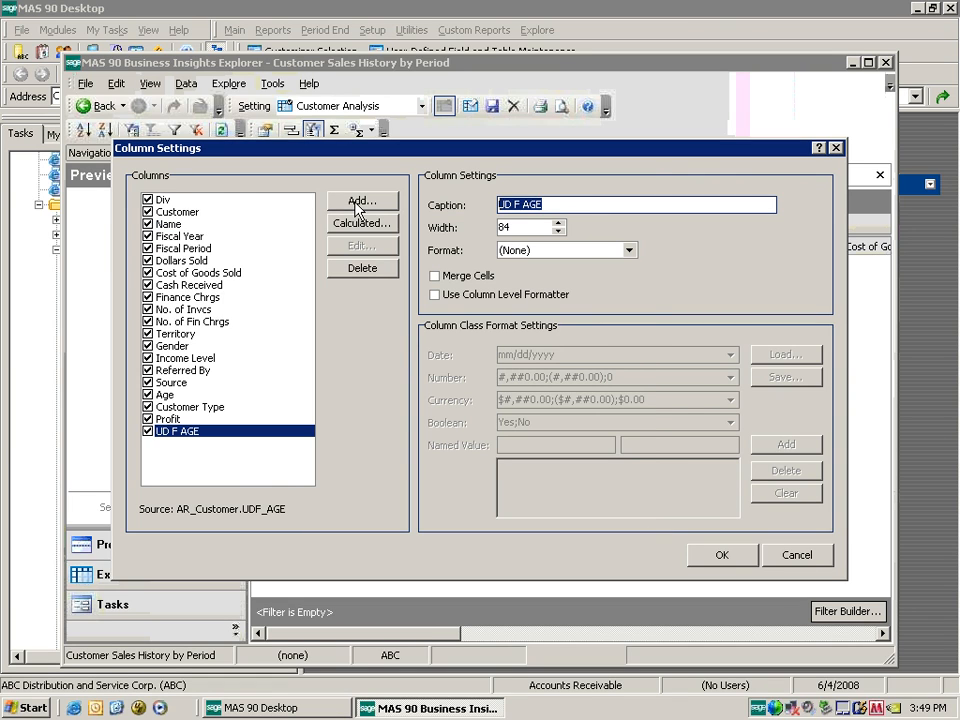
text(Age)
key(Tab)
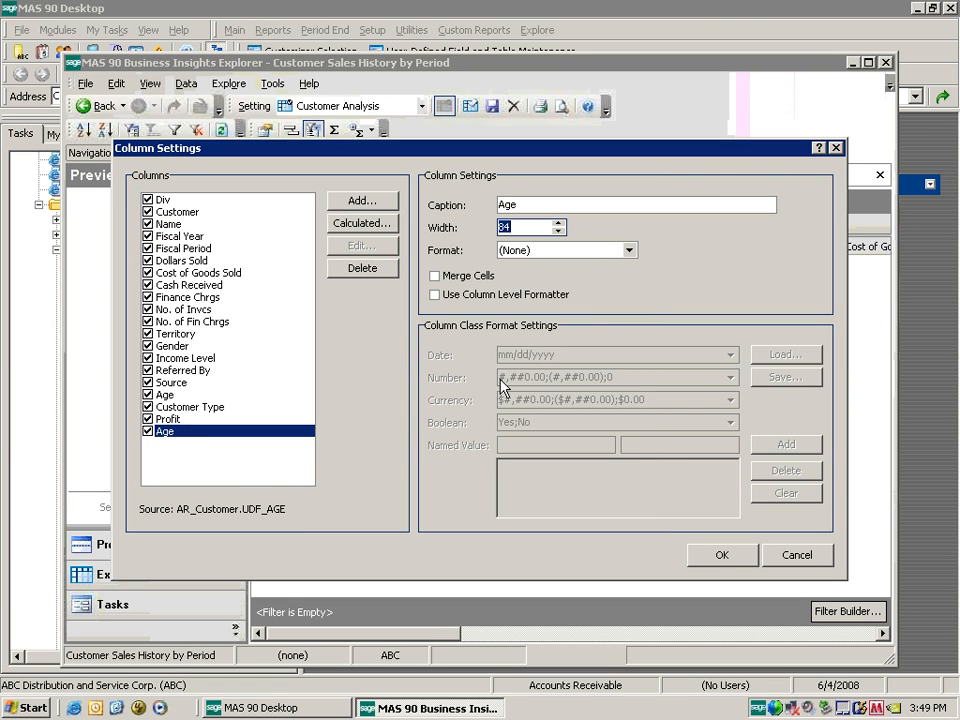
Add the remaining survey field columns, apply the column settings, and switch to the chart.
click(358, 200)
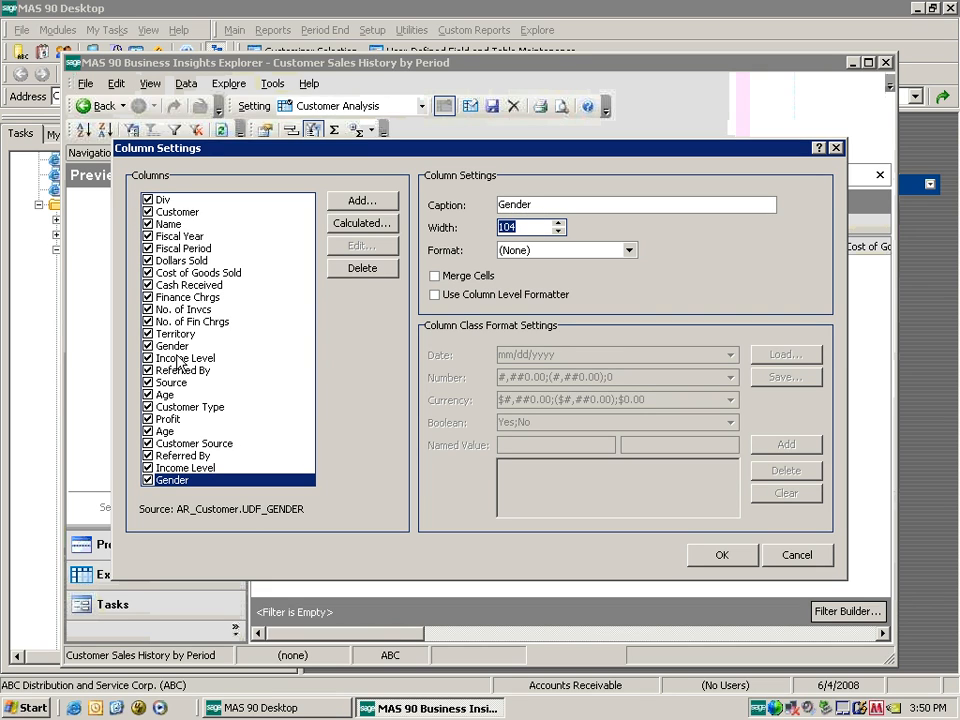
click(722, 555)
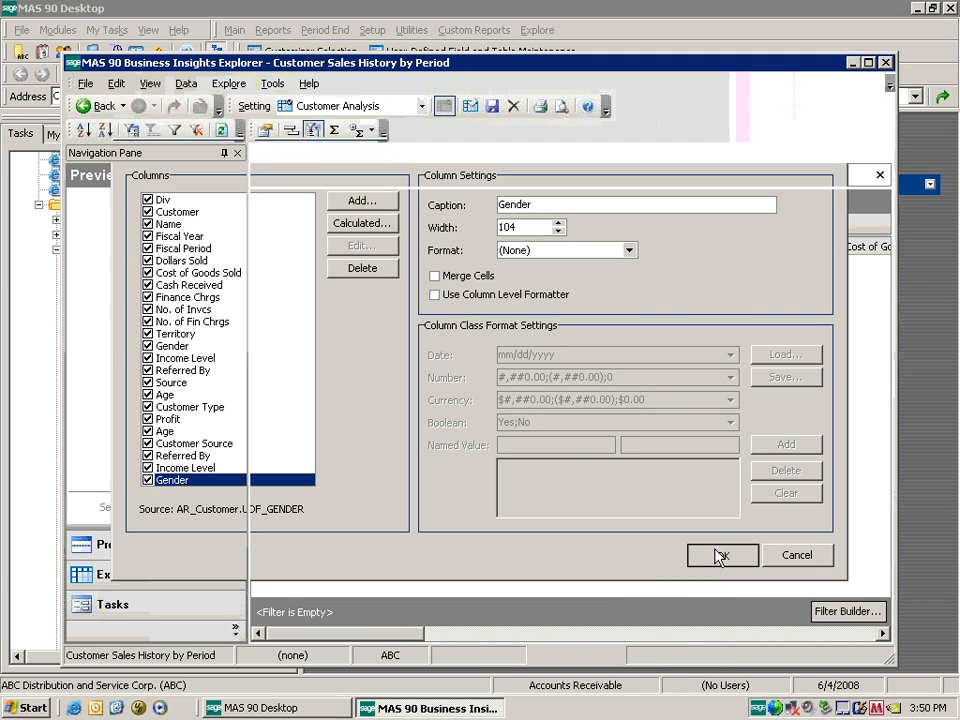
click(324, 227)
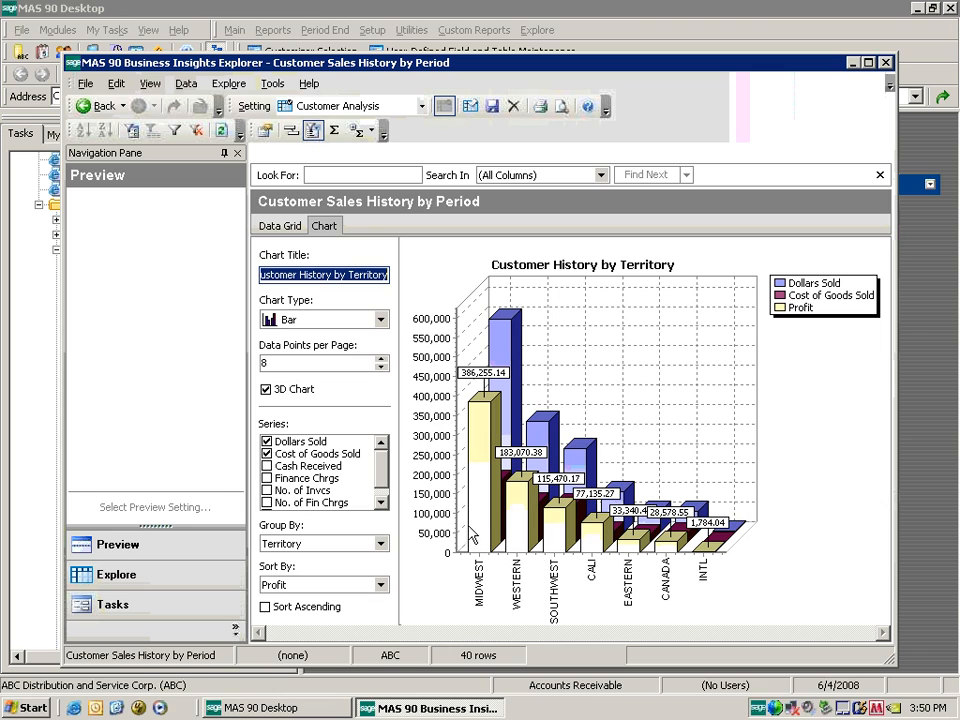
Group the chart by Gender and cycle through the chart series drawing order.
click(382, 544)
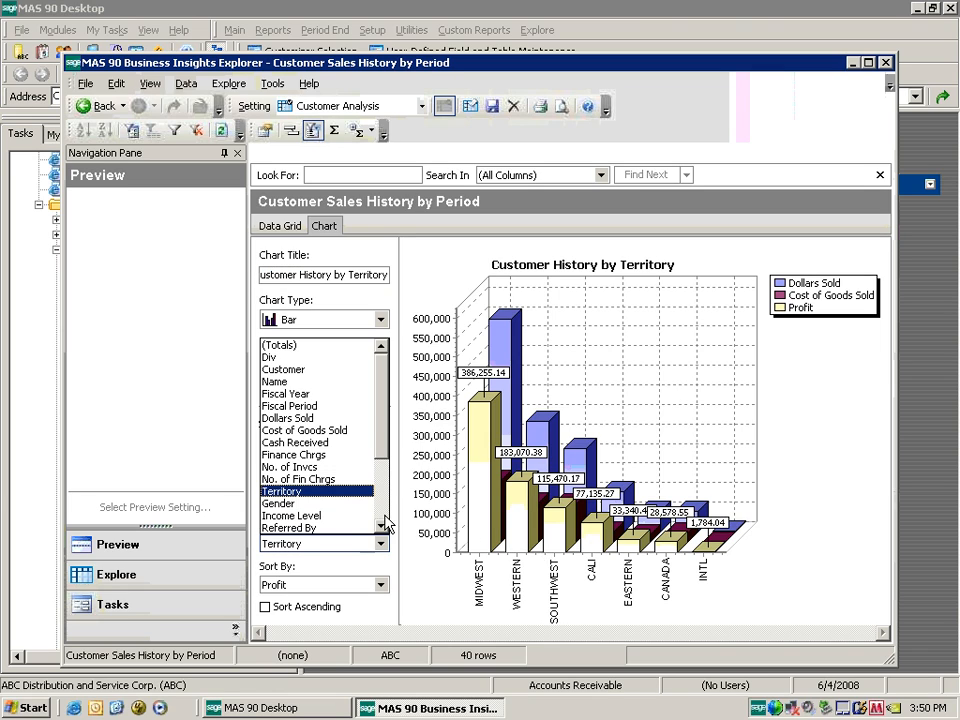
click(321, 508)
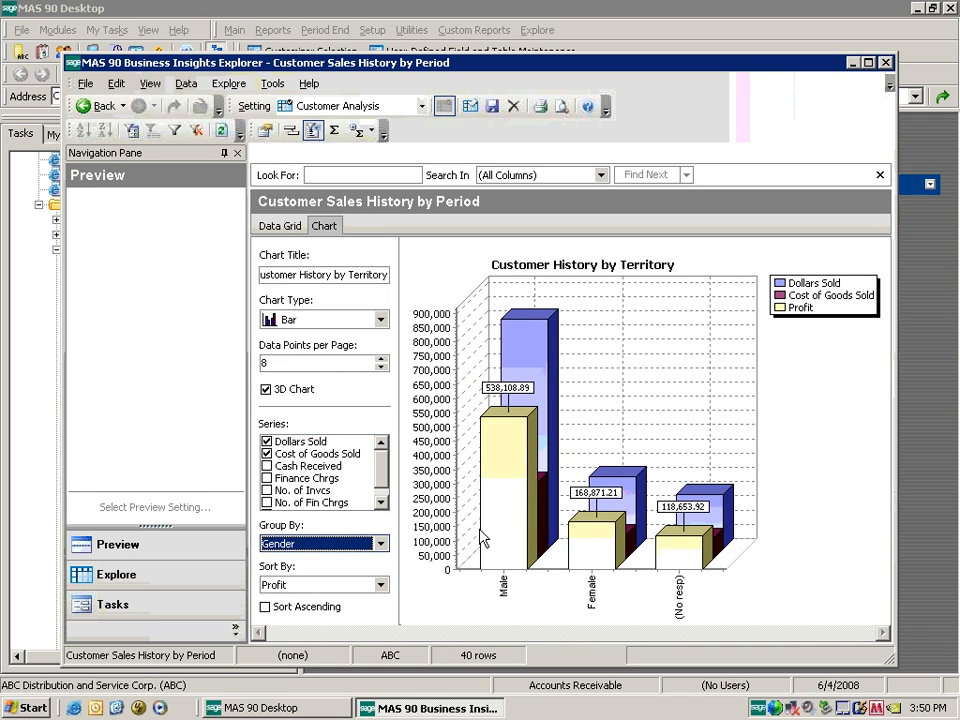
click(801, 299)
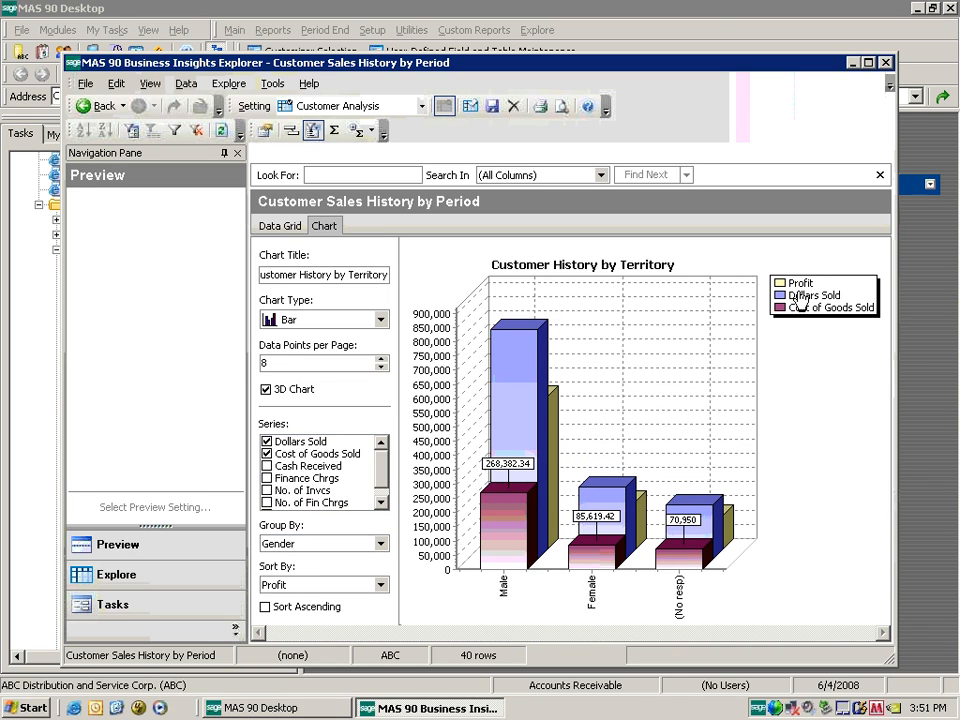
click(800, 302)
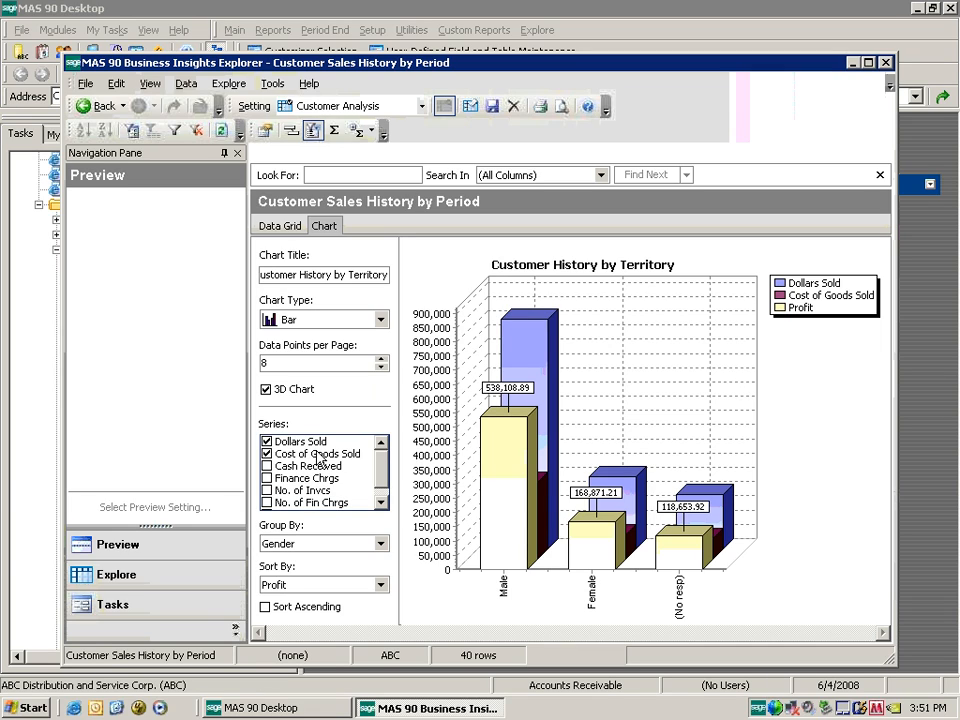
drag(378, 467, 378, 475)
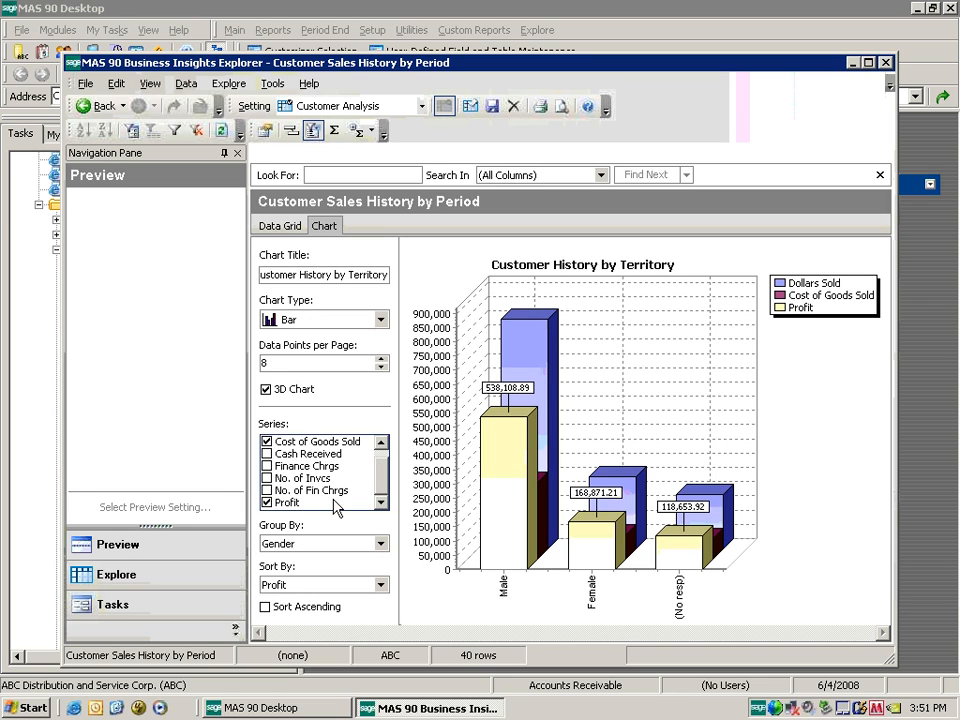
drag(379, 482, 381, 474)
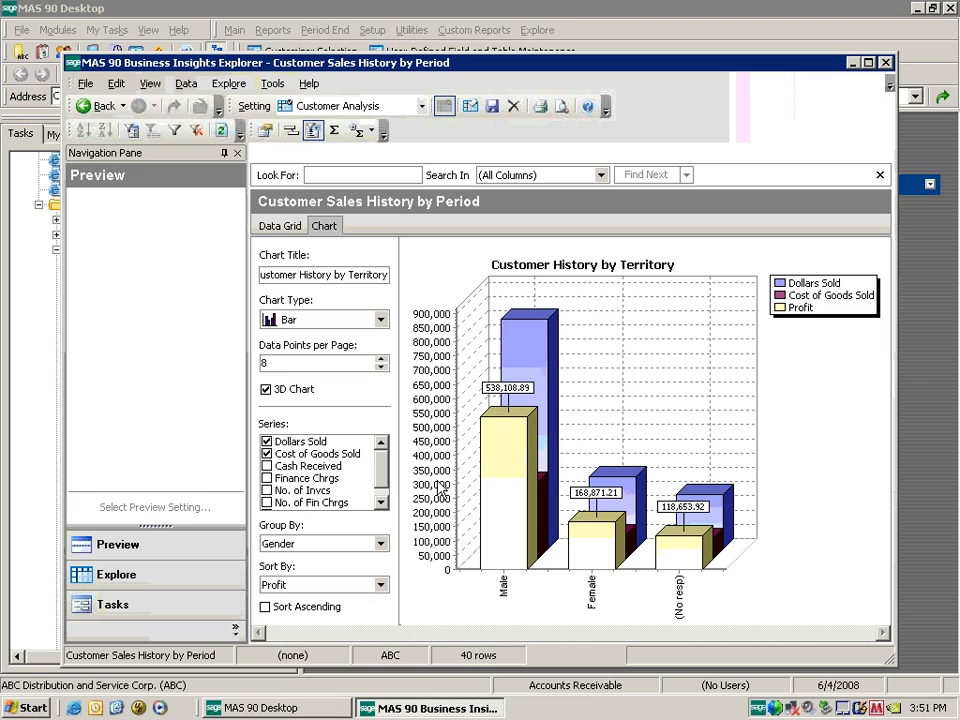
click(821, 288)
click(819, 292)
click(819, 292)
click(821, 299)
click(820, 298)
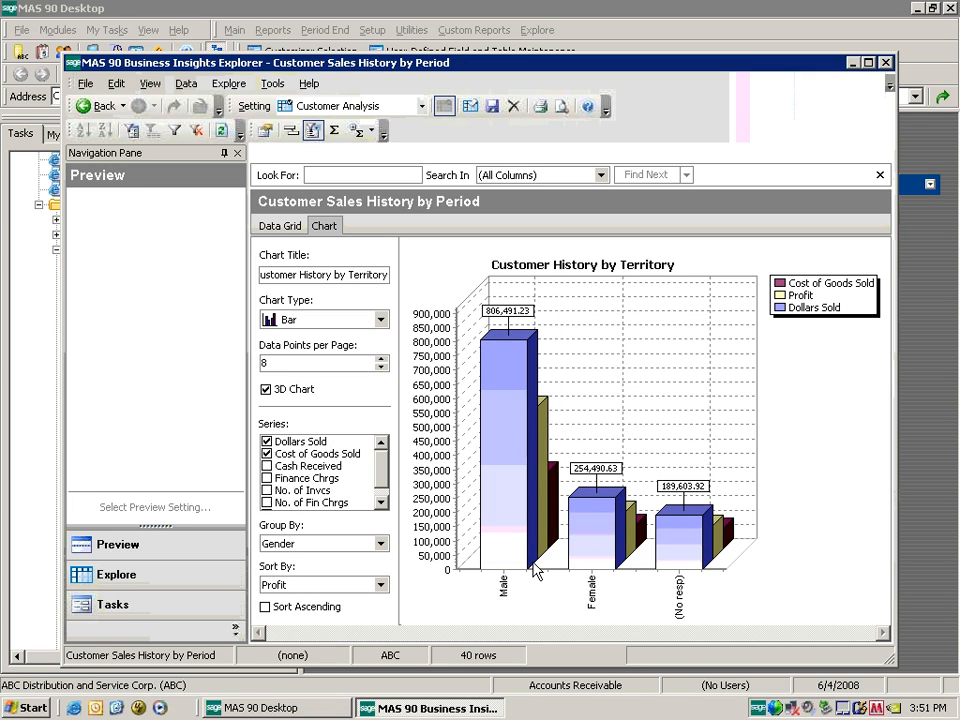
Group the chart by Income Level, briefly toggling an ascending sort by Profit.
click(381, 543)
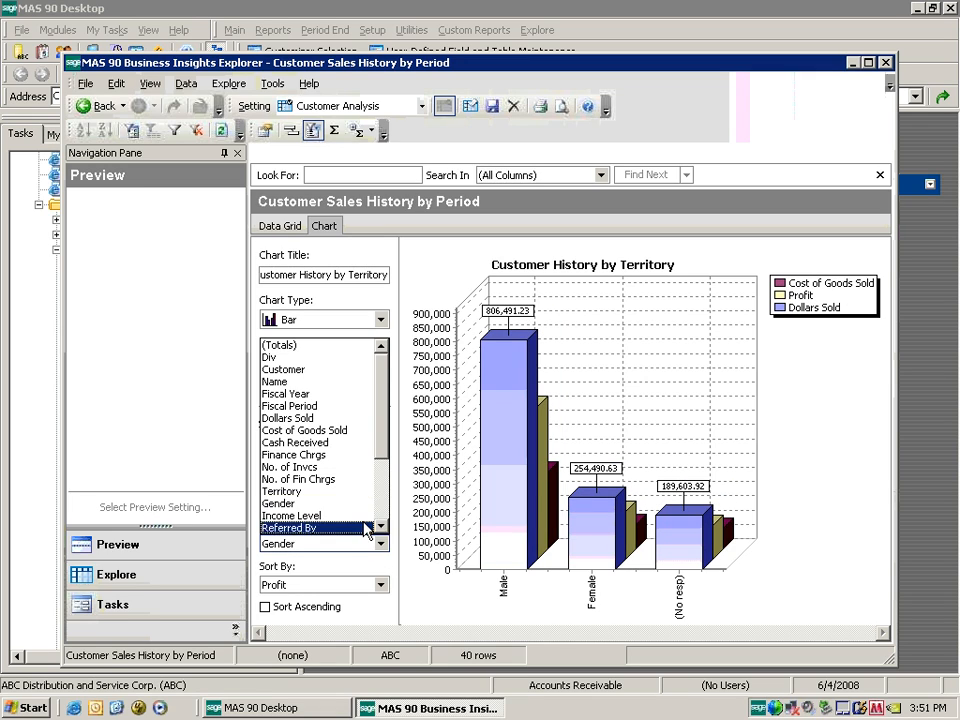
click(300, 515)
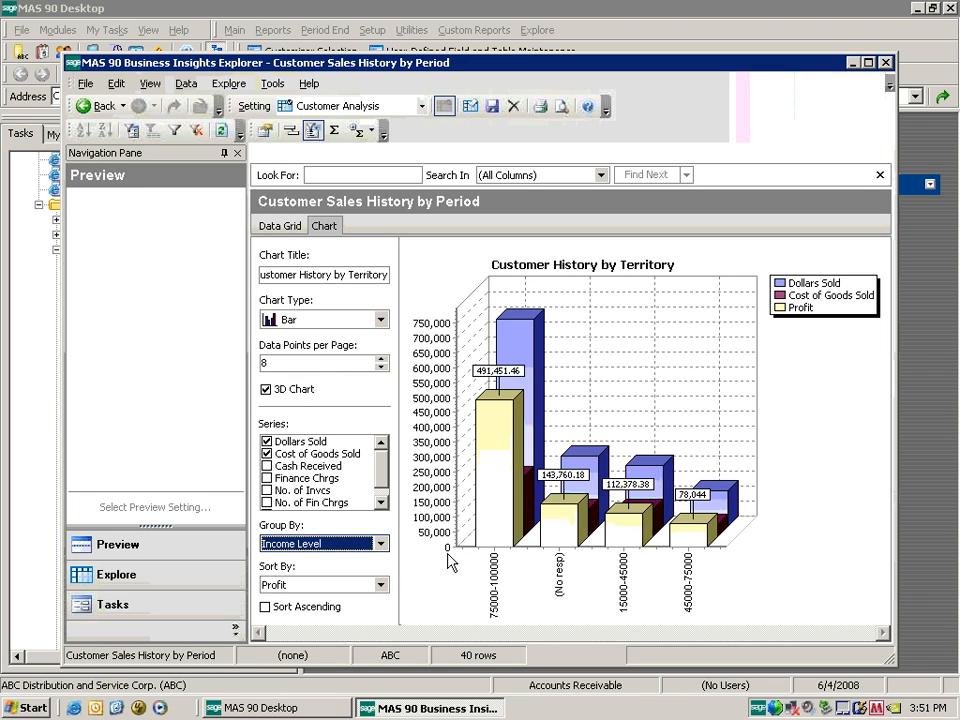
click(381, 584)
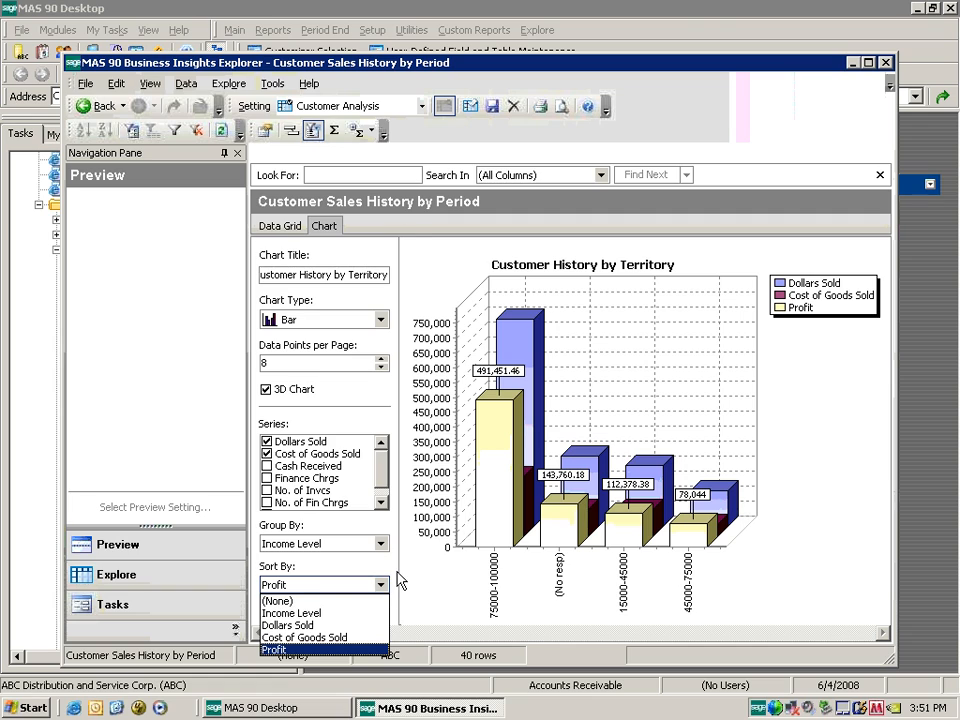
click(381, 584)
click(323, 608)
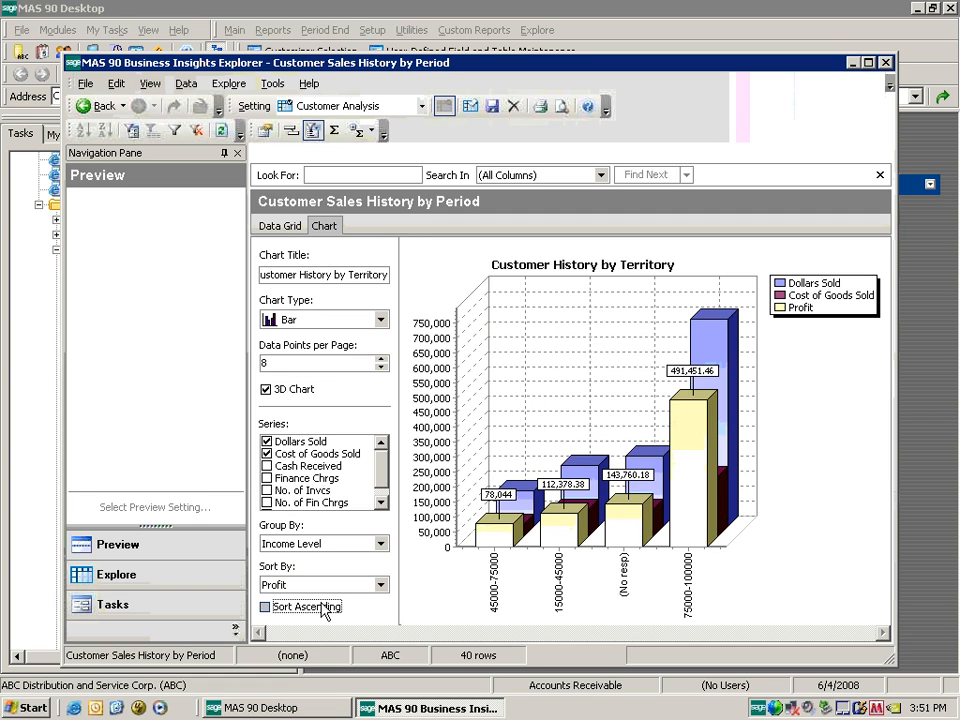
click(323, 608)
Sort the chart by Income Level in ascending order.
click(380, 585)
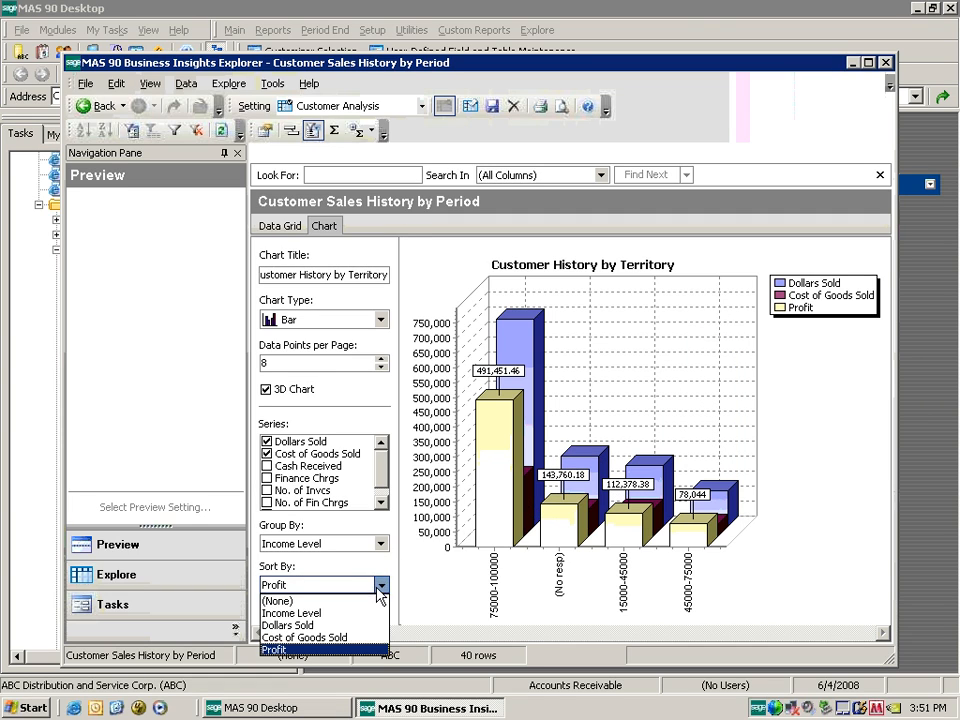
click(360, 613)
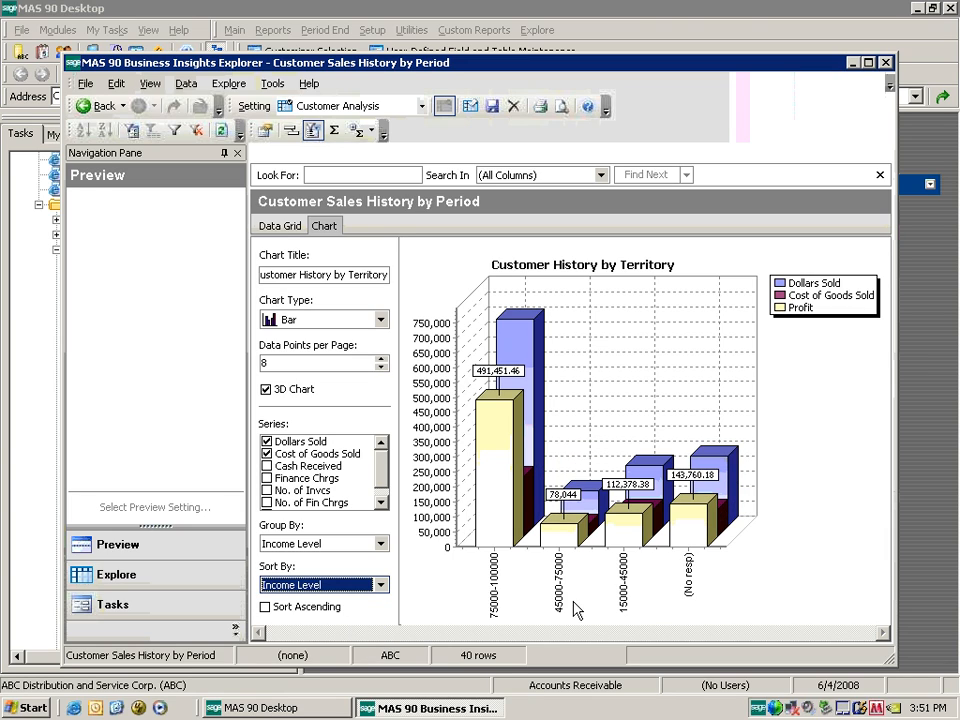
click(323, 608)
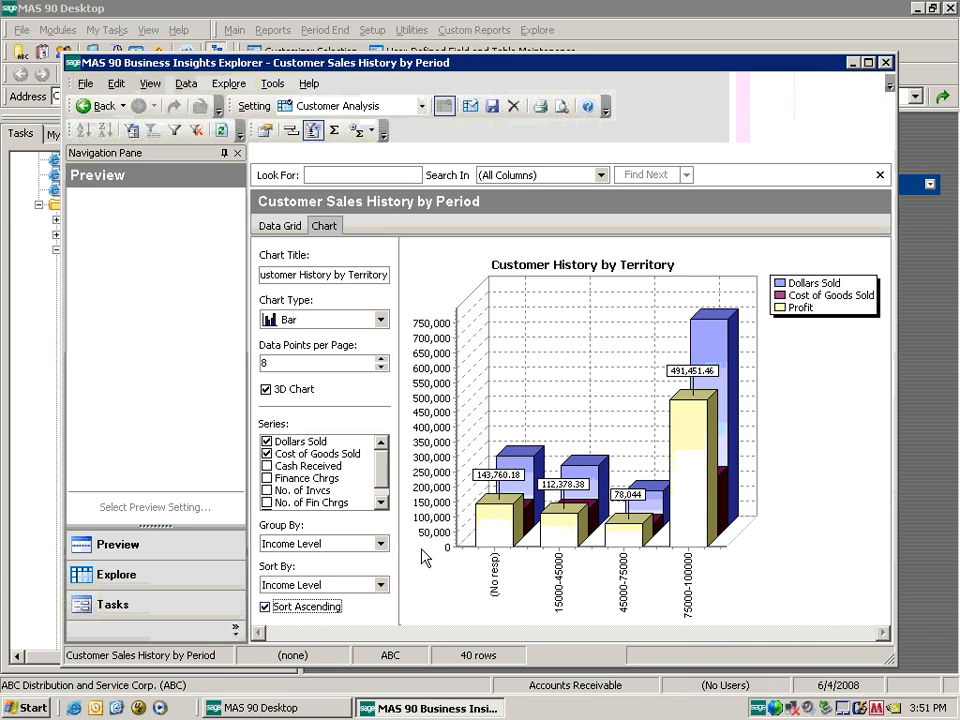
click(384, 490)
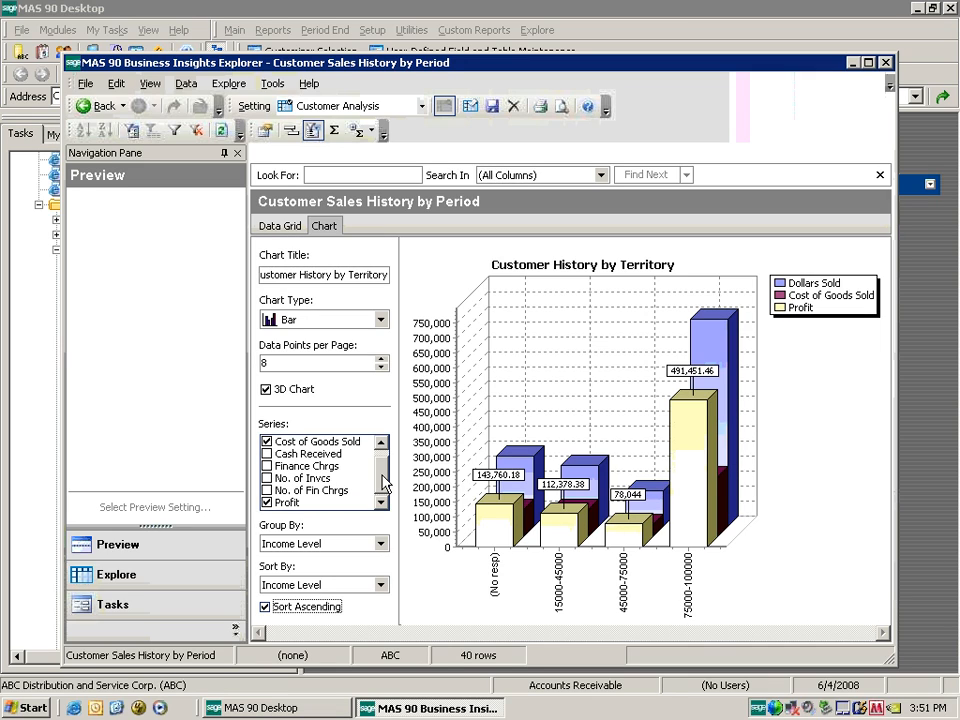
click(380, 543)
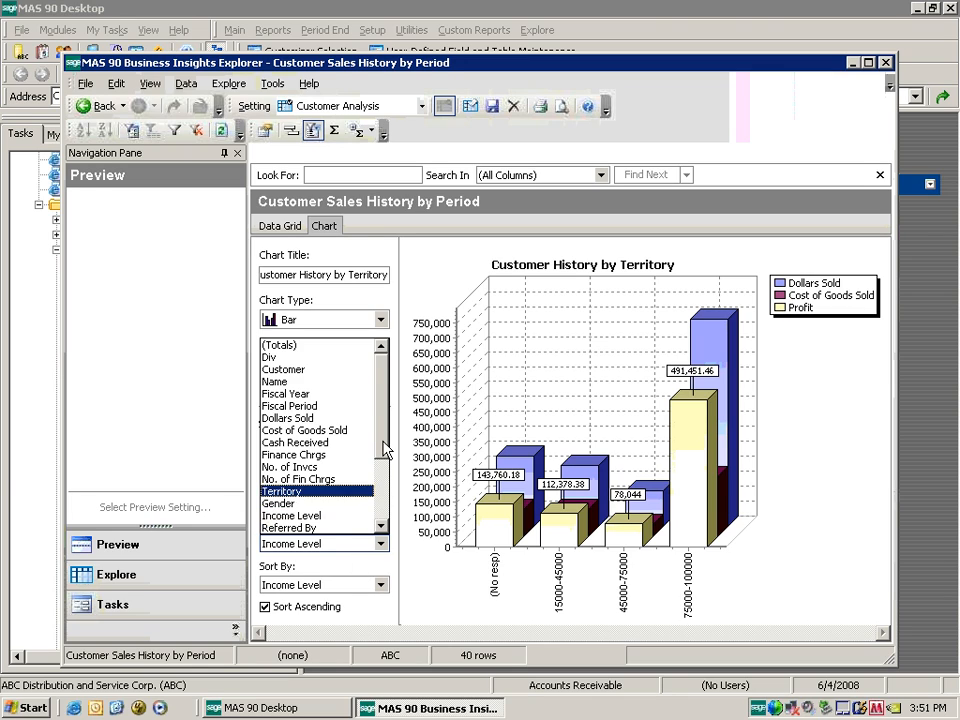
drag(384, 448, 388, 487)
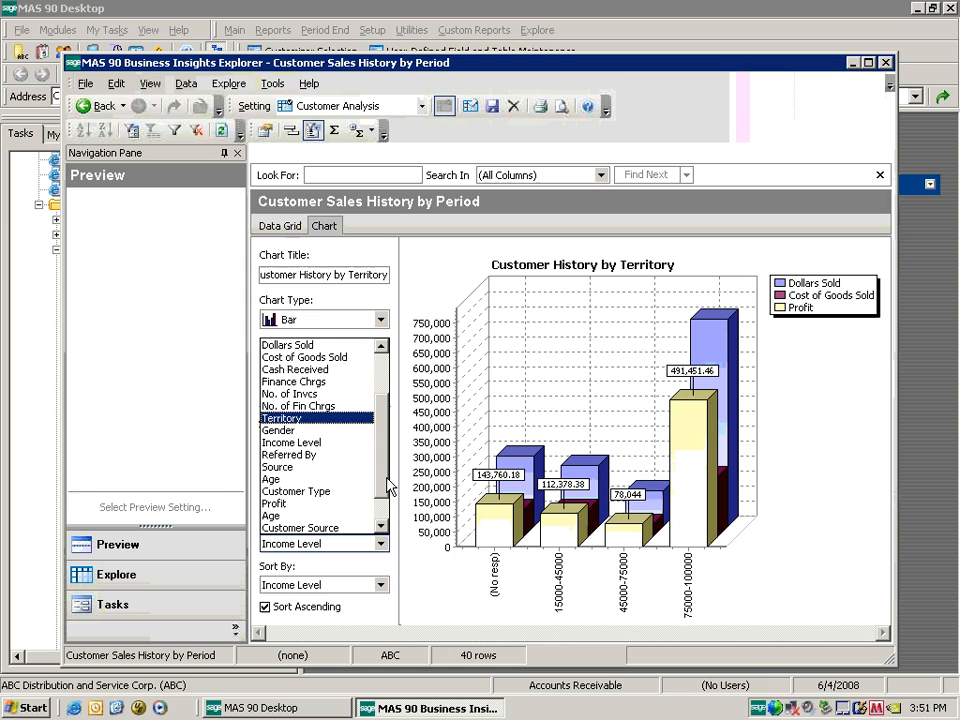